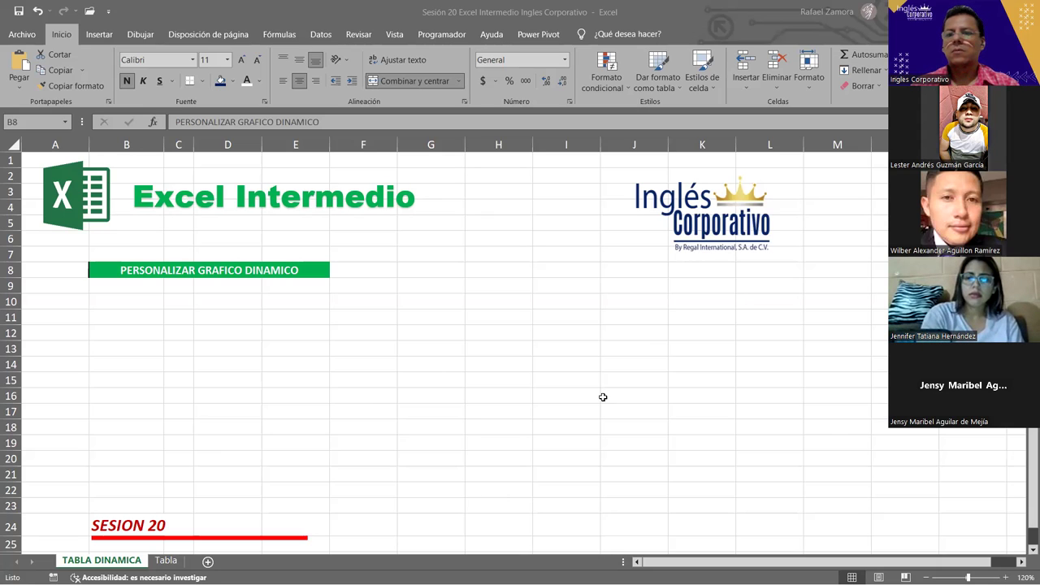
Bring up the Tabla sheet with the FECHA-to-IMPORTE sales data table.
key("alt+Tab")
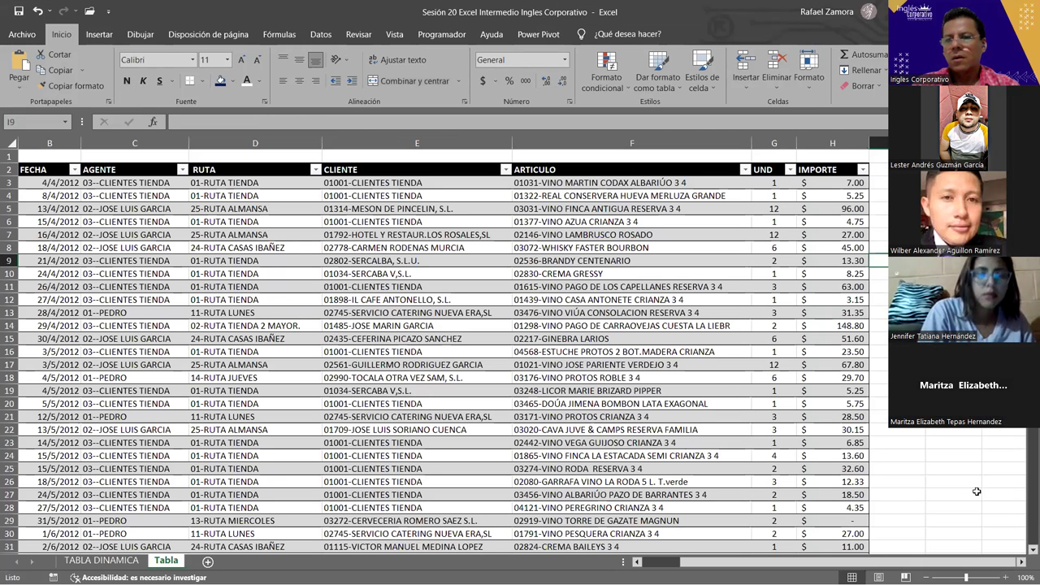
left_click(954, 505)
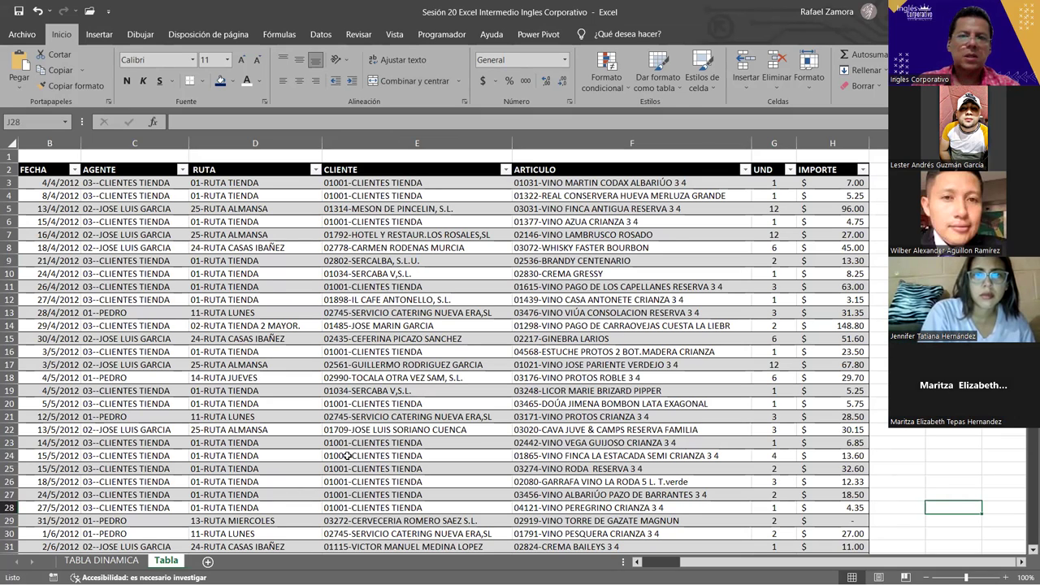
left_click(455, 364)
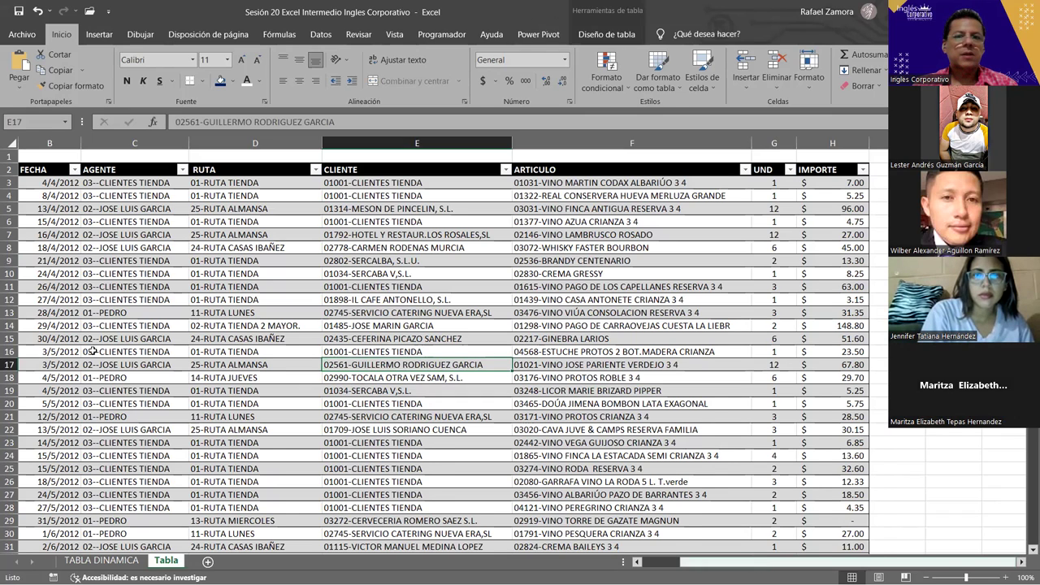
scroll(73, 292, "left", 1)
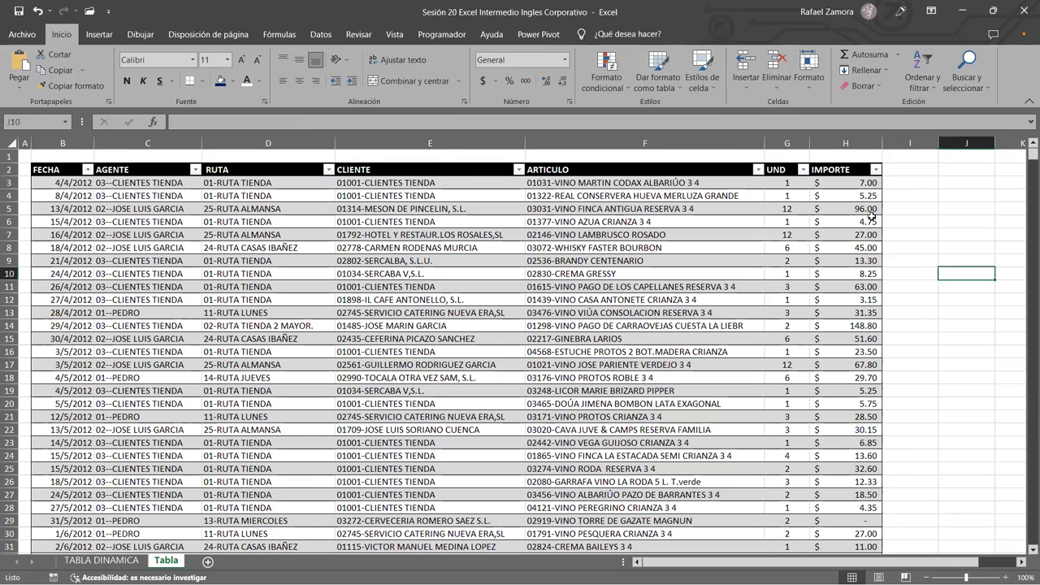
left_click(870, 218)
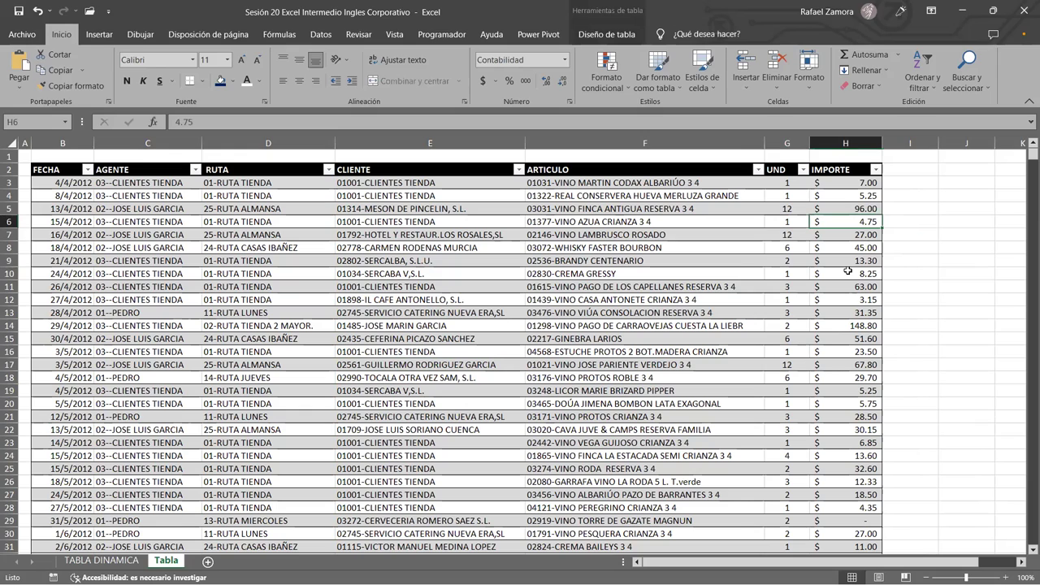
left_click(605, 329)
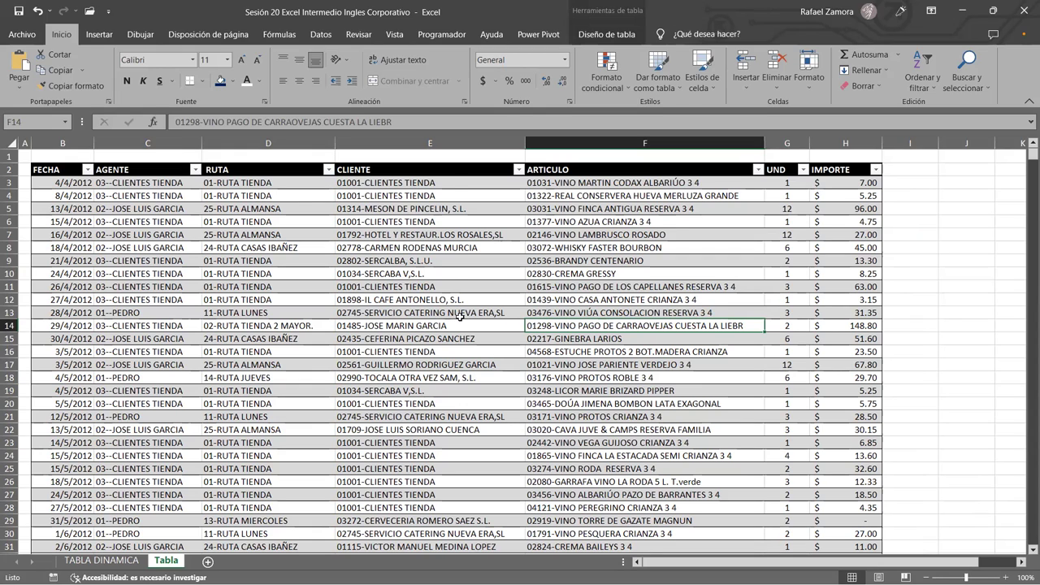
key("alt+h")
key("w")
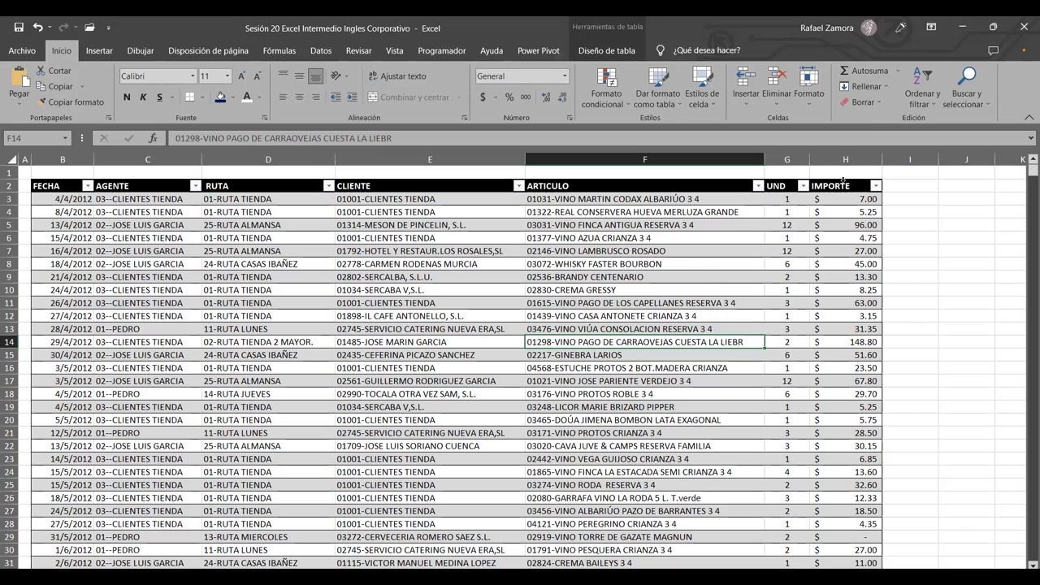
Paste the large red 'En práctica' text box onto the Tabla sheet.
left_click(398, 75)
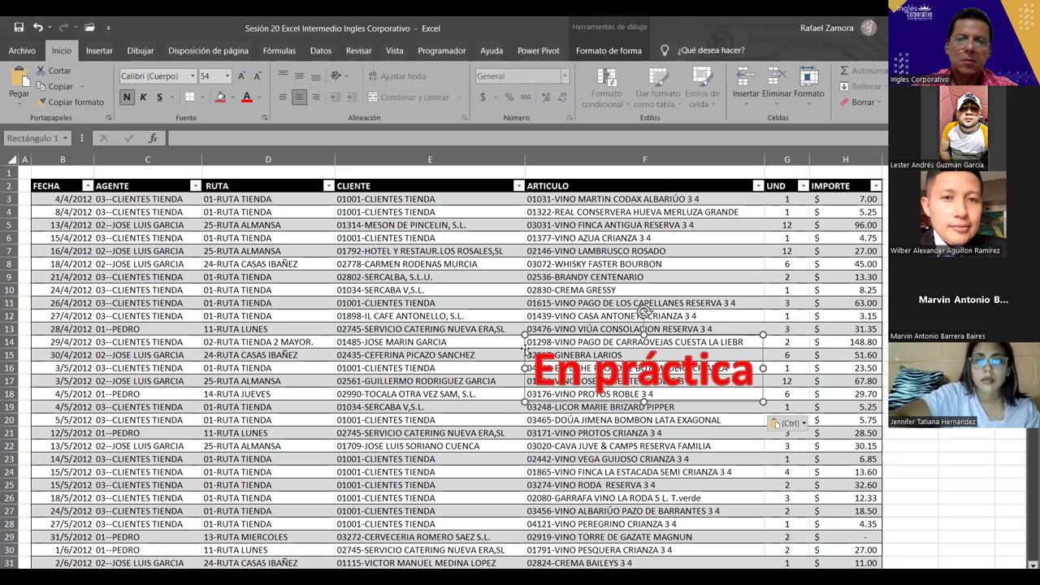
Move the 'En práctica' label left over columns D to F, slightly lower.
left_click_drag(524, 349, 335, 369)
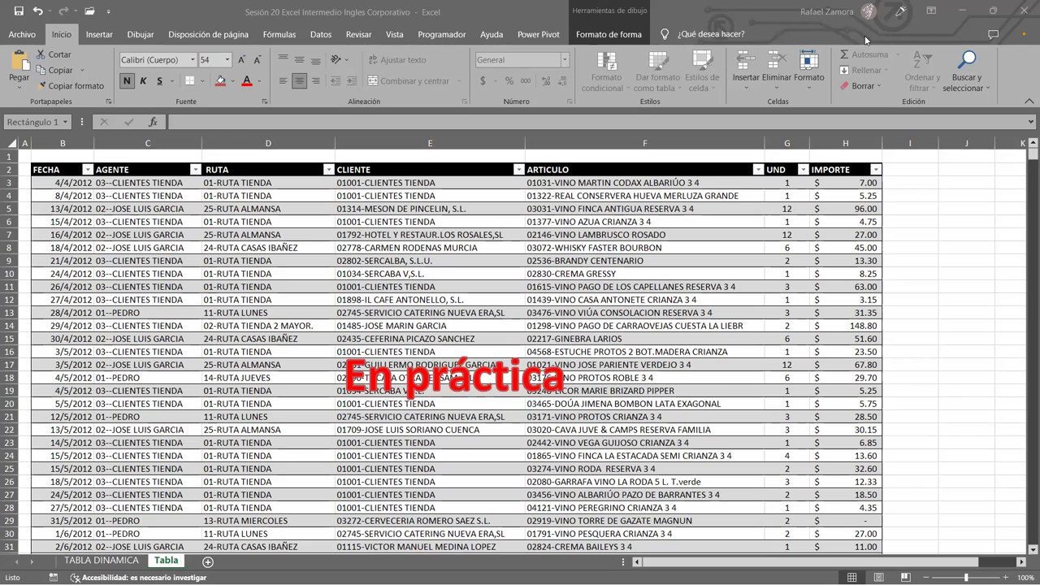
left_click(690, 389)
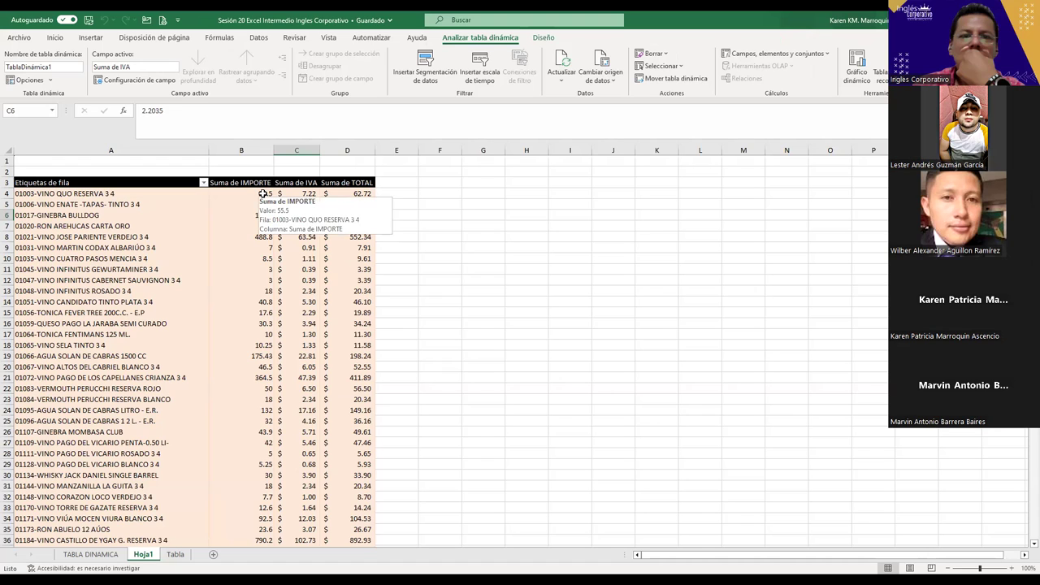
From the first Suma de IMPORTE value, open the pivot's Campo calculado dialog.
left_click(263, 193)
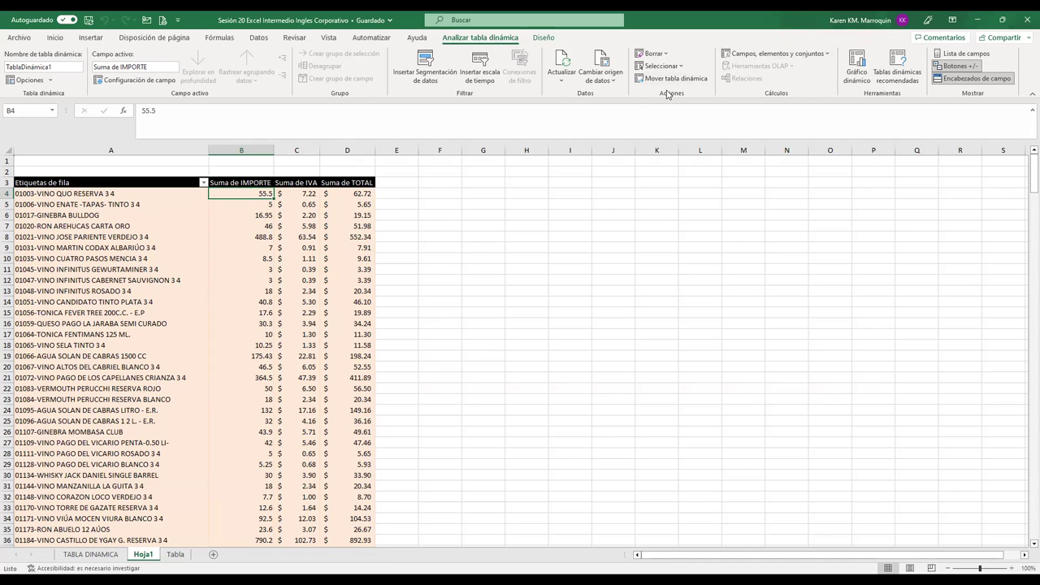
left_click(793, 58)
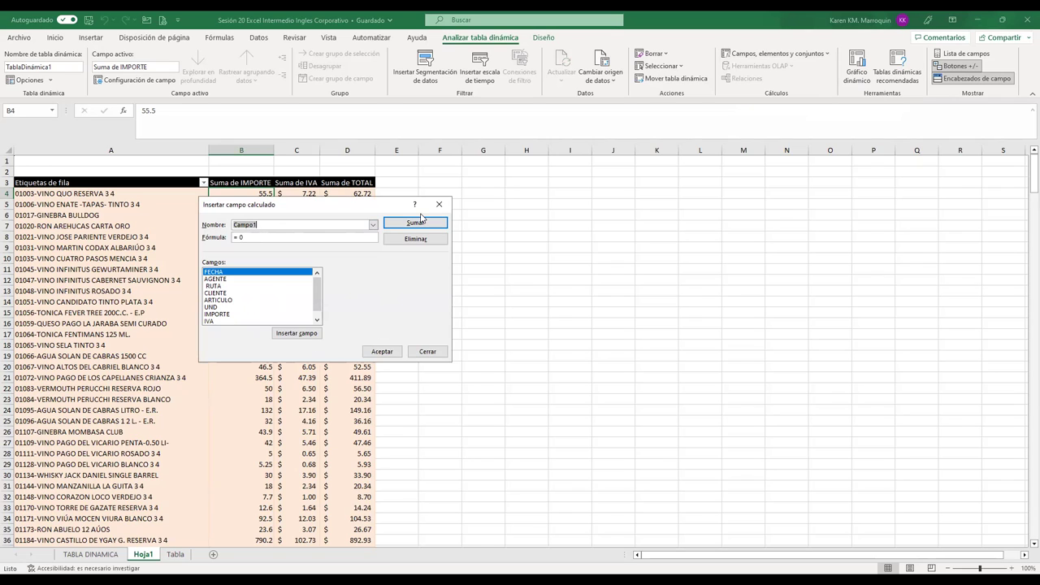
Load the IVA calculated field to confirm its =IMPORTE*13% formula, then close the dialog.
left_click(419, 352)
left_click(301, 192)
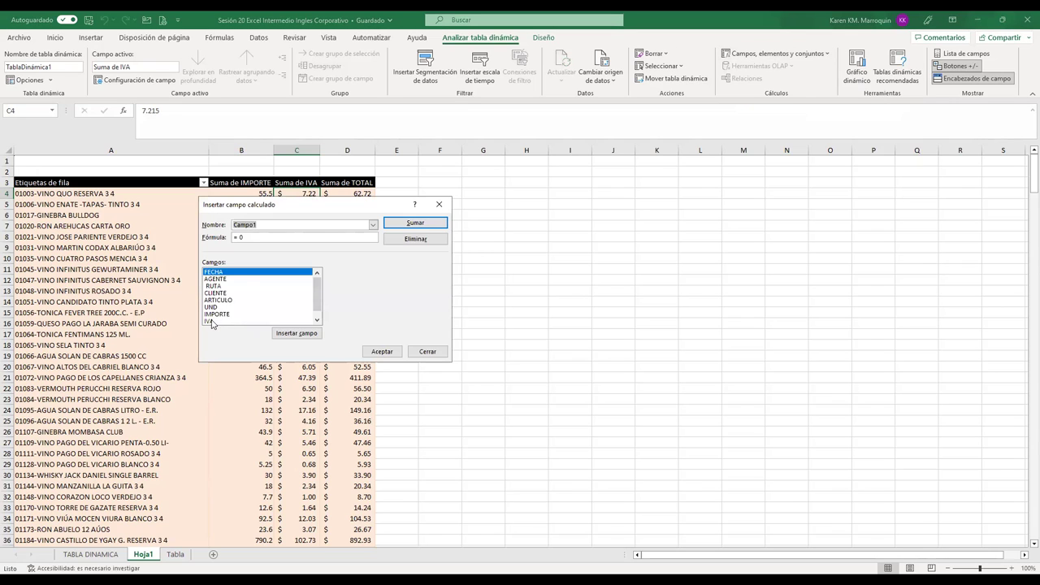
left_click(212, 323)
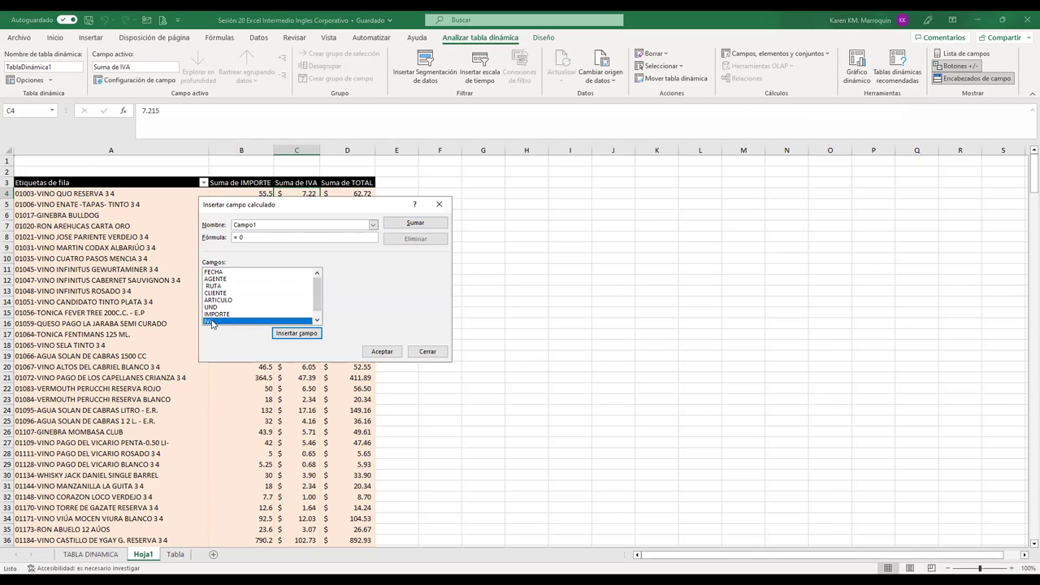
scroll(297, 284, "down", 1)
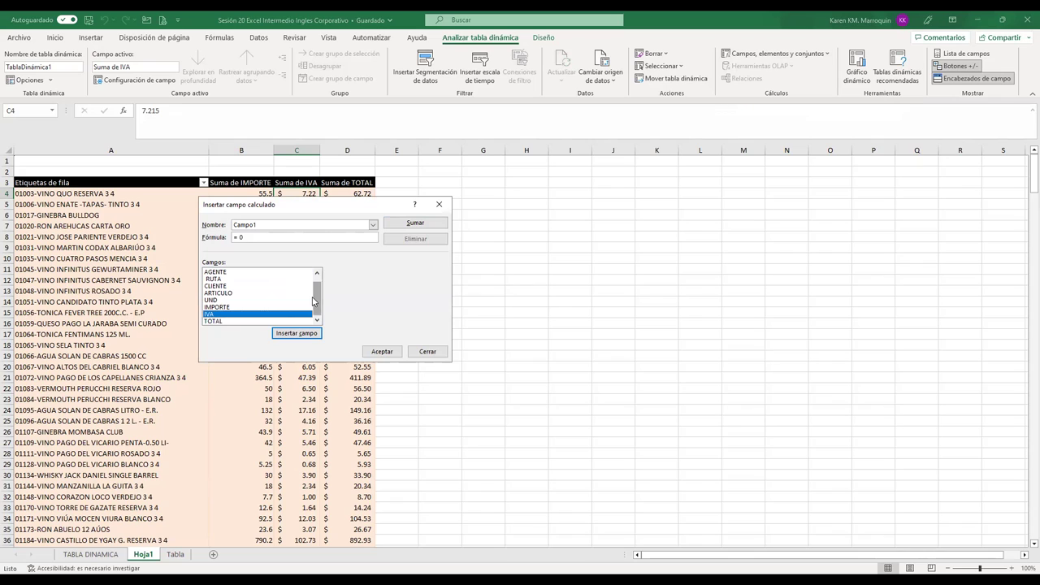
double_click(225, 315)
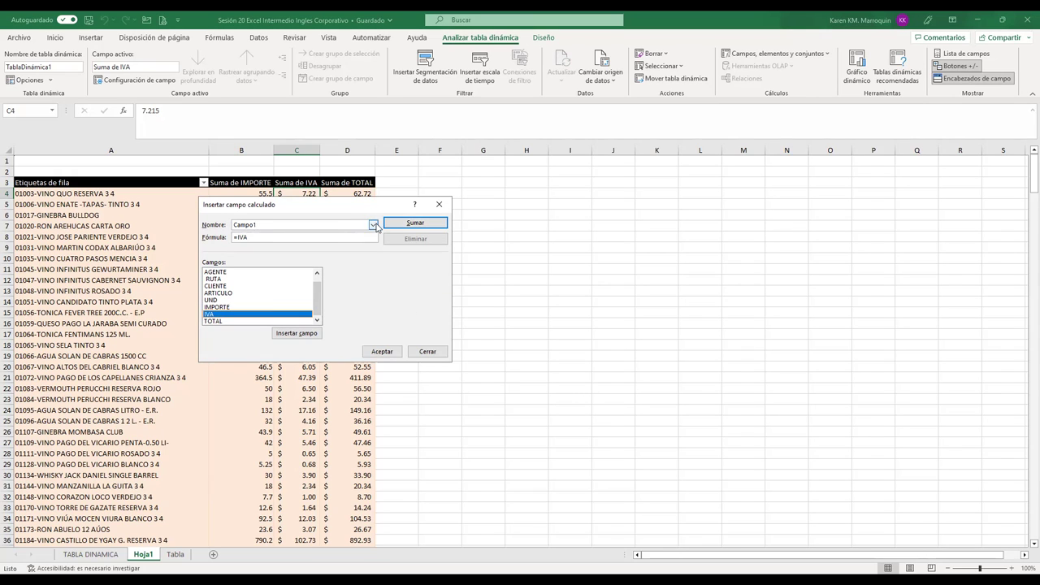
left_click(374, 226)
left_click(315, 241)
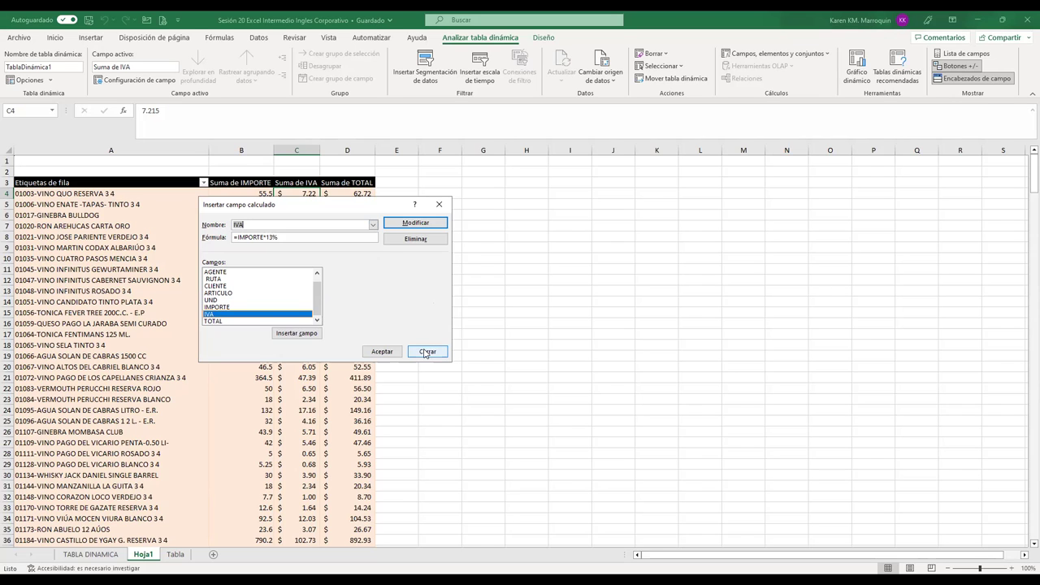
left_click(425, 352)
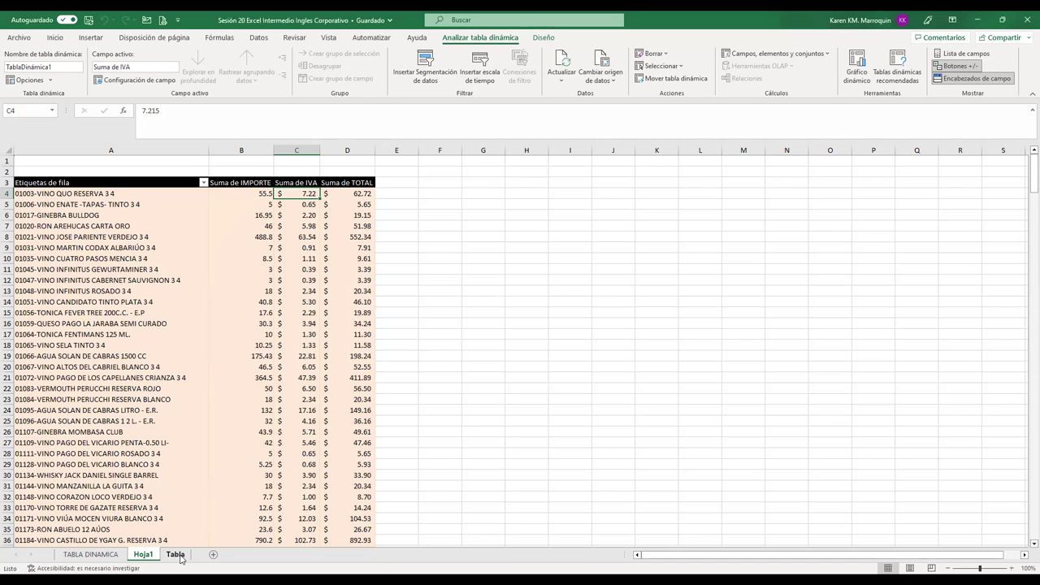
left_click(58, 281)
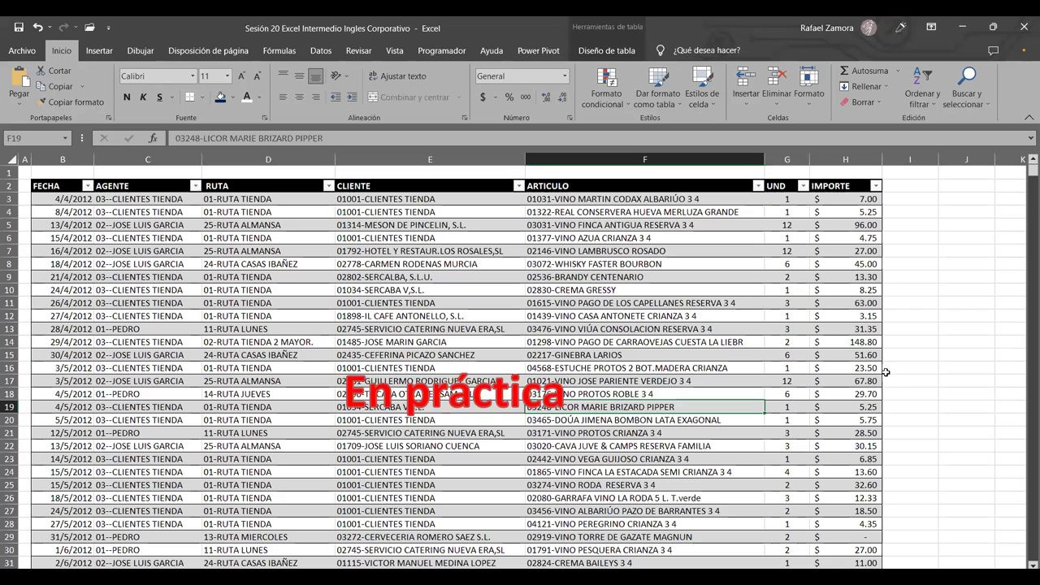
Select an empty cell beside the sales data table on the Tabla sheet.
left_click(965, 378)
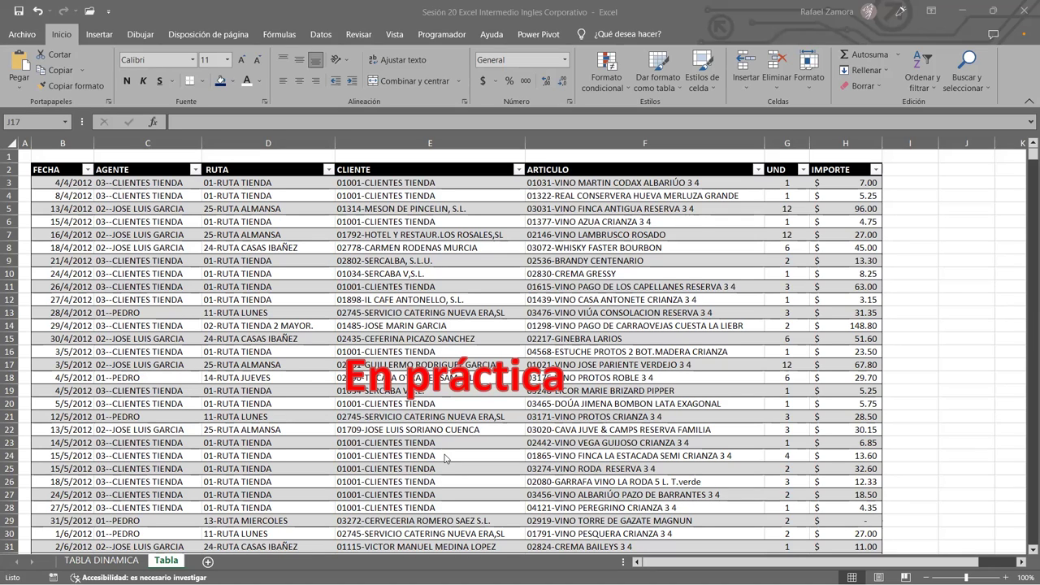
left_click(993, 234)
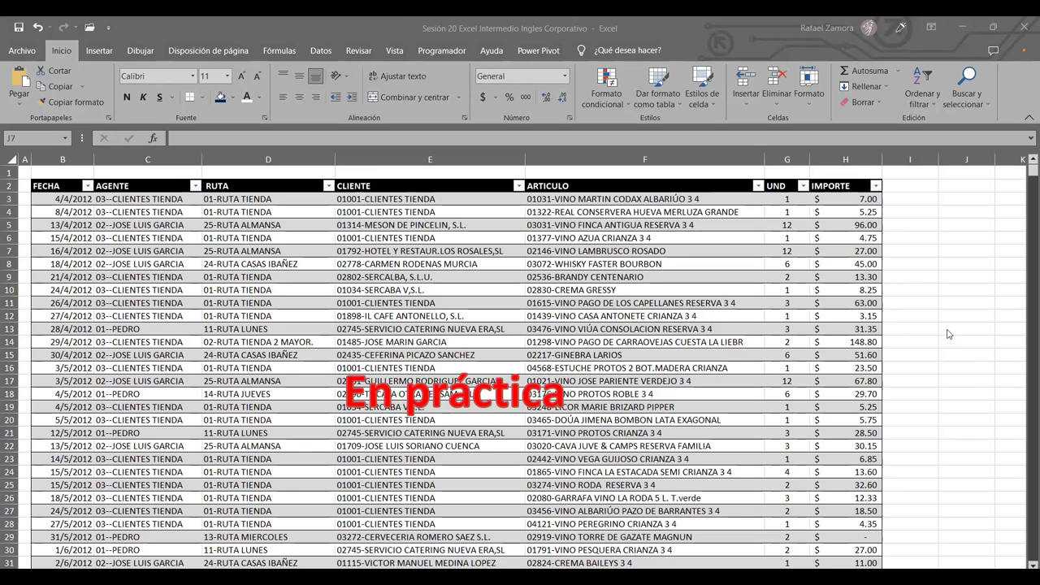
key("alt+Tab")
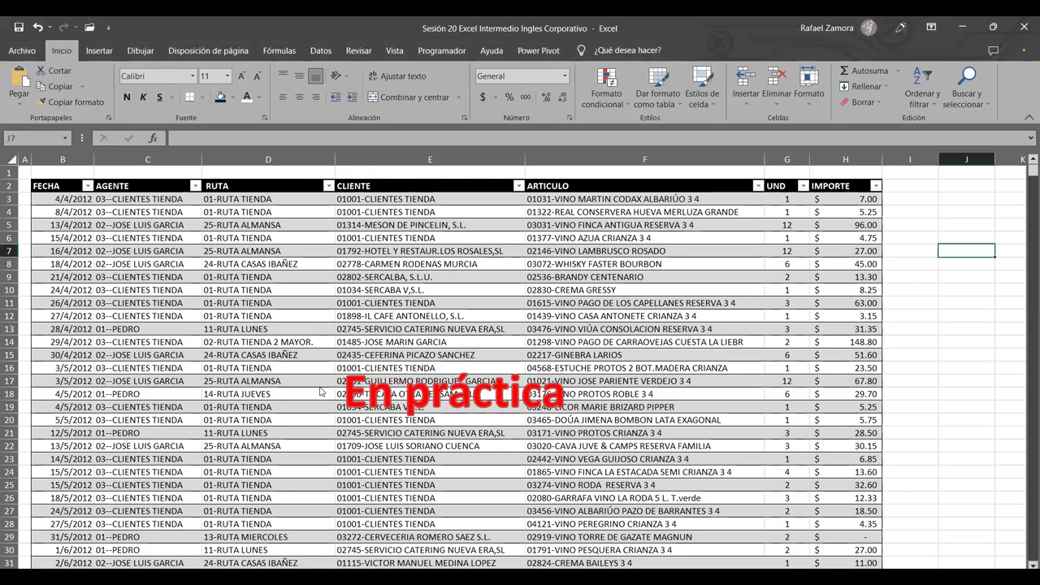
Insert a pivot table from Tabla1 onto a new worksheet, Hoja2.
left_click(94, 49)
left_click(26, 62)
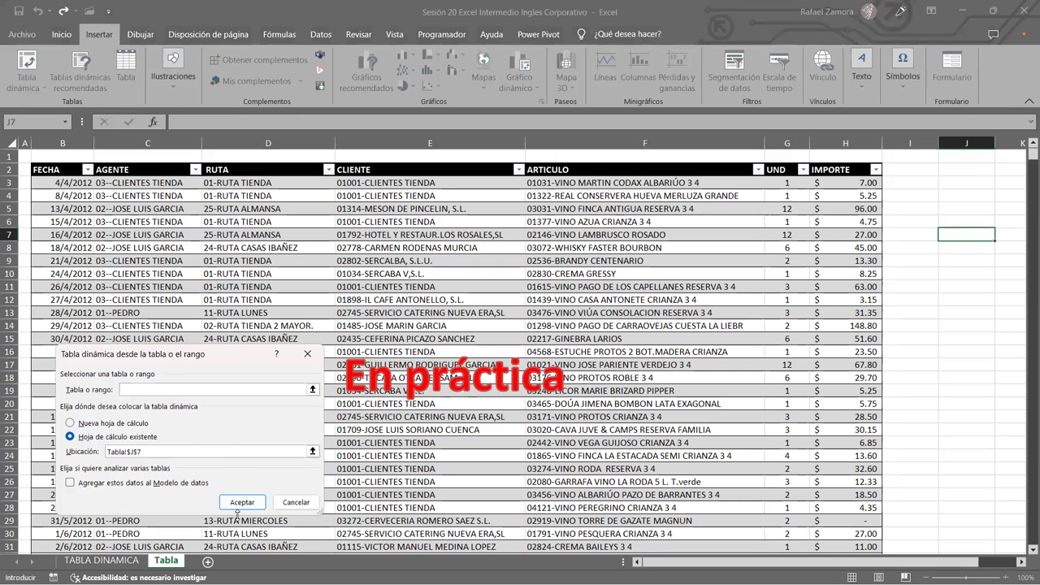
left_click(103, 424)
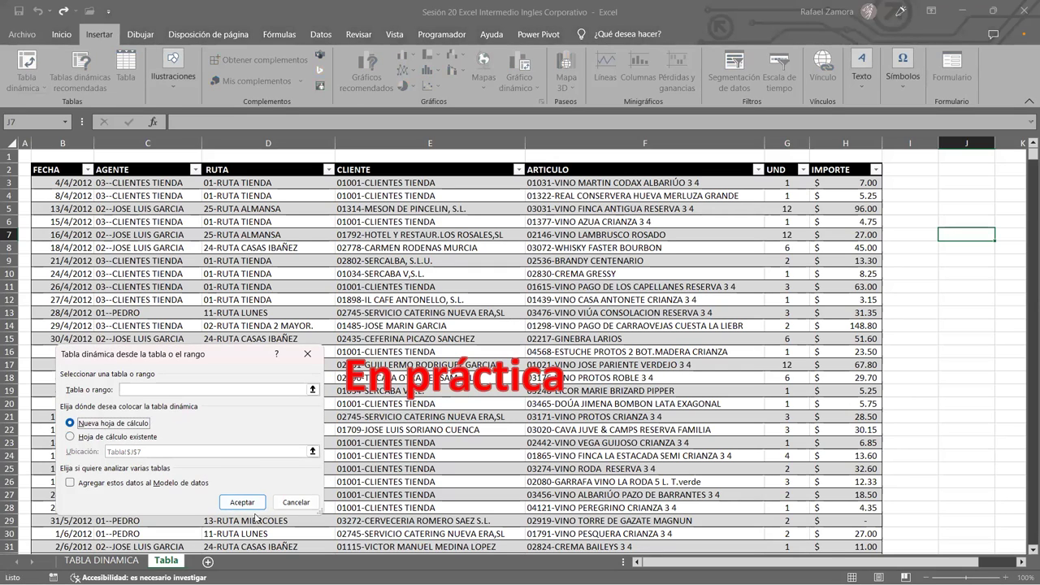
left_click(248, 502)
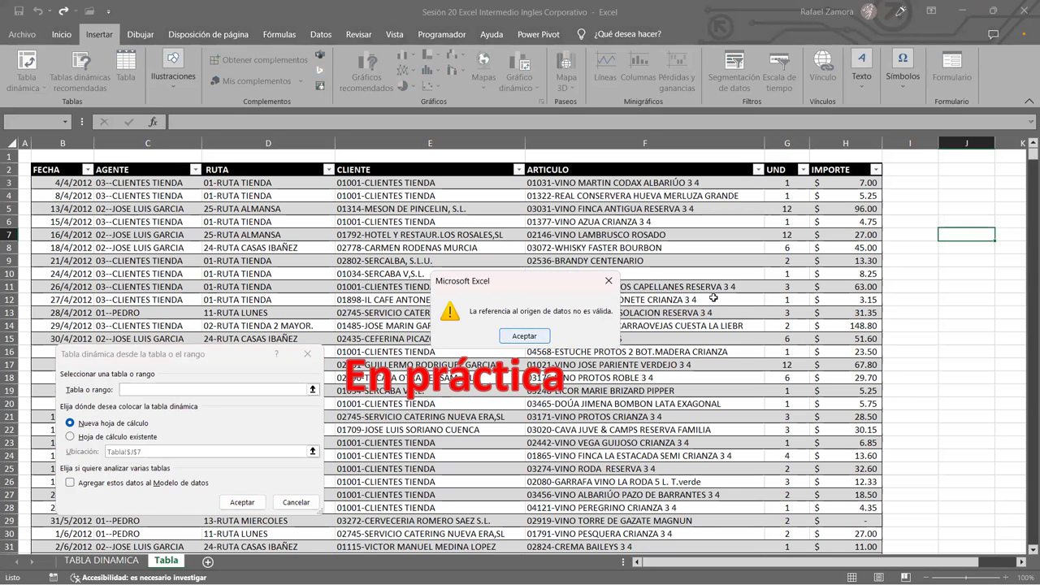
key("Escape")
key("Escape")
left_click(36, 71)
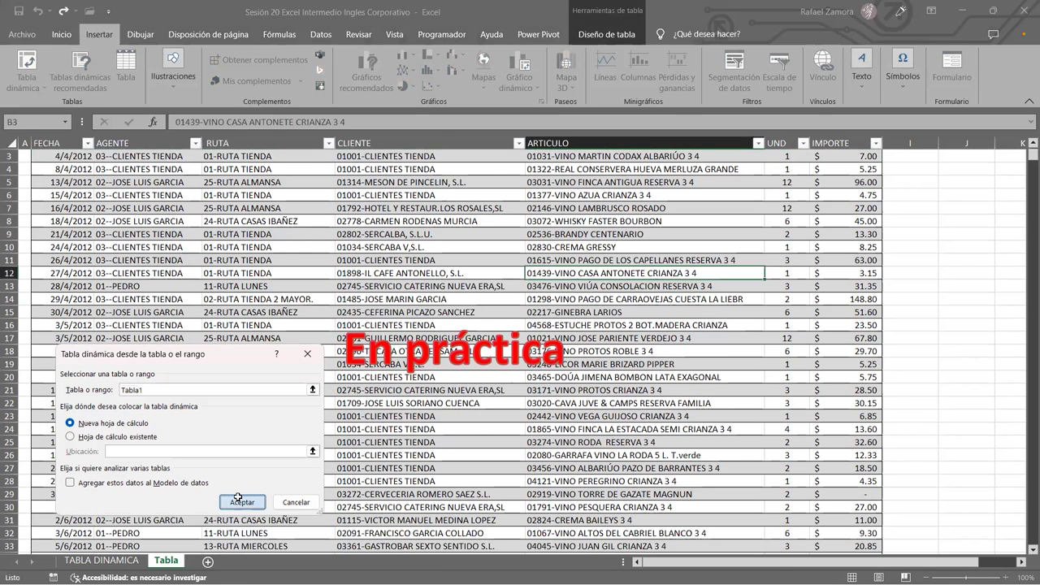
left_click(242, 501)
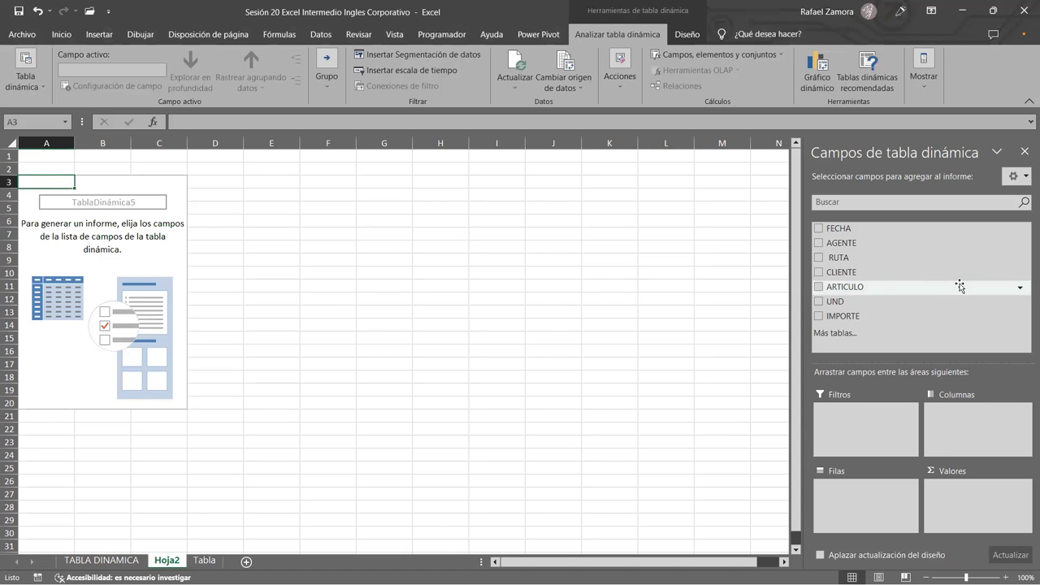
Lay out the pivot with IMPORTE sums, RUTA rows and AGENTE columns, then open Configuración de campo de valor.
left_click_drag(859, 242, 871, 516)
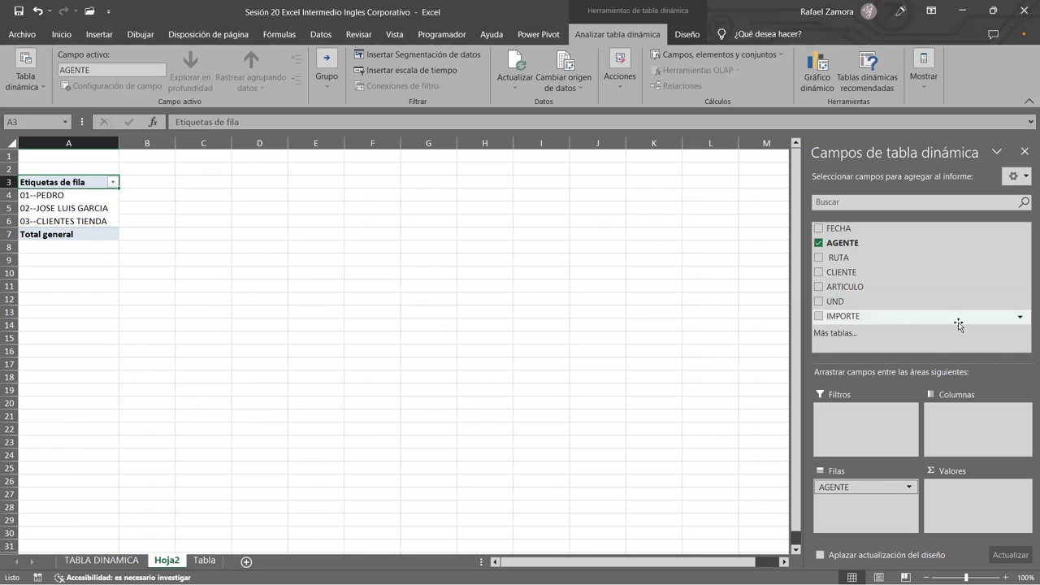
left_click_drag(853, 317, 967, 504)
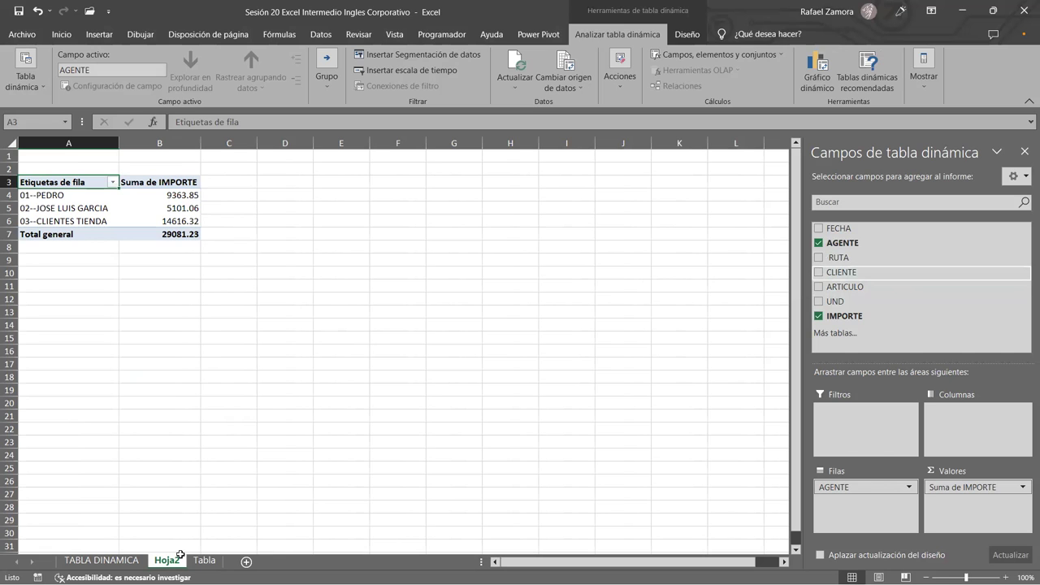
left_click(204, 560)
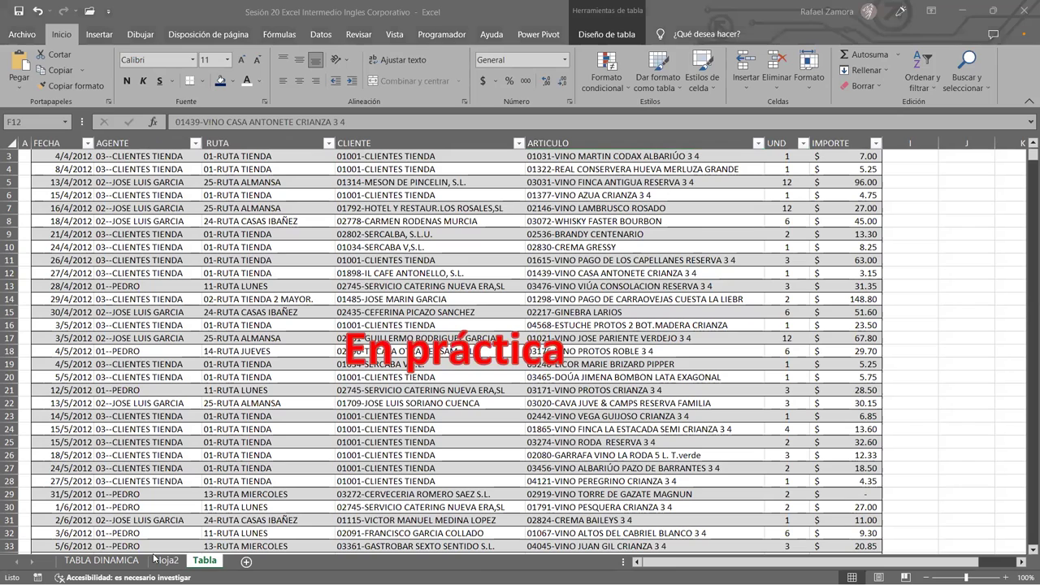
left_click(154, 558)
mouse_move(869, 487)
left_mouse_down()
mouse_move(997, 435)
mouse_move(983, 422)
left_mouse_up()
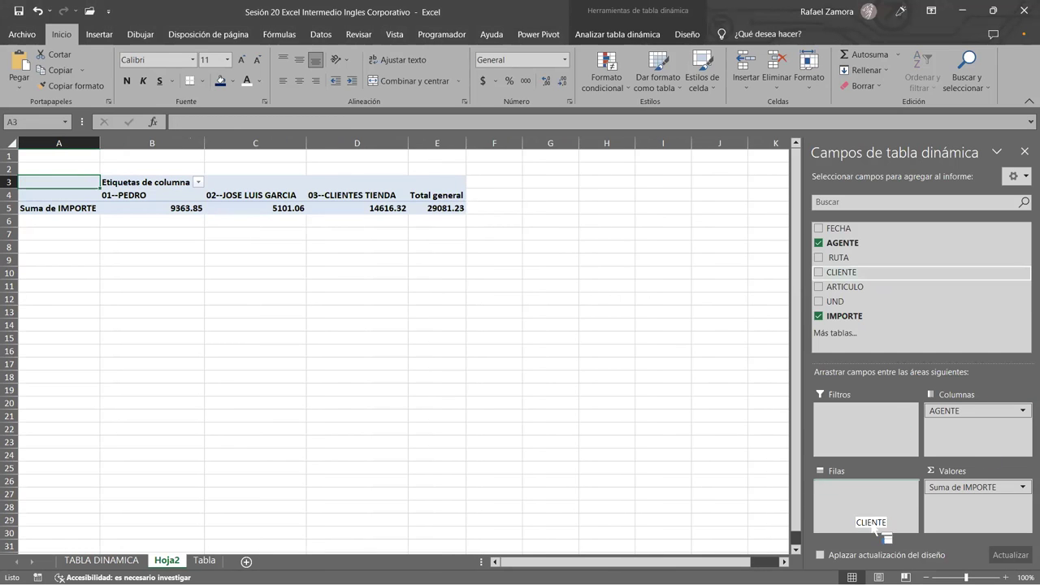
left_click_drag(874, 499, 874, 499)
scroll(597, 406, "down", 5)
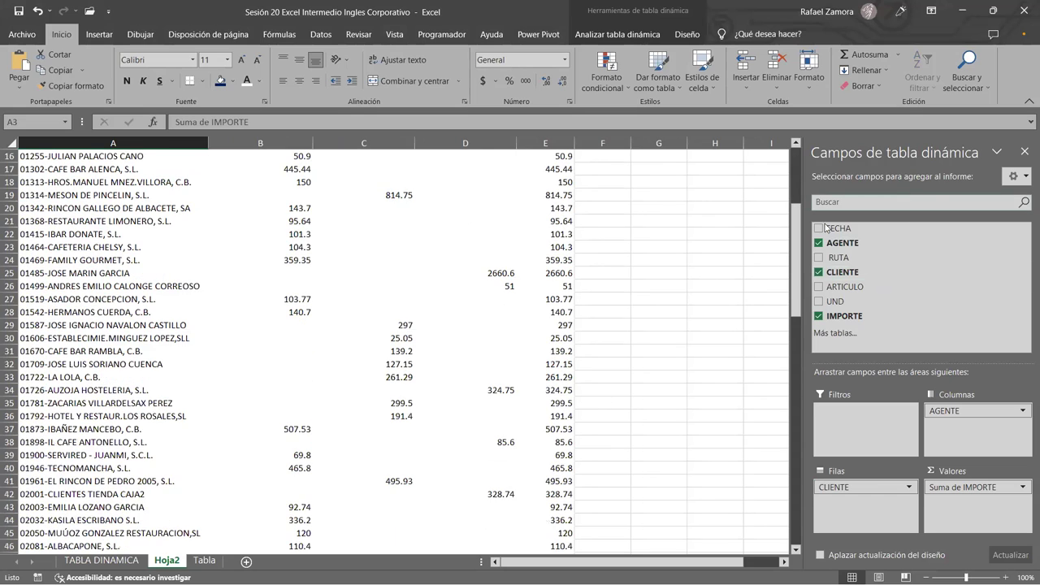
mouse_move(797, 250)
left_mouse_down()
mouse_move(797, 310)
mouse_move(797, 195)
left_mouse_up()
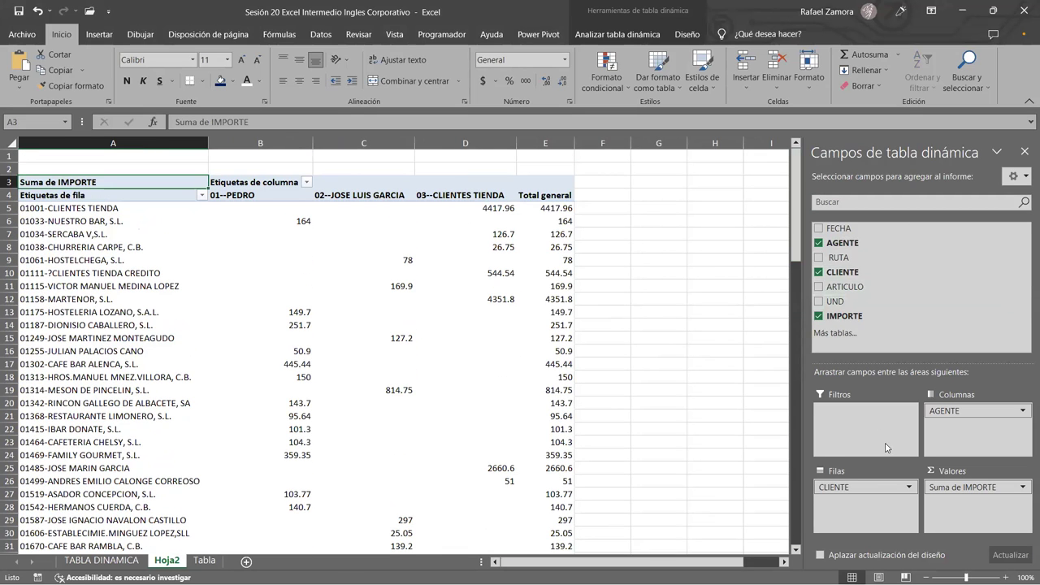
left_click_drag(864, 487, 925, 273)
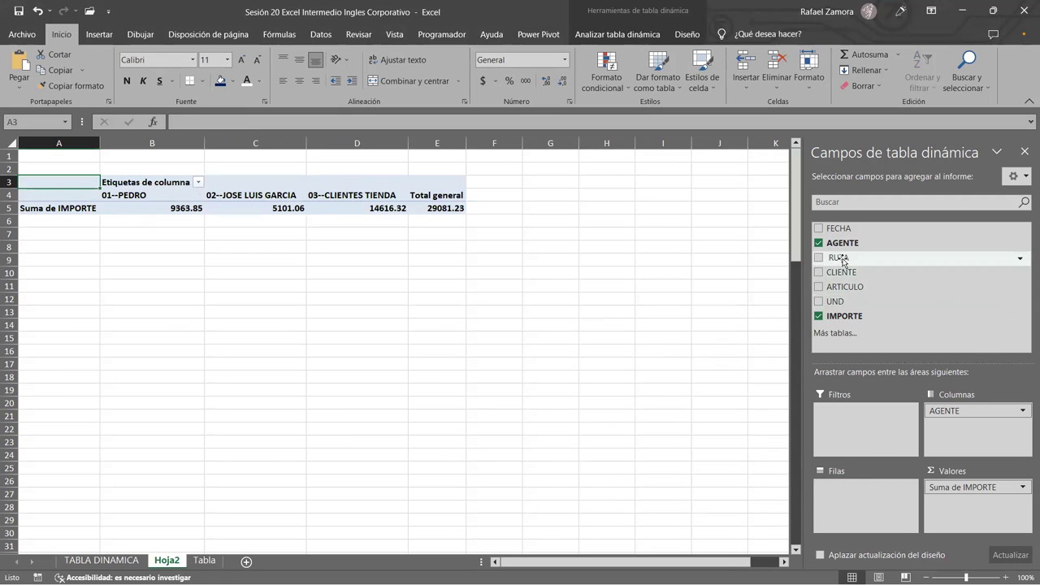
left_click_drag(879, 490, 879, 492)
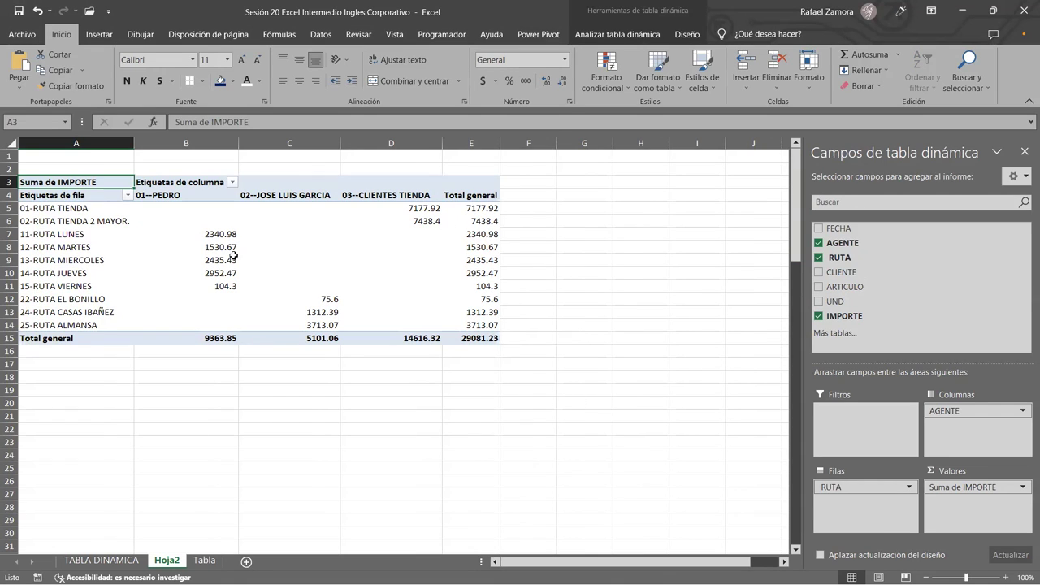
right_click(482, 224)
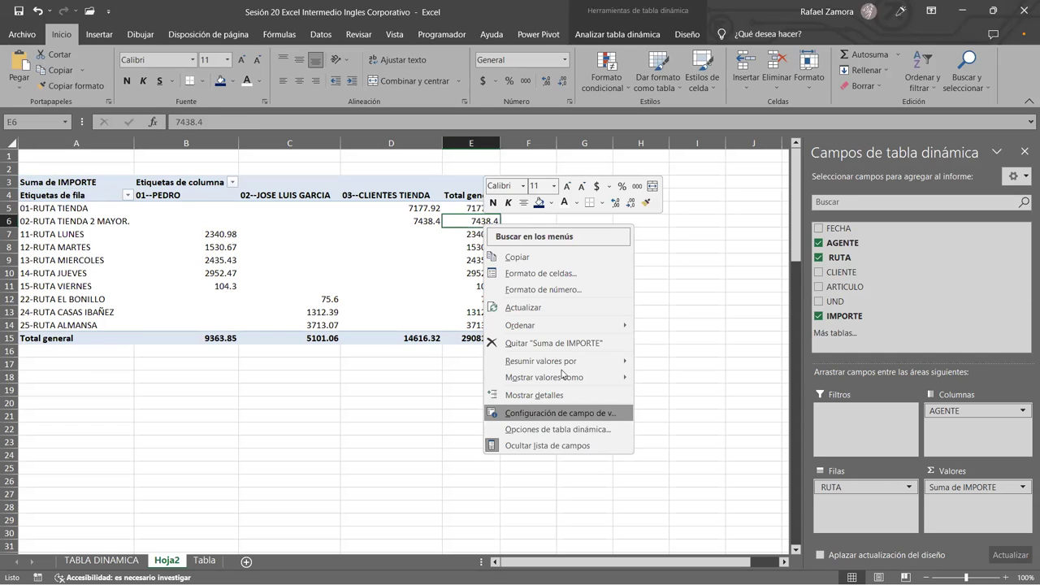
left_click(591, 418)
Format the pivot's IMPORTE sums as Contabilidad with $ and 2 decimals.
left_click(515, 502)
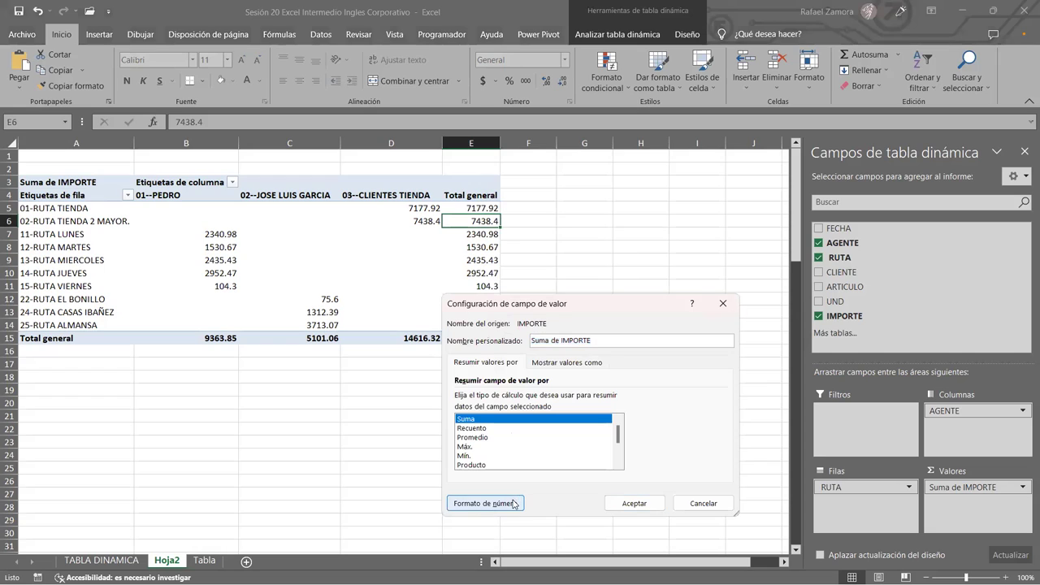
left_click(446, 328)
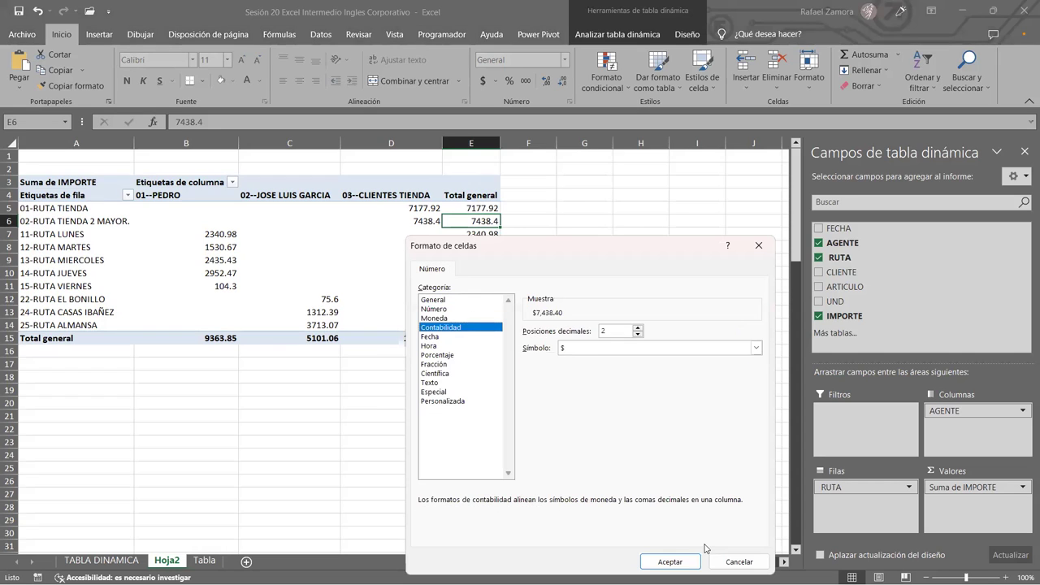
left_click(669, 561)
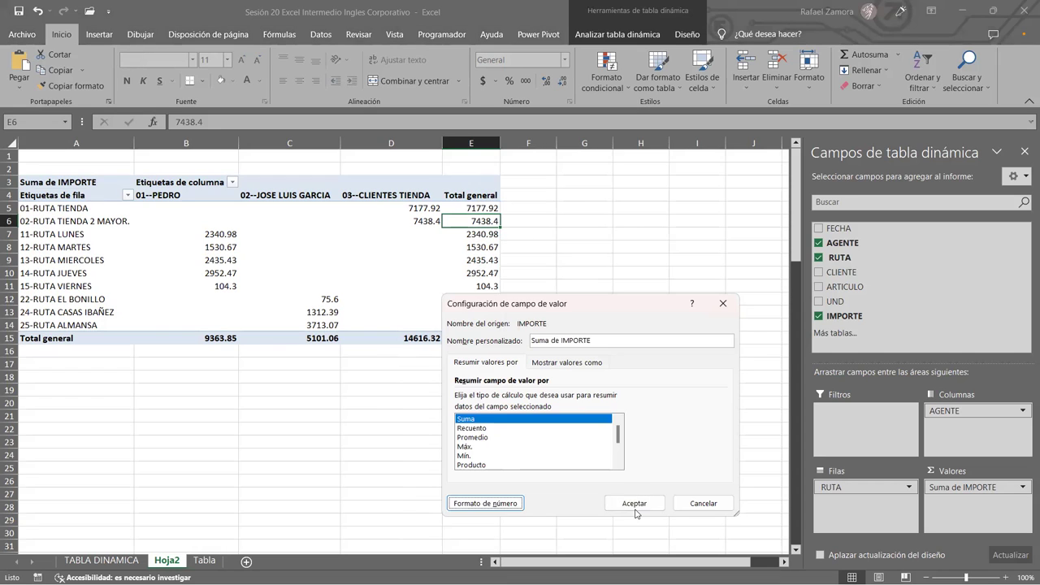
left_click(635, 504)
left_click(484, 401)
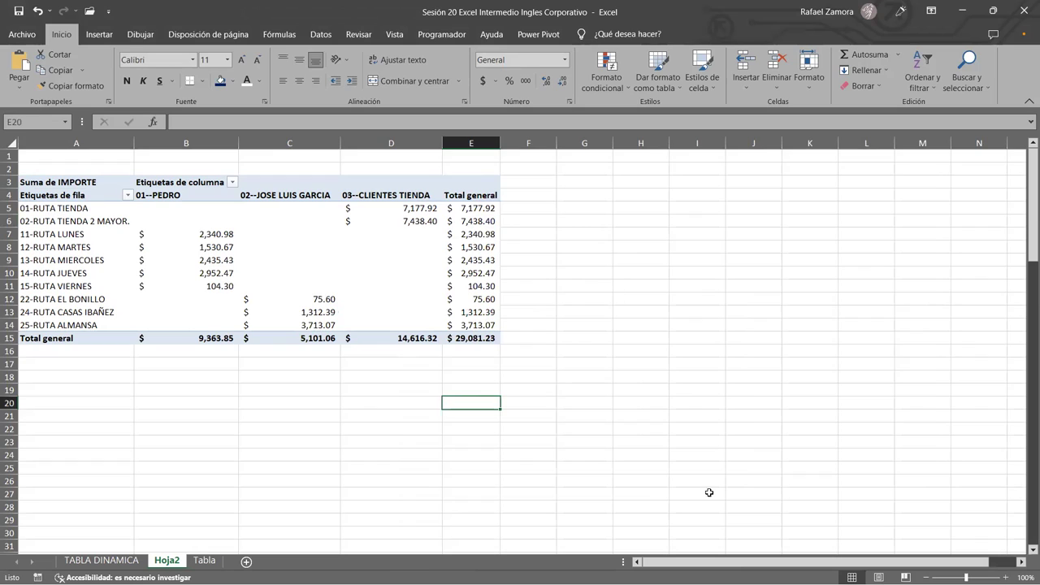
left_click(303, 281)
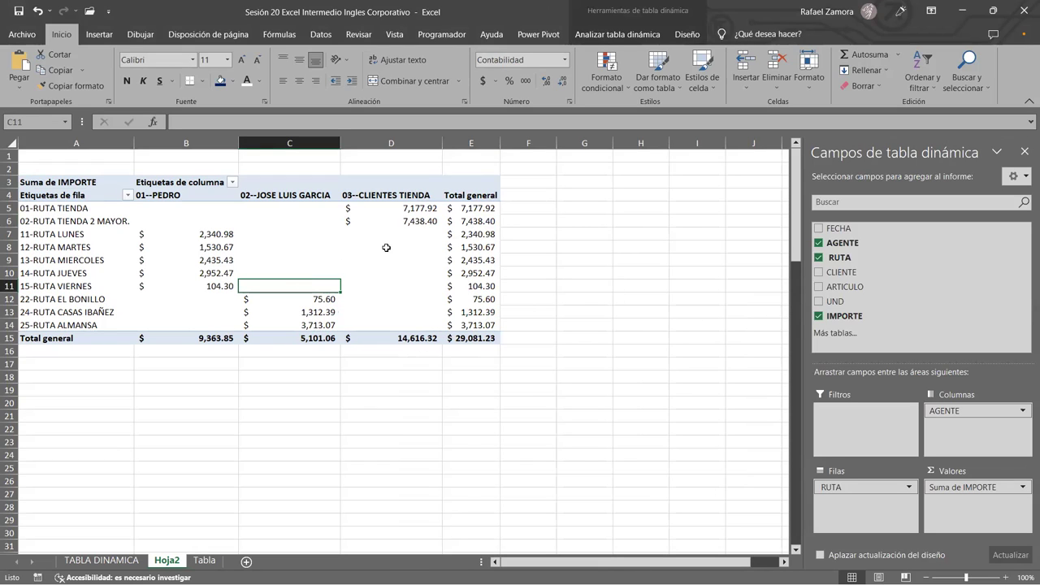
Take AGENTE out of Columnas so each route shows one Suma de IMPORTE, totalling $ 29,081.23.
left_click(477, 219)
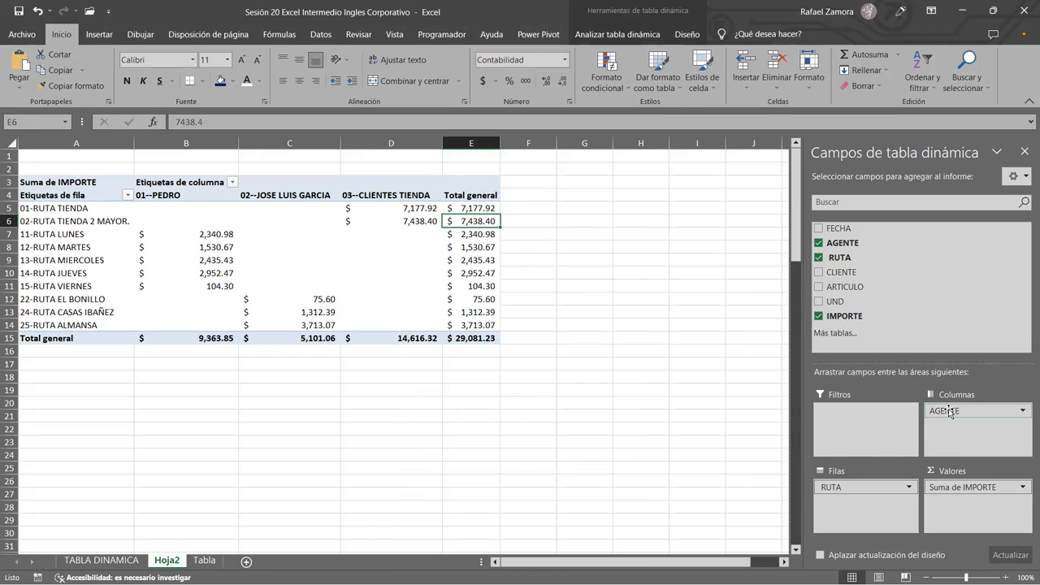
left_click_drag(948, 411, 934, 345)
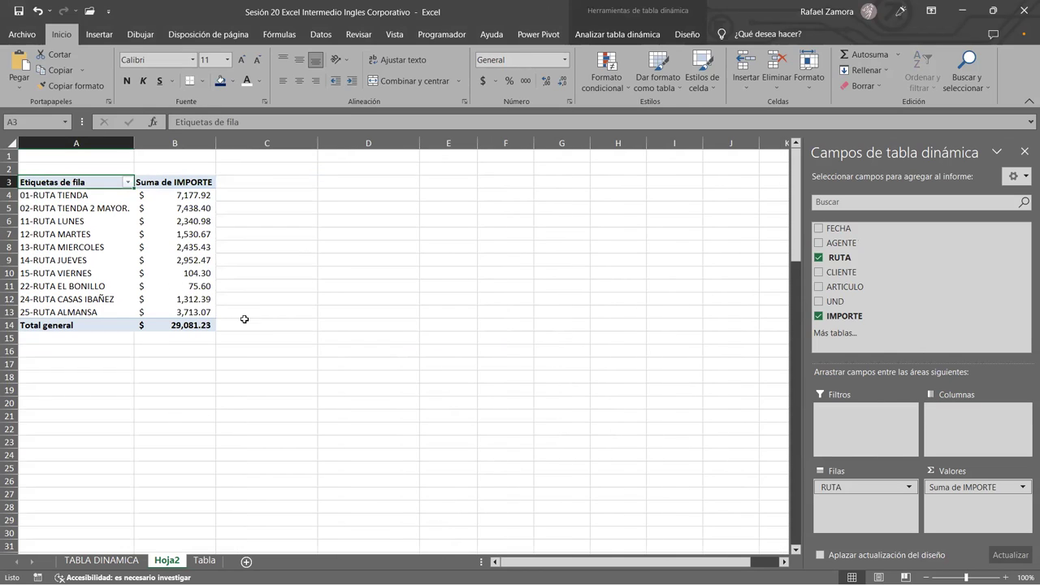
left_click(213, 246)
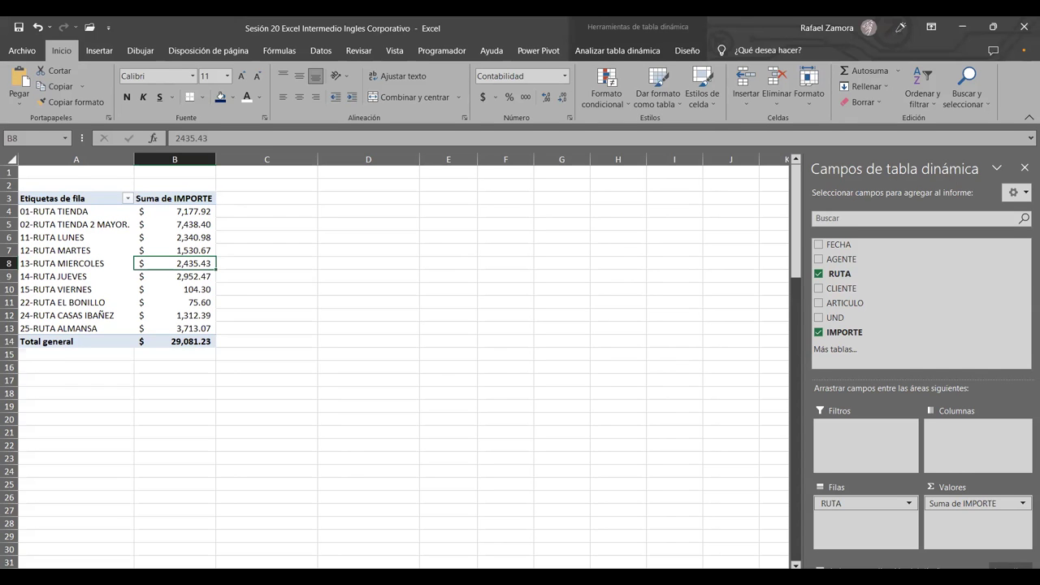
Select route totals in the Hoja2 pivot and show the Analizar tabla dinámica ribbon tab.
left_click(142, 287)
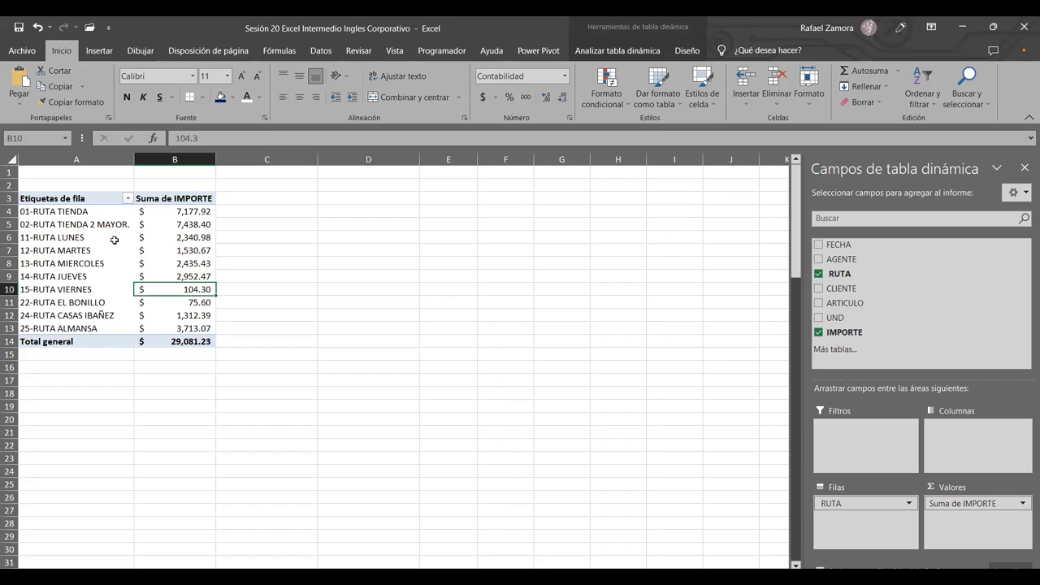
left_click(185, 212)
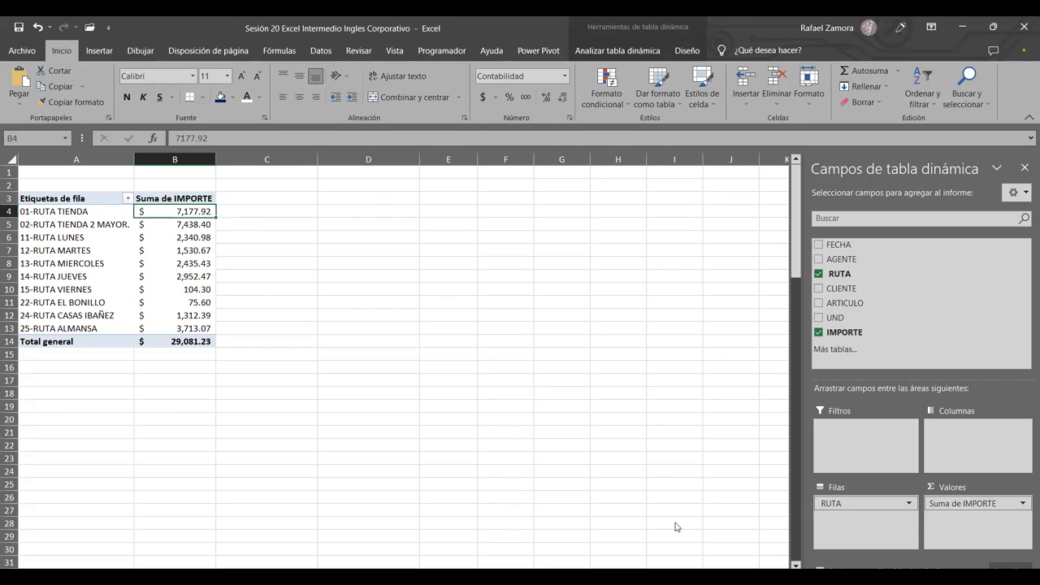
left_click(640, 54)
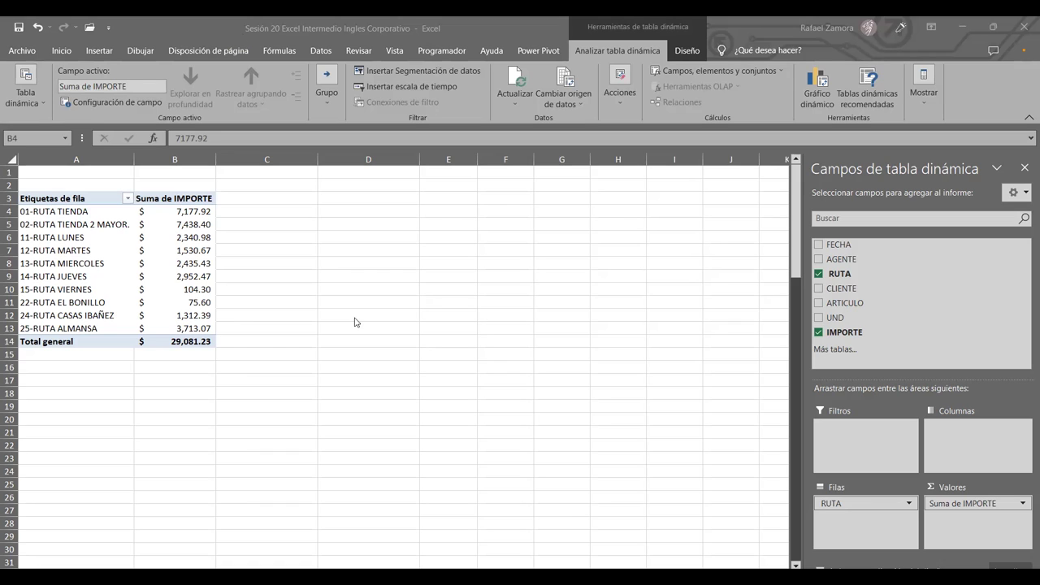
left_click(192, 234)
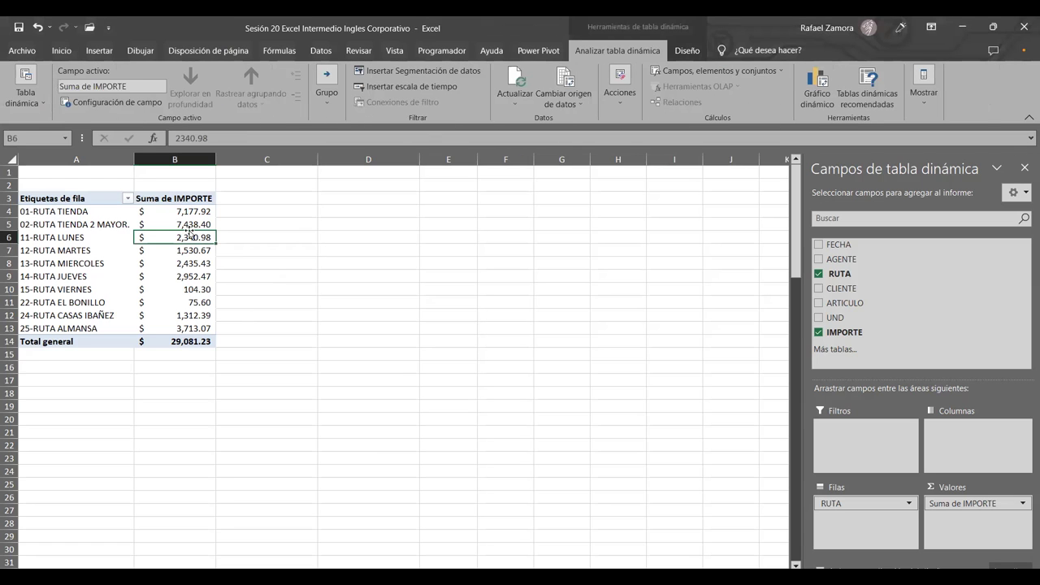
Create a calculated field IVA with formula =IMPORTE*13% and add its sum to the pivot.
left_click(759, 73)
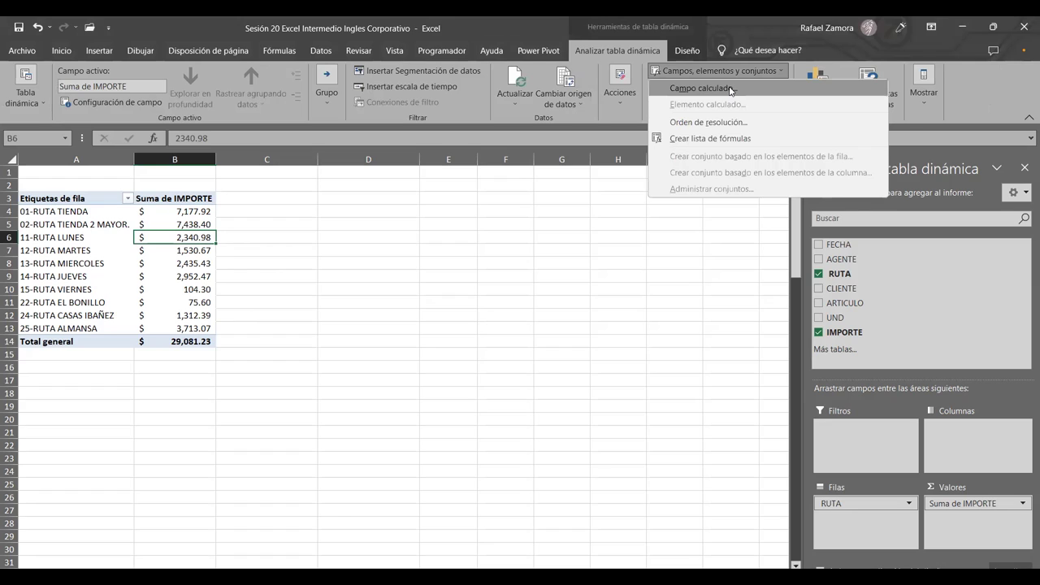
left_click(730, 90)
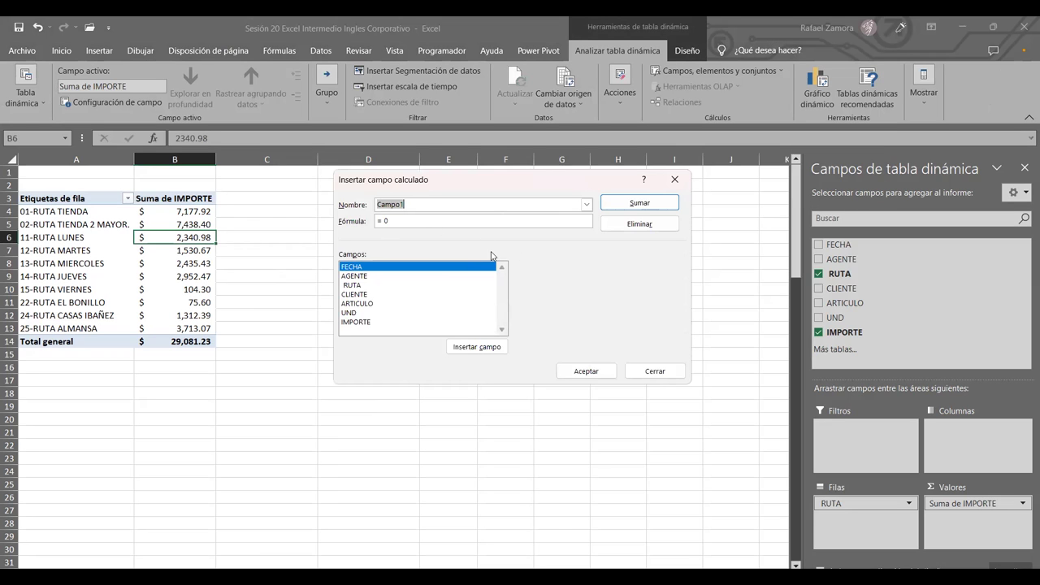
type("IVA")
left_click(373, 323)
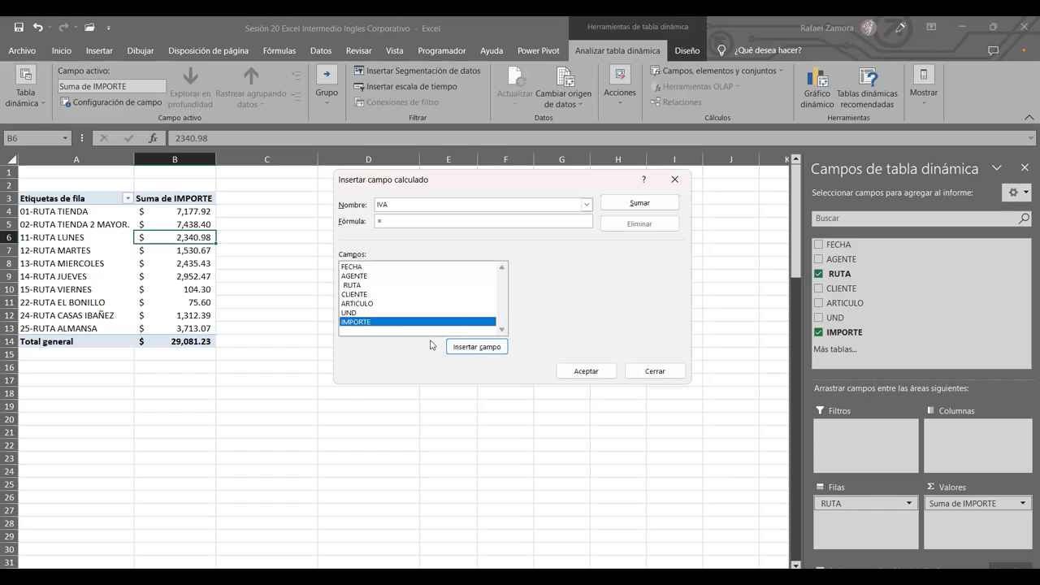
left_click(488, 348)
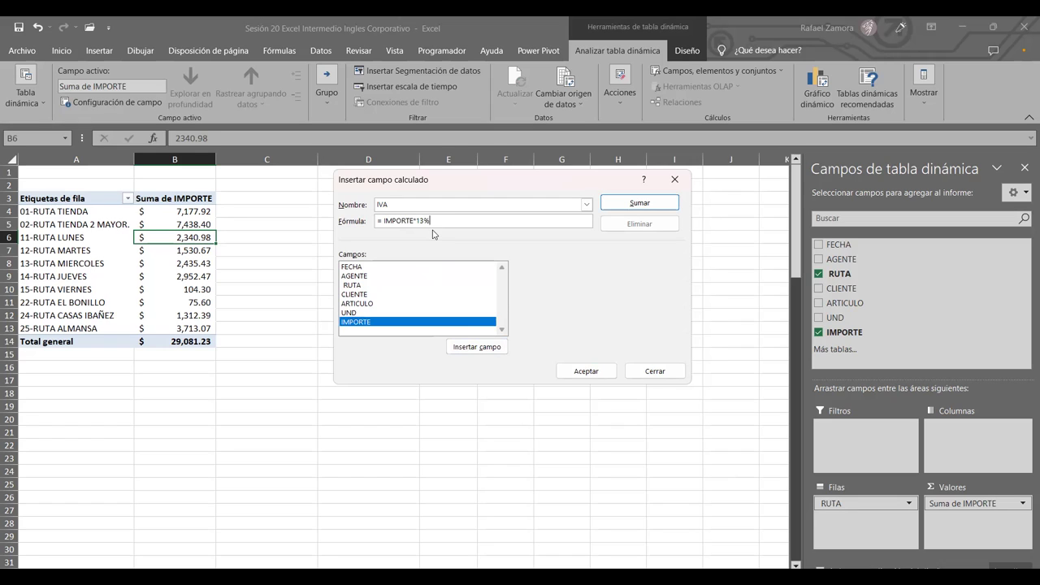
left_click(654, 207)
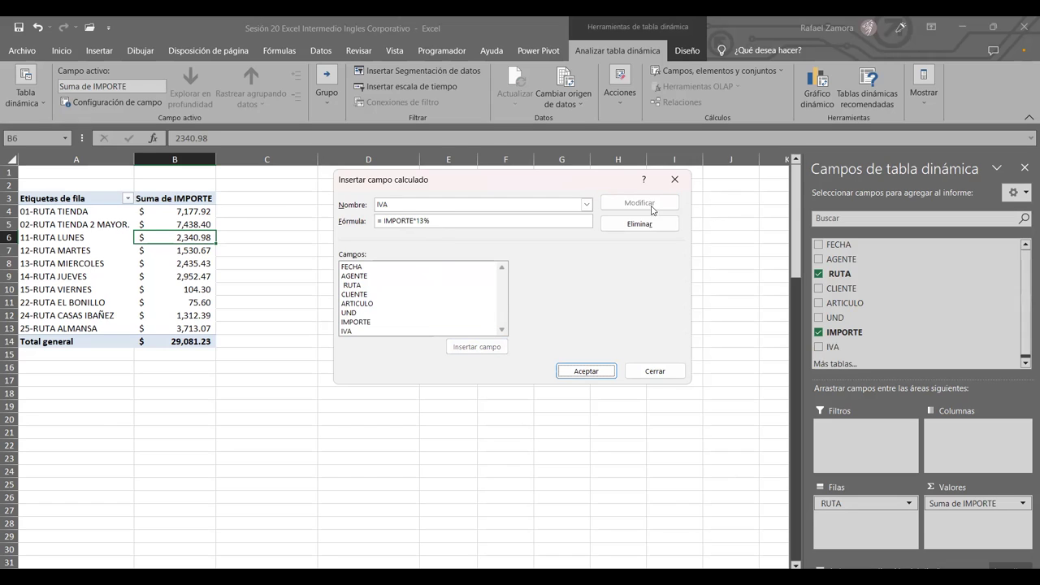
left_click(590, 372)
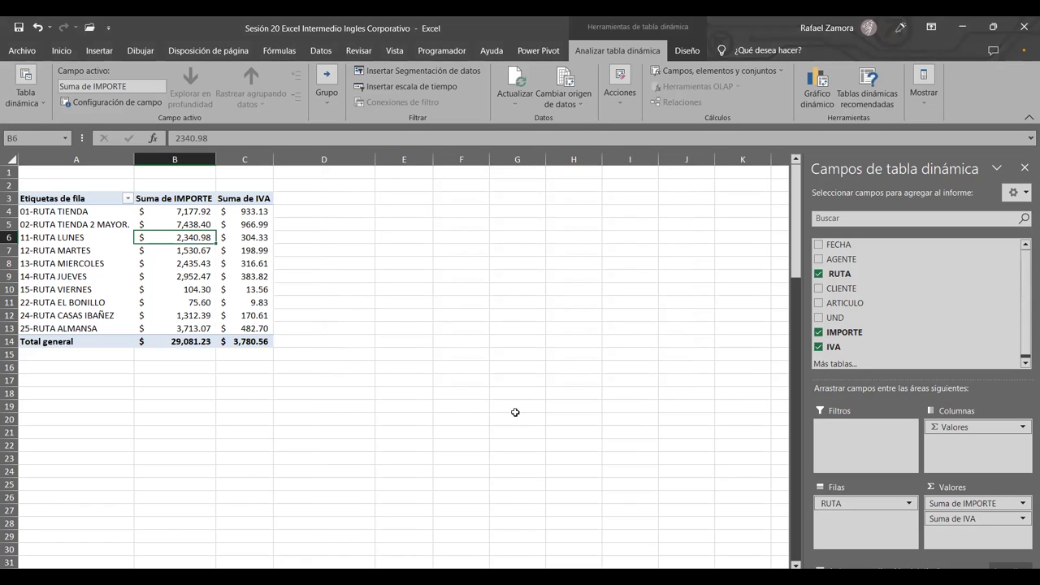
Apply an orange style from the Diseño PivotTable Styles gallery to the route pivot.
left_click(250, 265)
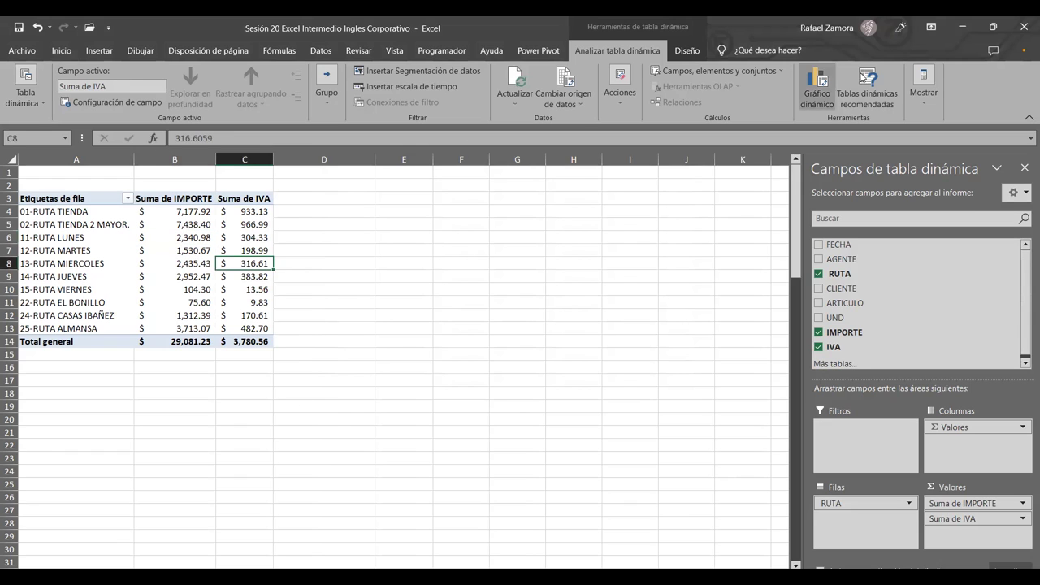
left_click(688, 50)
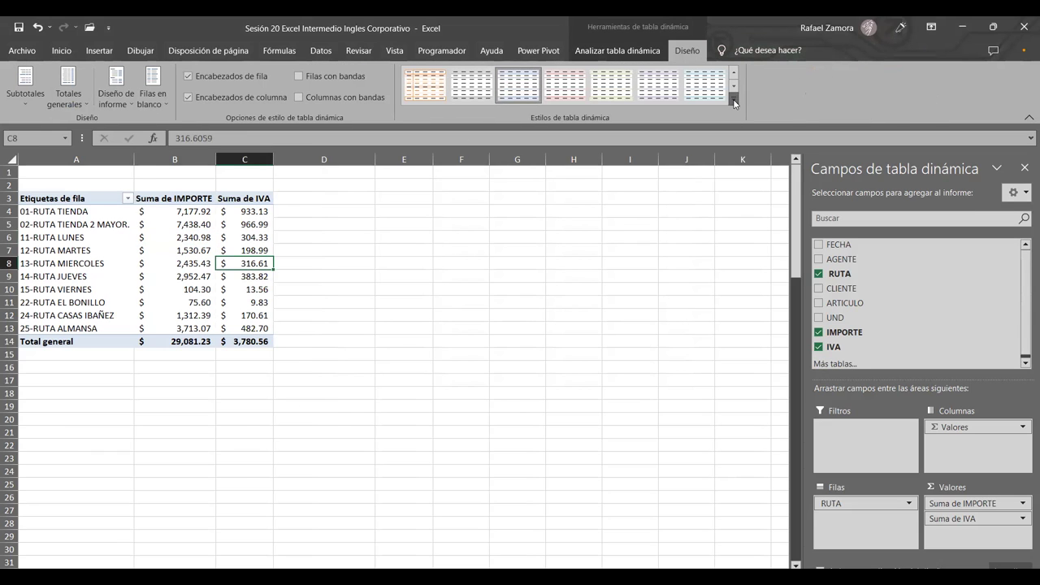
left_click(733, 99)
left_click(417, 301)
left_click(417, 301)
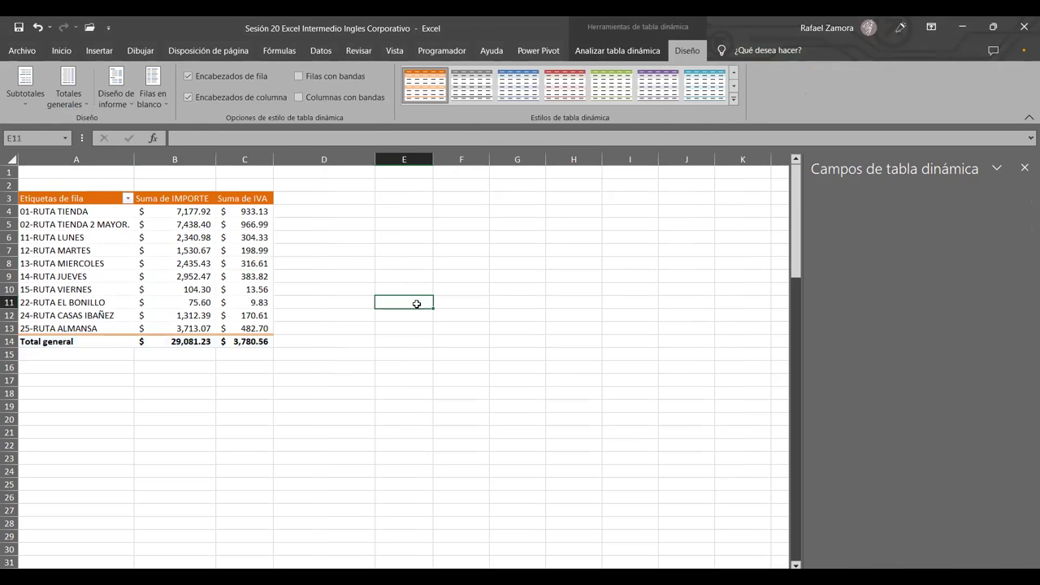
left_click(226, 289)
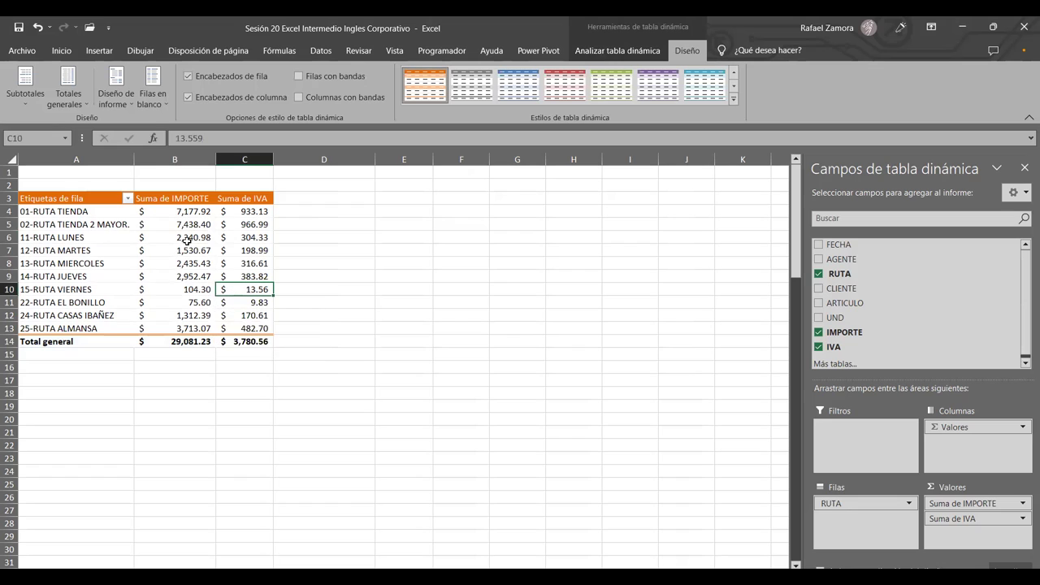
Try renaming the Suma de IMPORTE header, dismiss the name-already-exists warnings, and cancel the edit.
left_click(167, 199)
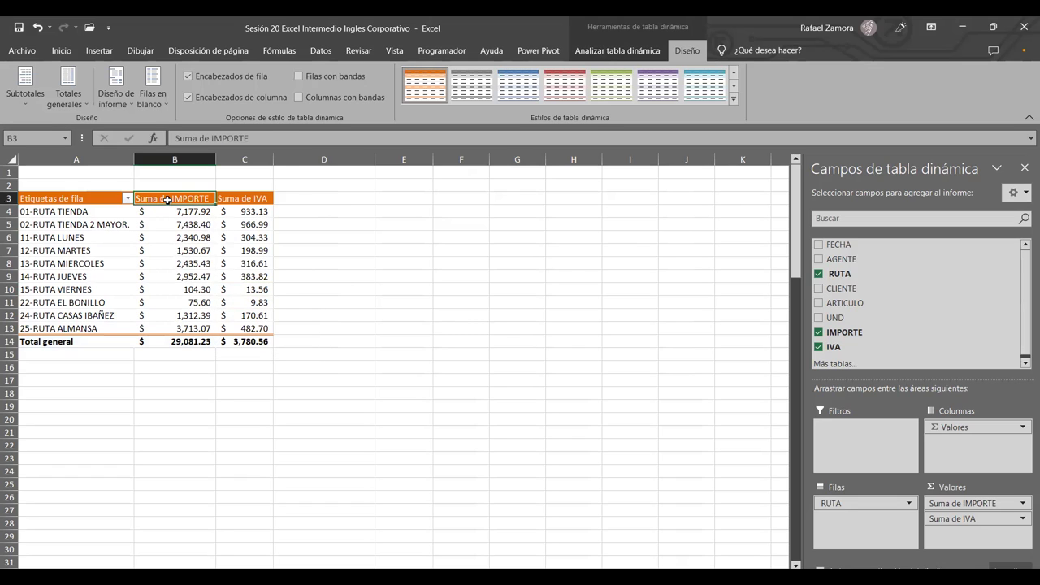
left_click(215, 147)
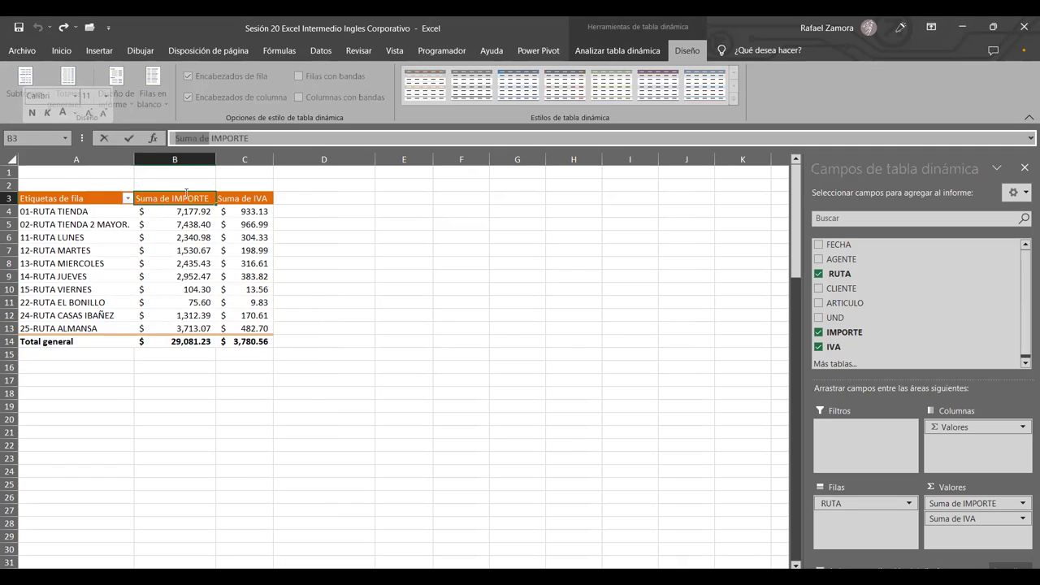
key("BackSpace")
key("BackSpace")
key("BackSpace")
key("BackSpace")
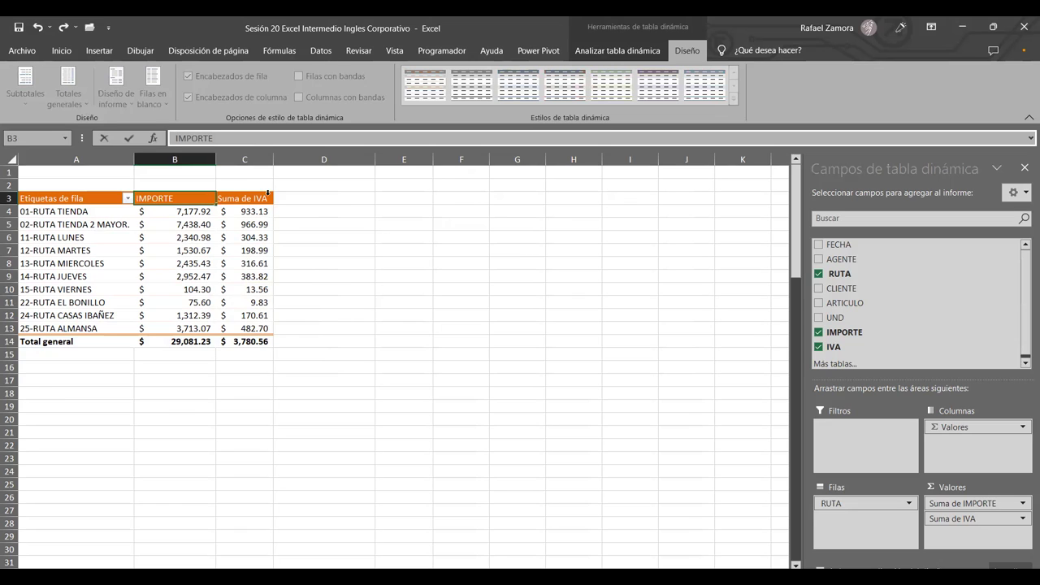
key("Return")
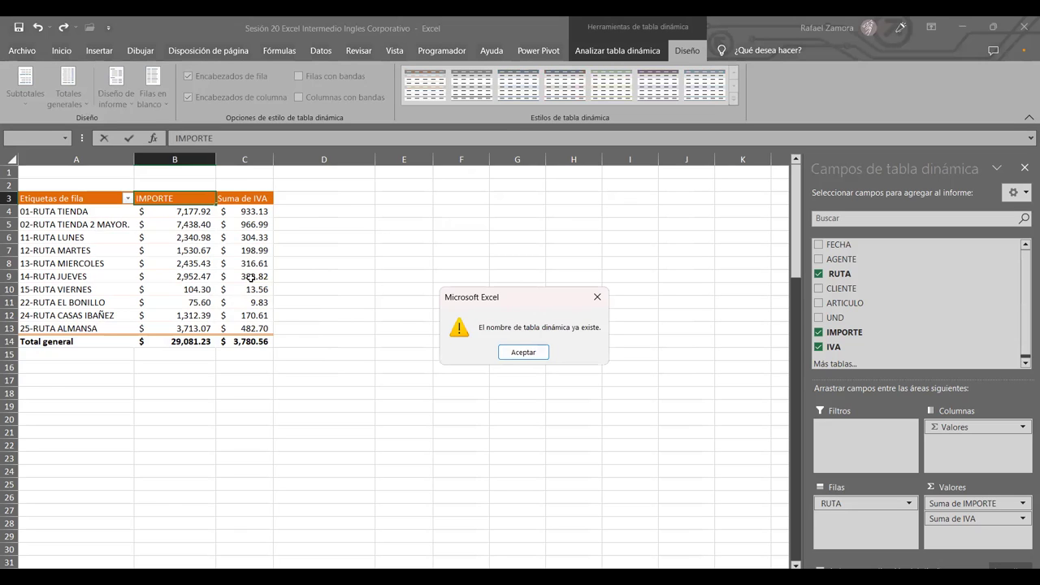
left_click(526, 352)
key("Return")
left_click(526, 352)
key("Escape")
left_click(243, 200)
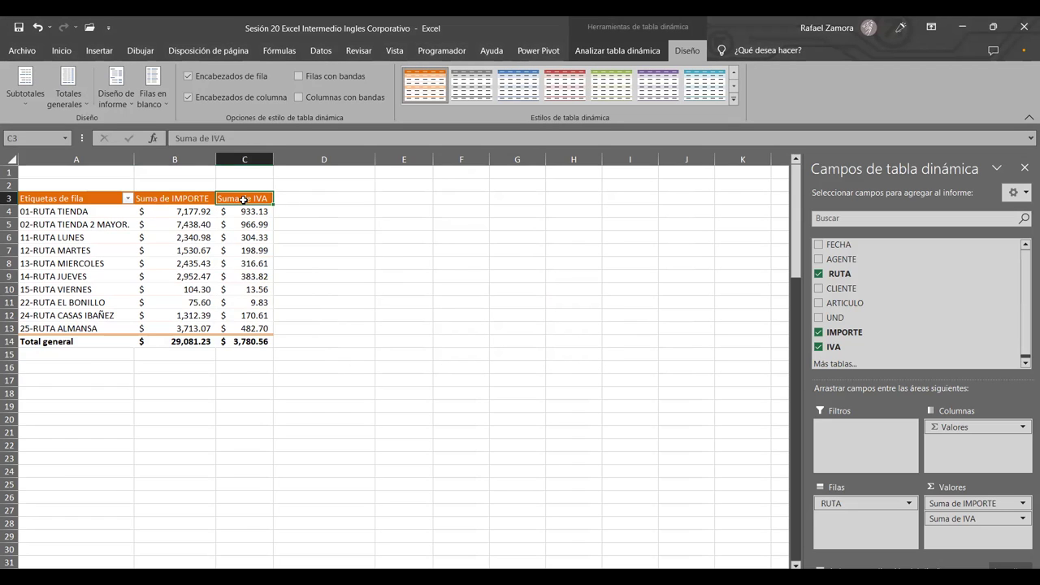
left_click(174, 200)
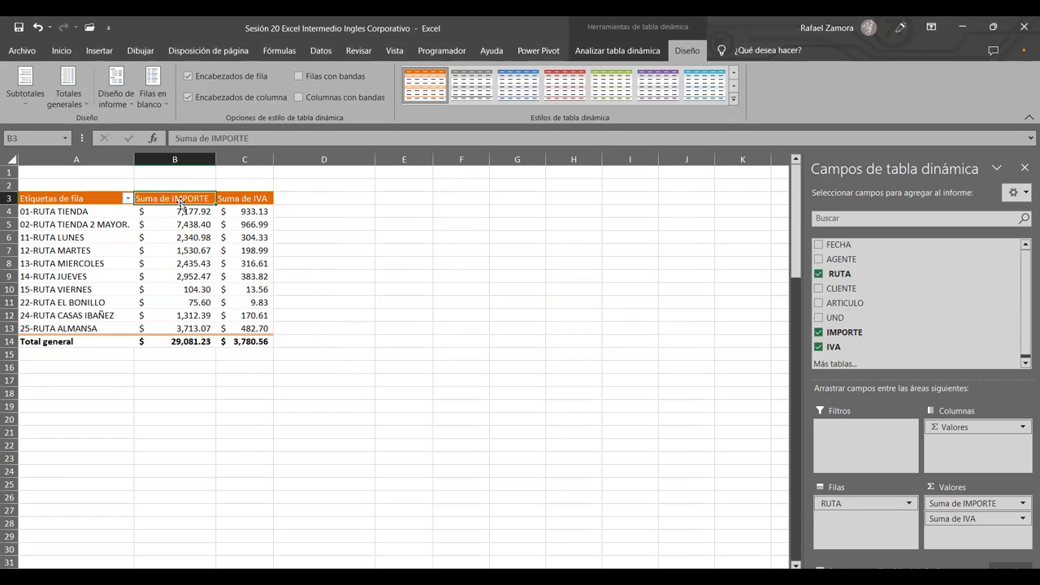
double_click(174, 202)
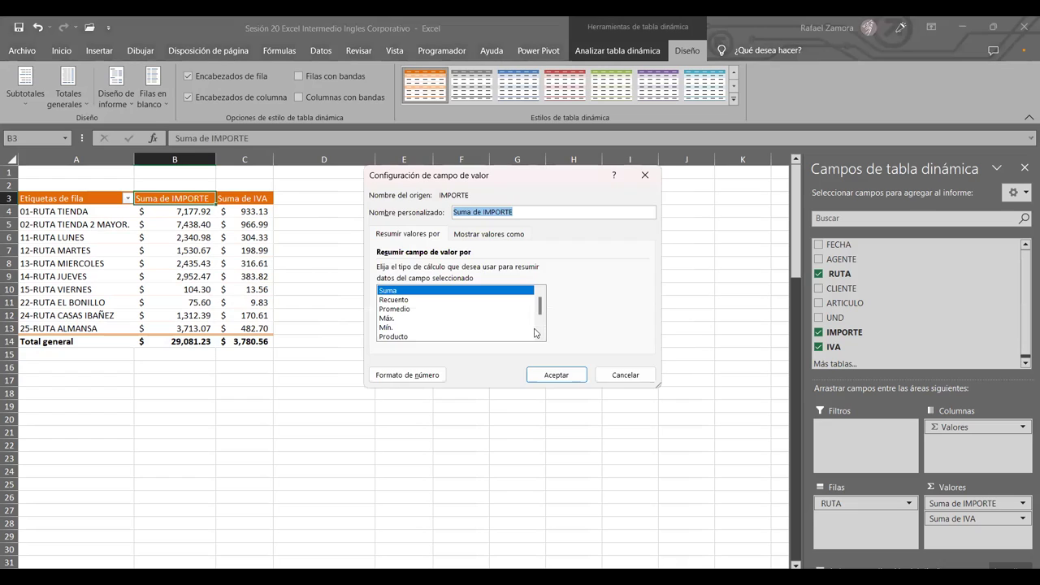
left_click(624, 382)
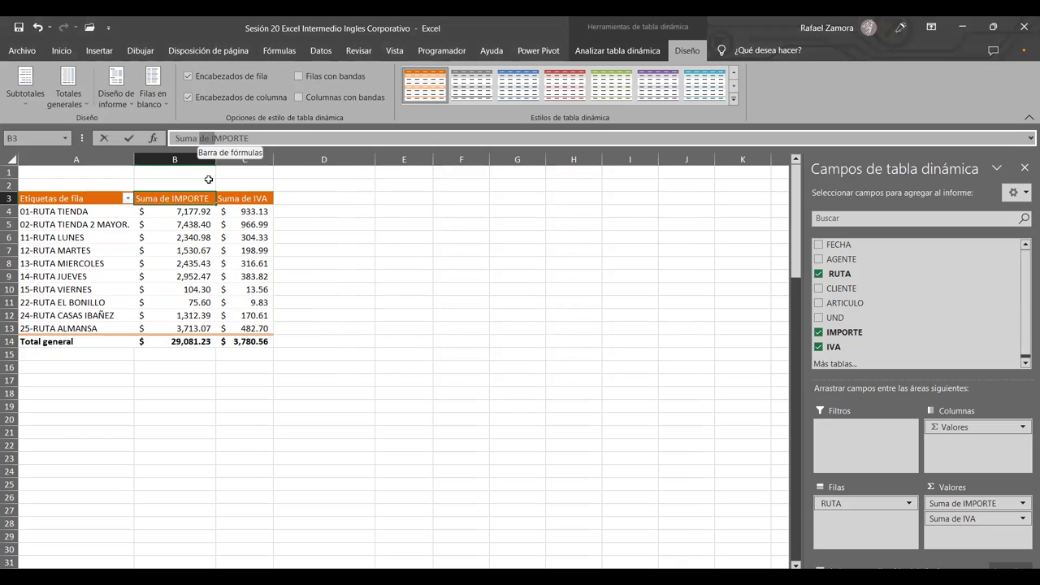
Delete 'de' from both value headers so they read Suma IMPORTE and Suma IVA.
double_click(204, 139)
key("BackSpace")
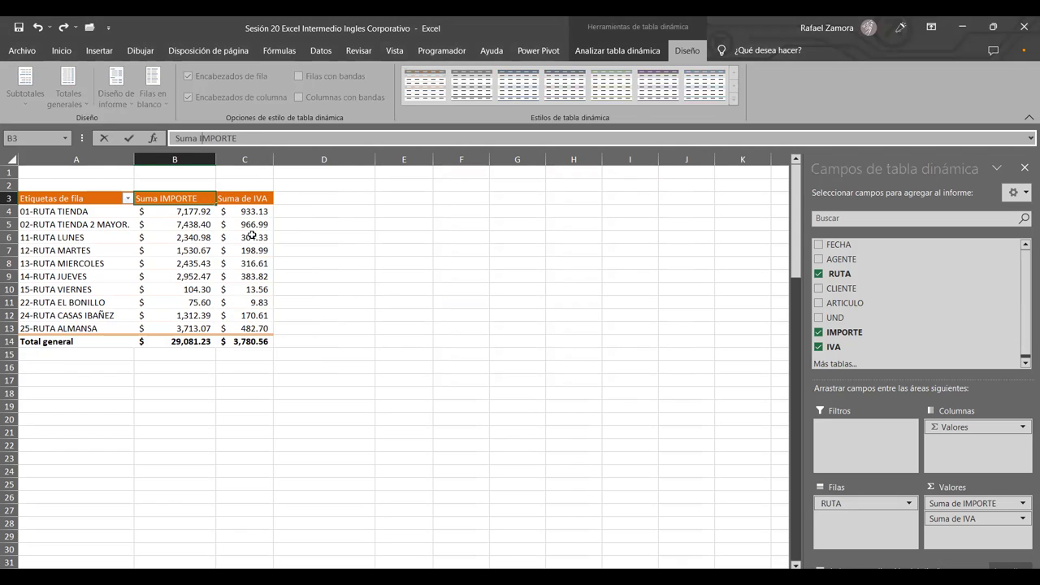
key("Return")
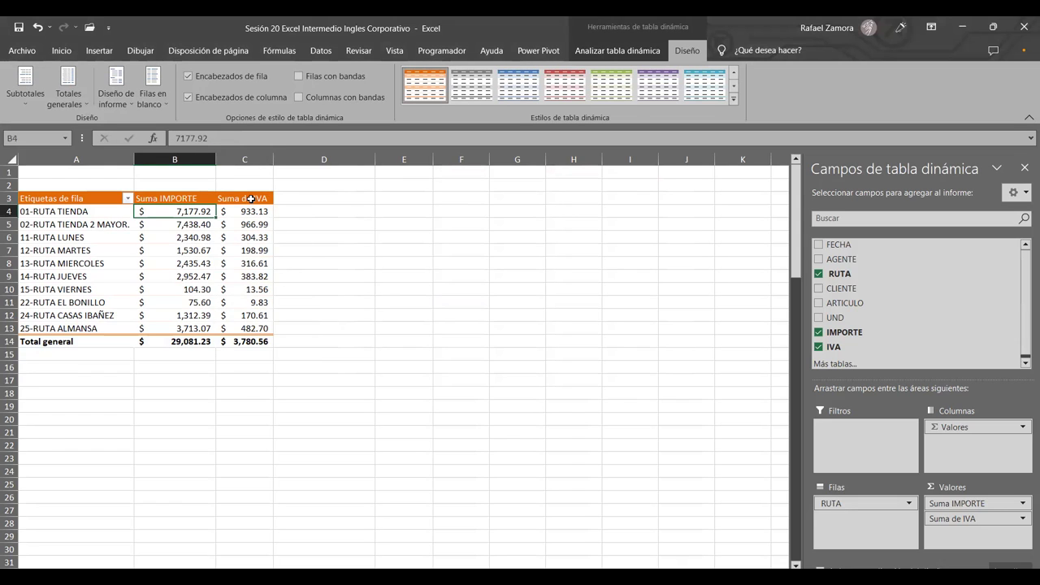
left_click(250, 200)
double_click(204, 138)
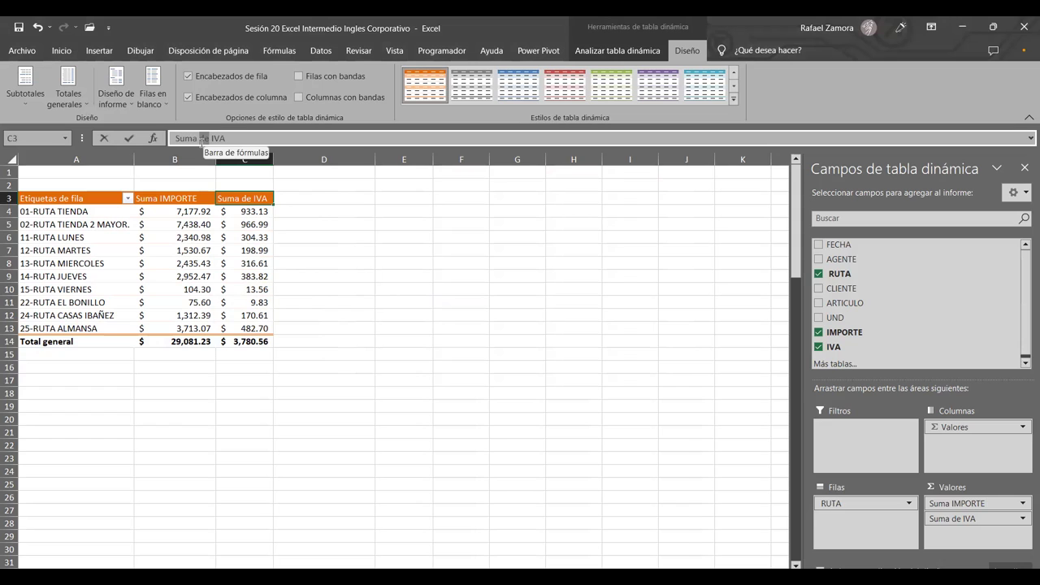
key("BackSpace")
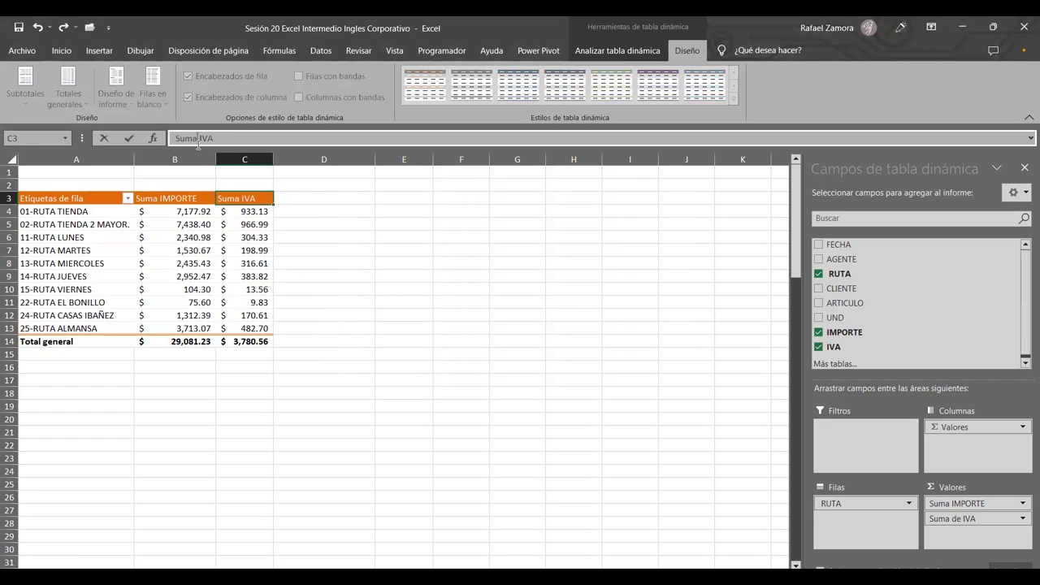
left_click(395, 290)
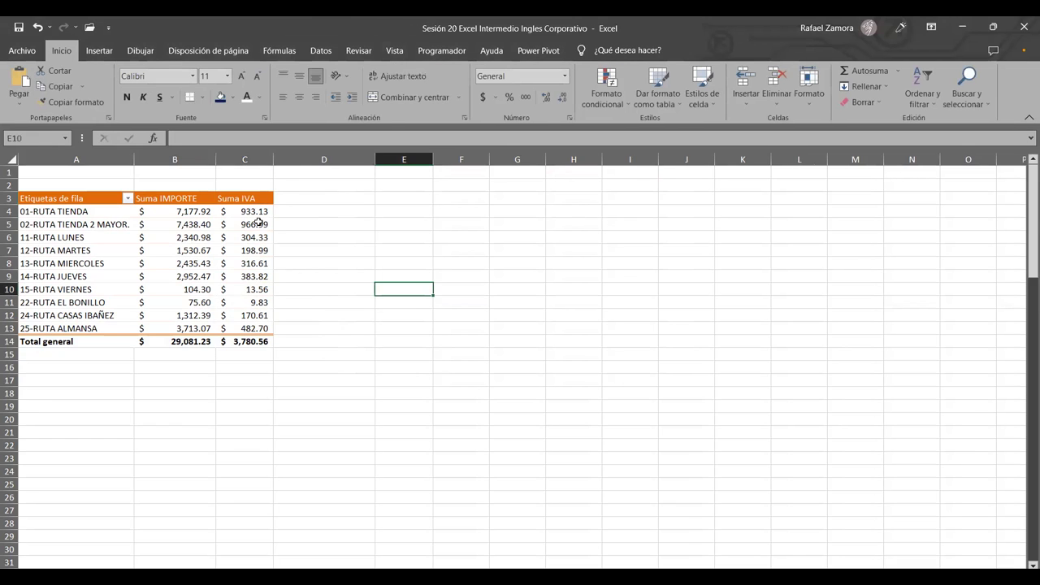
left_click(256, 248)
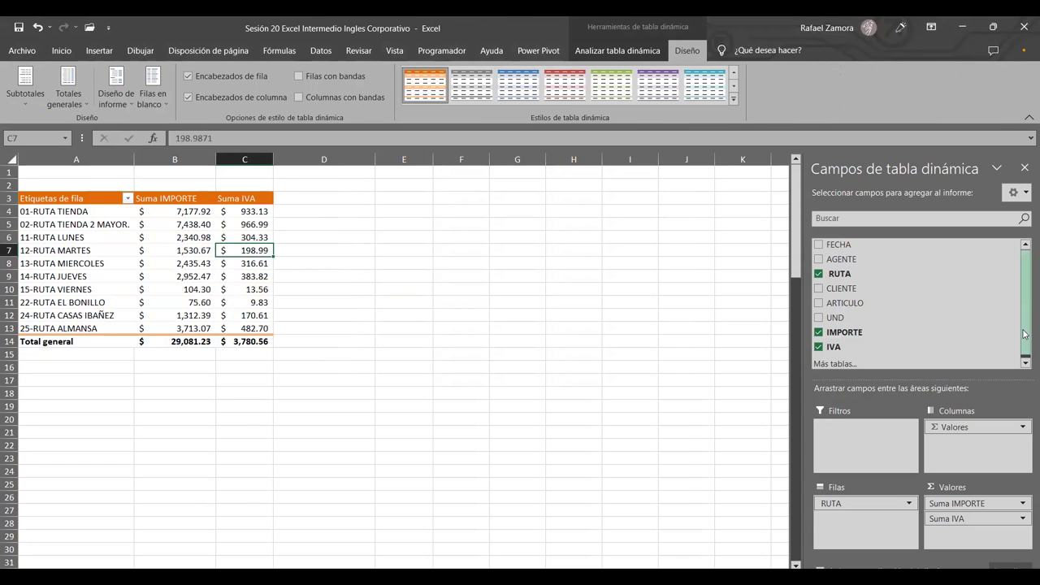
scroll(946, 318, "down", 1)
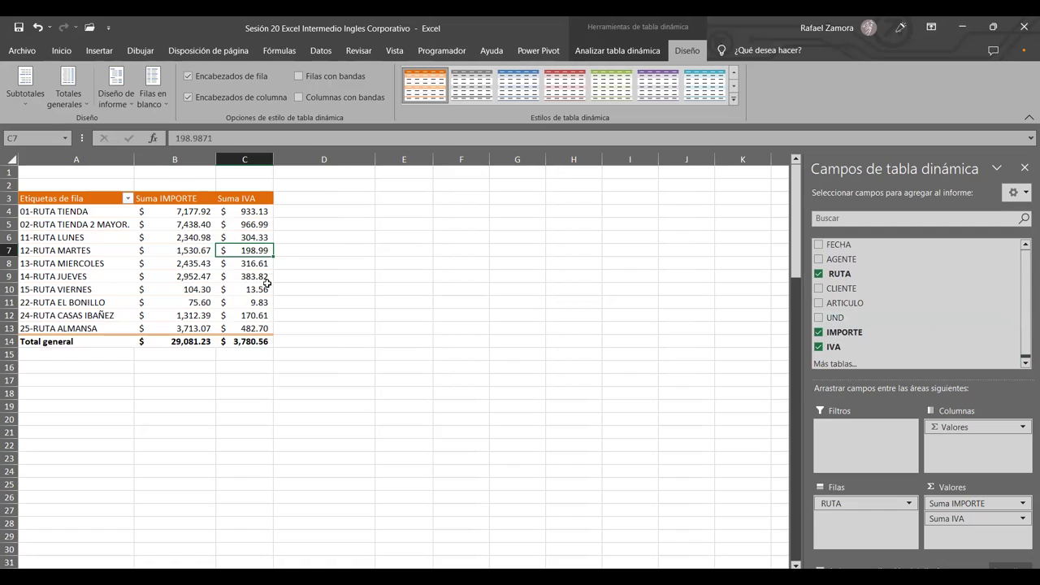
left_click(258, 235)
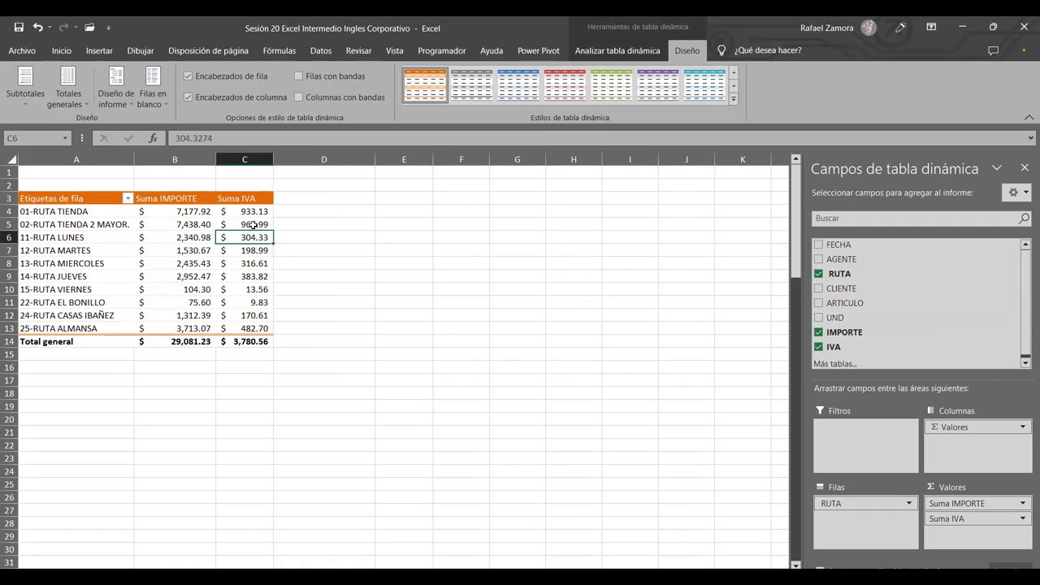
mouse_move(254, 224)
left_click(255, 214)
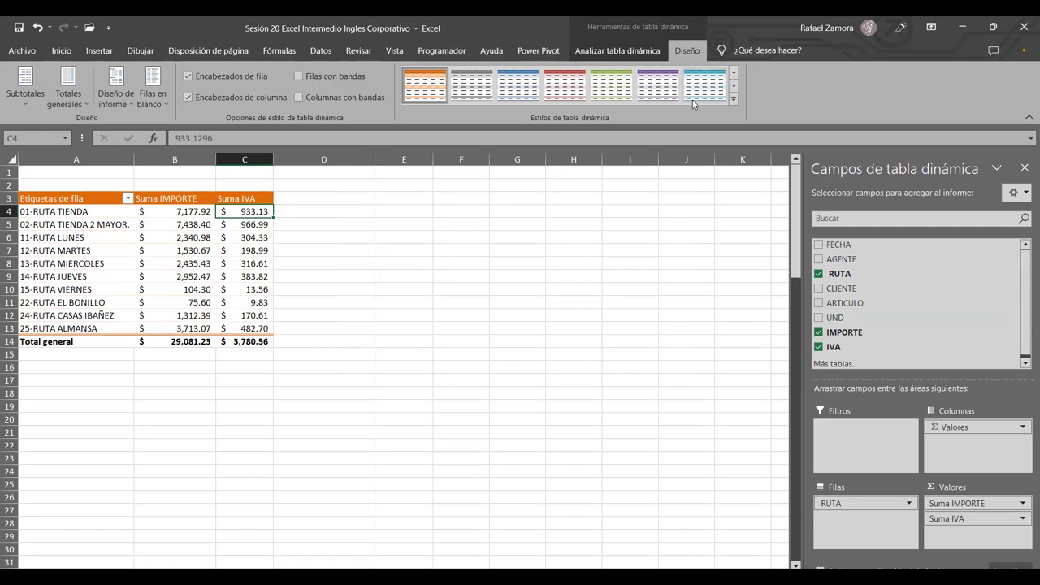
left_click(621, 55)
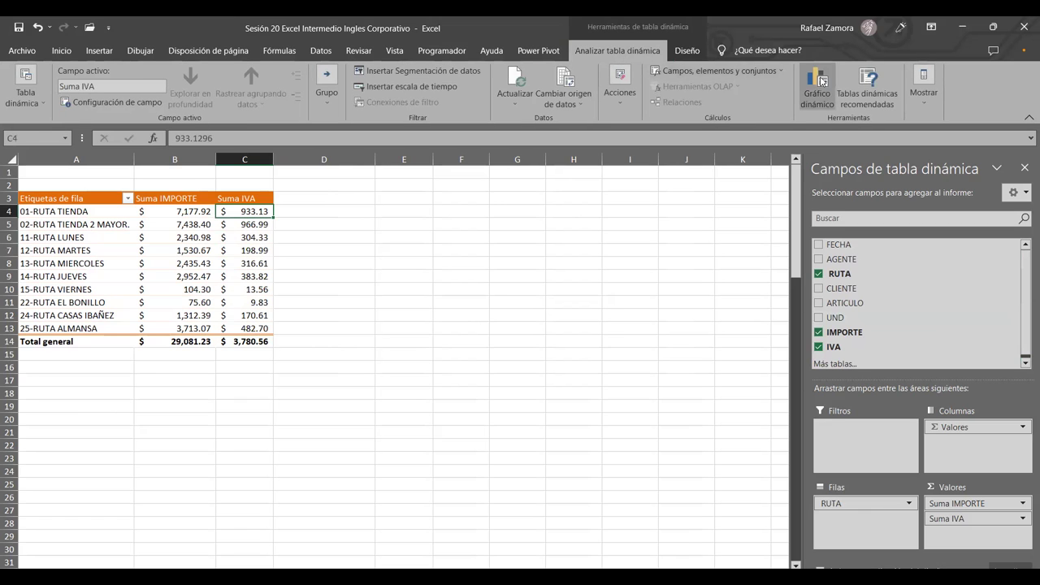
left_click(731, 72)
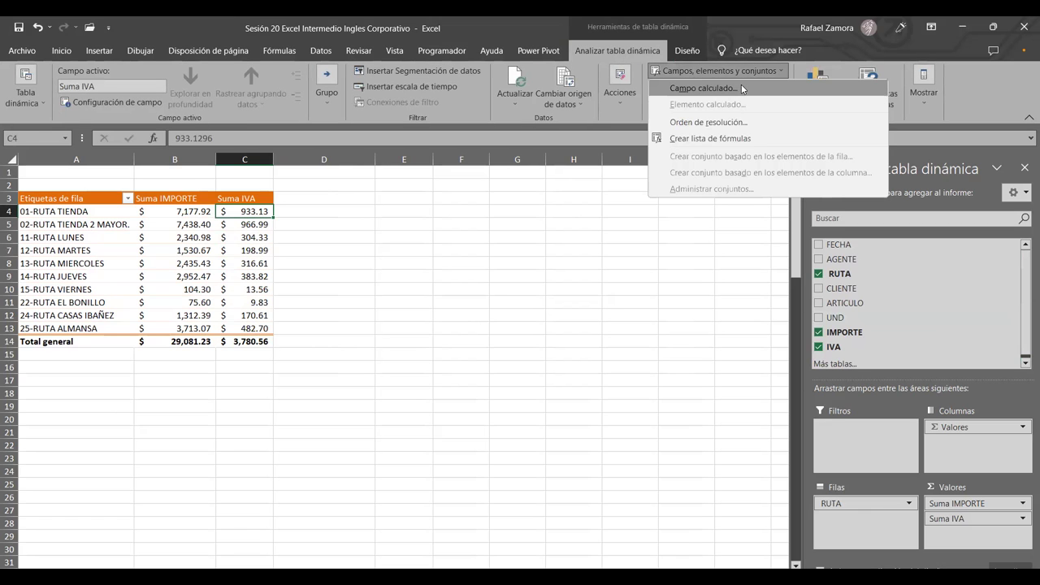
left_click(741, 89)
type("TOTAL")
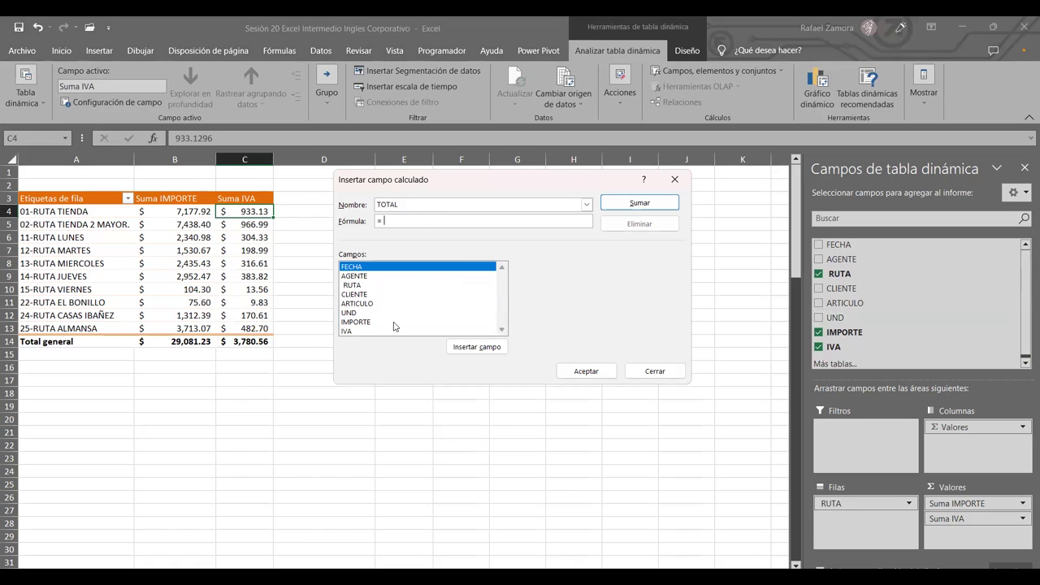
left_click(366, 322)
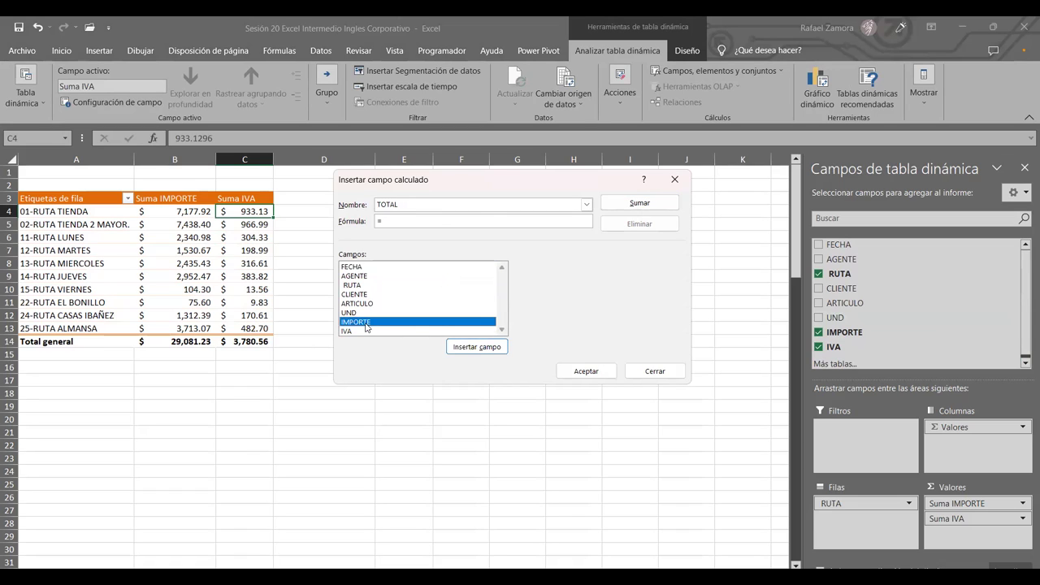
left_click(490, 351)
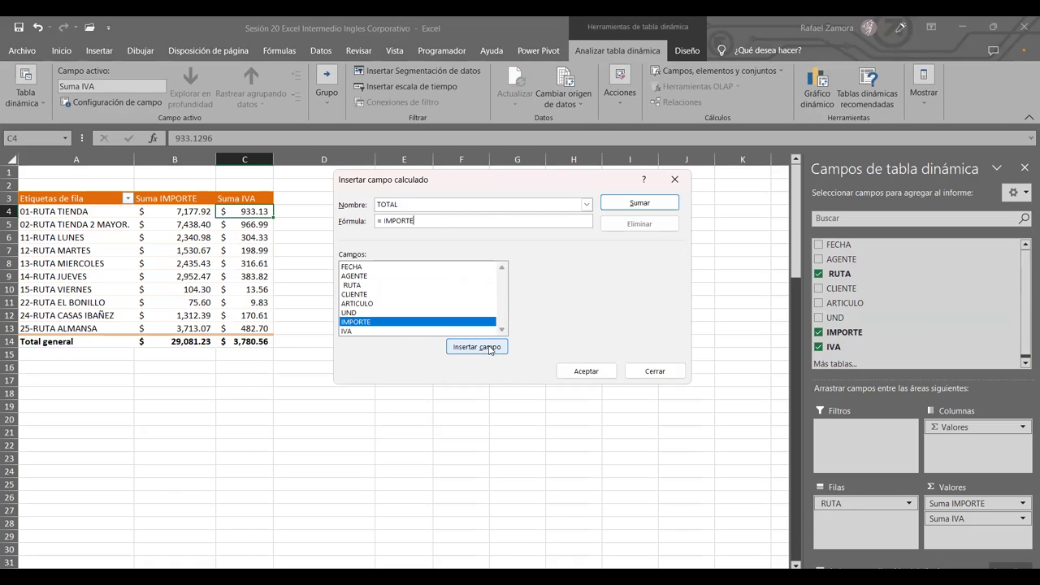
type("+")
left_click(364, 331)
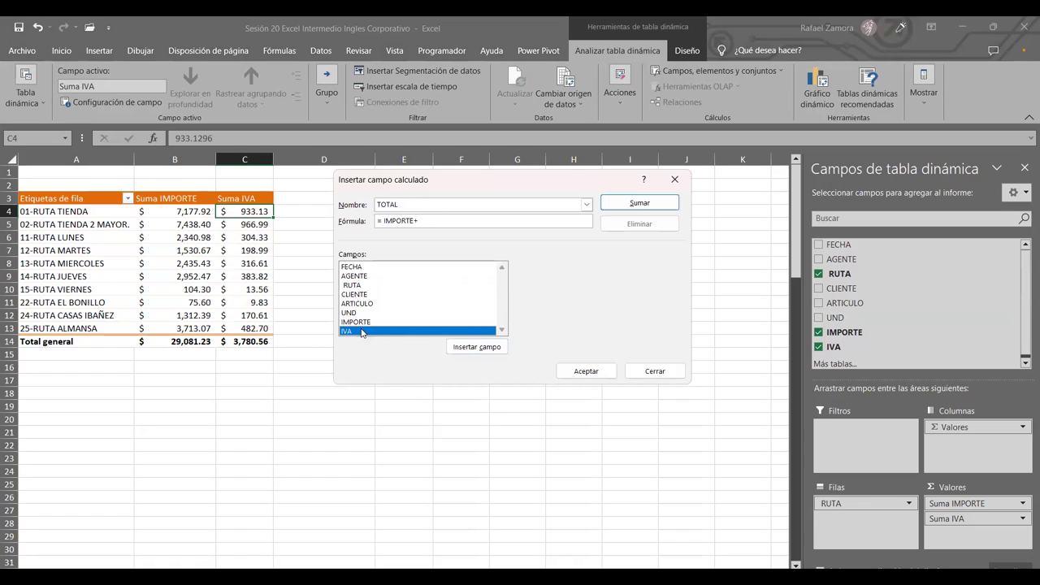
left_click(467, 349)
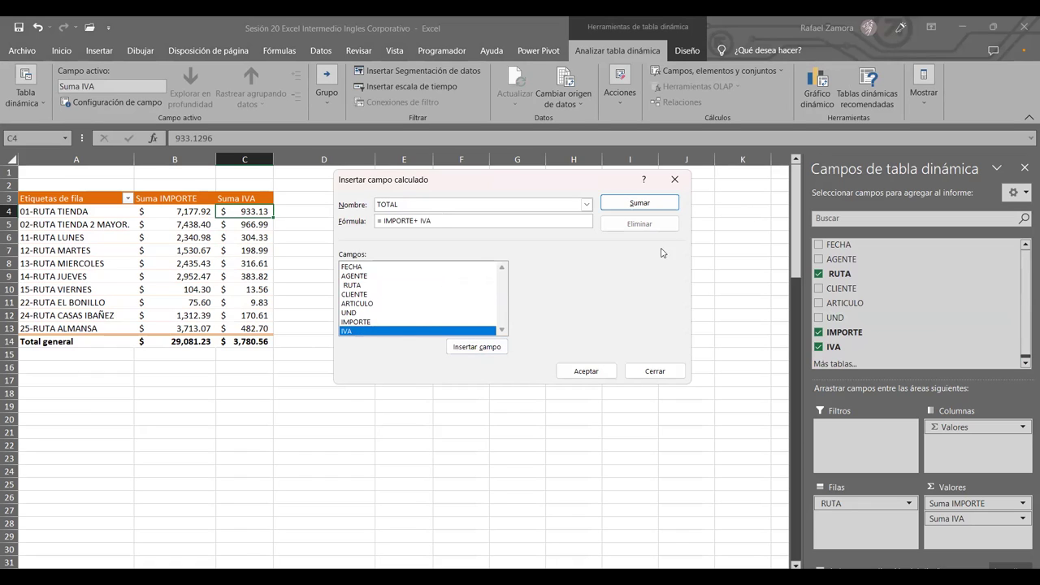
left_click(672, 204)
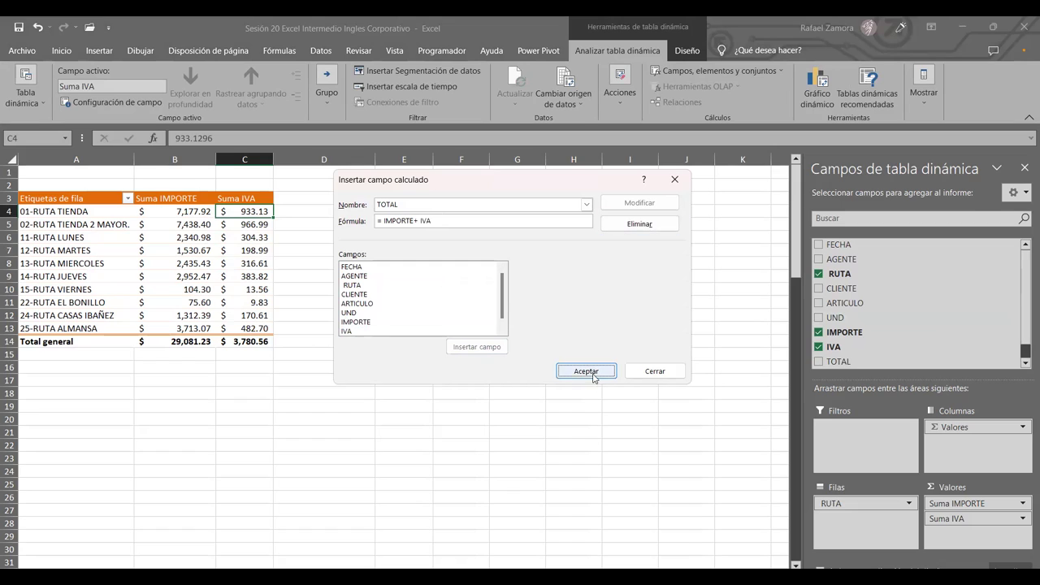
left_click(588, 370)
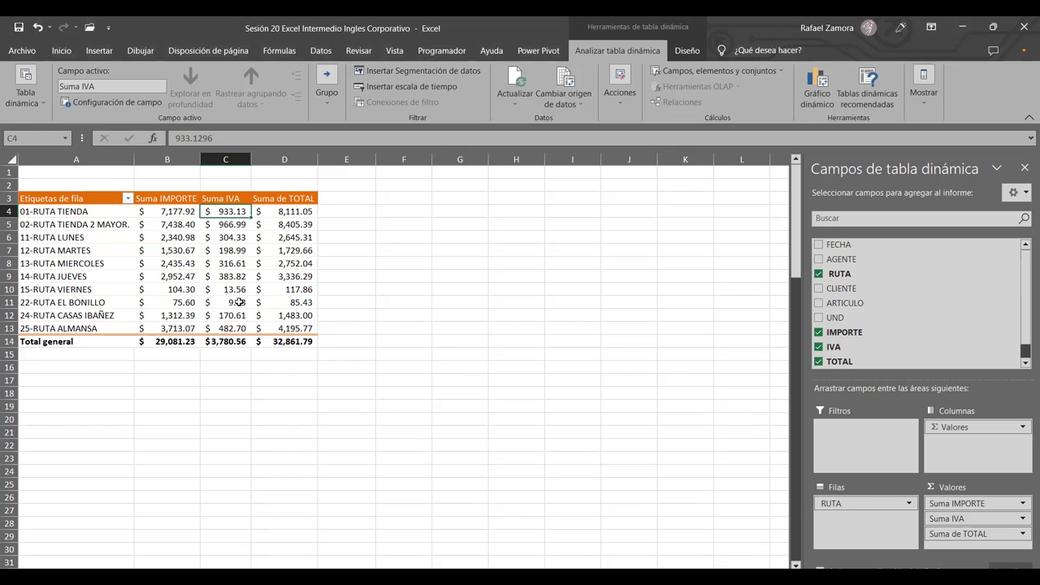
left_click(237, 302)
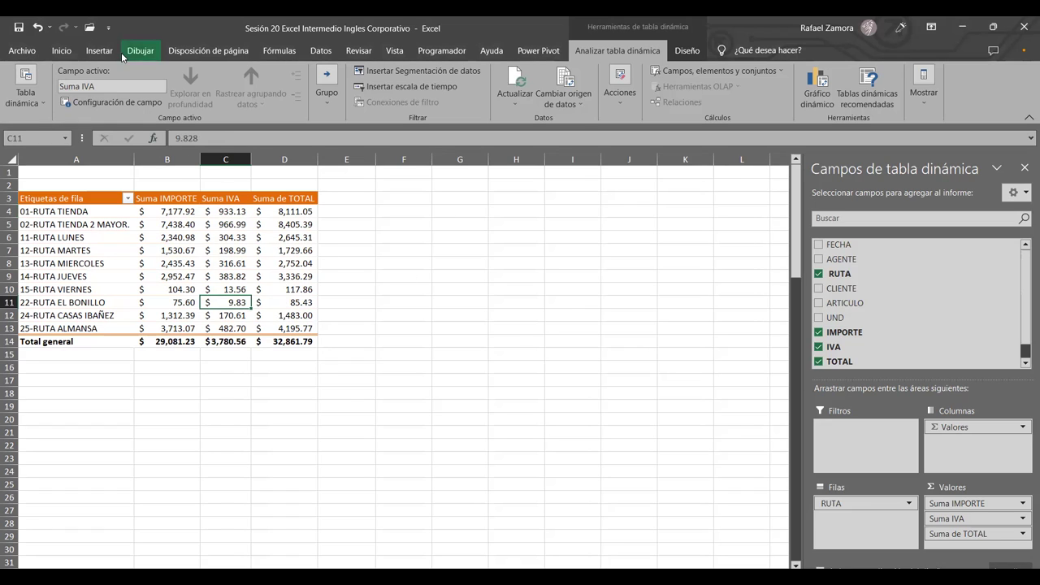
Browse the Gráfico dinámico chart types and choose the full 3D Column style.
left_click(99, 50)
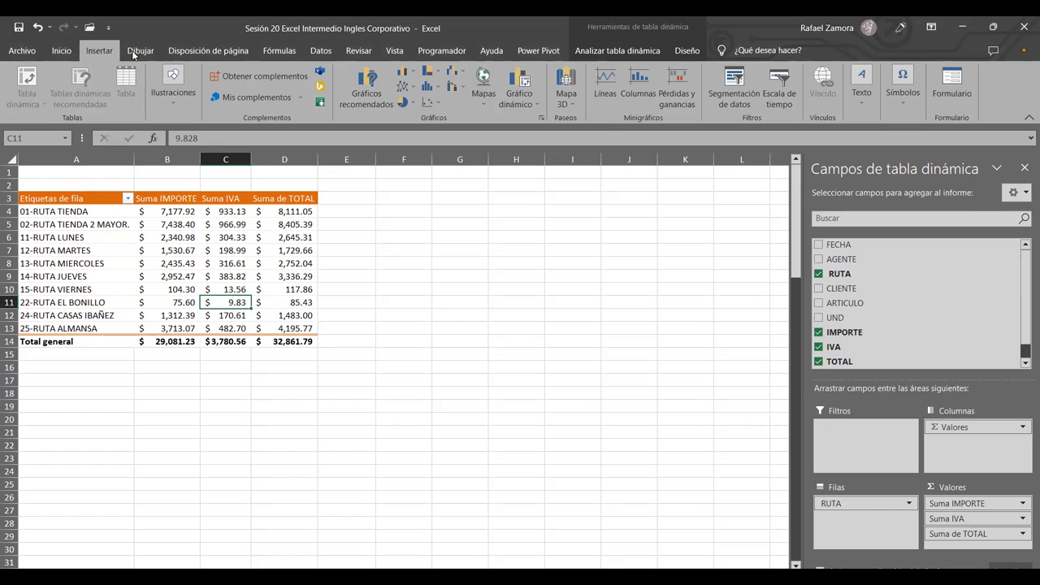
left_click(523, 81)
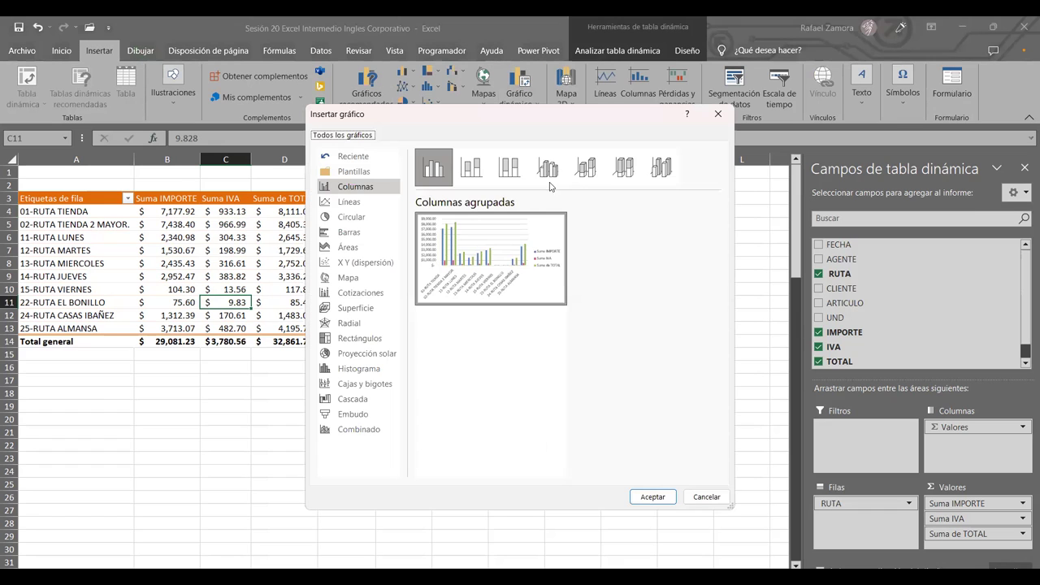
left_click(509, 167)
left_click(547, 171)
left_click(598, 178)
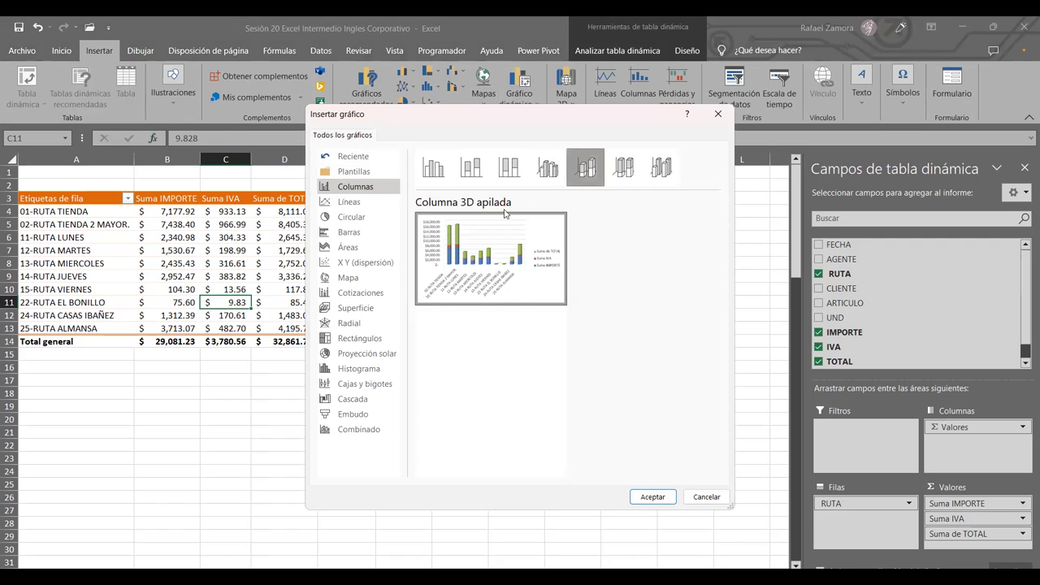
left_click(349, 234)
left_click(357, 218)
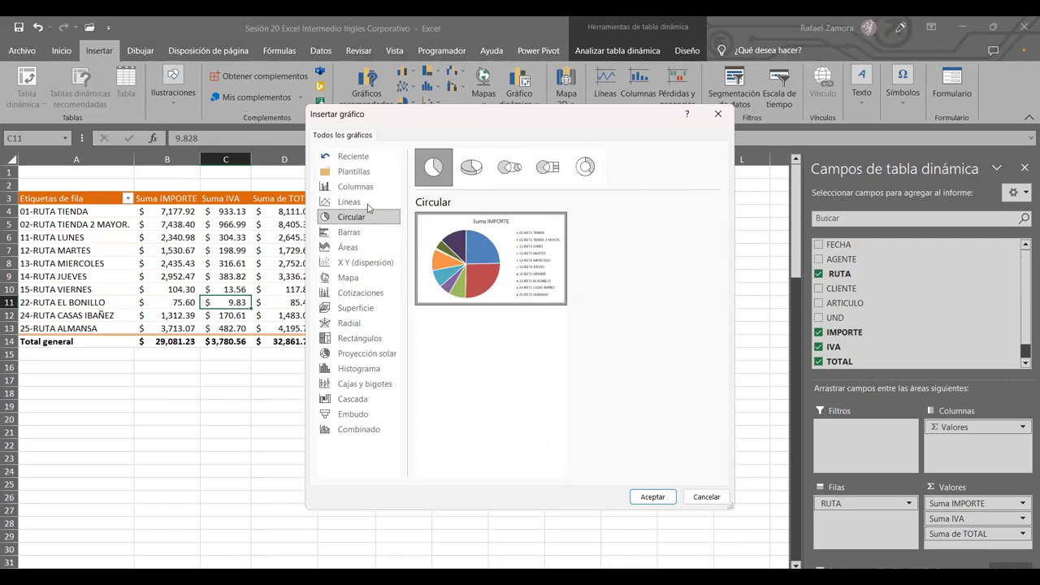
left_click(367, 193)
left_click(598, 174)
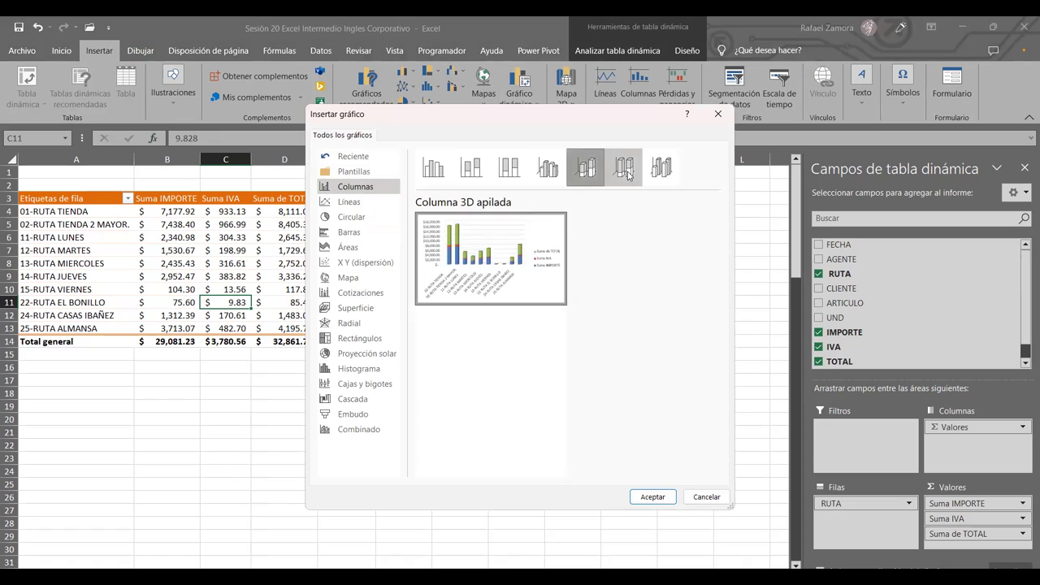
left_click(633, 175)
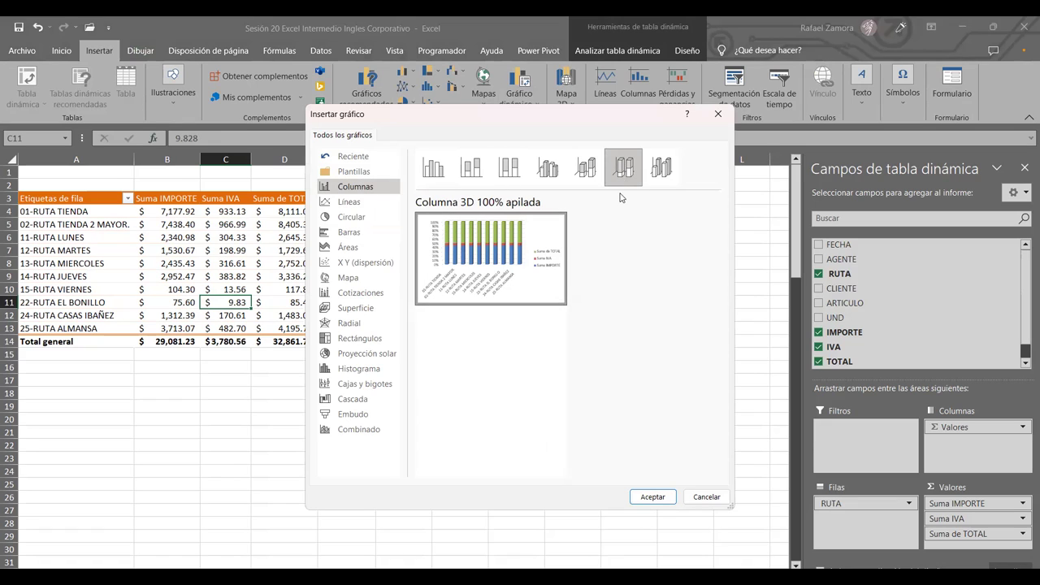
left_click(599, 170)
left_click(668, 172)
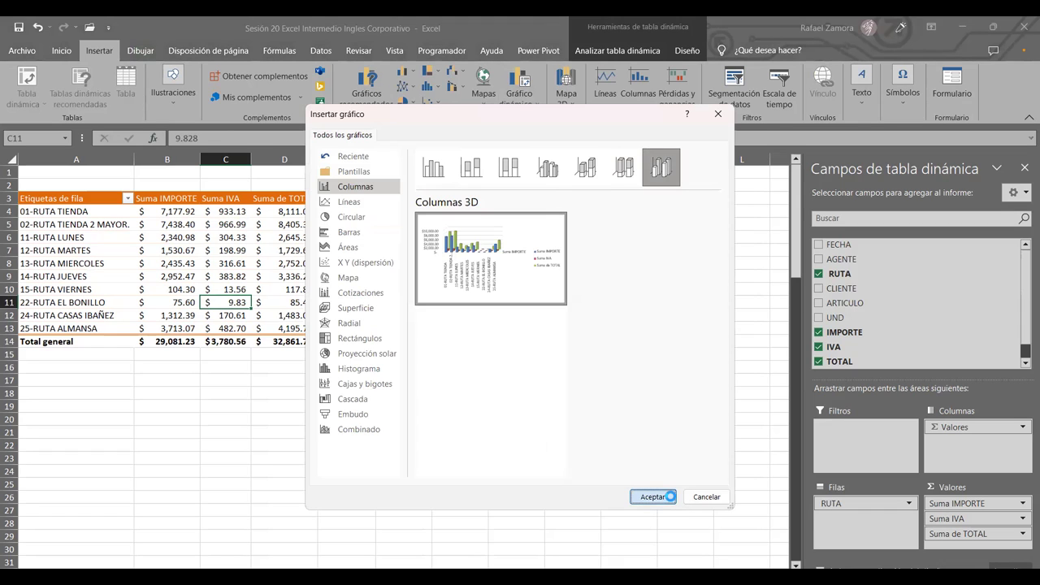
Insert the 3D column pivot chart and enlarge it toward the lower right.
double_click(455, 299)
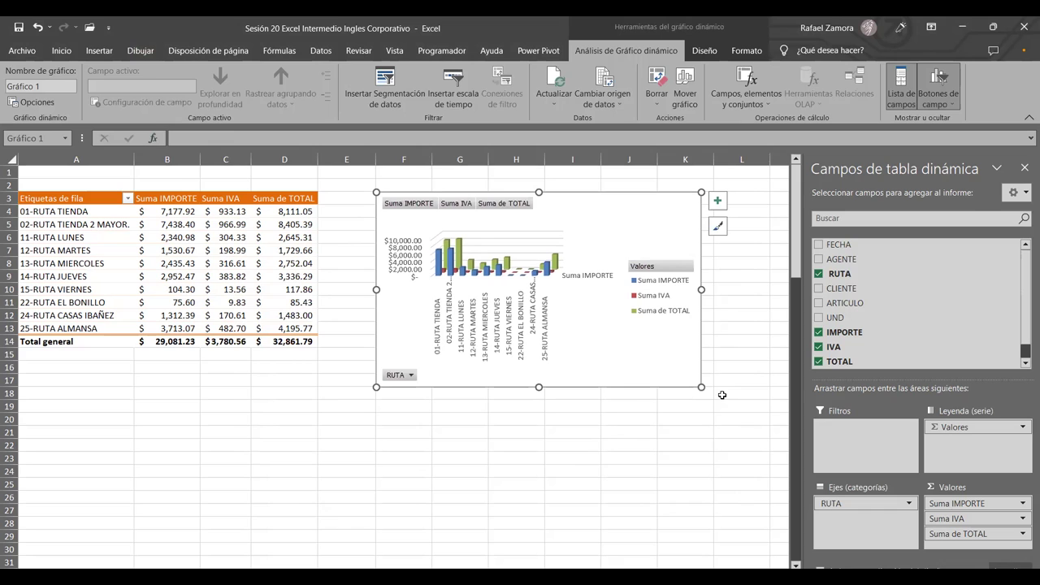
left_click_drag(701, 387, 739, 436)
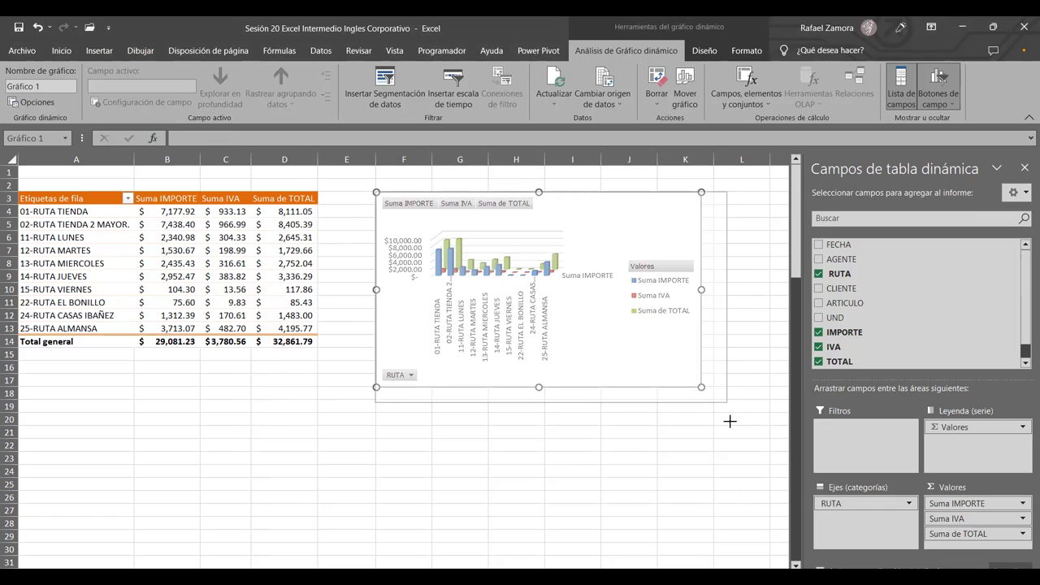
left_click(687, 469)
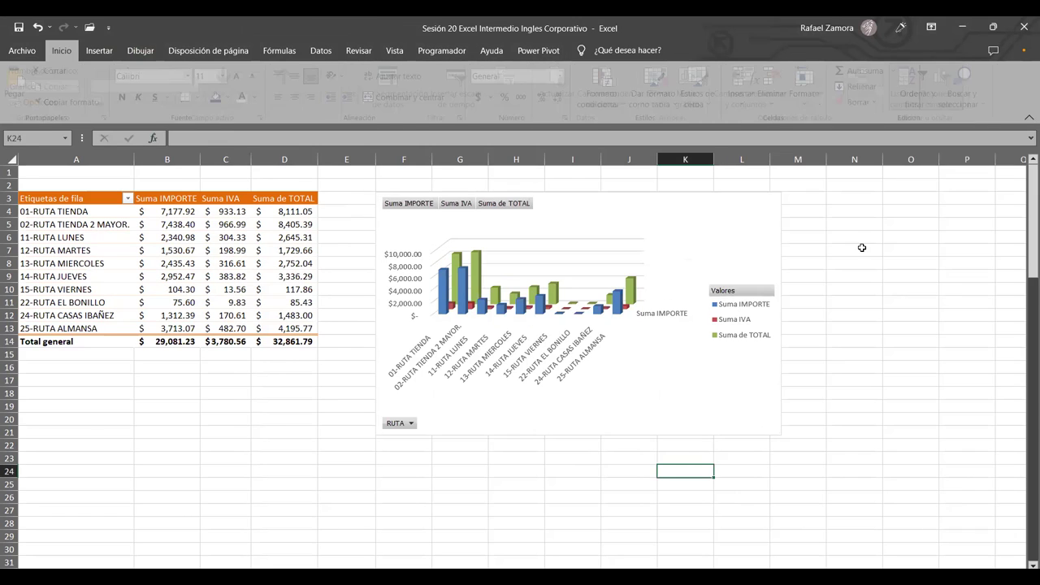
Give the pivot chart a thick dark Contorno de forma outline and move it slightly higher.
left_click(776, 247)
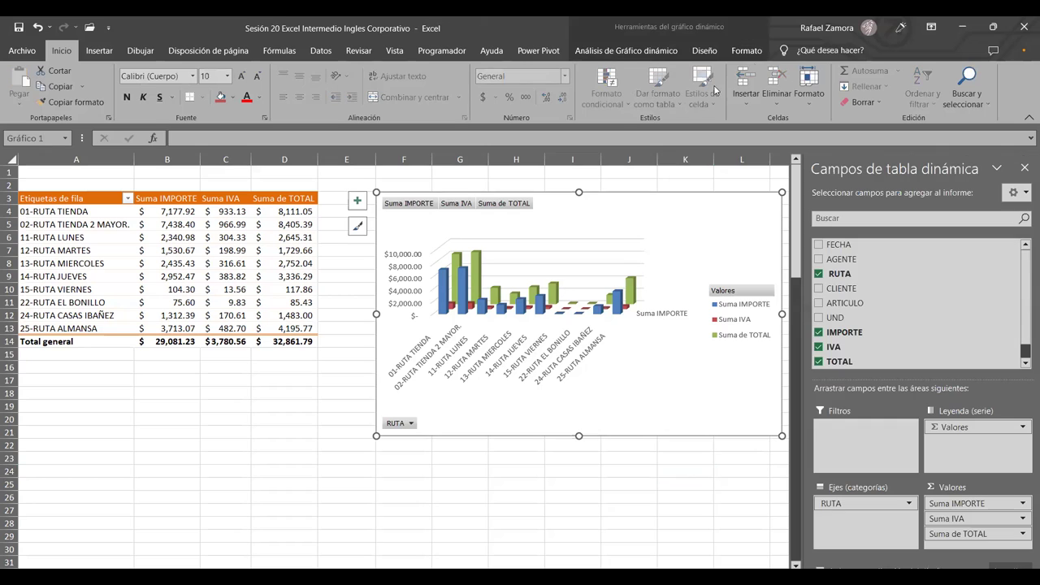
left_click(749, 54)
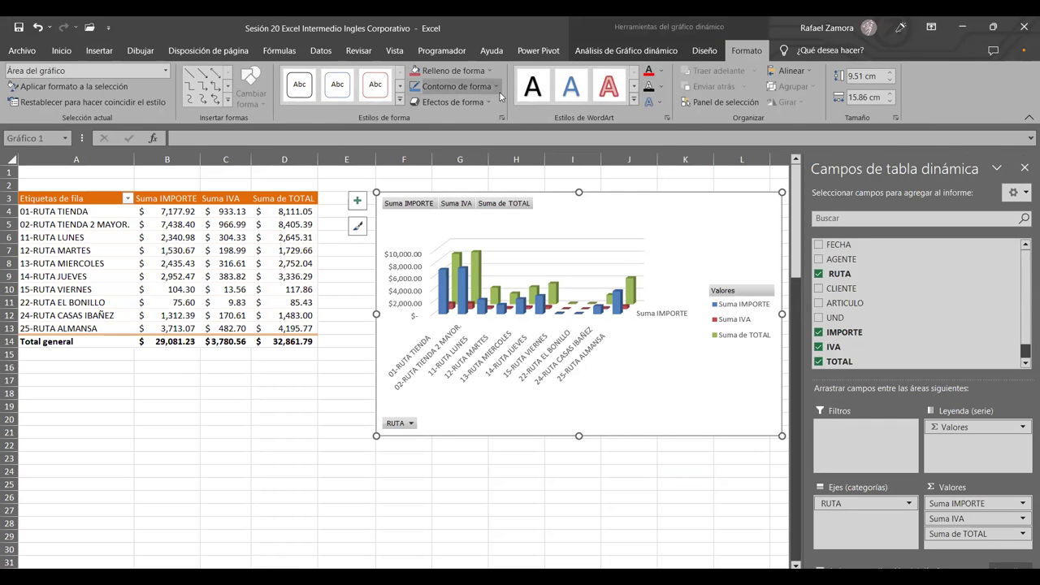
left_click(468, 87)
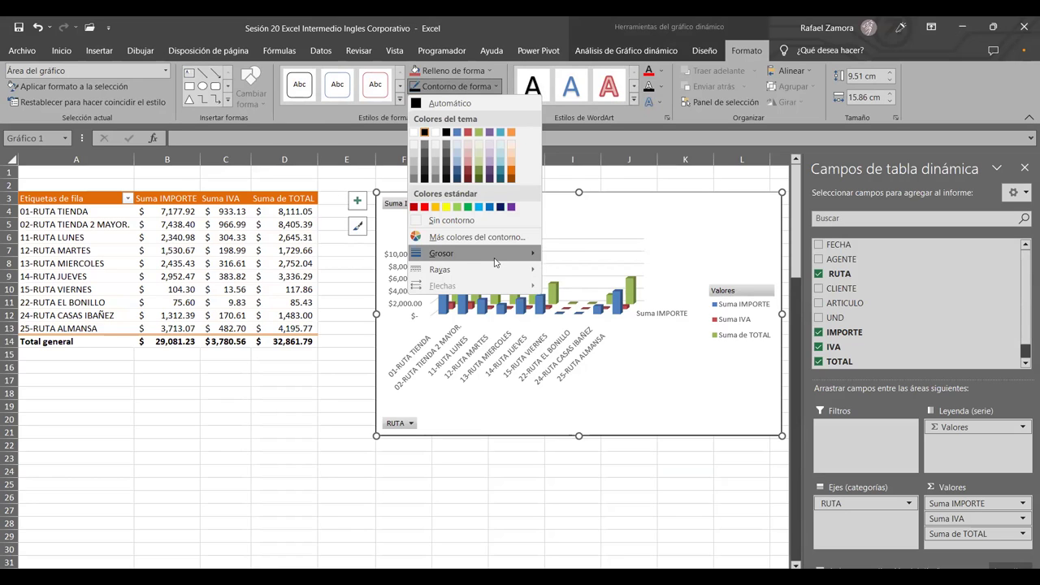
mouse_move(473, 252)
left_click(607, 324)
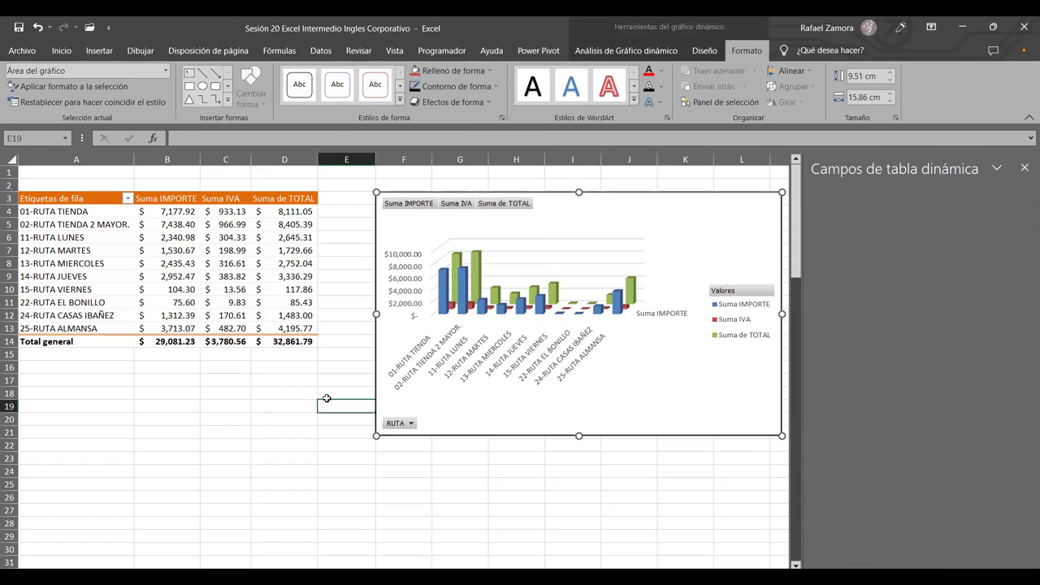
left_click(325, 407)
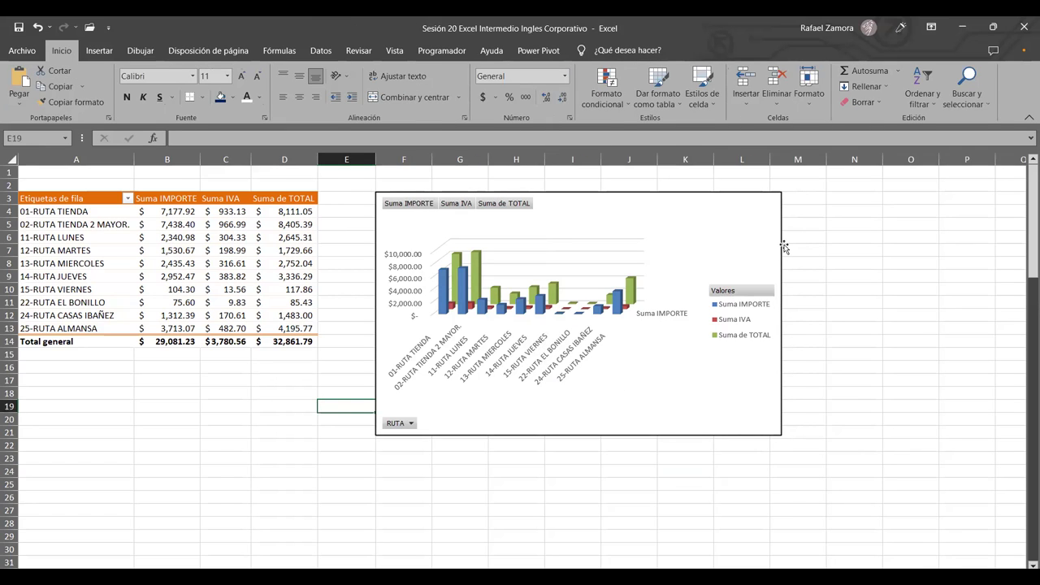
left_click_drag(781, 233, 780, 220)
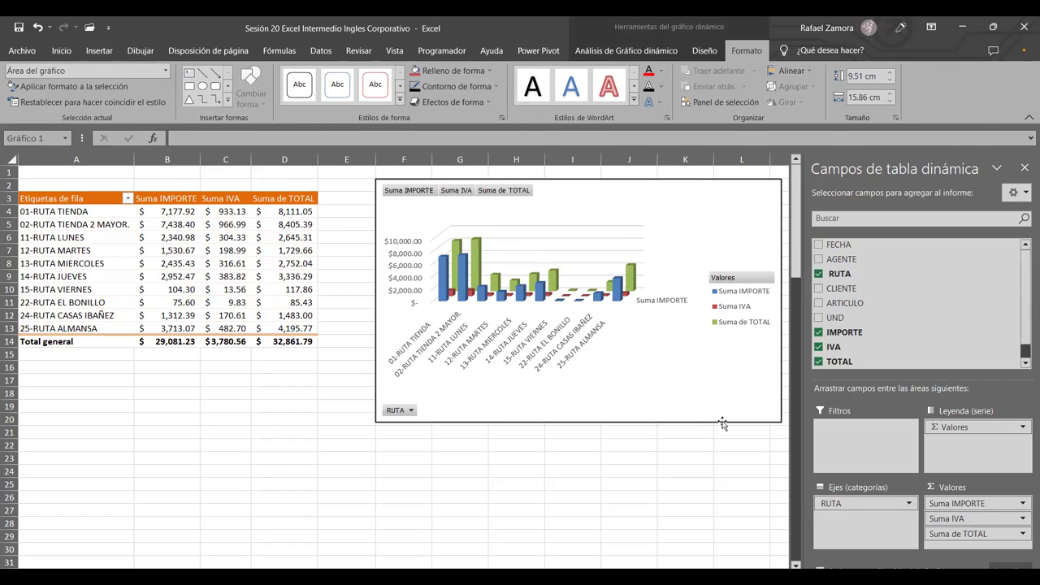
left_click(709, 480)
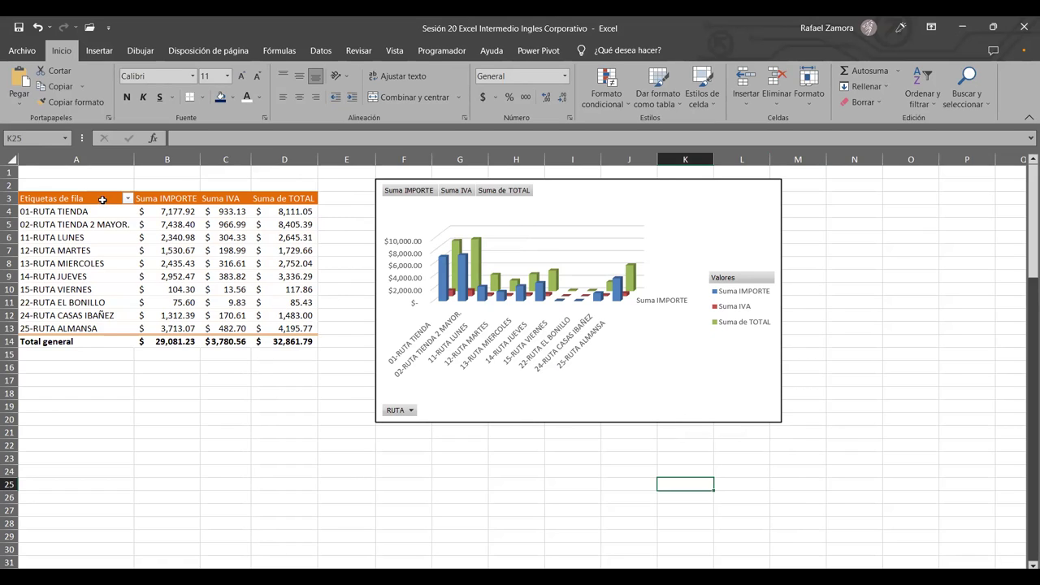
left_click(192, 302)
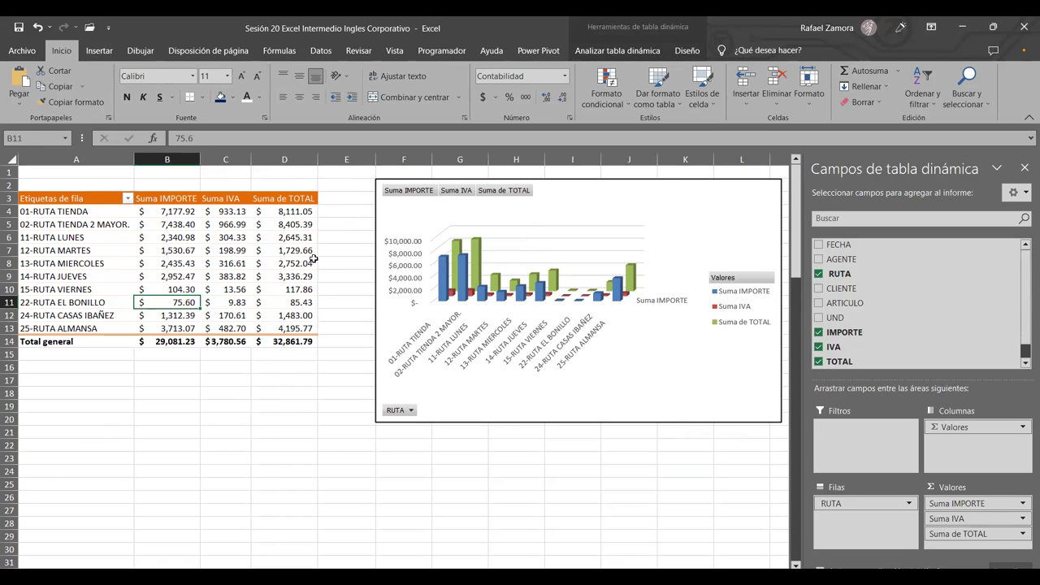
left_click(188, 280)
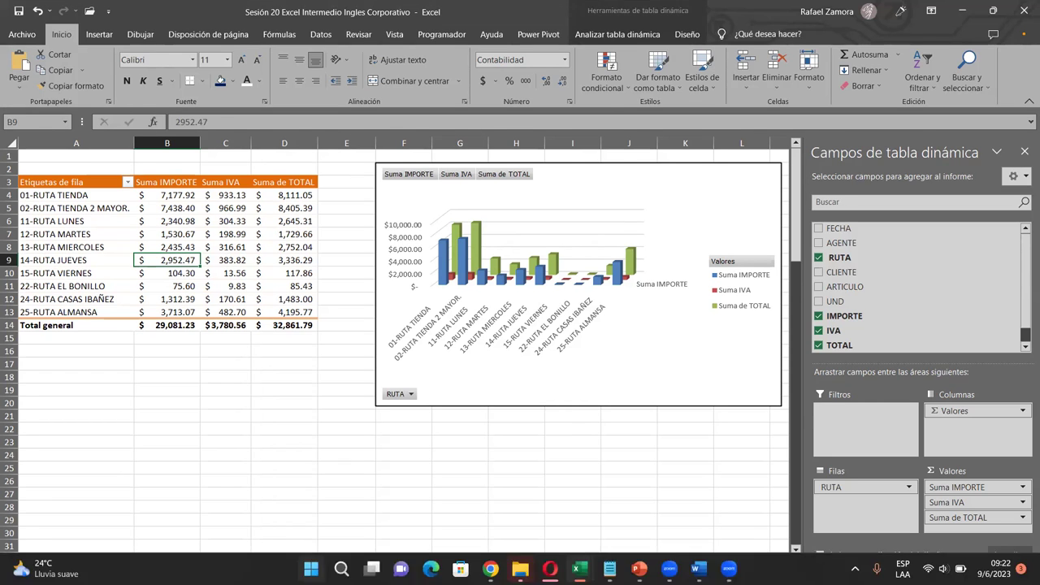
left_click(741, 471)
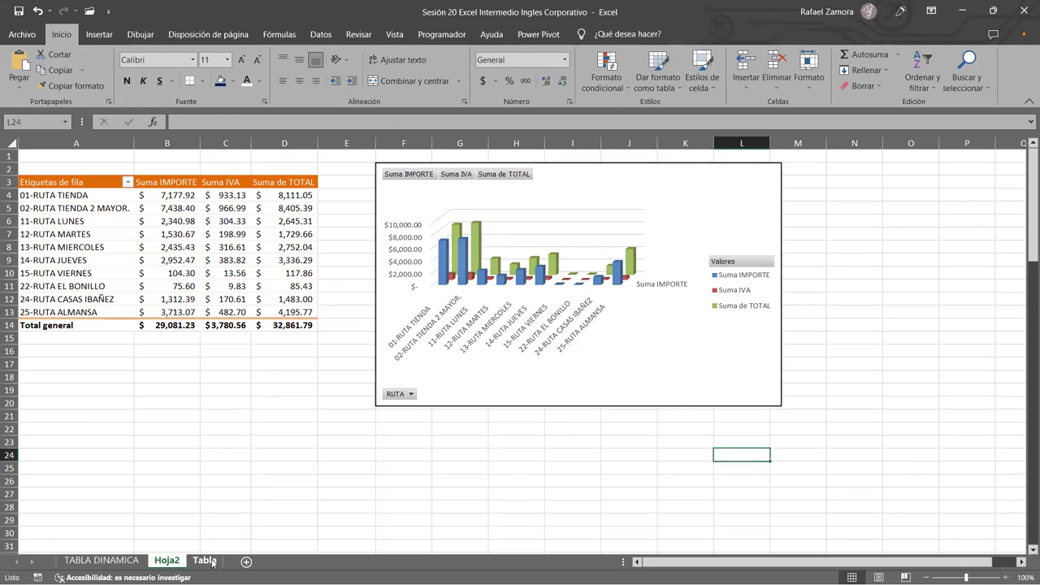
left_click(205, 561)
scroll(678, 268, "down", 2)
scroll(678, 268, "up", 2)
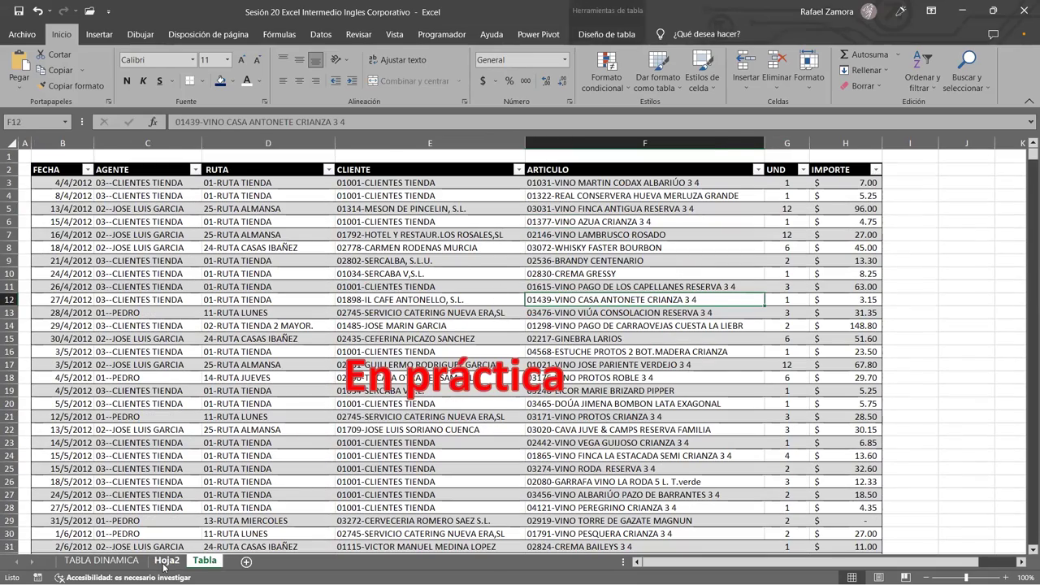
left_click(165, 560)
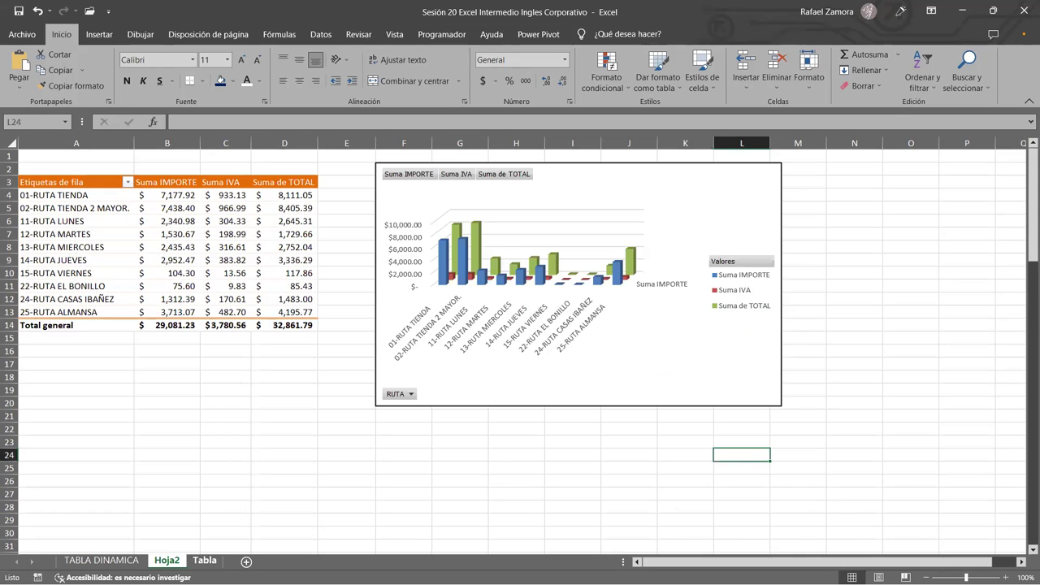
left_click(205, 561)
left_click(176, 560)
left_click(284, 247)
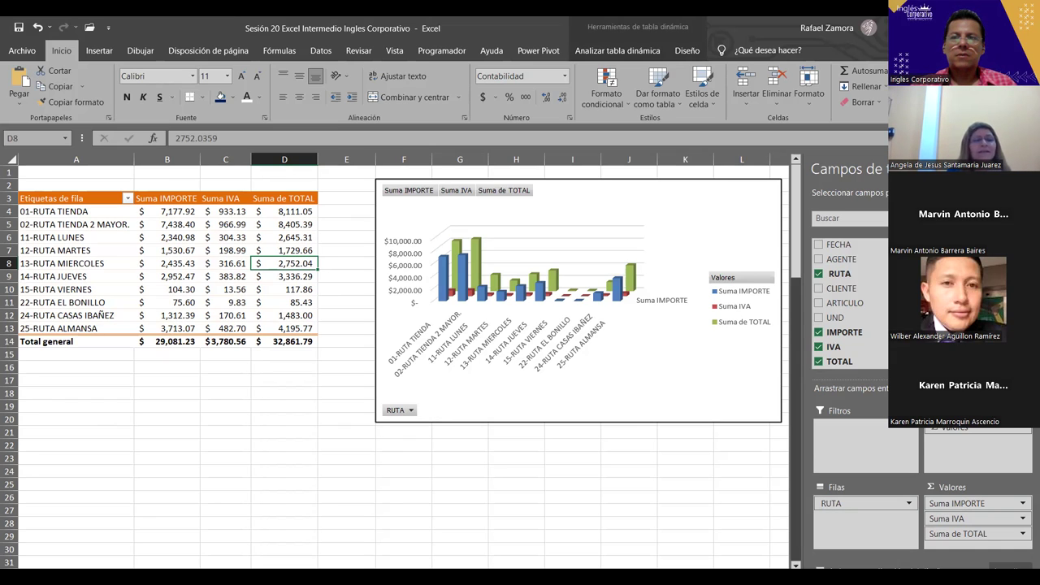
Check the TOTAL values for 24-RUTA CASAS IBAÑEZ and 22-RUTA EL BONILLO, then show the pivot analysis tab.
left_click(603, 414)
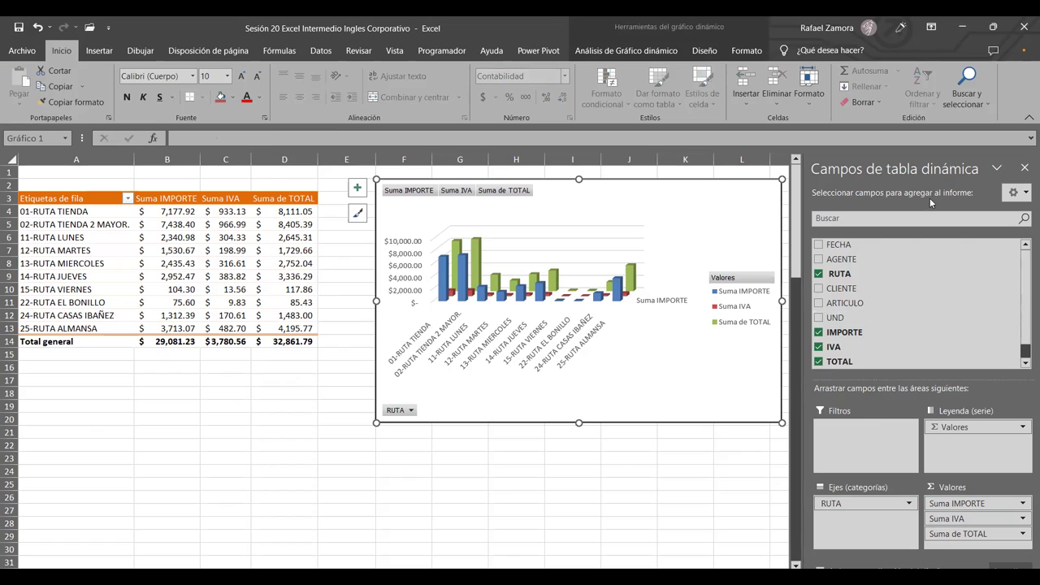
left_click(276, 315)
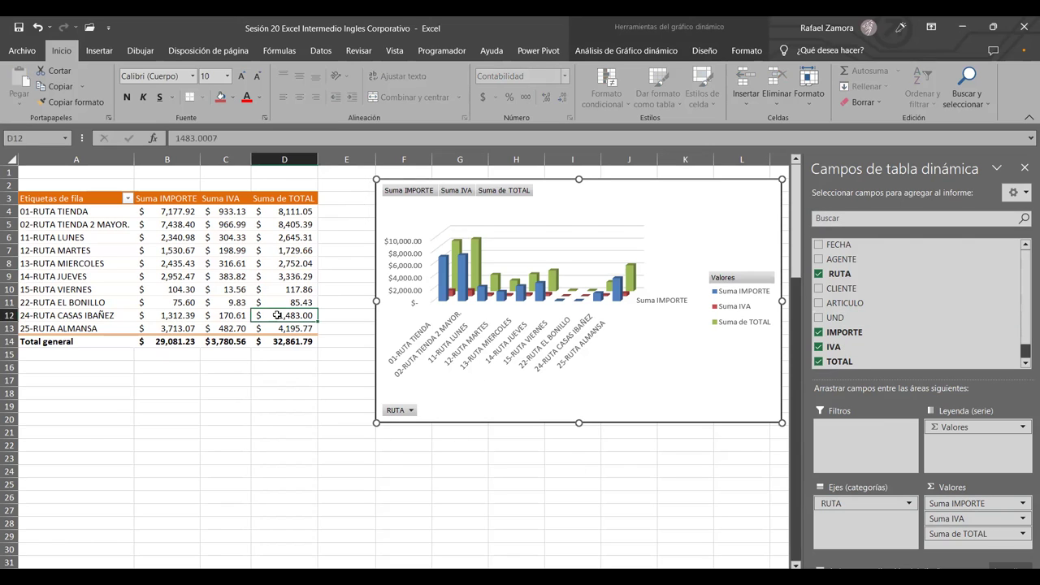
left_click(260, 298)
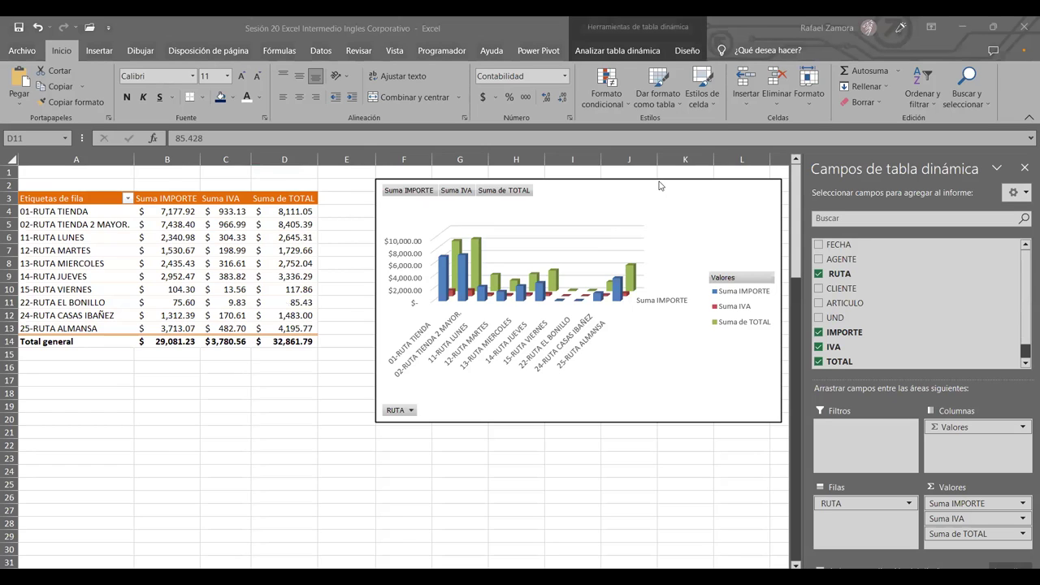
left_click(621, 51)
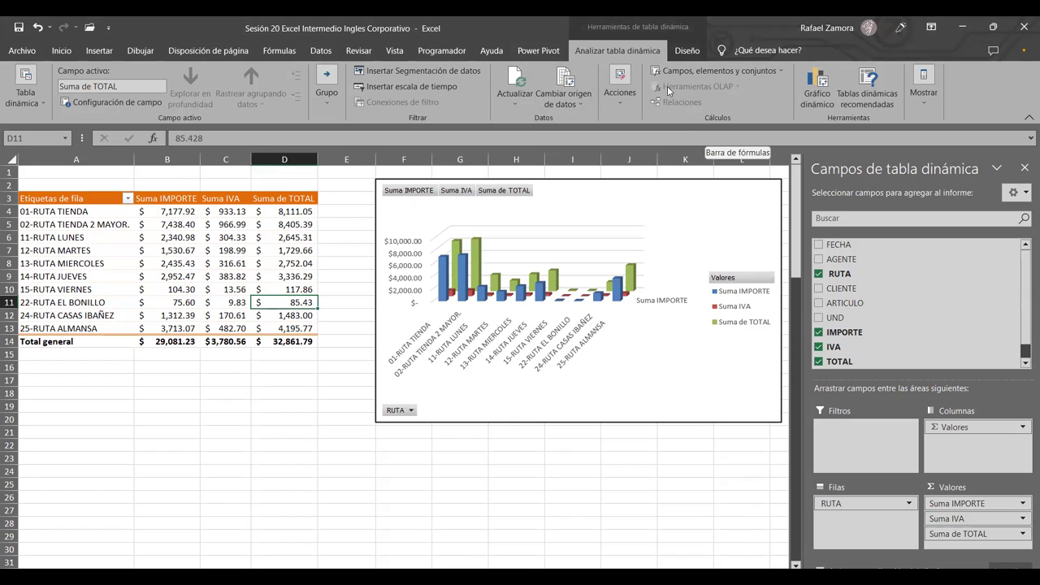
Insert slicers for the RUTA, IMPORTE and AGENTE fields.
left_click(437, 73)
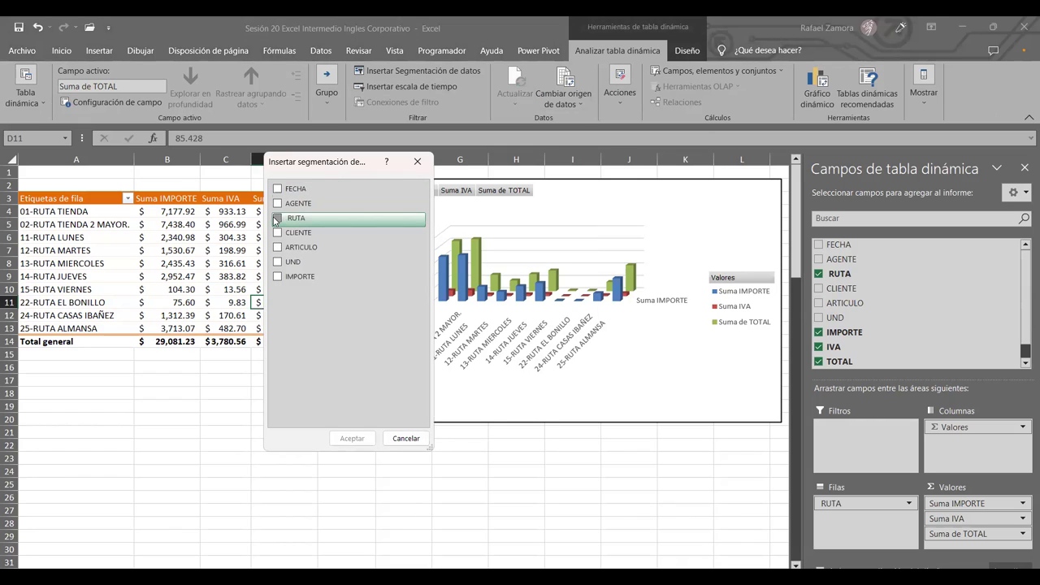
left_click(277, 218)
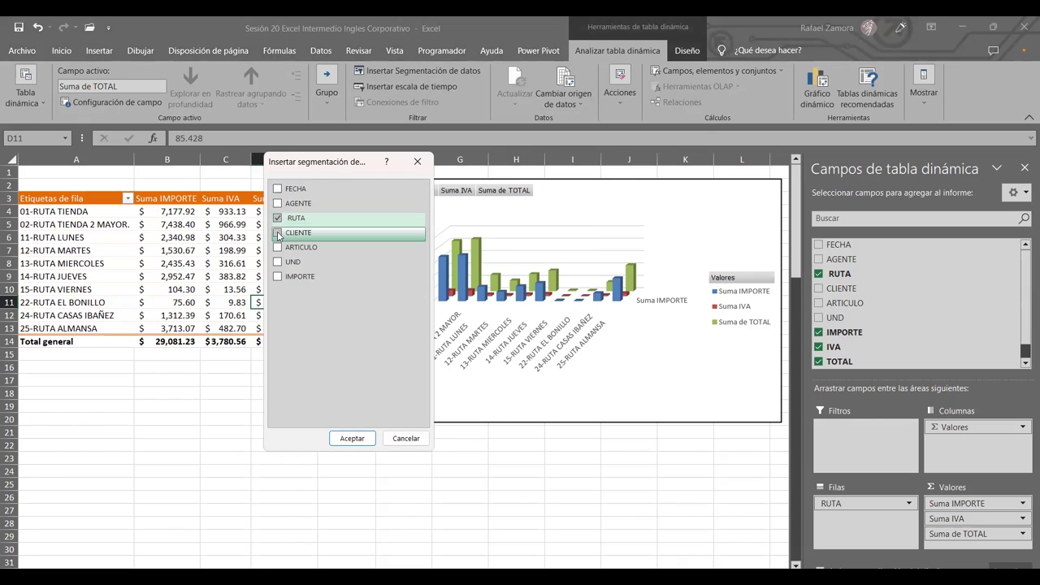
left_click(279, 277)
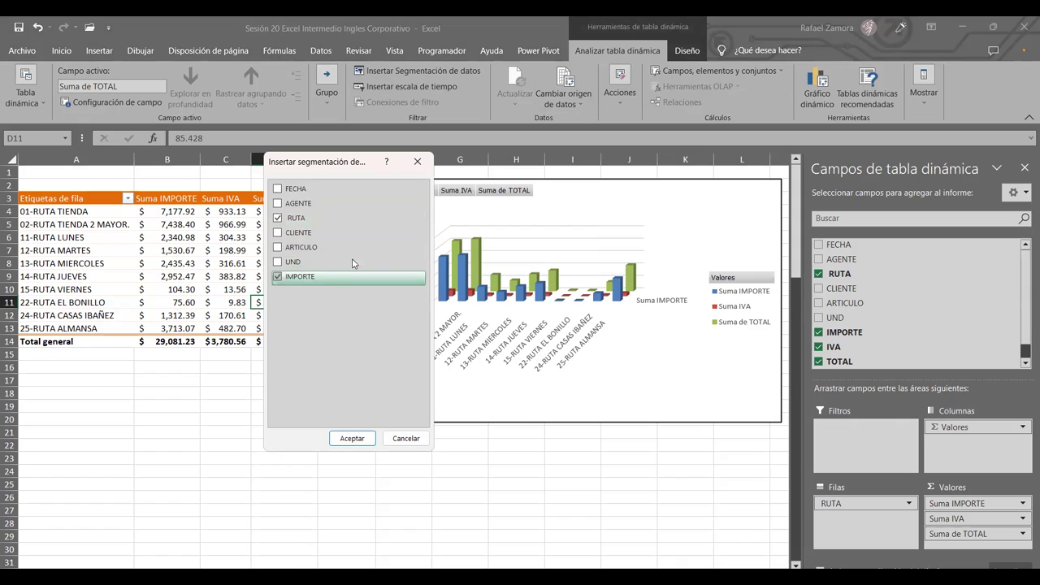
double_click(277, 204)
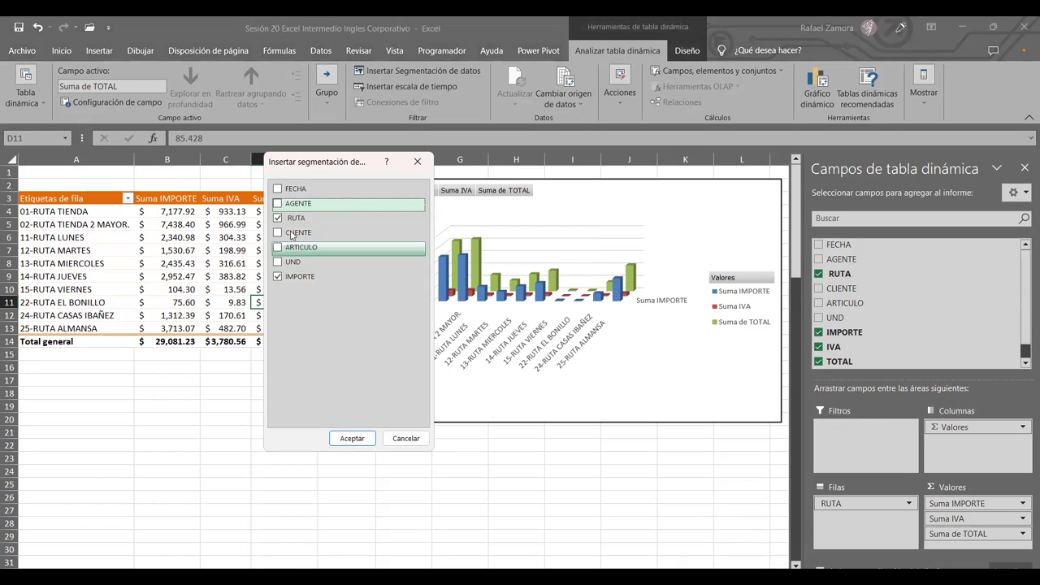
key("space")
key("Down")
key("Down")
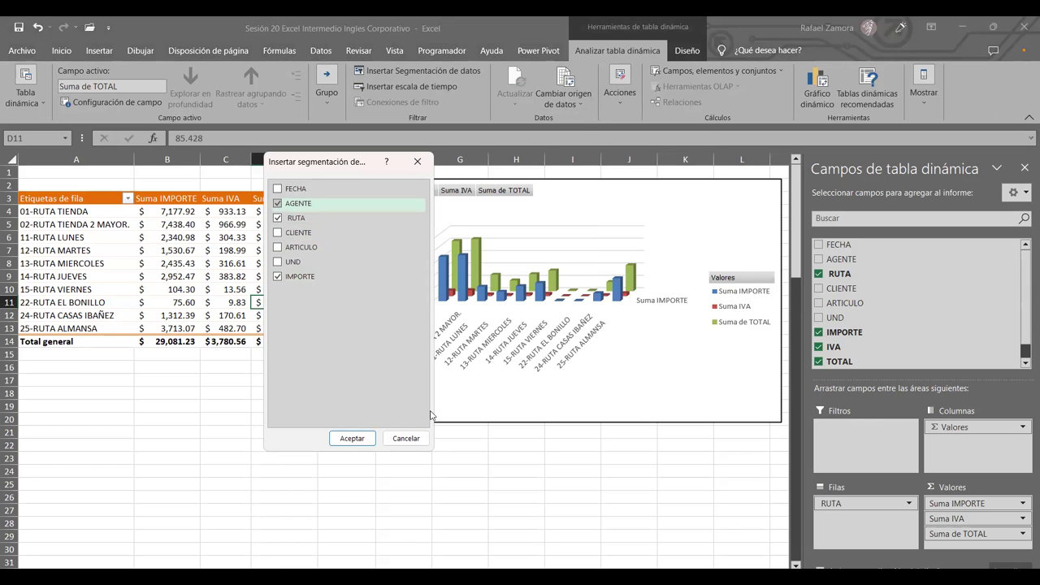
left_click(351, 438)
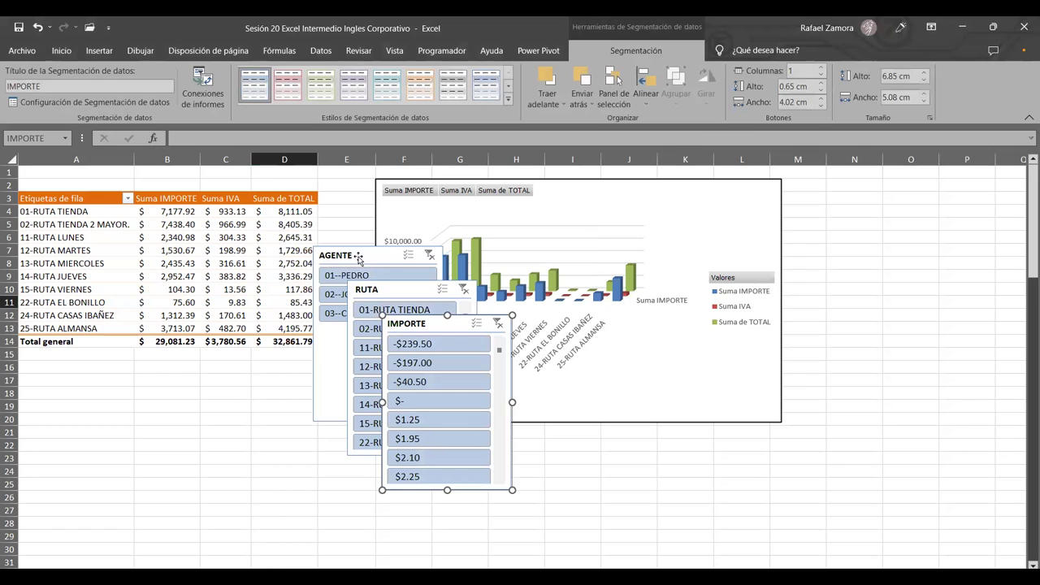
Place a shortened AGENTE slicer below the pivot with a widened RUTA slicer beside it.
left_click_drag(358, 255, 146, 285)
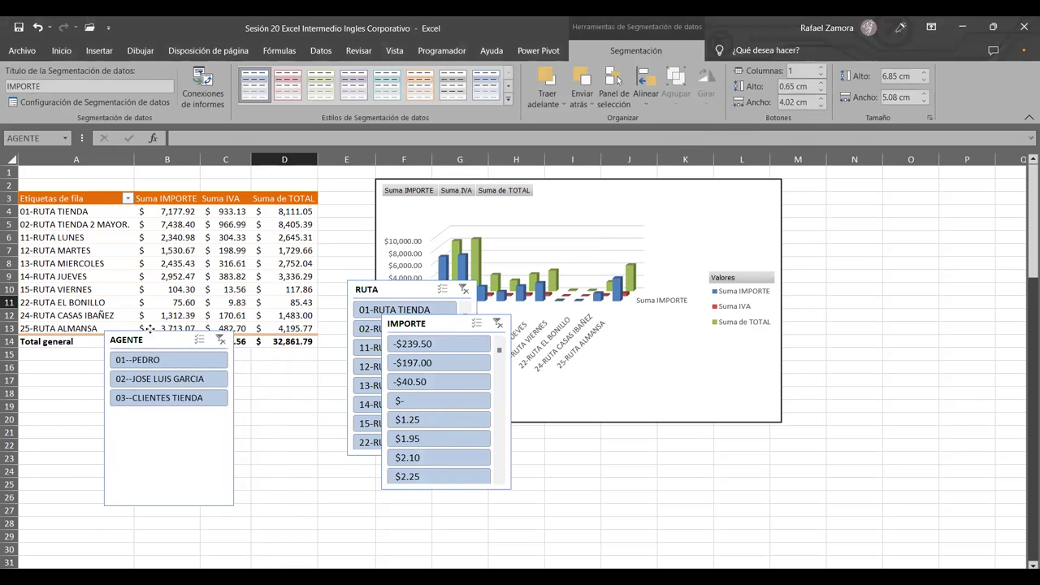
left_click_drag(167, 450, 193, 361)
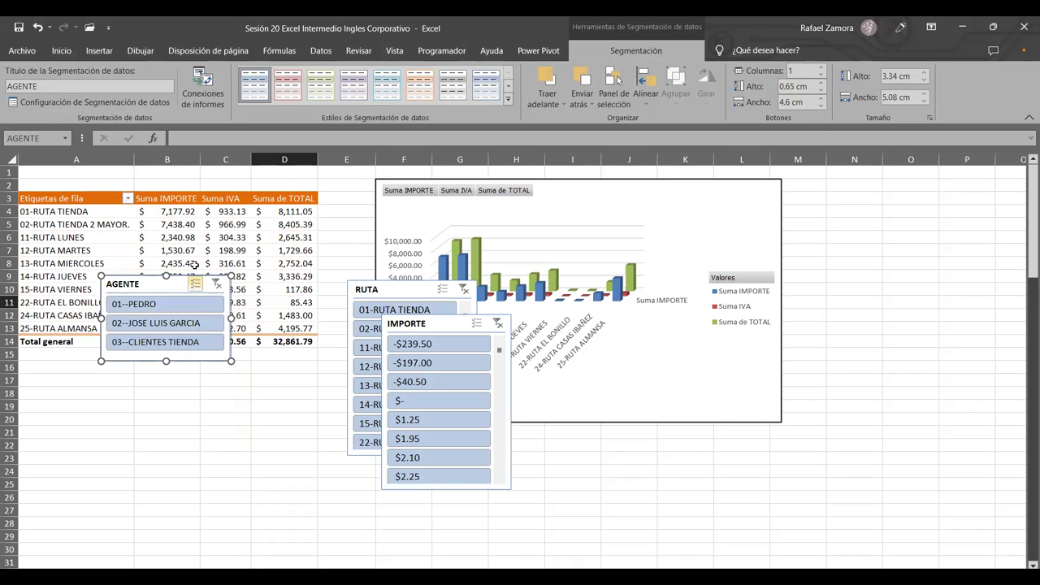
left_click_drag(149, 274, 71, 364)
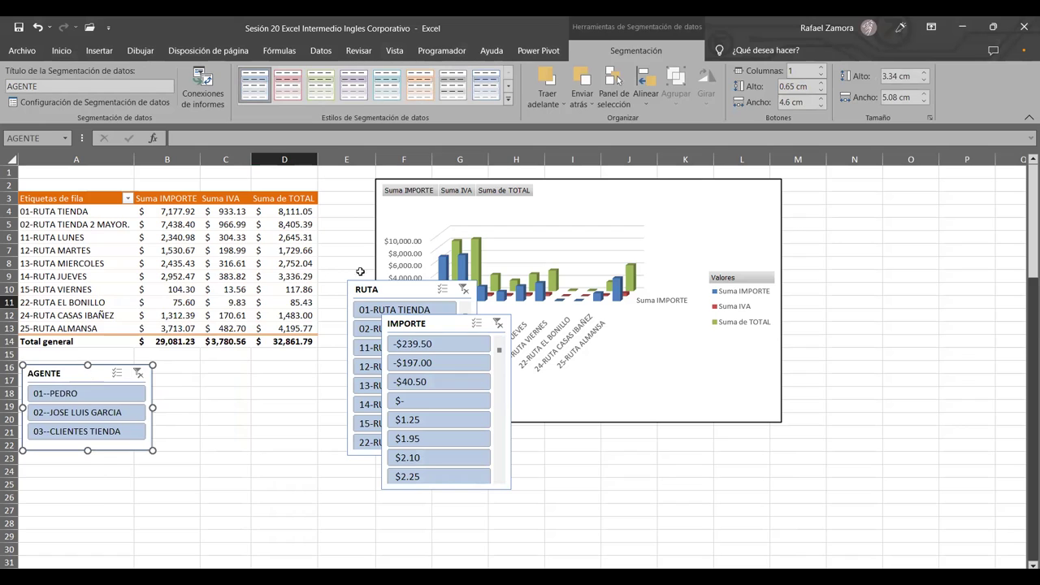
left_click_drag(353, 314, 230, 352)
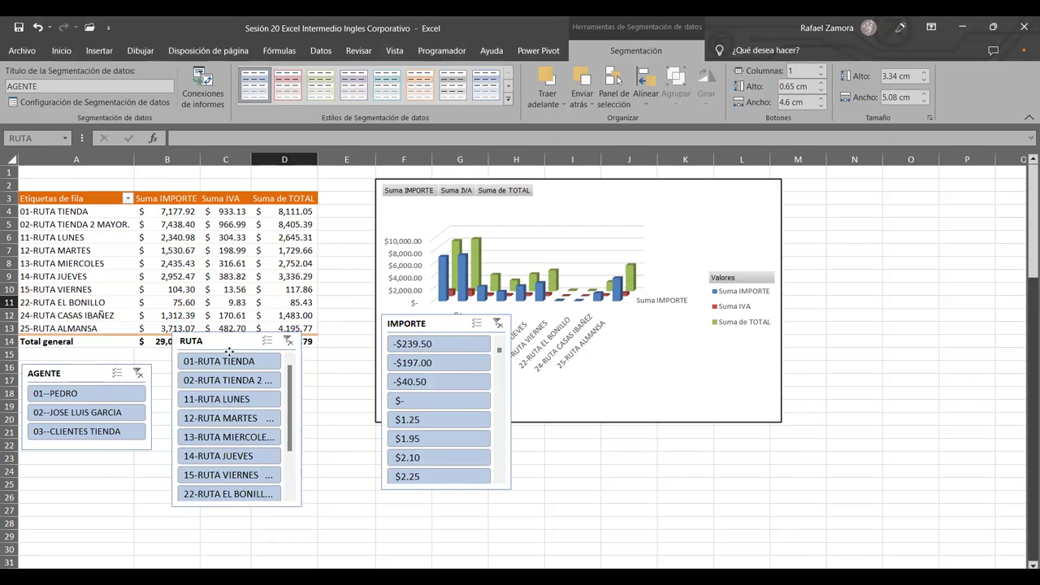
left_click_drag(230, 351, 210, 371)
mouse_move(284, 451)
left_mouse_down()
mouse_move(340, 448)
mouse_move(292, 449)
left_mouse_up()
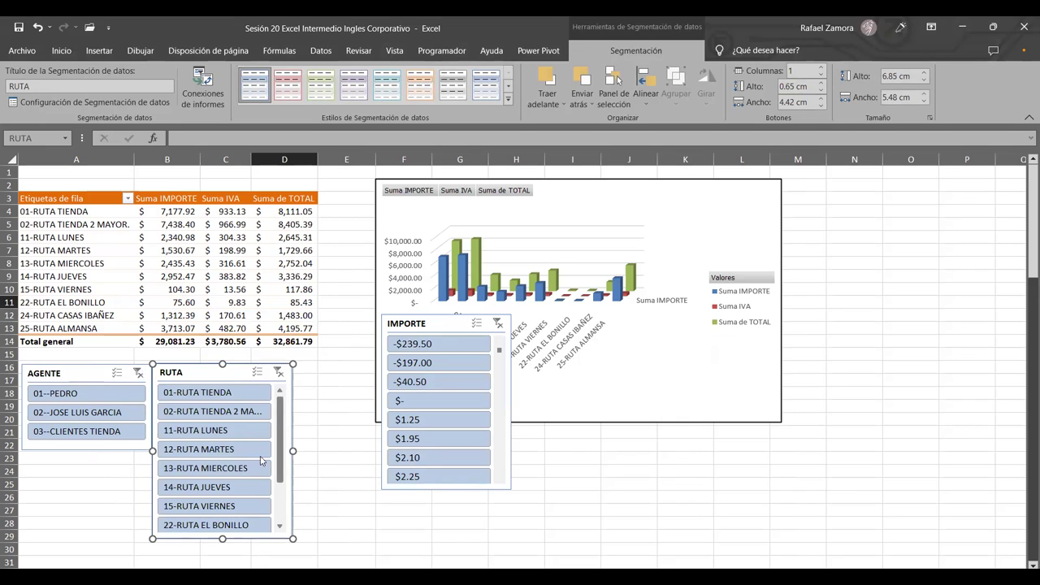
Move the IMPORTE slicer to the right of the 3D chart.
scroll(215, 459, "down", 2)
mouse_move(443, 327)
left_mouse_down()
mouse_move(863, 198)
mouse_move(860, 209)
left_mouse_up()
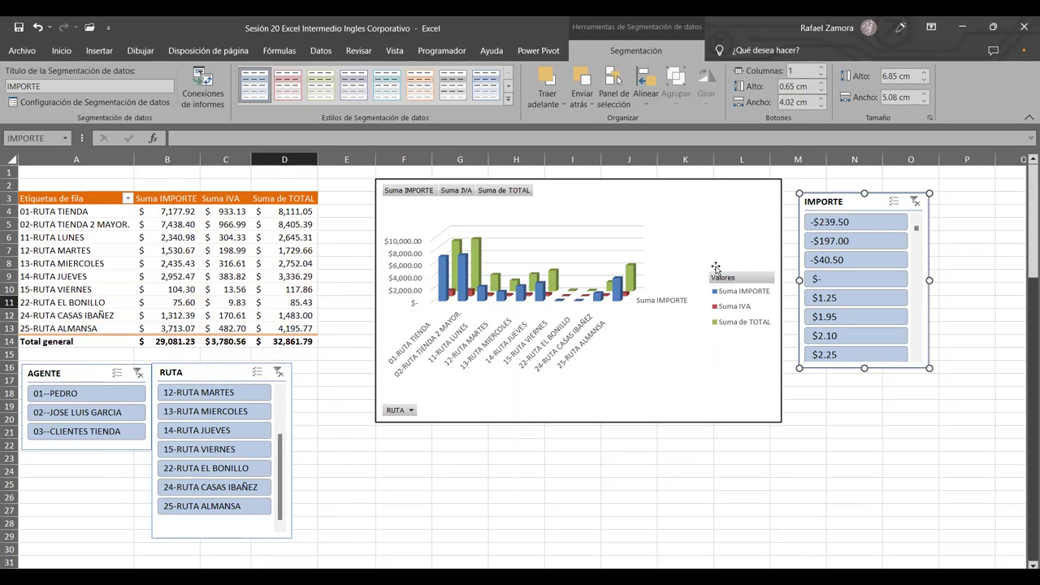
left_click(285, 302)
Delete the slicers from Hoja2 and reselect the pivot table to show its analysis tools.
left_click(238, 372)
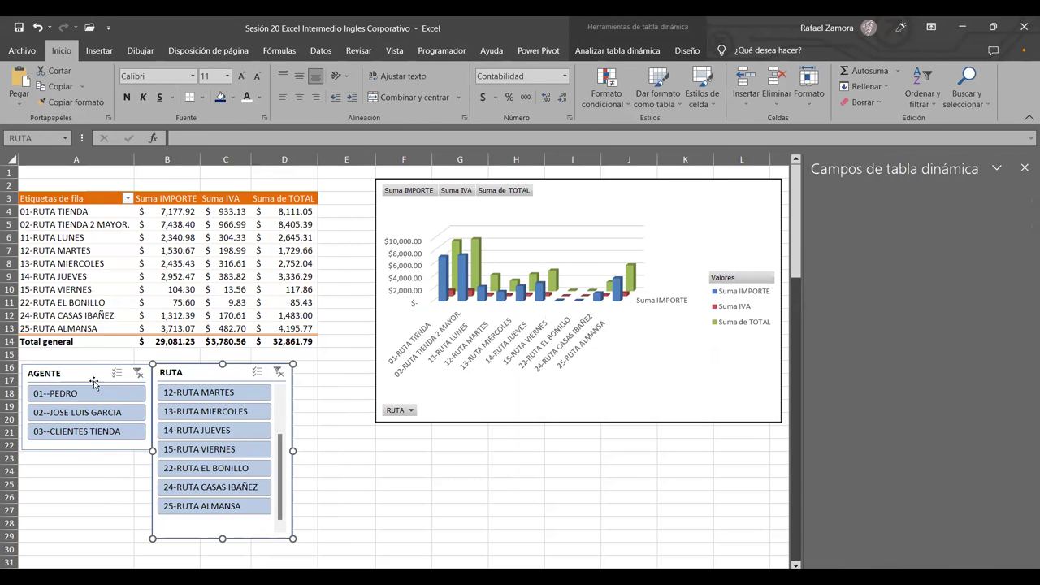
key("Delete")
key("Delete")
left_click(228, 419)
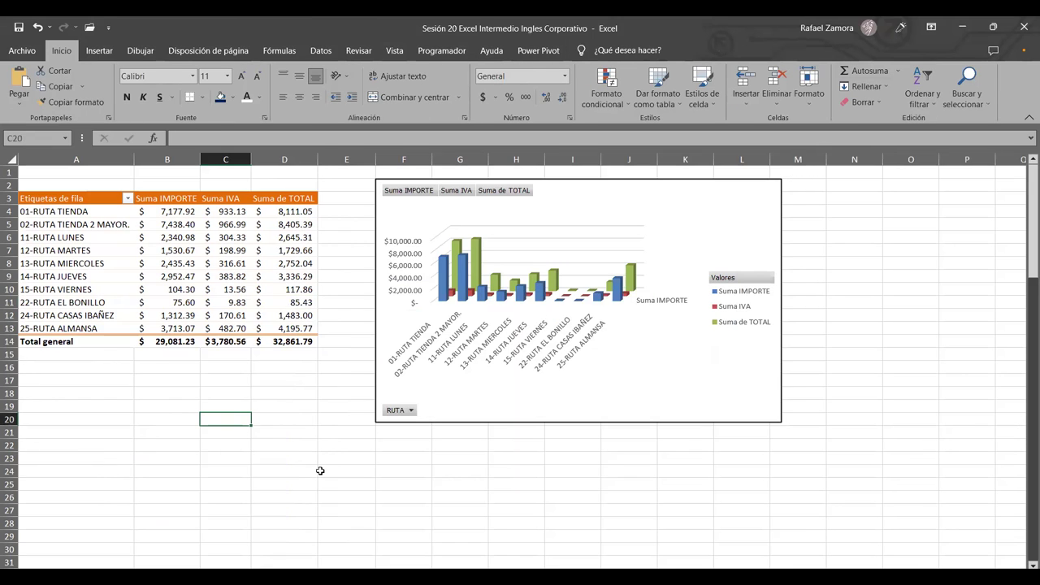
left_click(292, 240)
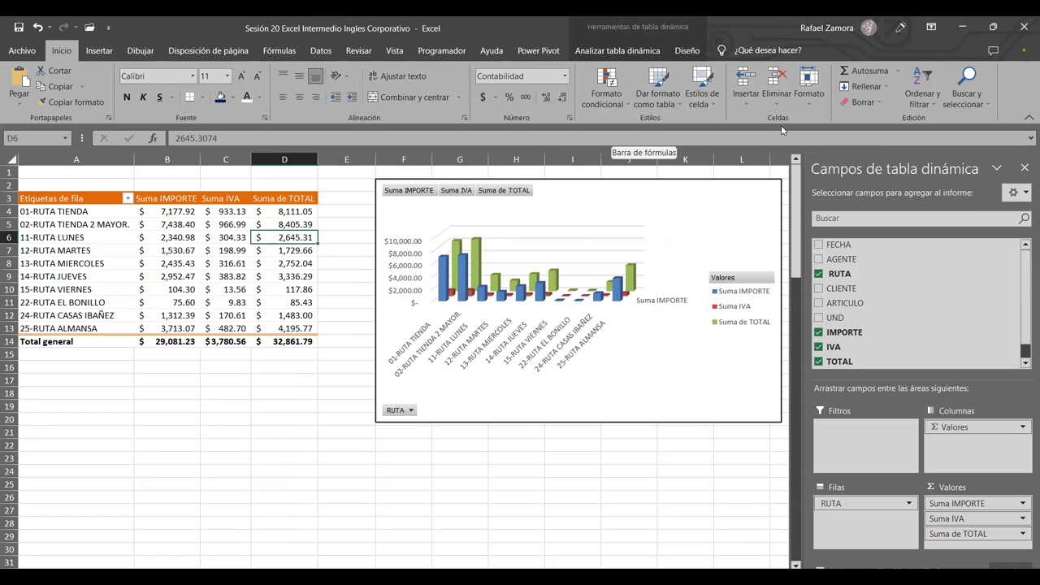
left_click(605, 52)
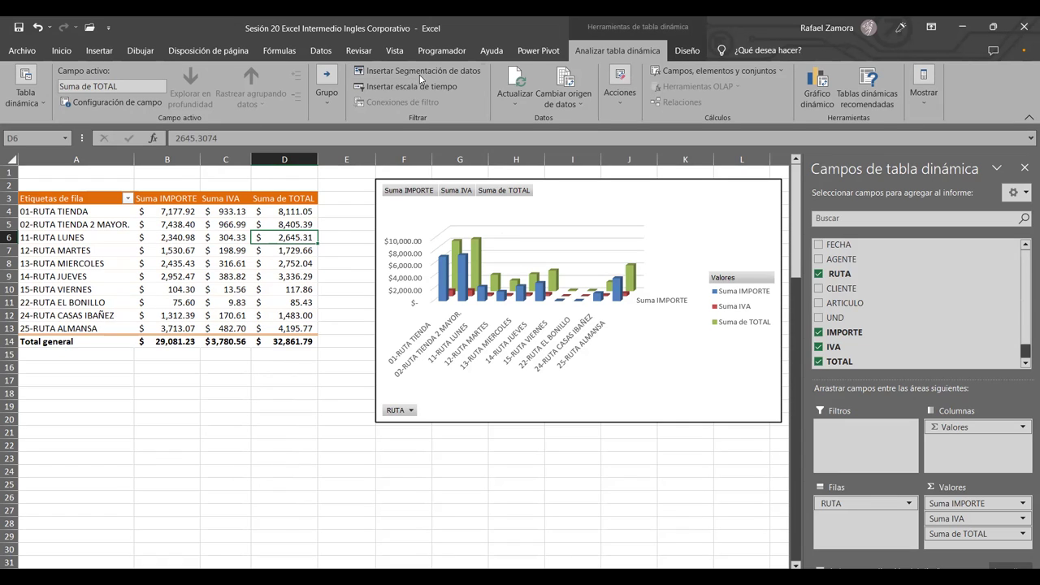
Insert slicers for the AGENTE, RUTA and CLIENTE fields of the route pivot table.
left_click(453, 74)
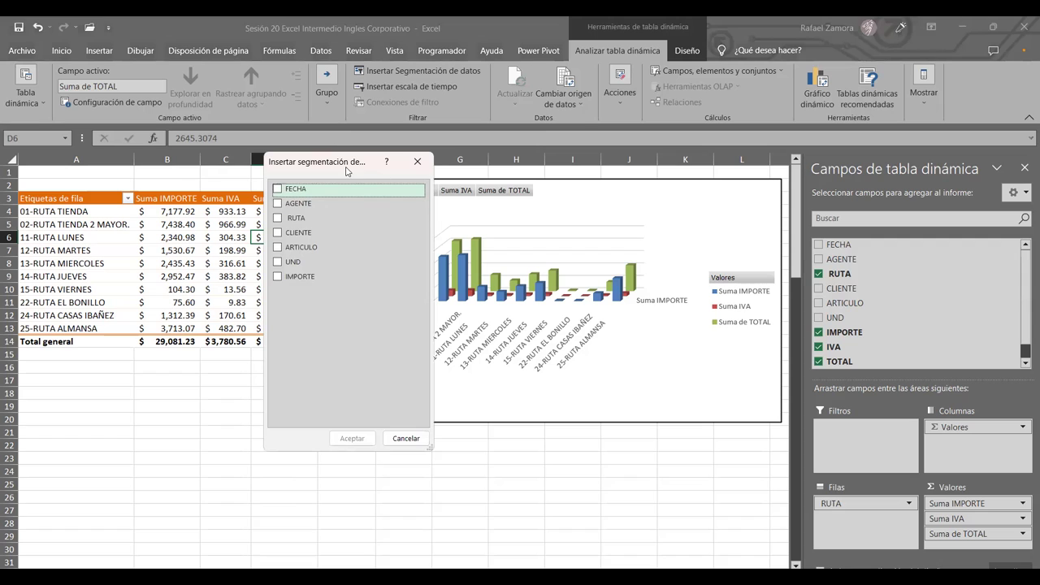
left_click_drag(417, 160, 485, 147)
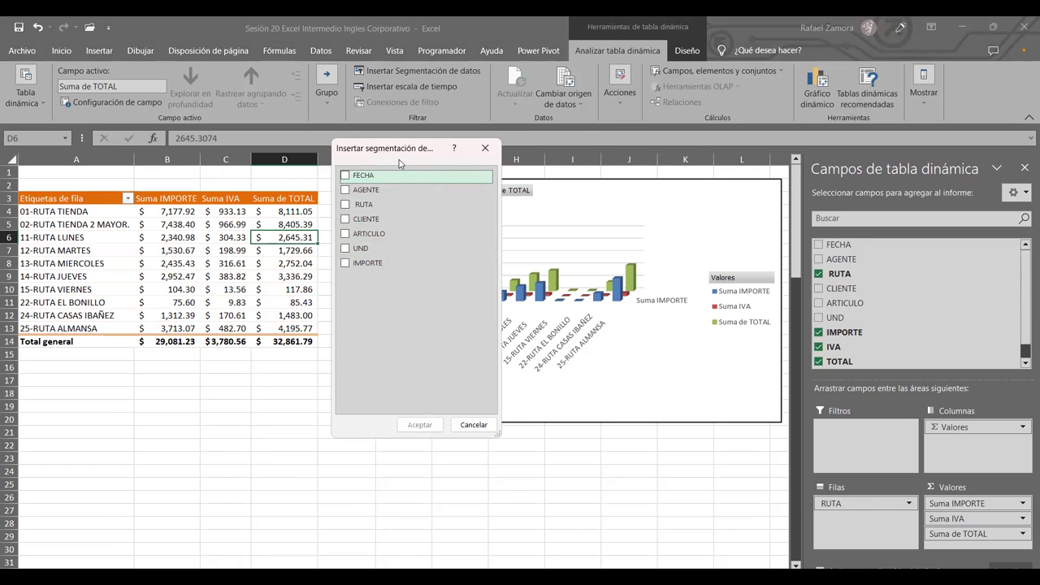
left_click(346, 191)
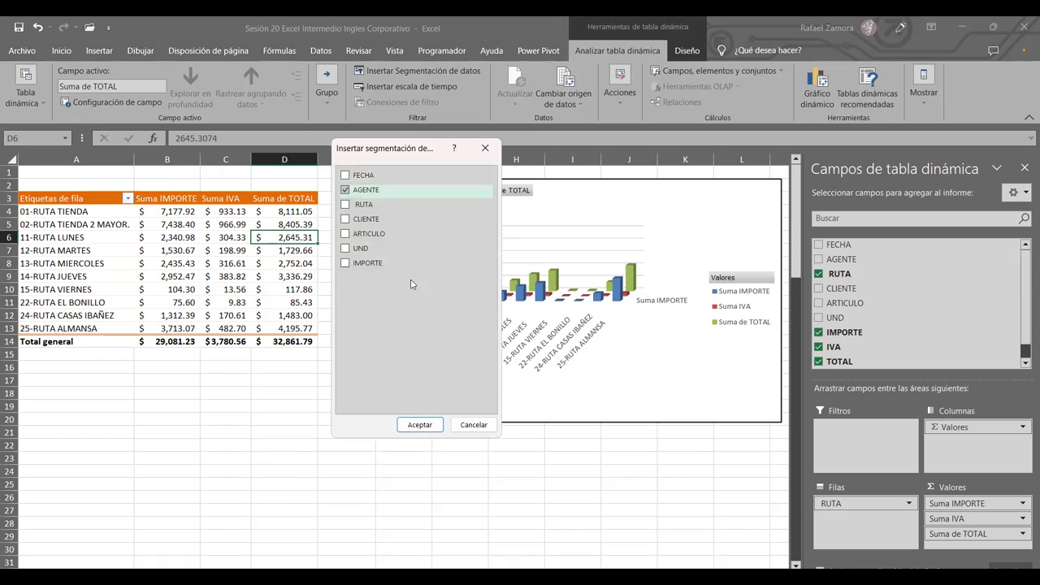
left_click(344, 206)
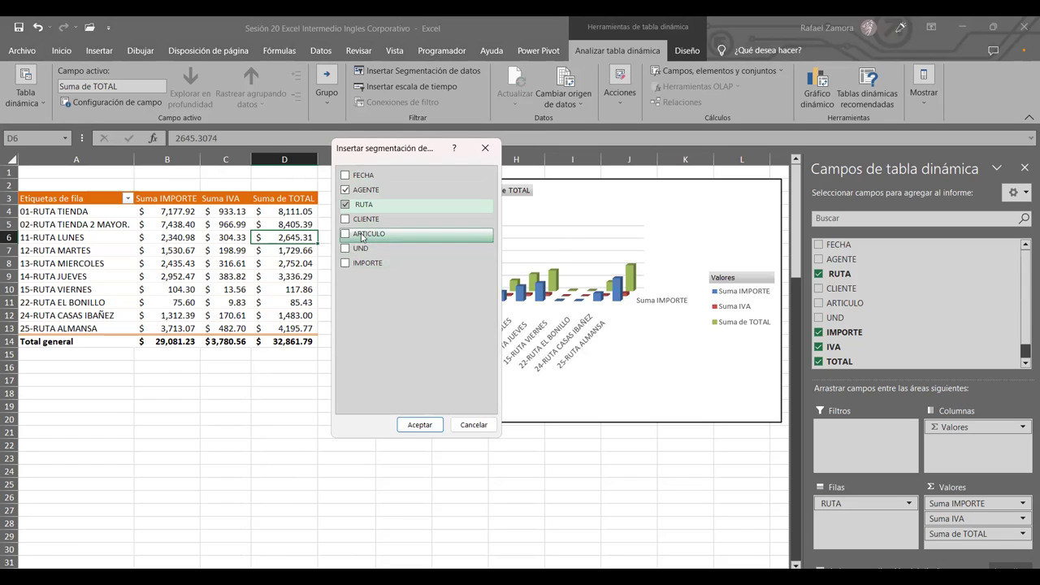
left_click(346, 220)
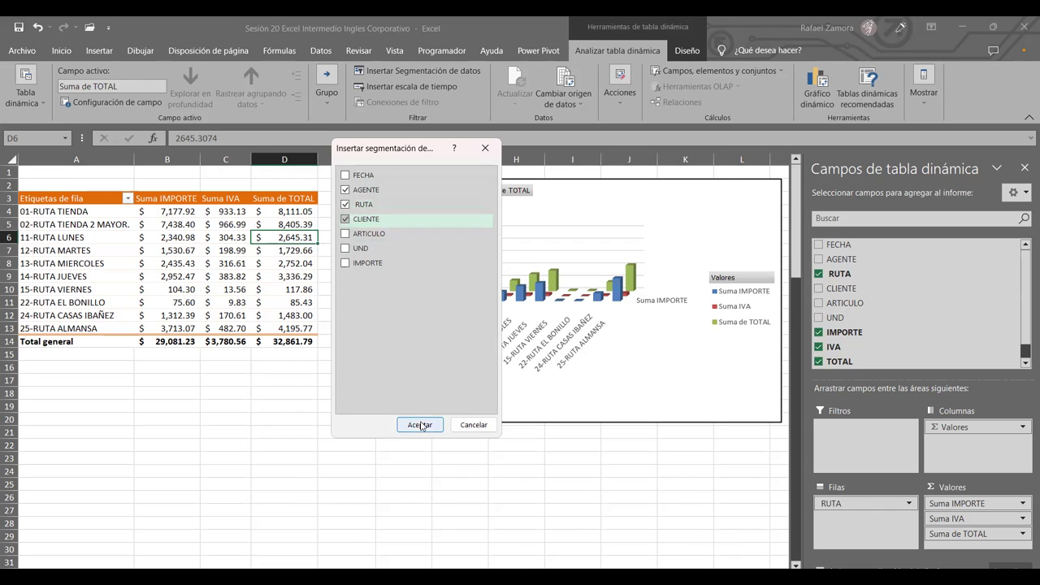
key("Return")
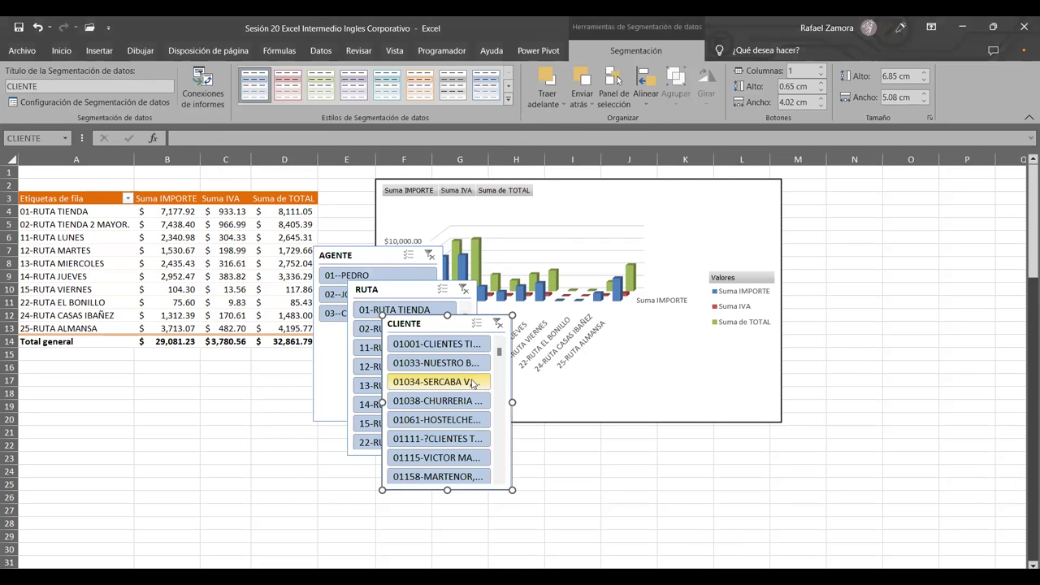
Place the AGENTE and RUTA slicers side by side below the pivot table, matching their heights.
mouse_move(363, 253)
left_mouse_down()
mouse_move(96, 301)
mouse_move(108, 263)
left_mouse_up()
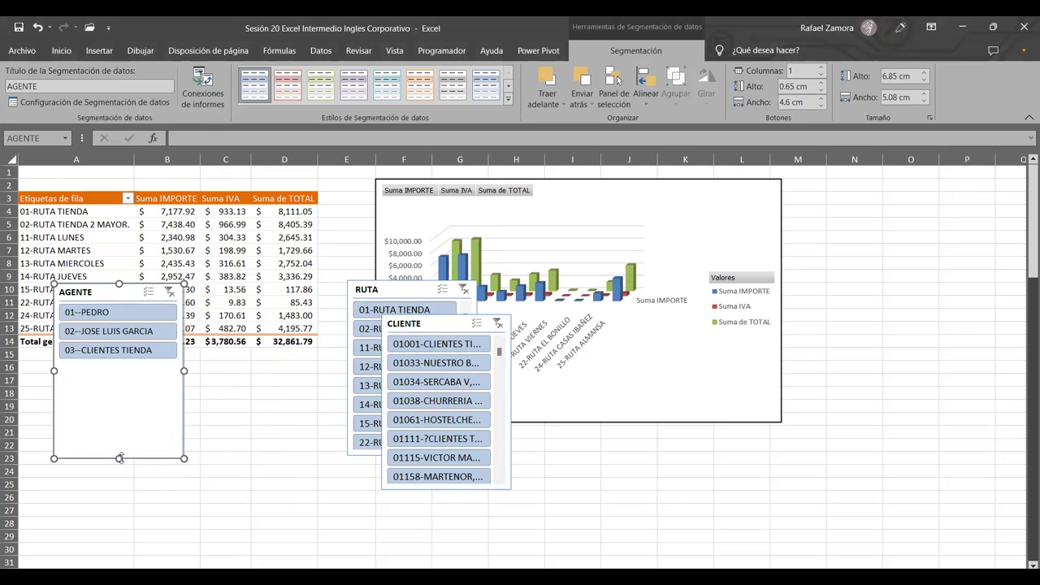
left_click_drag(121, 457, 120, 367)
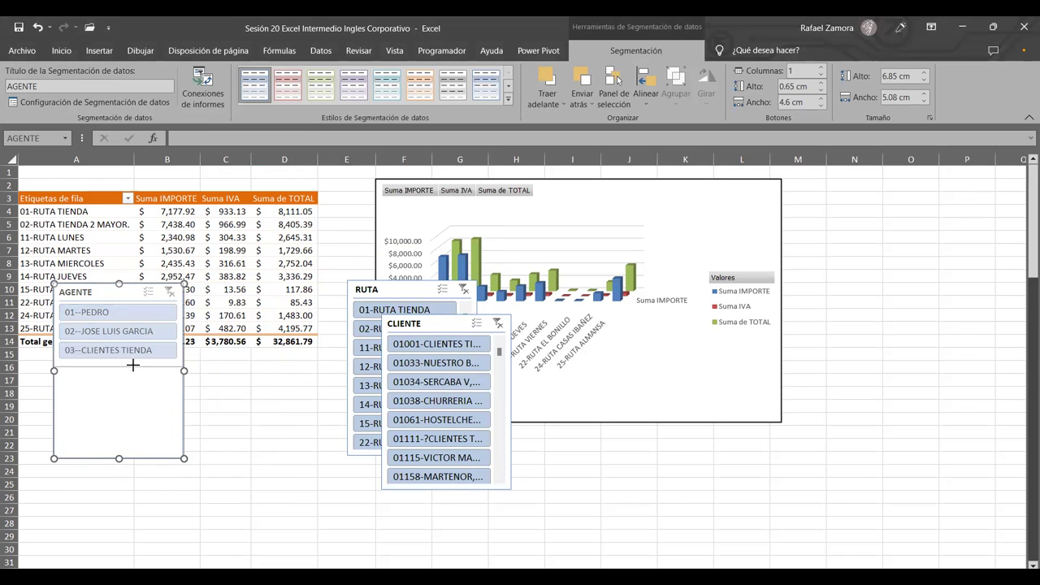
left_click_drag(128, 294, 77, 358)
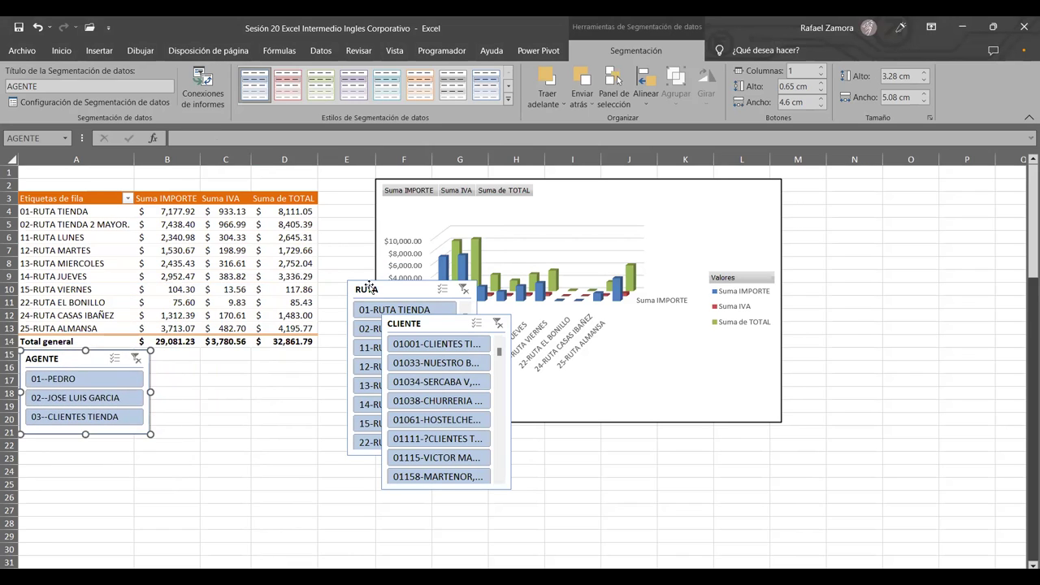
left_click(408, 291)
mouse_move(408, 291)
left_mouse_down()
mouse_move(280, 278)
mouse_move(286, 333)
mouse_move(207, 345)
mouse_move(196, 357)
left_mouse_up()
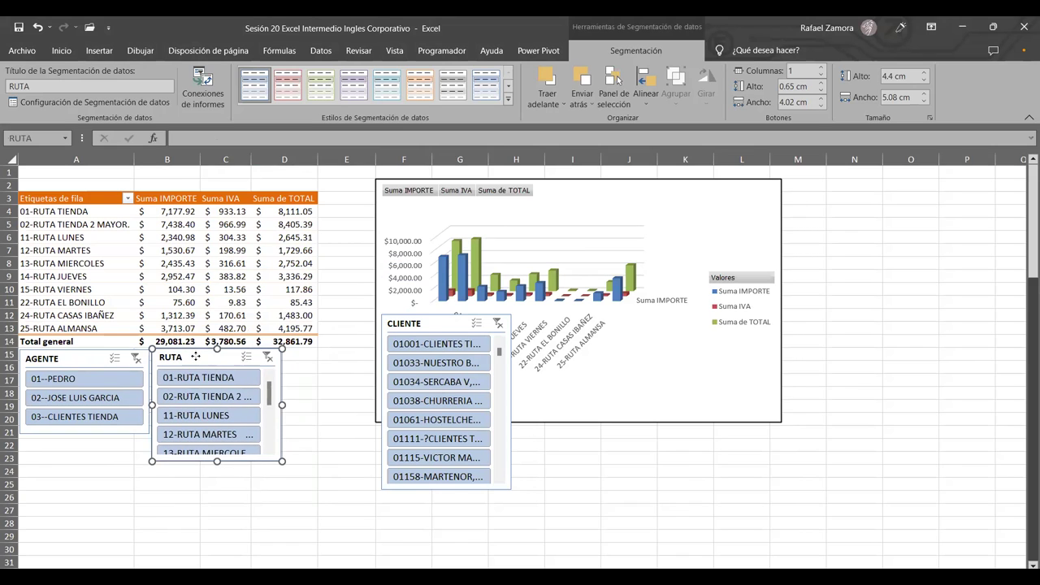
left_click_drag(196, 358, 195, 359)
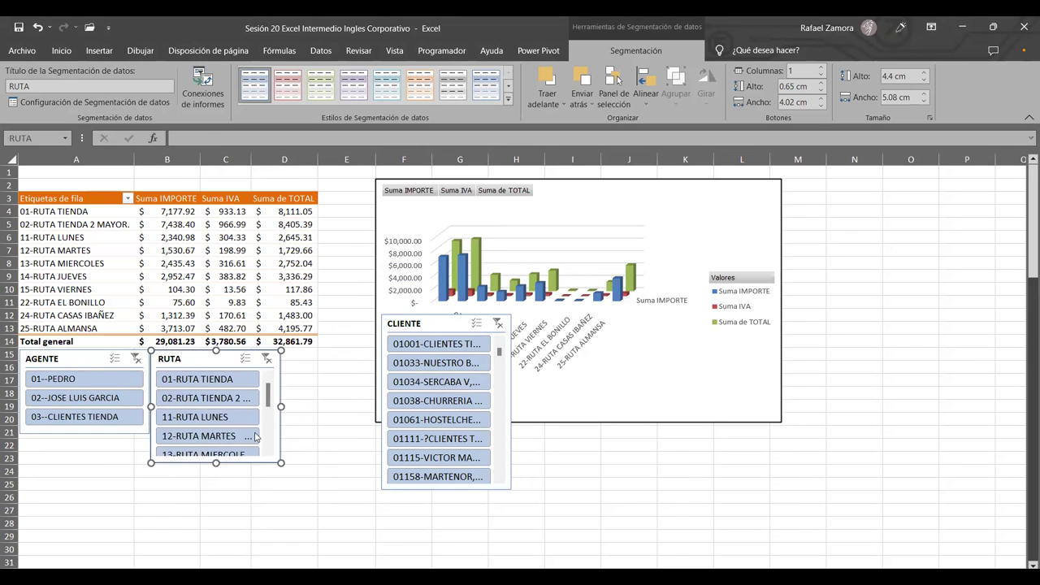
left_click_drag(211, 465, 210, 462)
left_click(105, 433)
left_click_drag(85, 435, 79, 462)
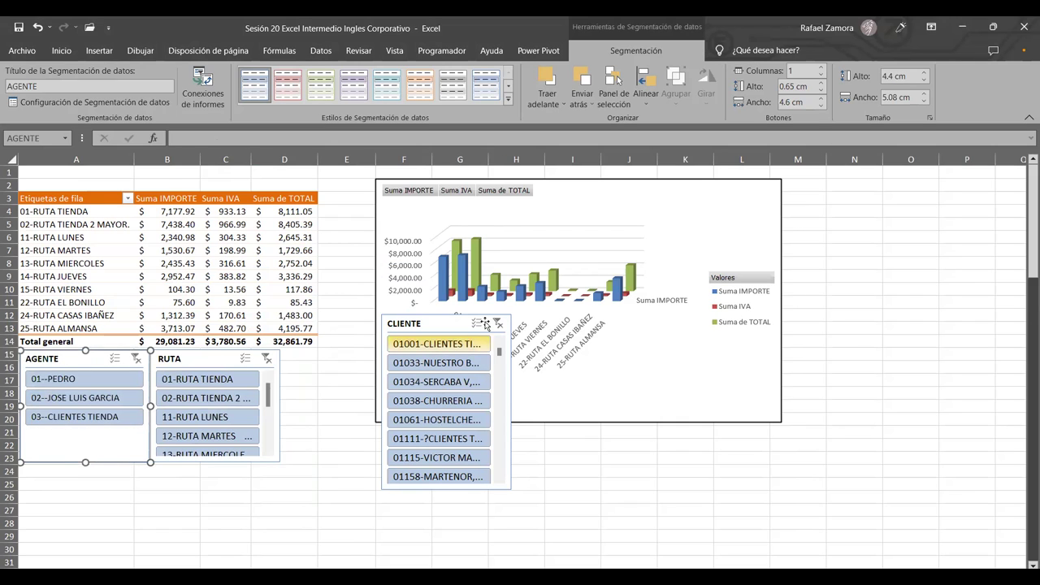
Put the CLIENTE slicer beside RUTA at matching height and shift the pivot chart right and down.
left_click(447, 317)
mouse_move(445, 315)
left_mouse_down()
mouse_move(446, 360)
mouse_move(333, 360)
left_mouse_up()
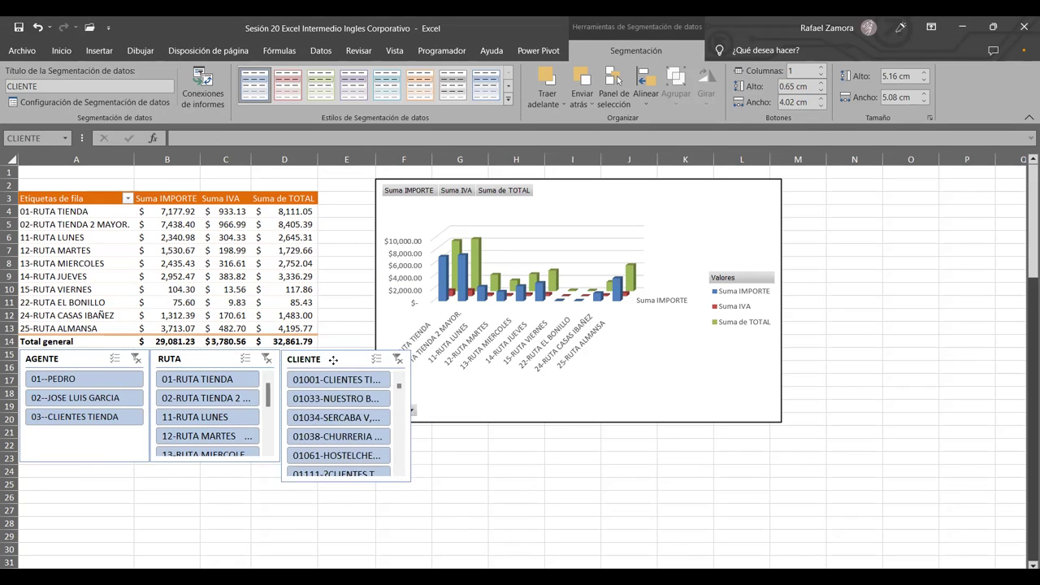
left_click(371, 253)
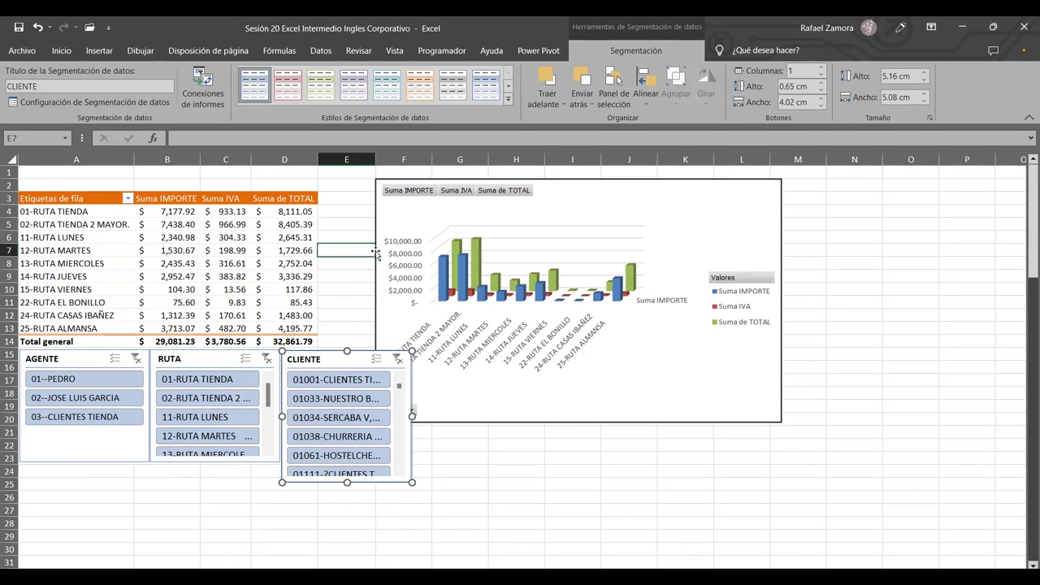
left_click_drag(443, 268, 511, 295)
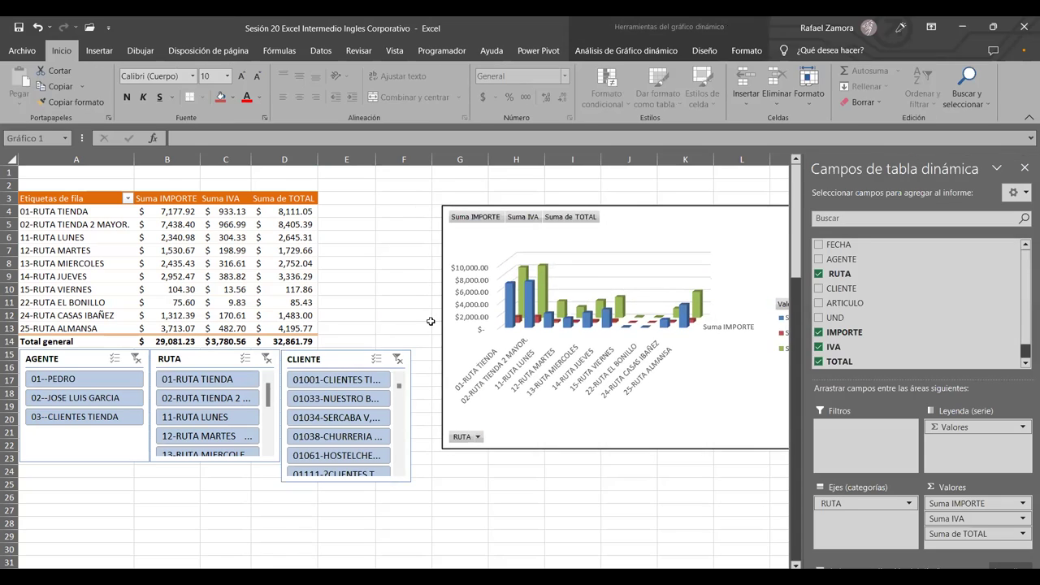
left_click(345, 483)
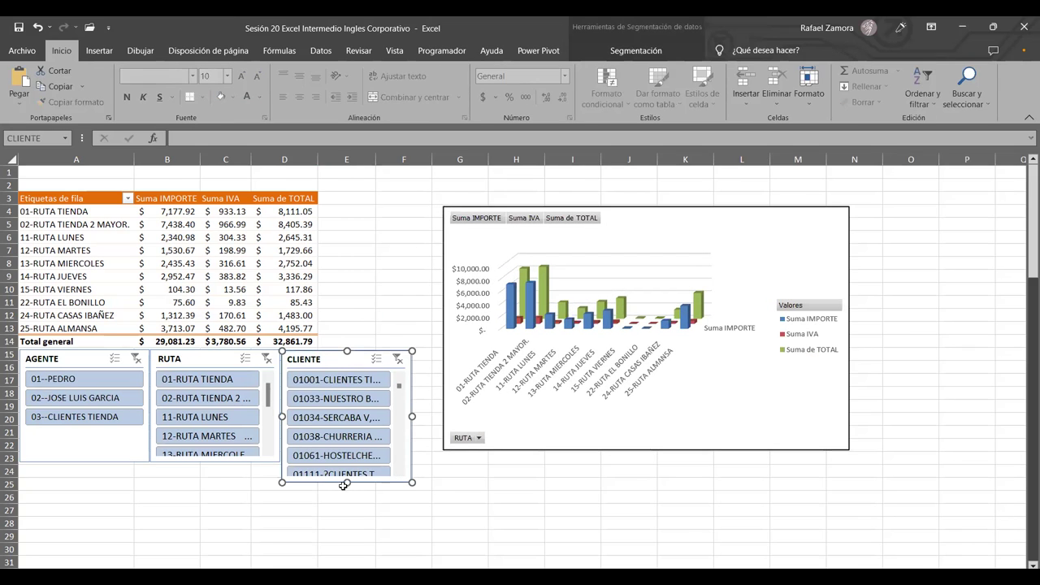
left_click_drag(345, 472, 346, 455)
left_click(443, 471)
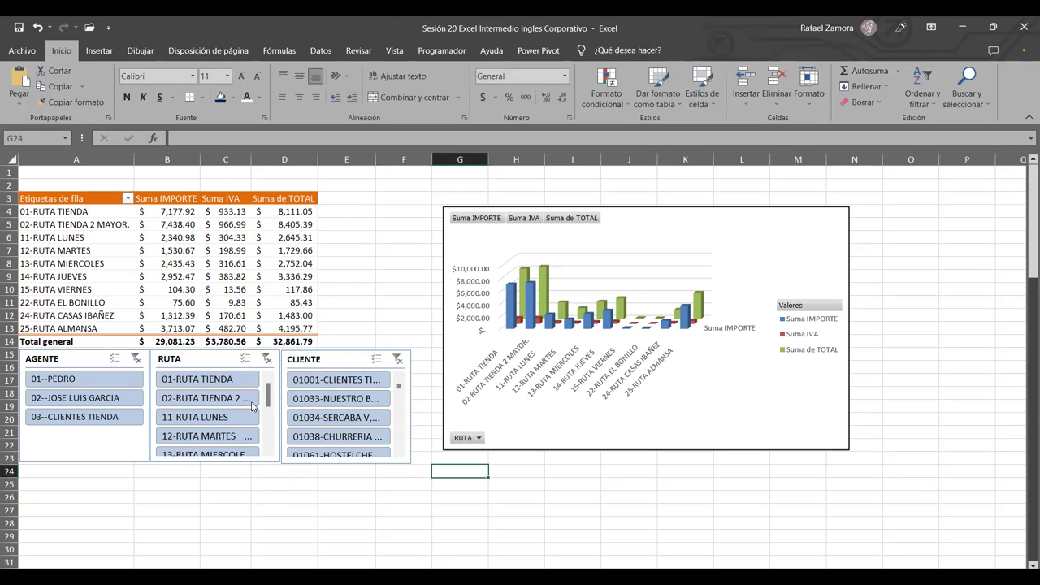
Move all three slicers together further below the table and line AGENTE up with the others.
left_click(70, 359)
left_click(195, 360, "ctrl")
left_click(331, 362, "ctrl")
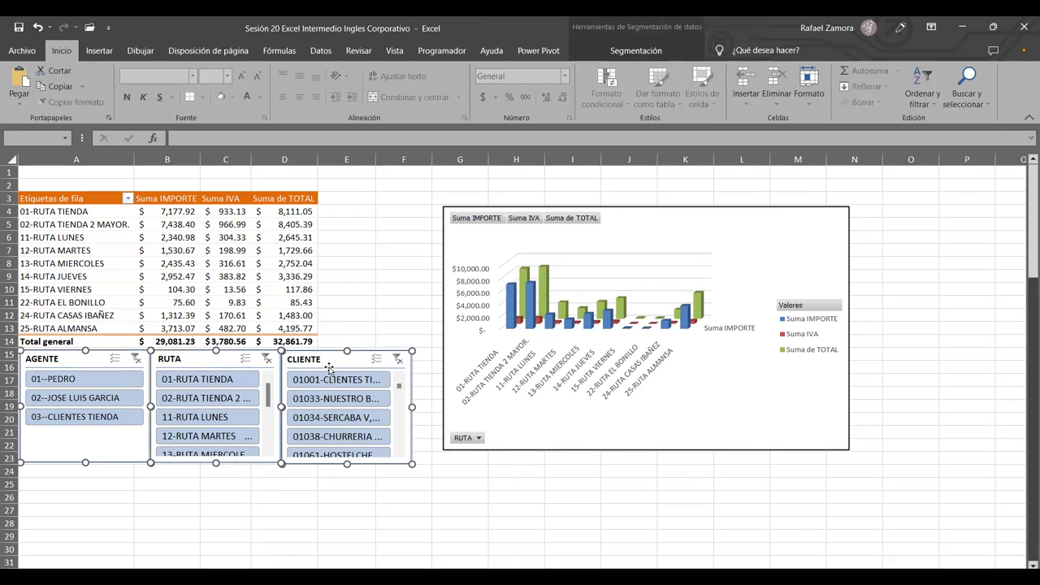
left_click_drag(329, 368, 329, 393)
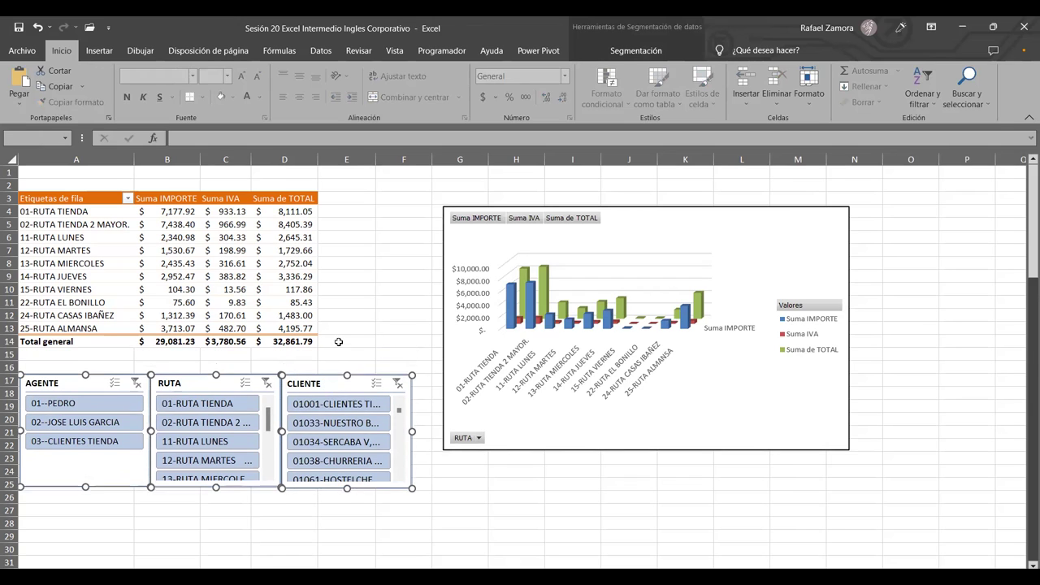
left_click(347, 328)
left_click(89, 383)
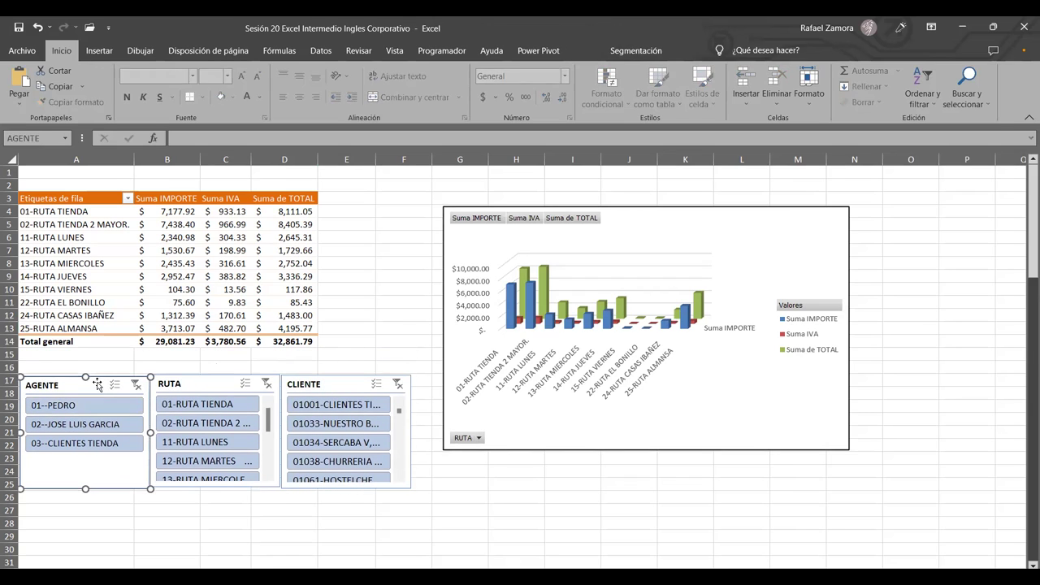
left_click_drag(127, 394, 127, 391)
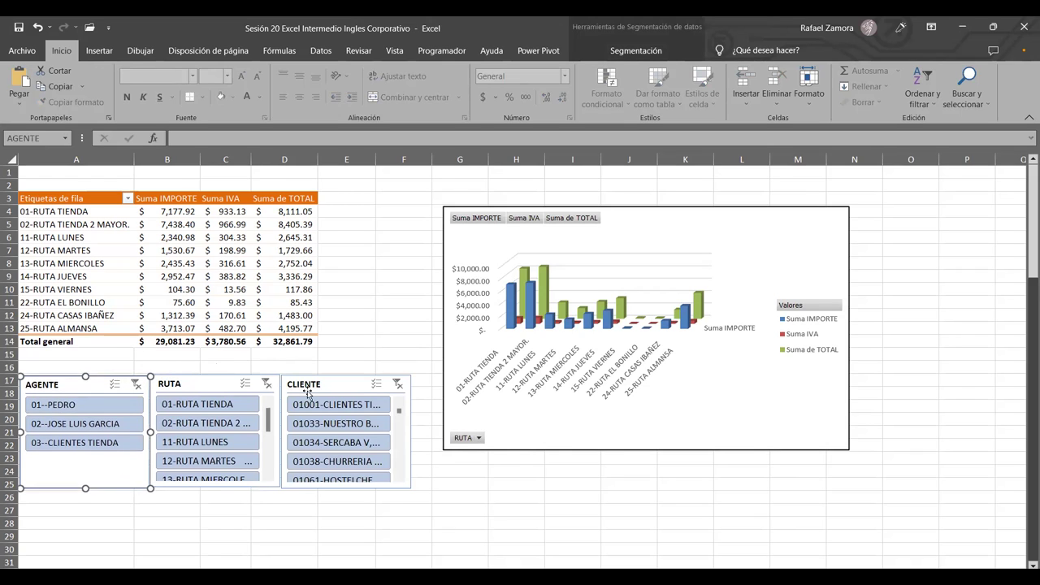
left_click(336, 354)
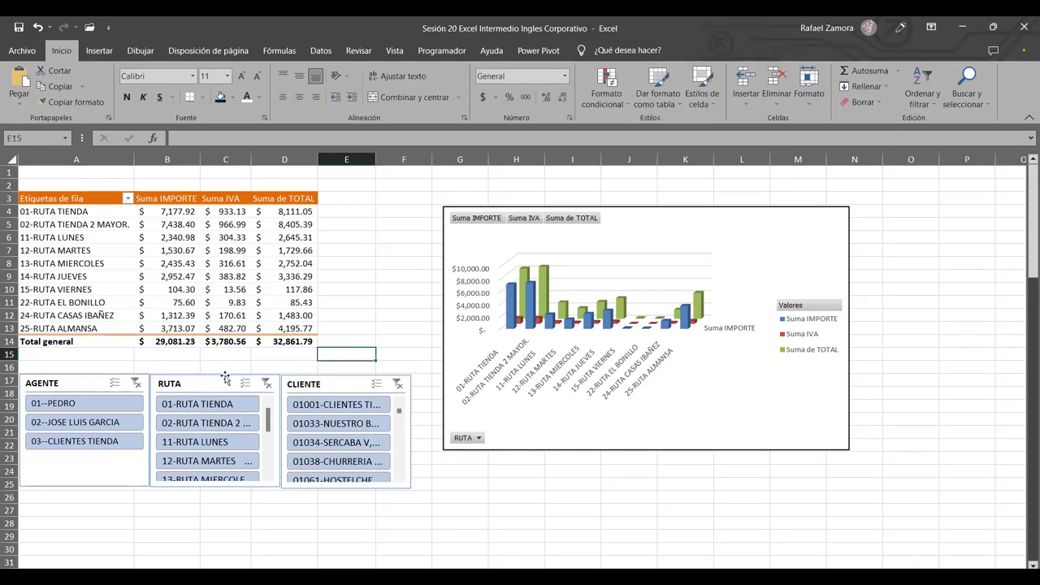
left_click(80, 388)
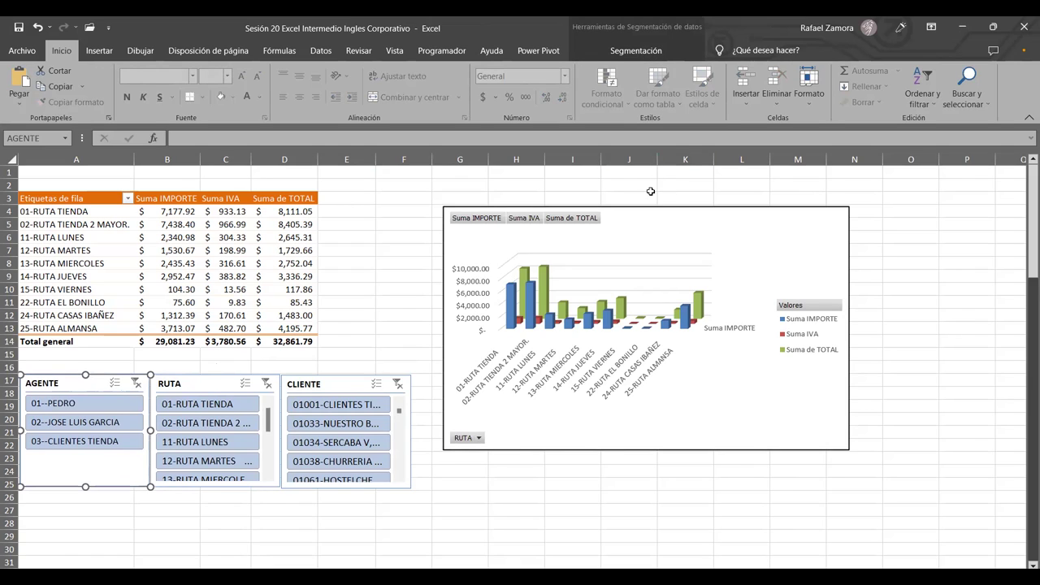
Apply a green slicer style to AGENTE, purple to RUTA and orange to CLIENTE.
left_click(636, 51)
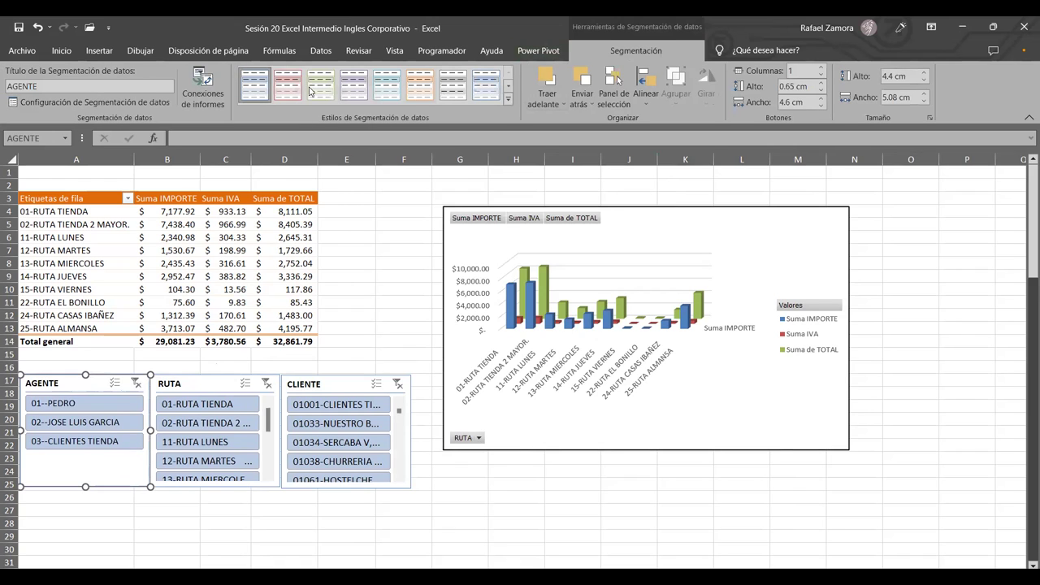
left_click(320, 84)
left_click(200, 383)
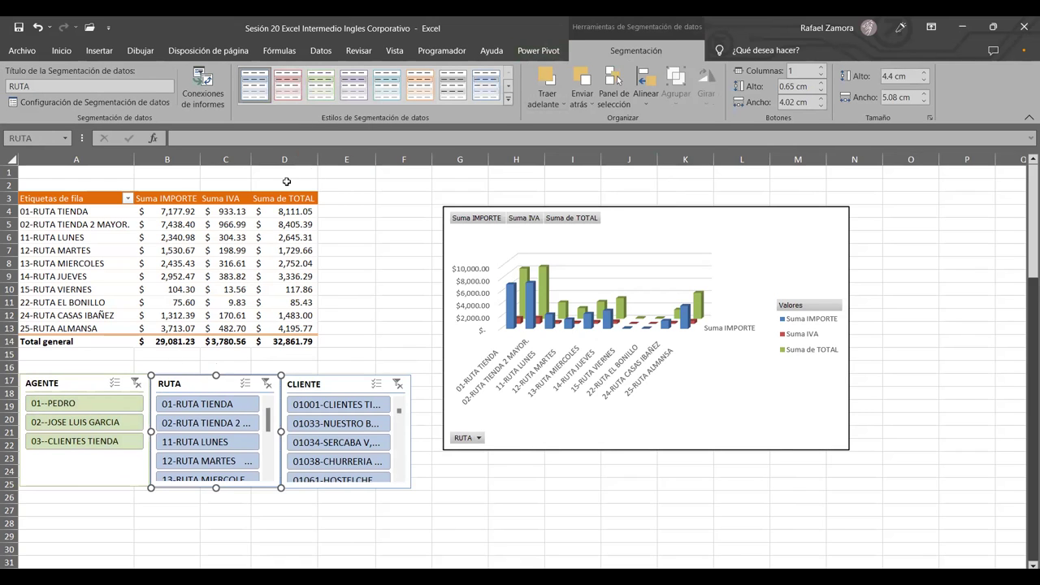
left_click(353, 85)
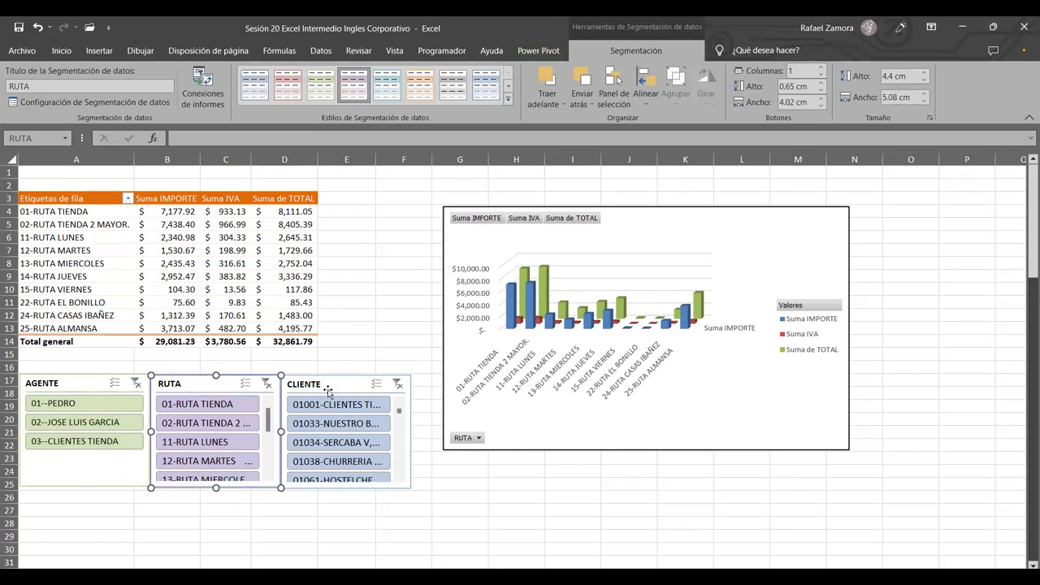
left_click(329, 383)
left_click(420, 85)
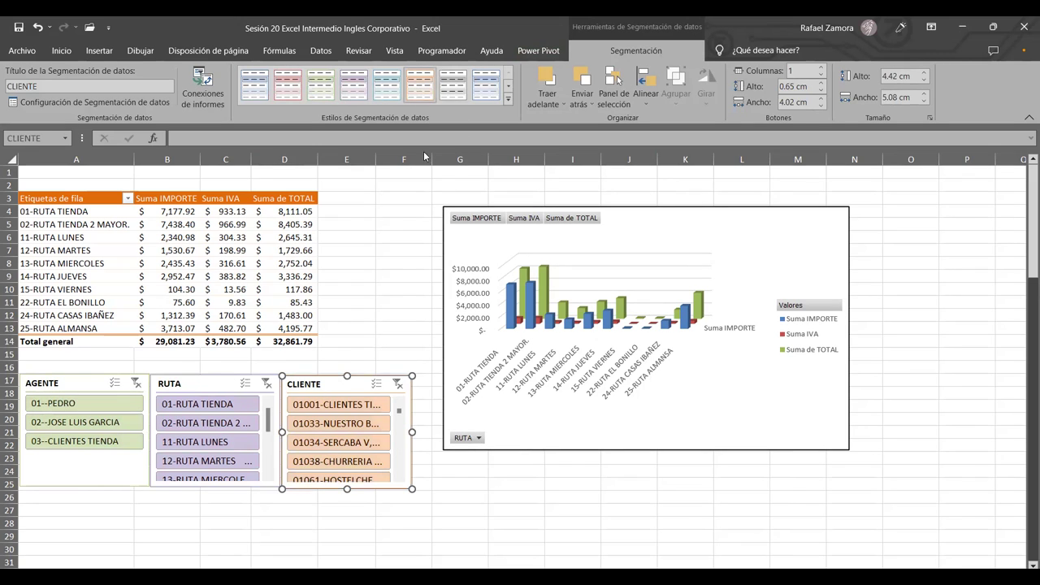
left_click(479, 487)
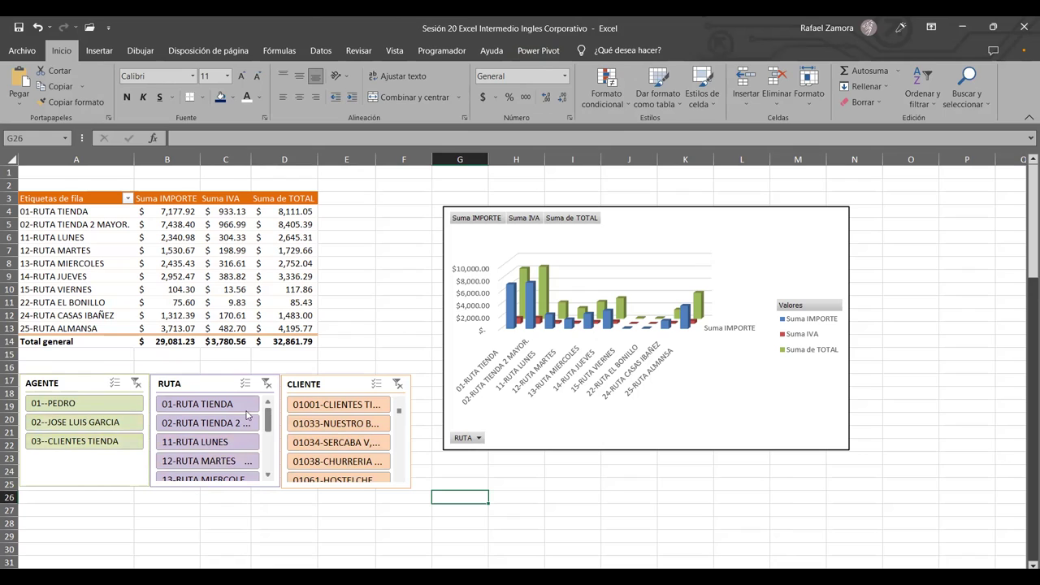
mouse_move(267, 420)
mouse_move(271, 425)
left_mouse_down()
mouse_move(270, 484)
mouse_move(272, 410)
mouse_move(268, 484)
mouse_move(268, 410)
left_mouse_up()
mouse_move(398, 413)
left_mouse_down()
mouse_move(397, 479)
mouse_move(398, 406)
left_mouse_up()
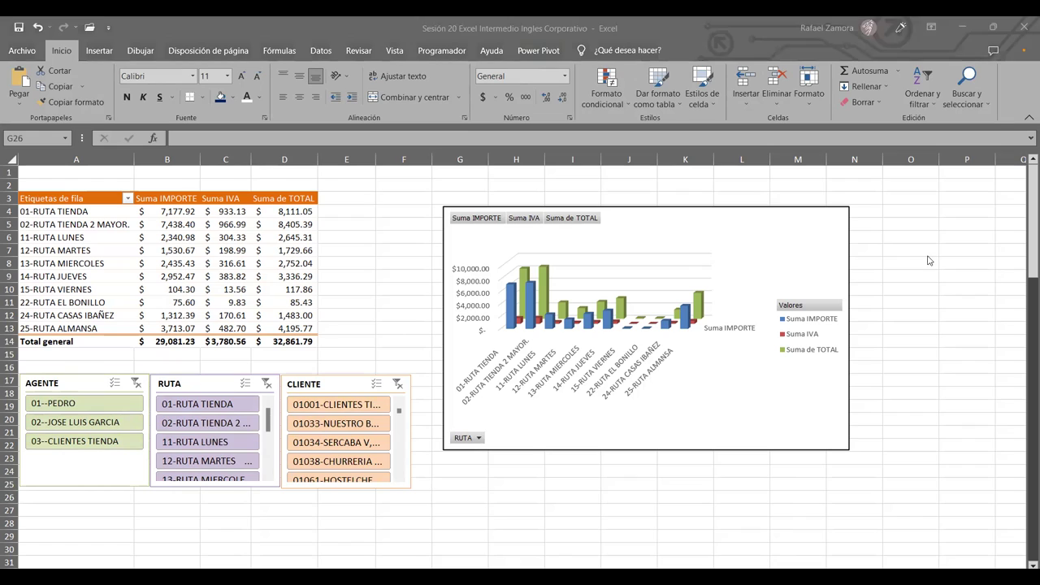
left_click(591, 24)
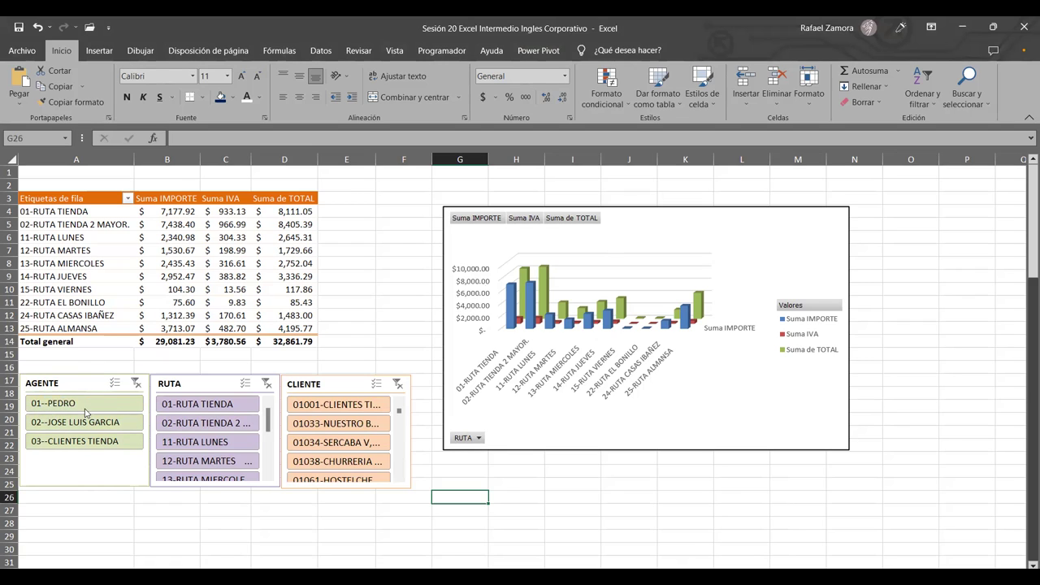
left_click(85, 406)
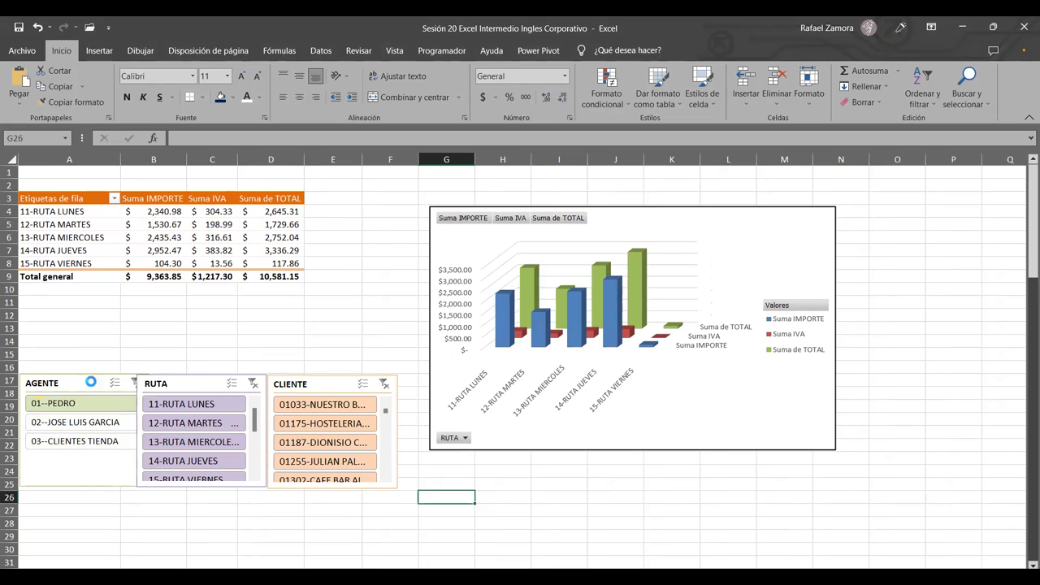
key("ctrl+z")
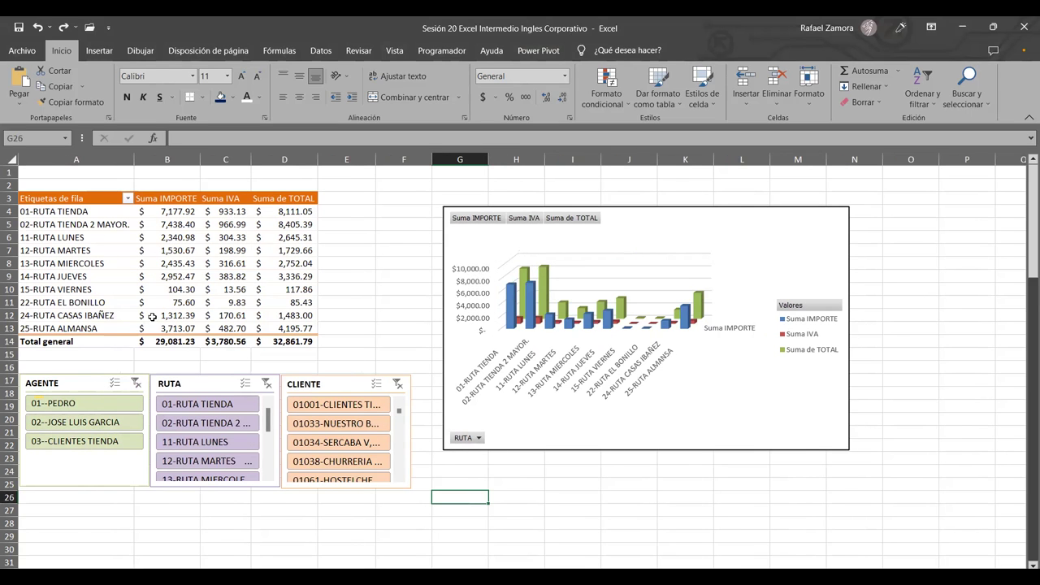
Lay out the RUTA slicer's route items in two columns.
left_click(96, 387)
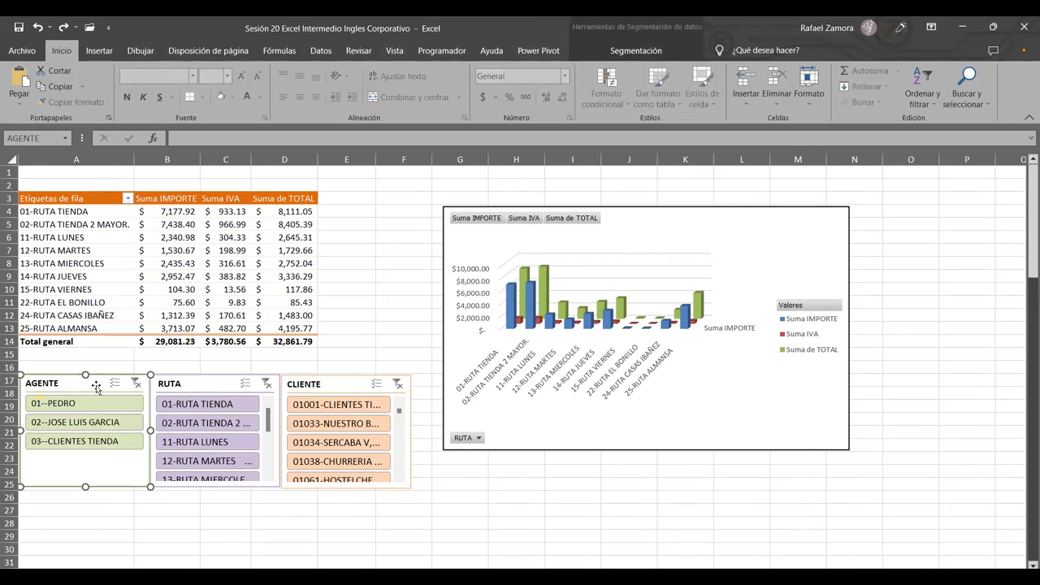
left_click(196, 380)
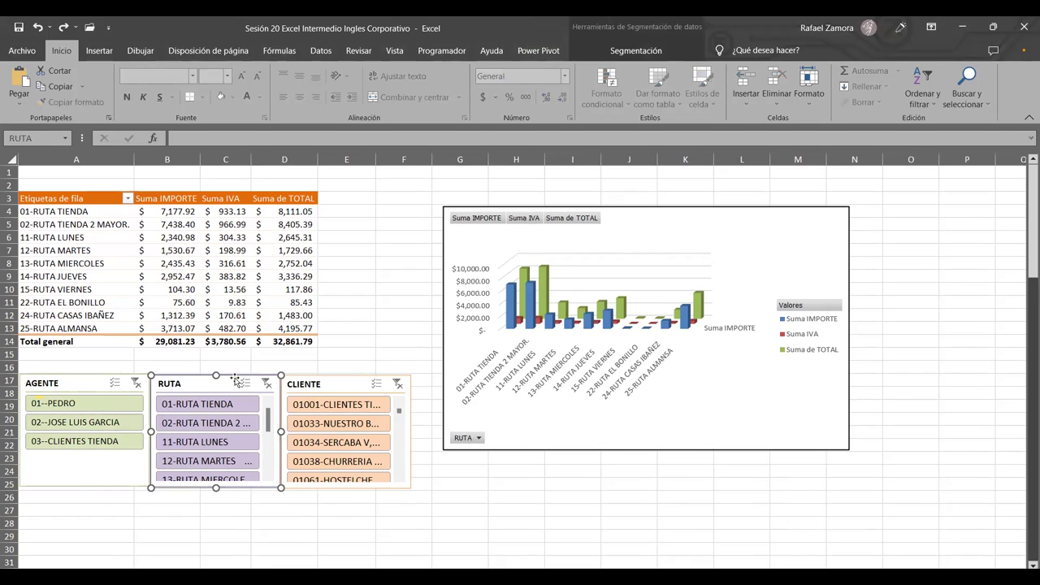
left_click(329, 386)
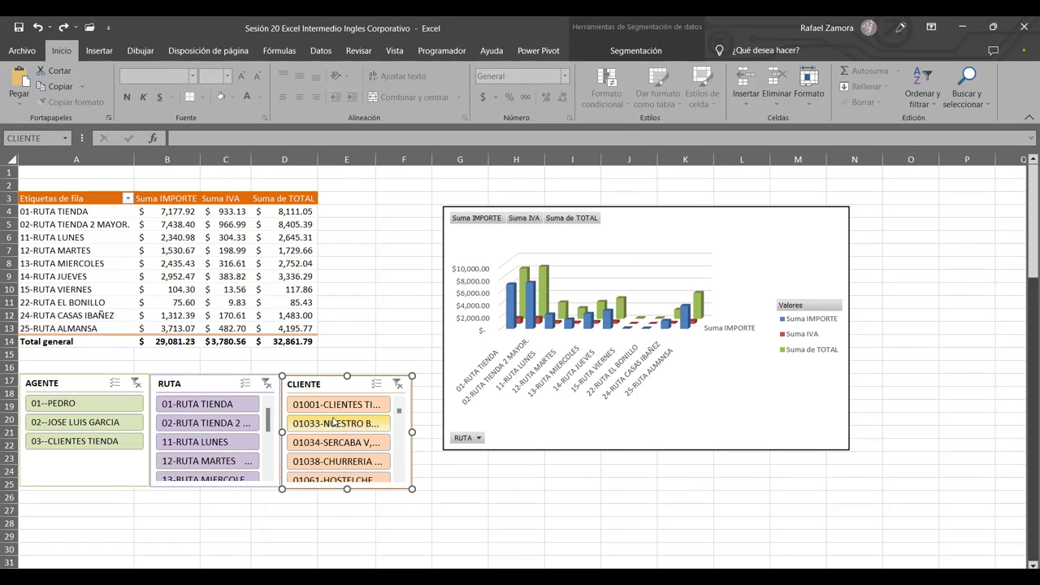
left_click(218, 387)
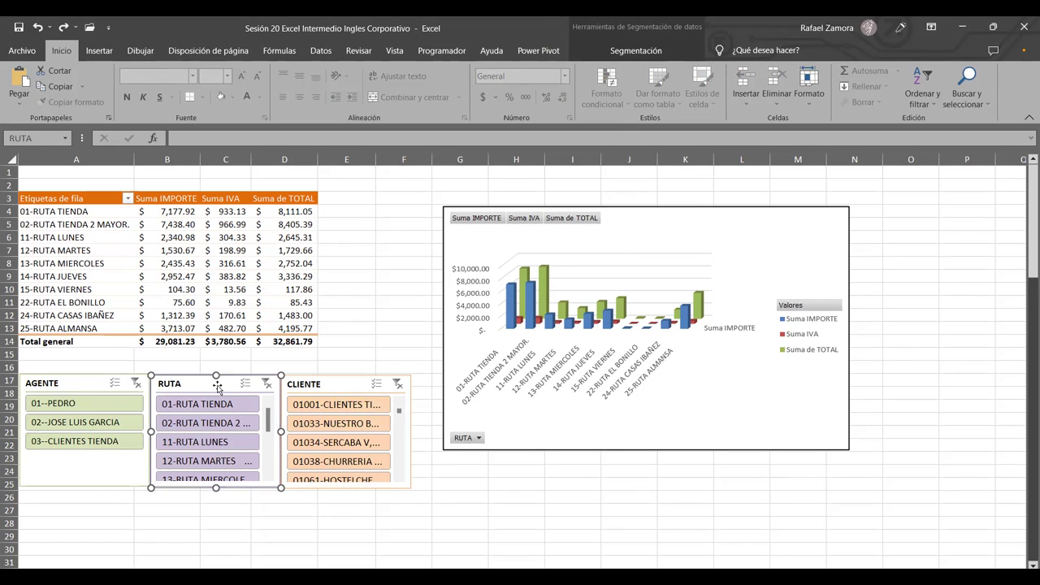
left_click(636, 50)
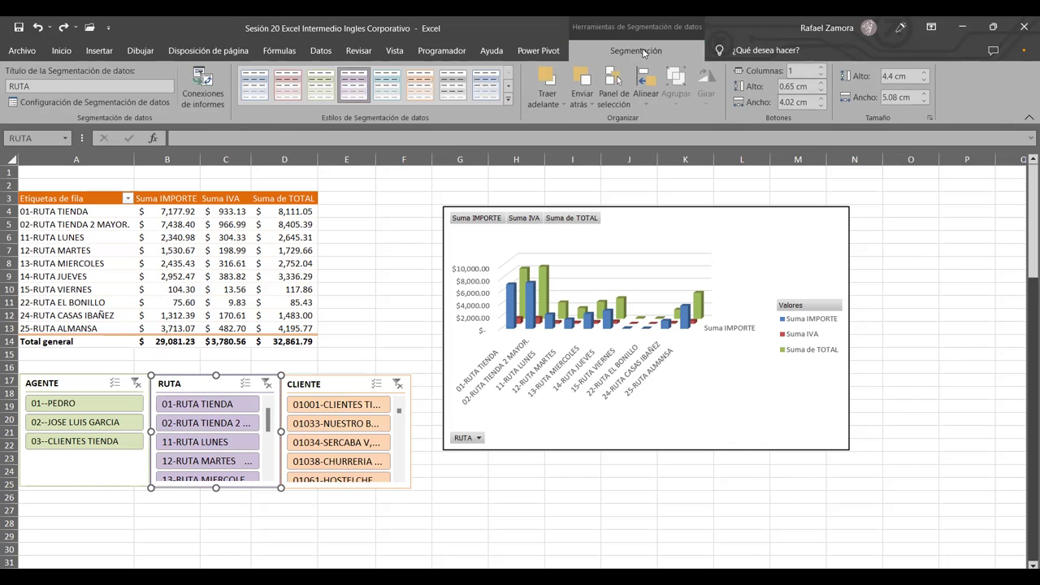
left_click(820, 67)
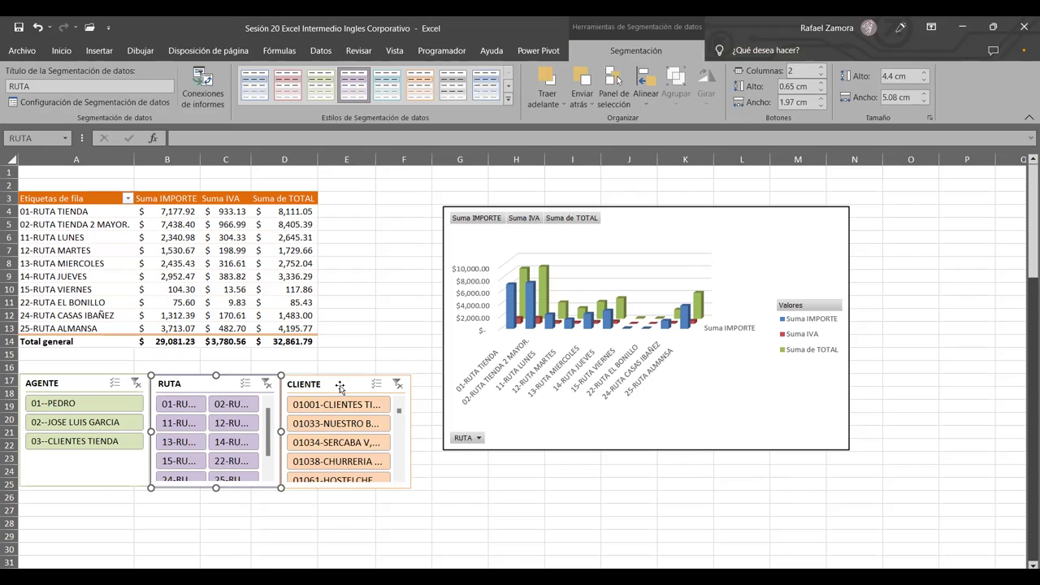
Widen RUTA to 7.66 cm, set CLIENTE beside it, and move the chart up and right.
left_click_drag(342, 384, 509, 391)
left_click(210, 385)
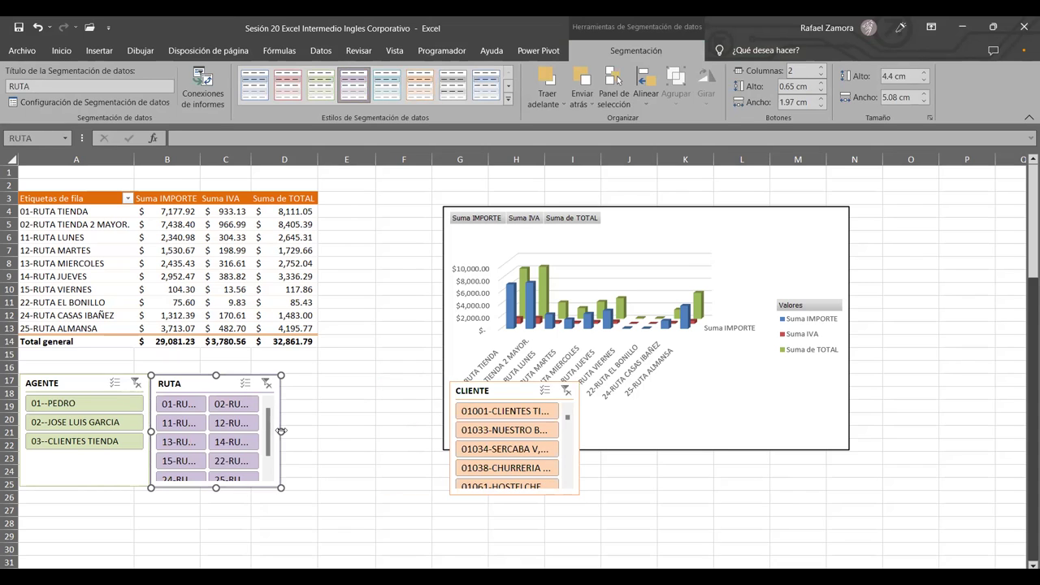
left_click_drag(281, 432, 346, 431)
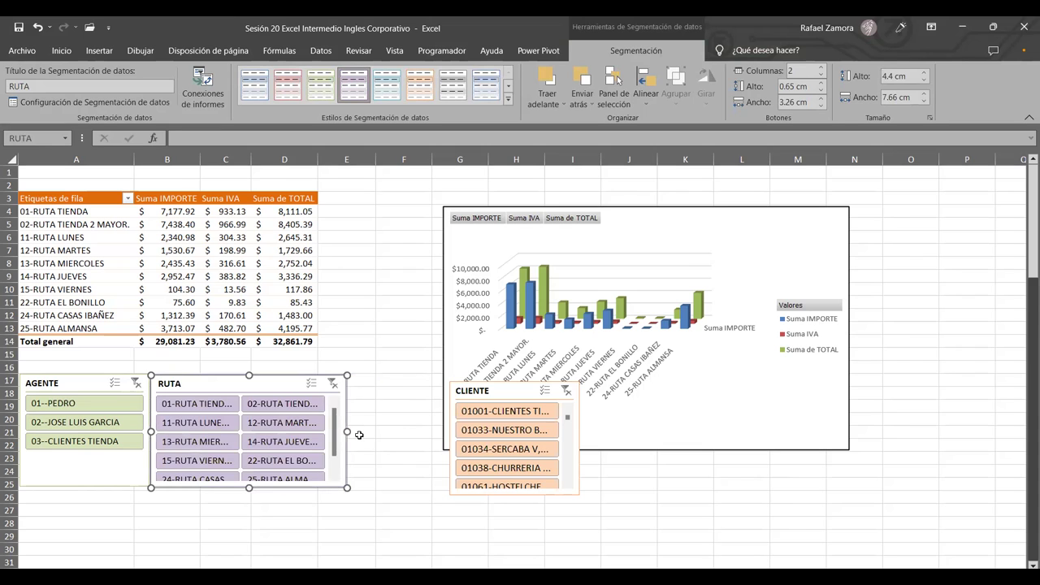
left_click_drag(483, 389, 380, 382)
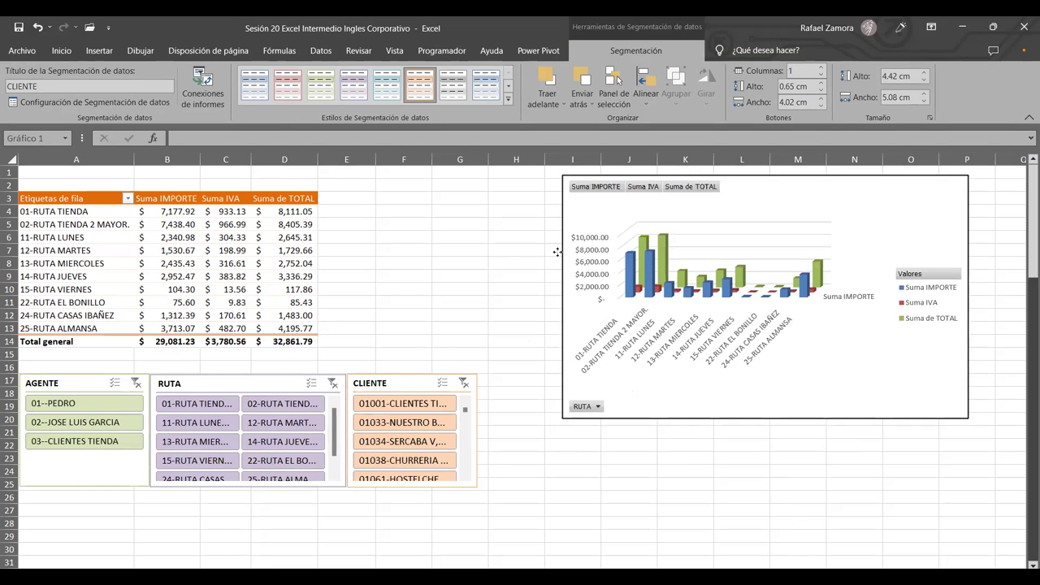
left_click_drag(446, 288, 571, 260)
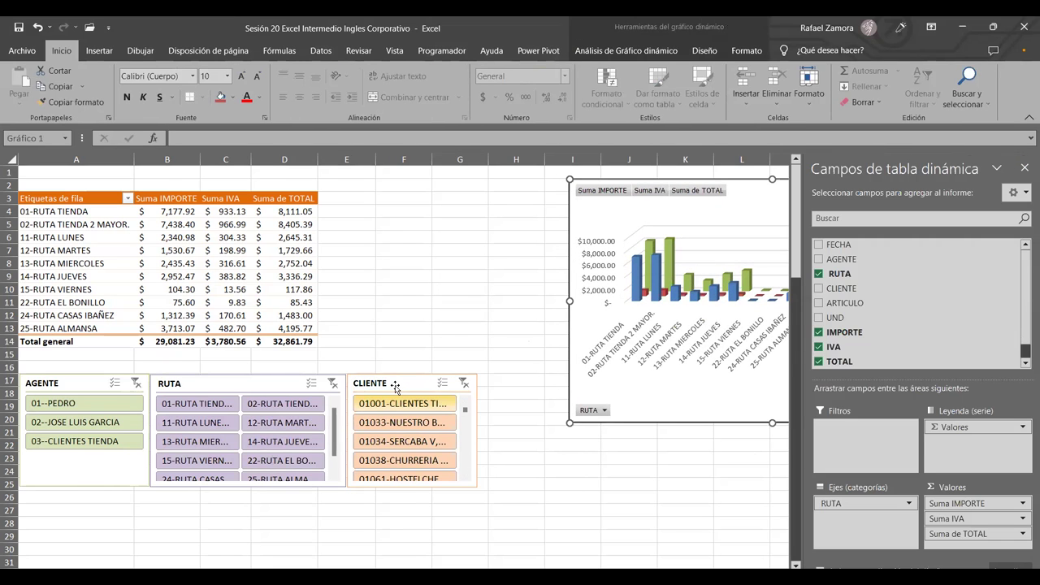
Filter by routes 11-RUTA LUNES, 12-RUTA MARTES, 22-RUTA EL BONILLO and 24-RUTA CASAS IBAÑEZ, totalling $ 5,943.39.
left_click(461, 397)
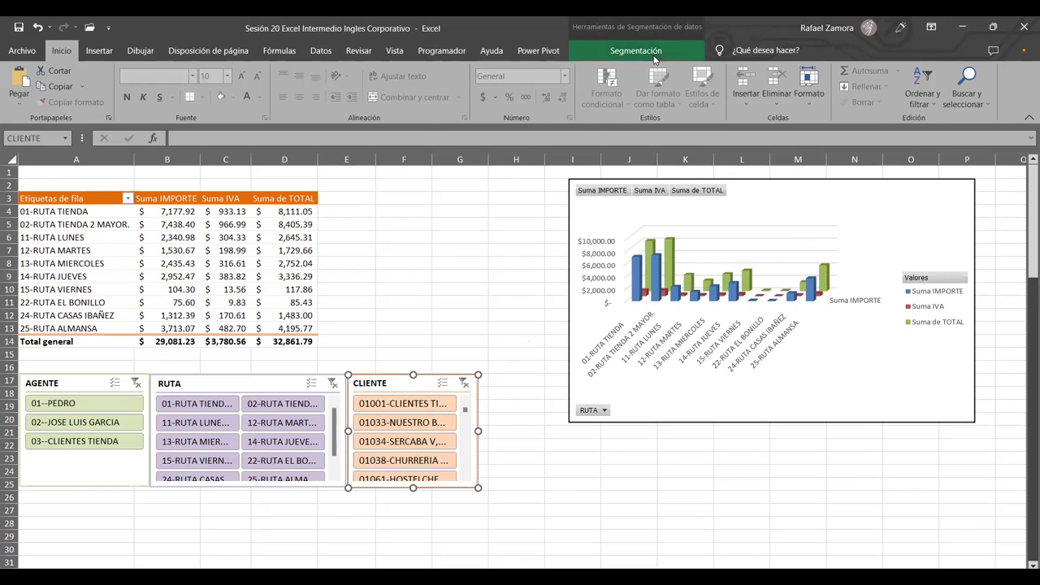
left_click(642, 51)
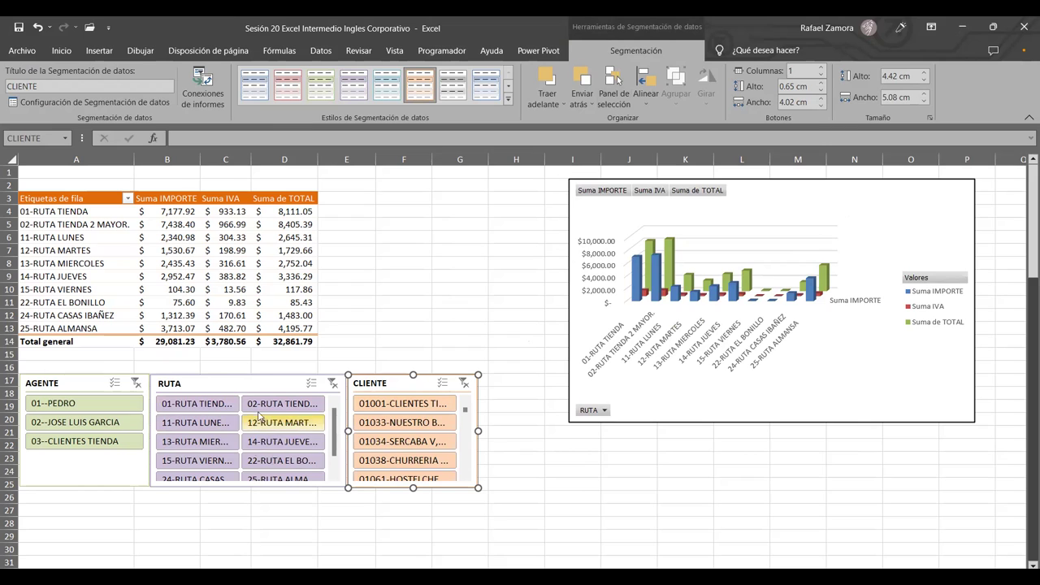
left_click(206, 424)
left_click(262, 426, "ctrl")
left_click(259, 463, "ctrl")
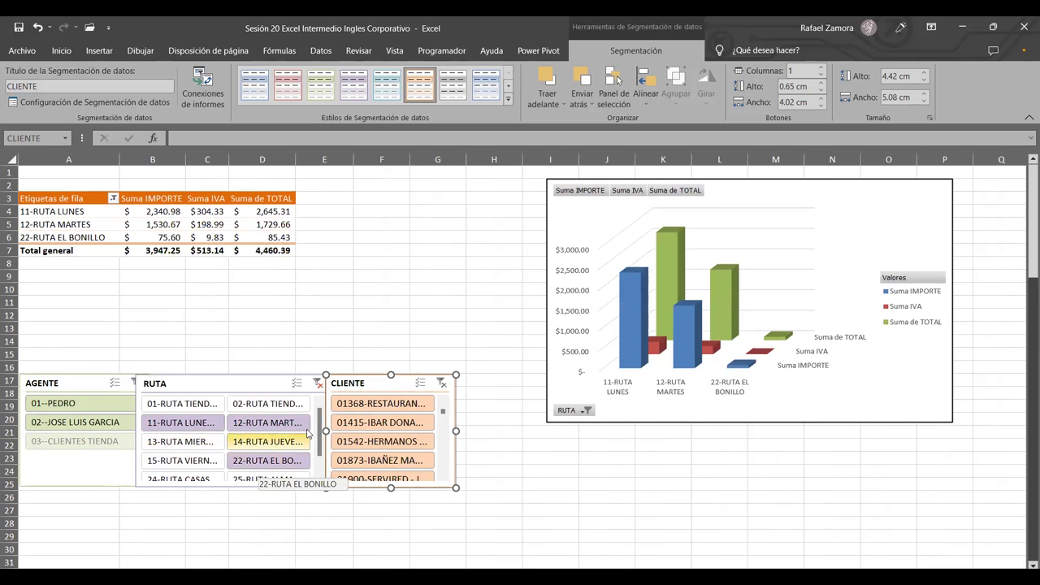
scroll(307, 433, "down", 1)
left_click(182, 460, "ctrl")
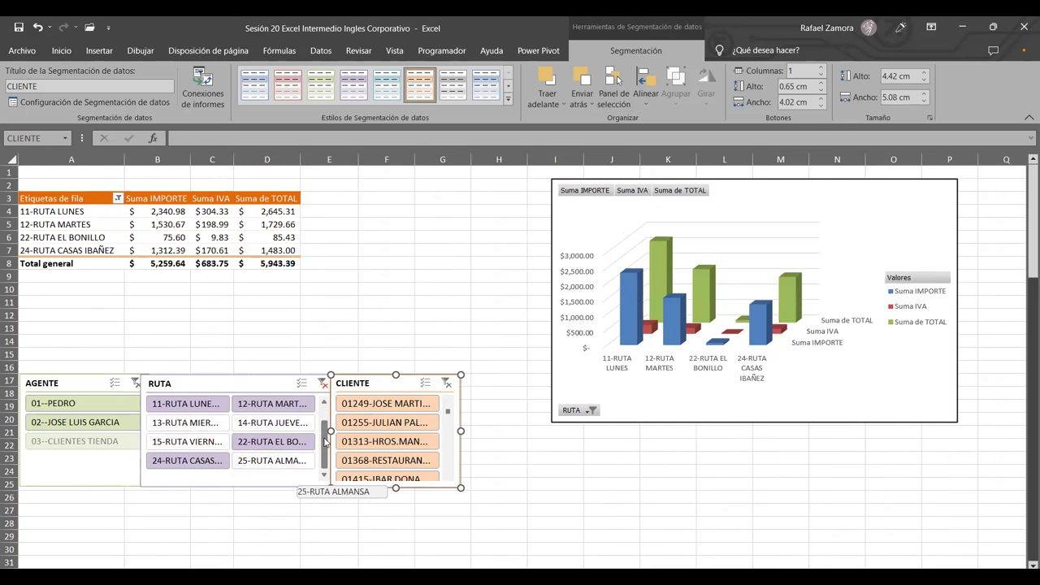
scroll(325, 442, "up", 1)
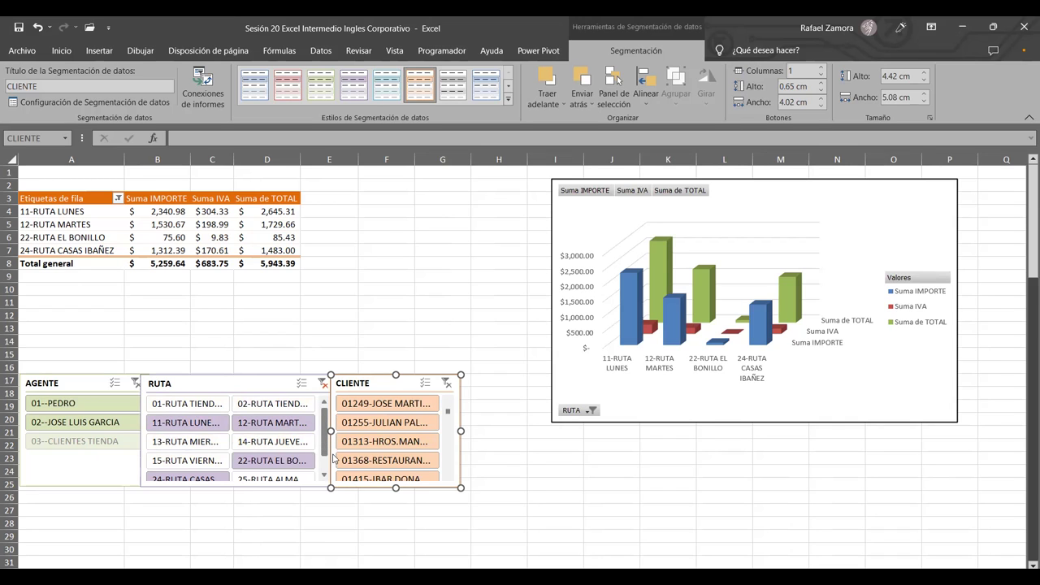
Extend the route filter to seven routes by adding 01-RUTA TIENDA, 13-RUTA MIERCOLES and 25-RUTA ALMANSA.
scroll(317, 455, "down", 1)
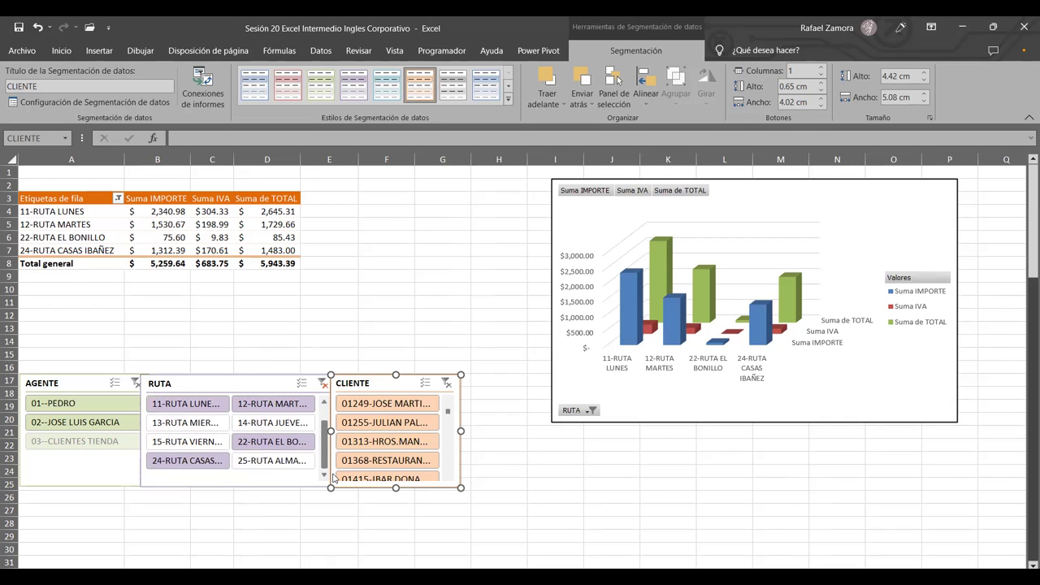
left_click(180, 428, "ctrl")
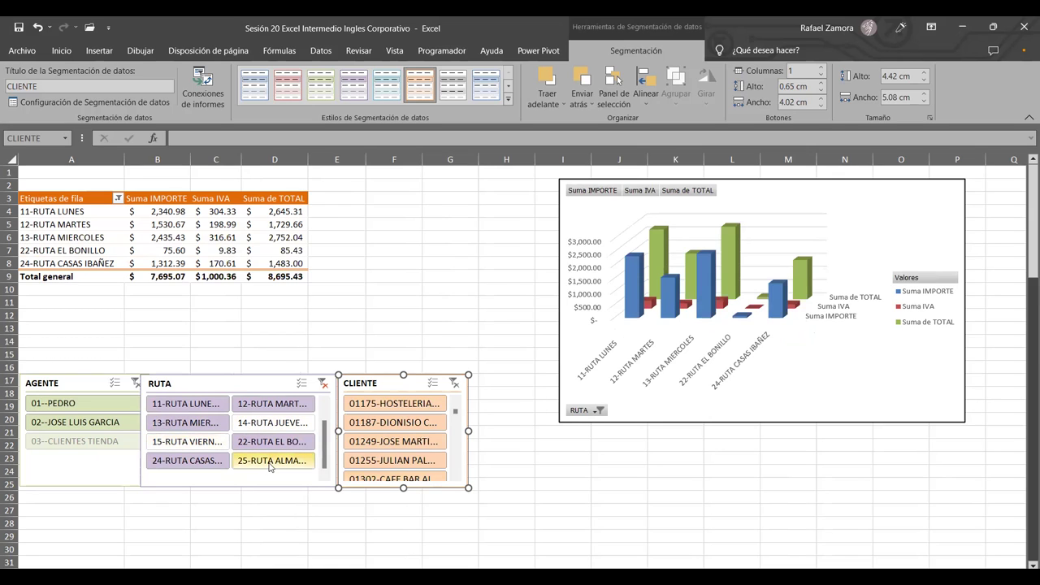
left_click(270, 464, "ctrl")
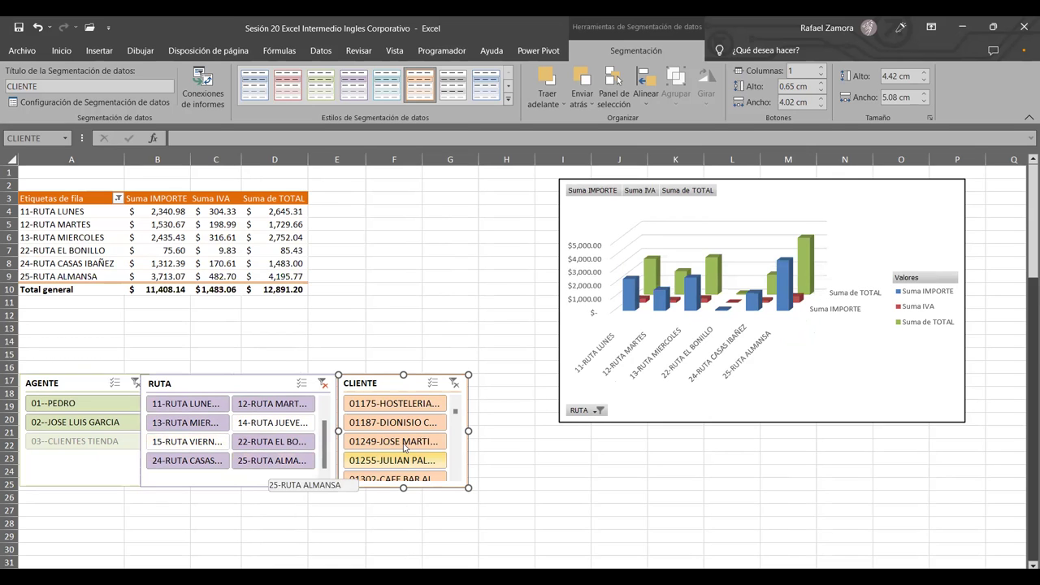
left_click(281, 425, "ctrl")
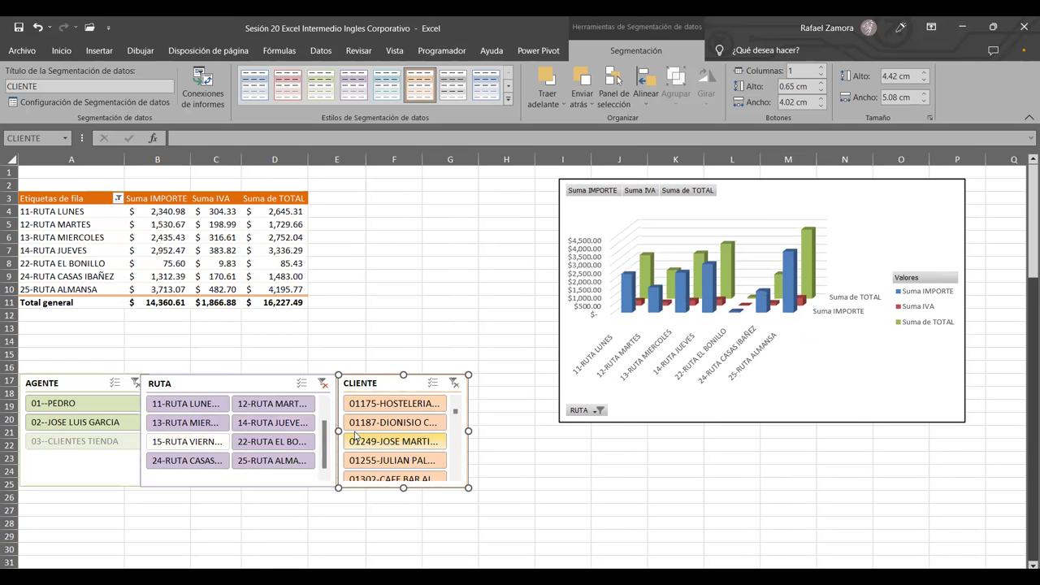
scroll(323, 438, "up", 1)
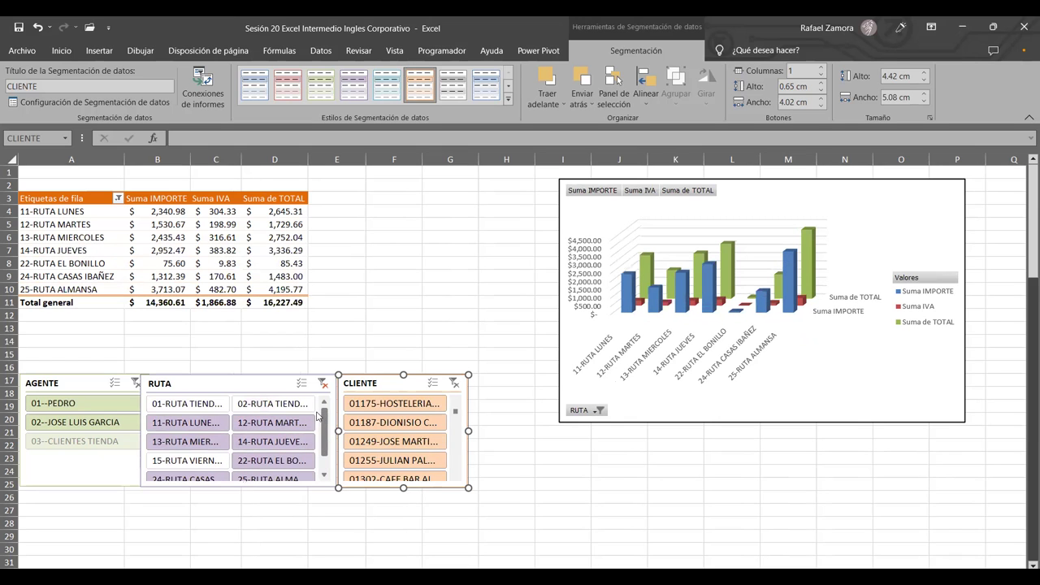
left_click(200, 406, "ctrl")
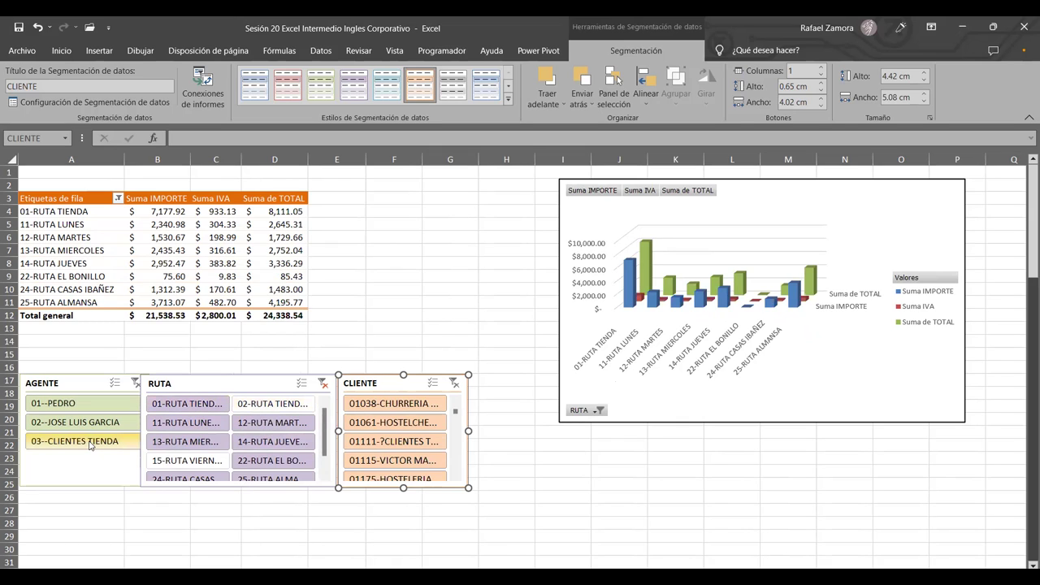
left_click(205, 406, "ctrl")
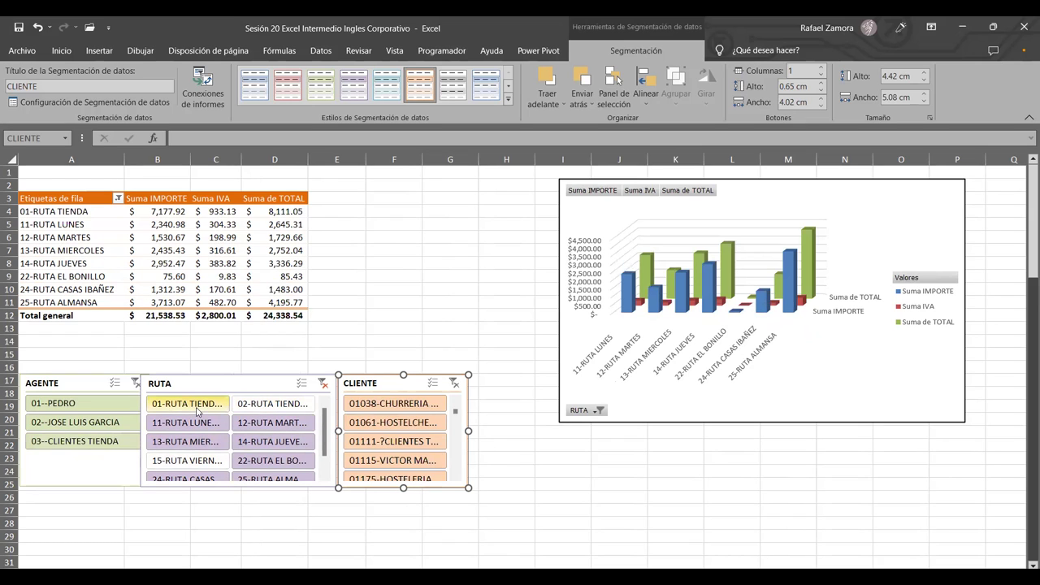
Deselect six CLIENTE customers, including the brewery and tapas bar, then bring up PivotTable Fields.
left_click(404, 422, "ctrl")
left_click(397, 460, "ctrl")
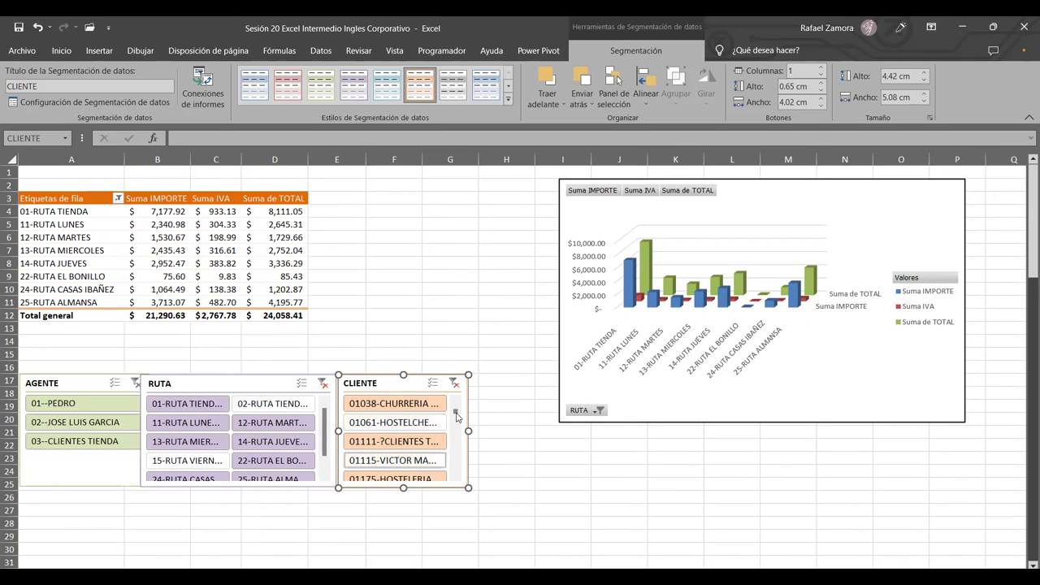
left_click_drag(454, 414, 455, 445)
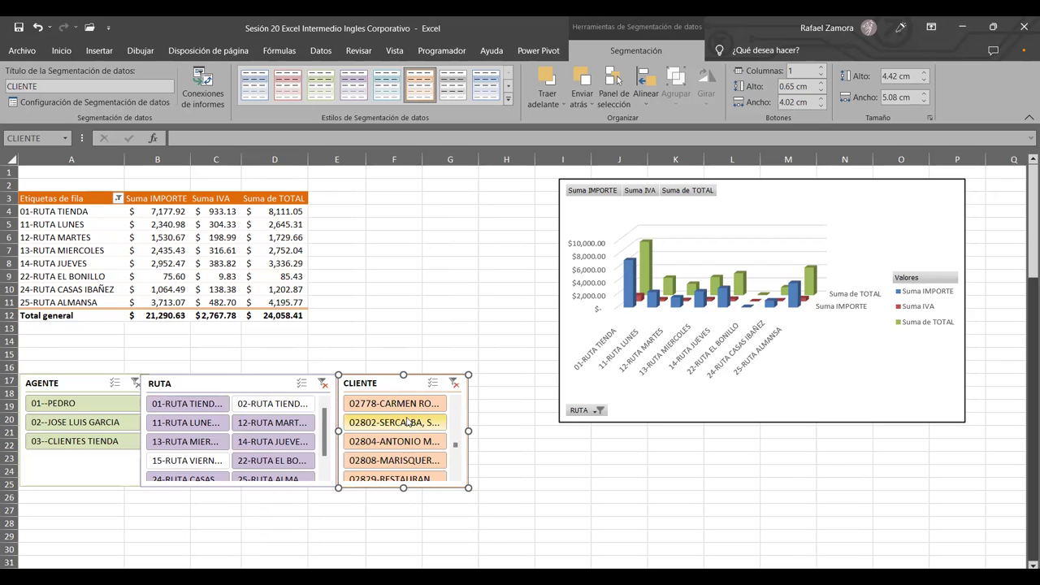
left_click(411, 479, "ctrl")
left_click(406, 460, "ctrl")
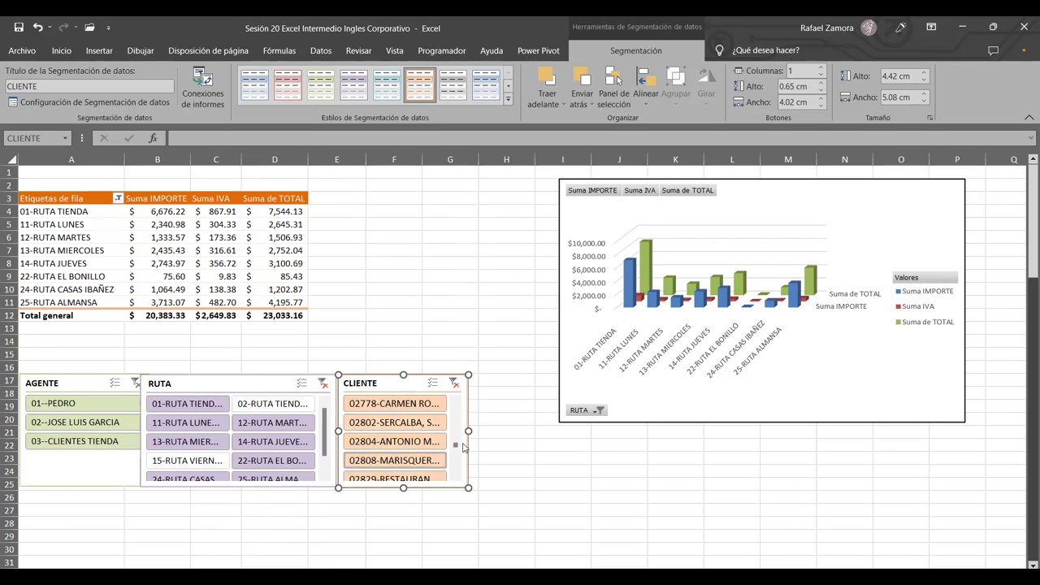
left_click_drag(455, 447, 455, 460)
left_click(394, 441, "ctrl")
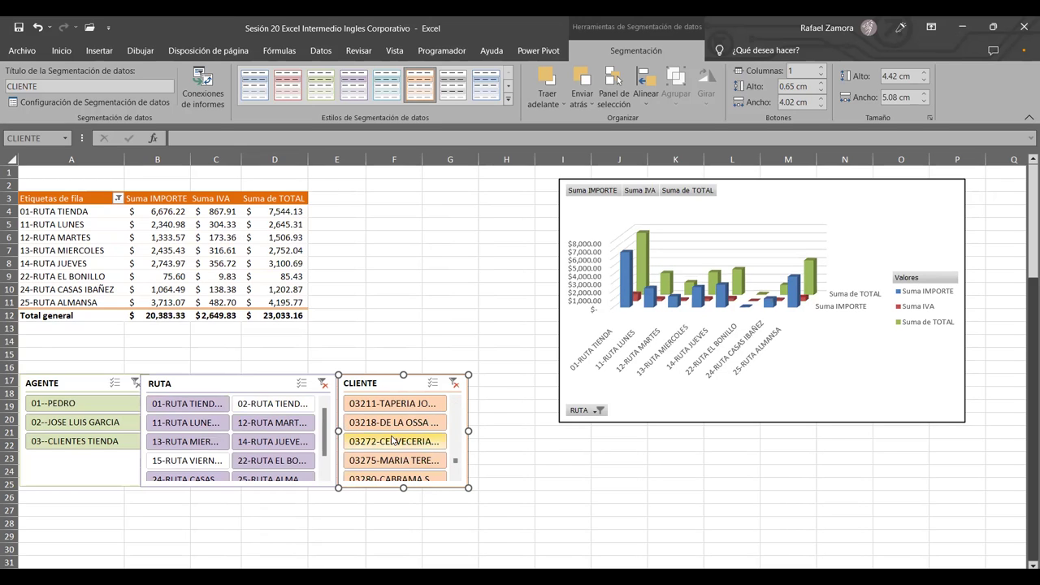
left_click(394, 403, "ctrl")
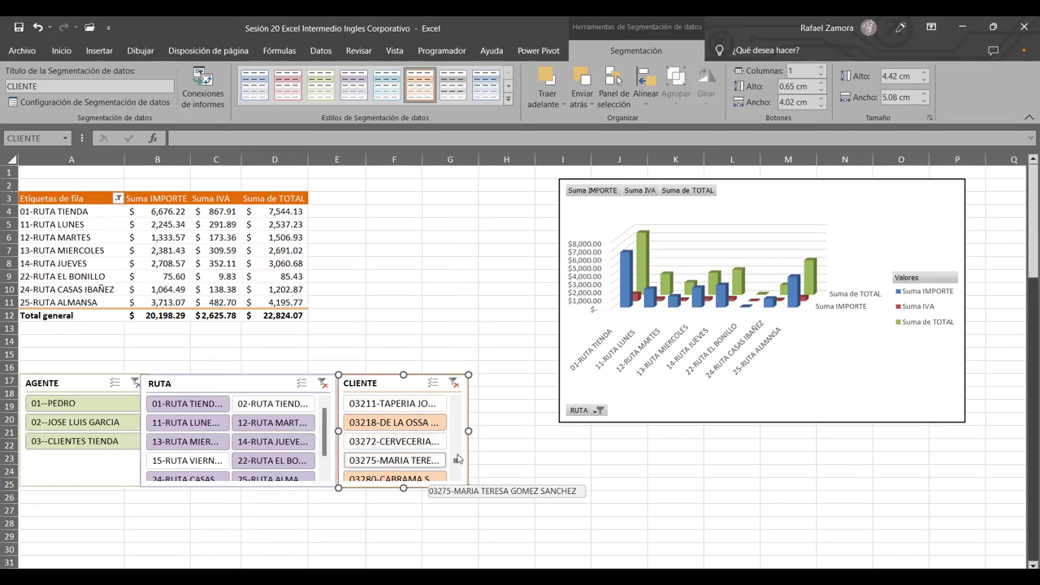
scroll(441, 453, "down", 3)
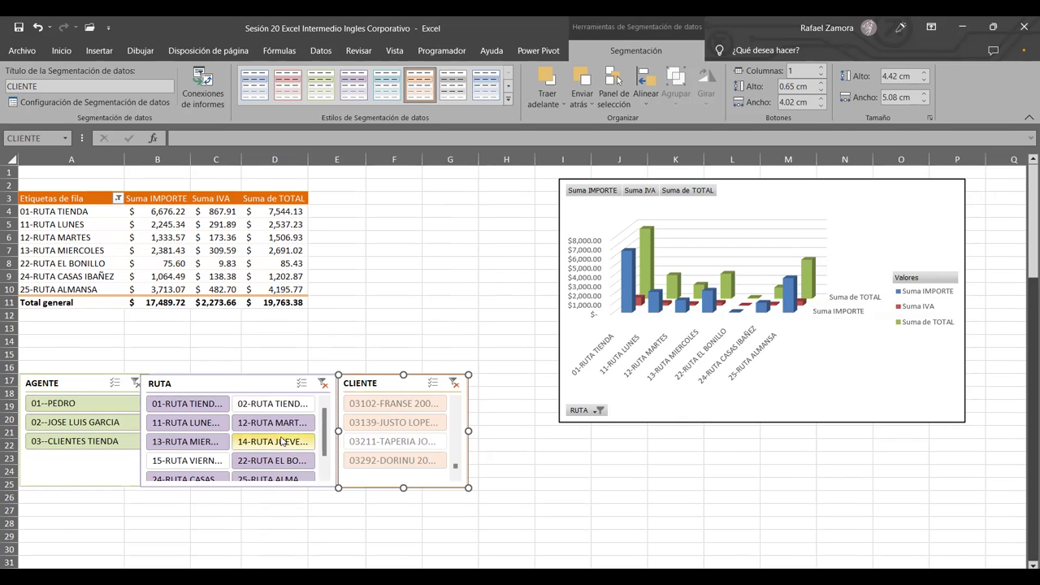
left_click(227, 290)
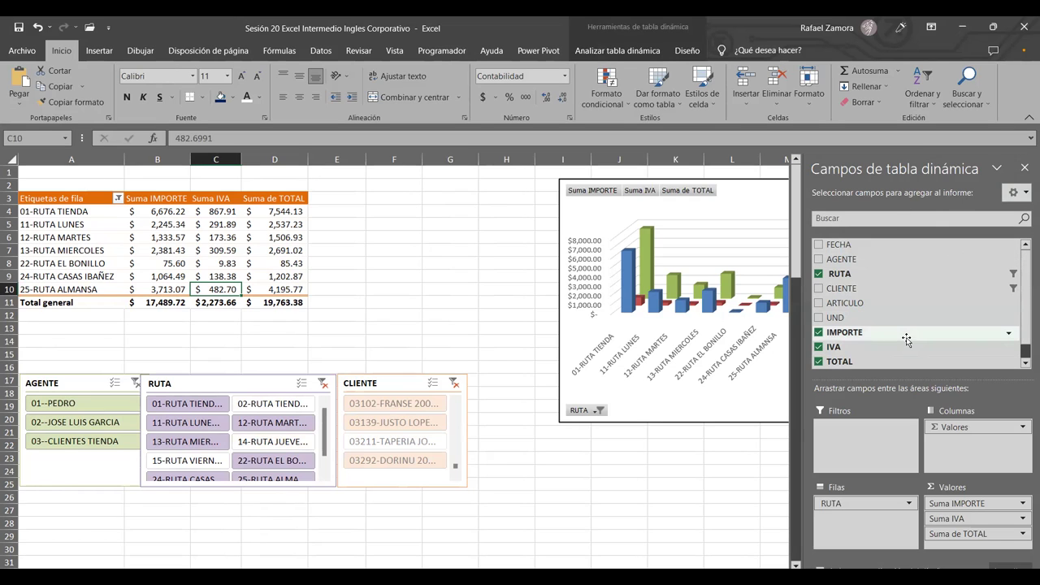
Try the field list's side-by-side, fields-only and areas-only 2-by-2 layouts.
left_click(1021, 195)
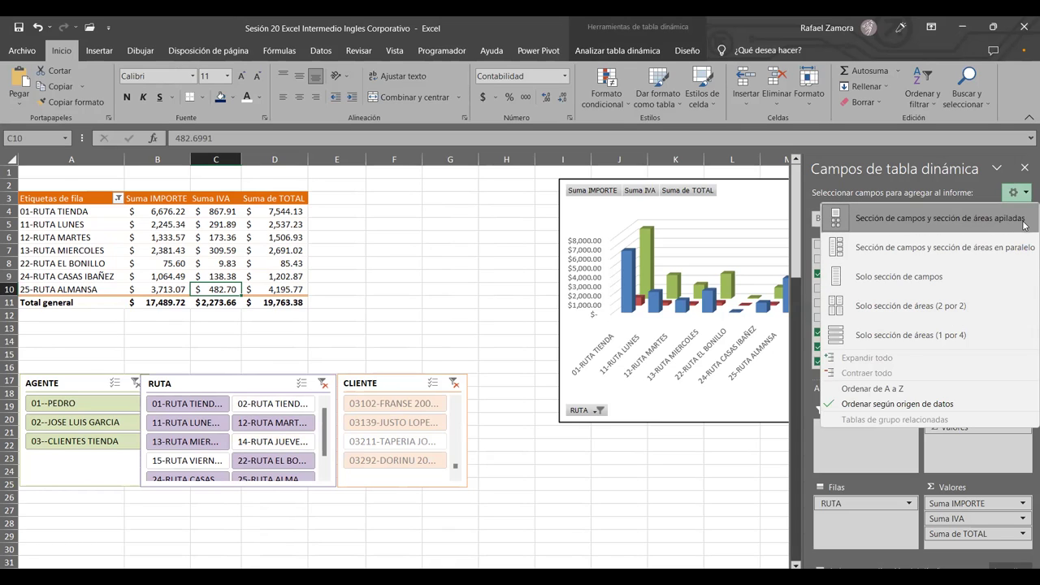
left_click(965, 253)
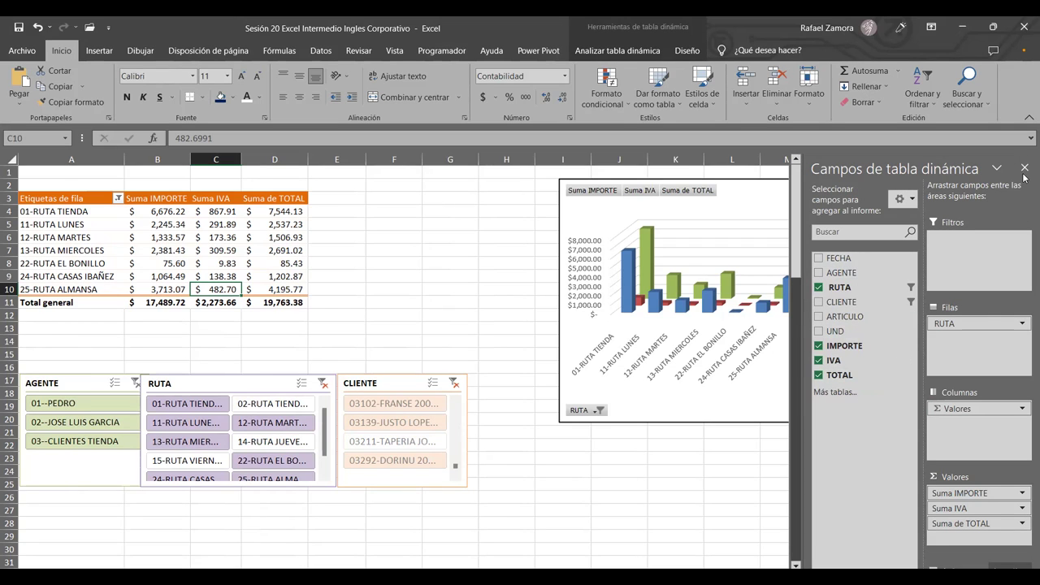
left_click(908, 202)
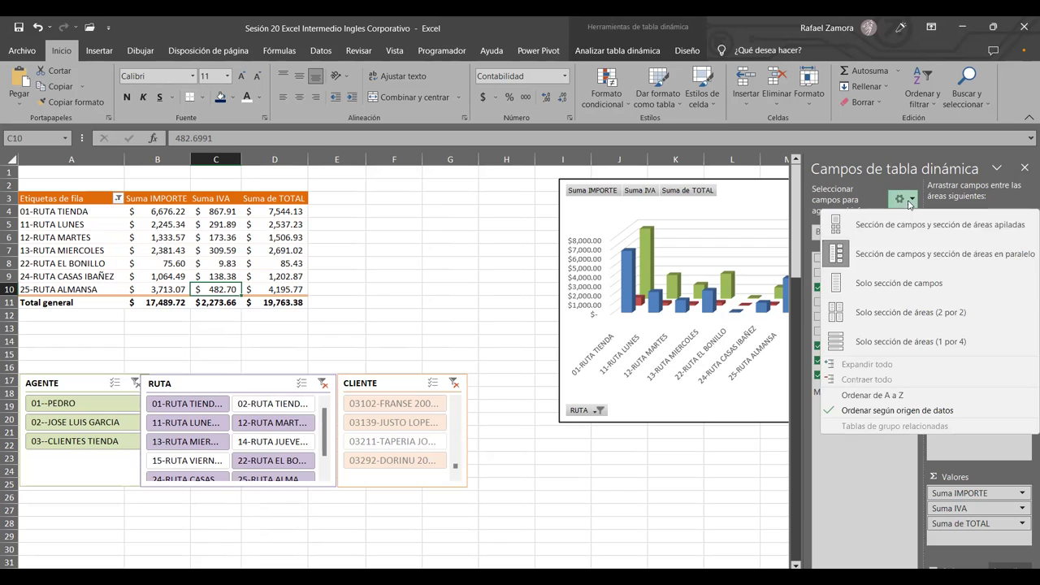
left_click(898, 283)
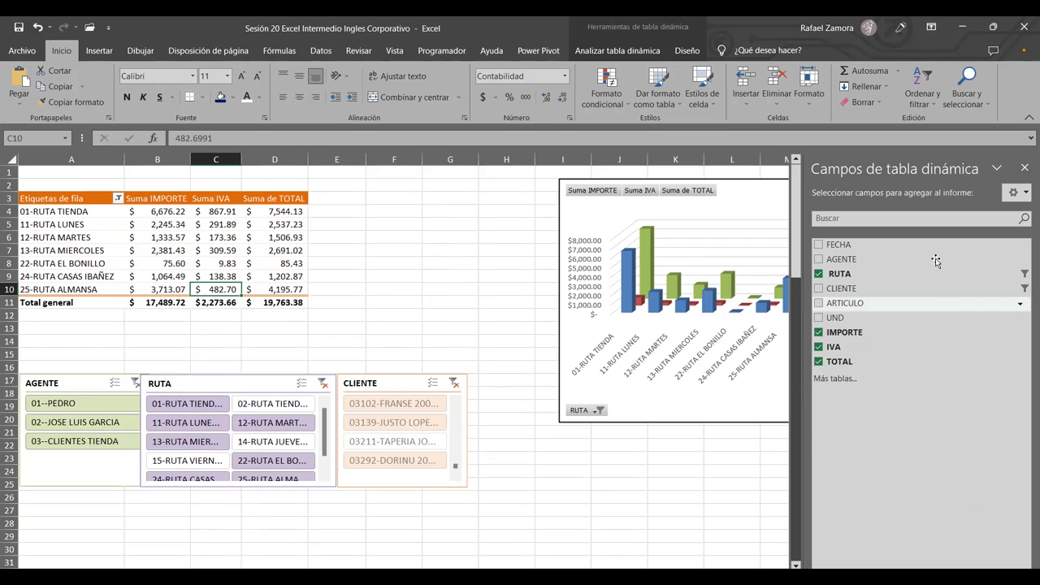
left_click(1025, 195)
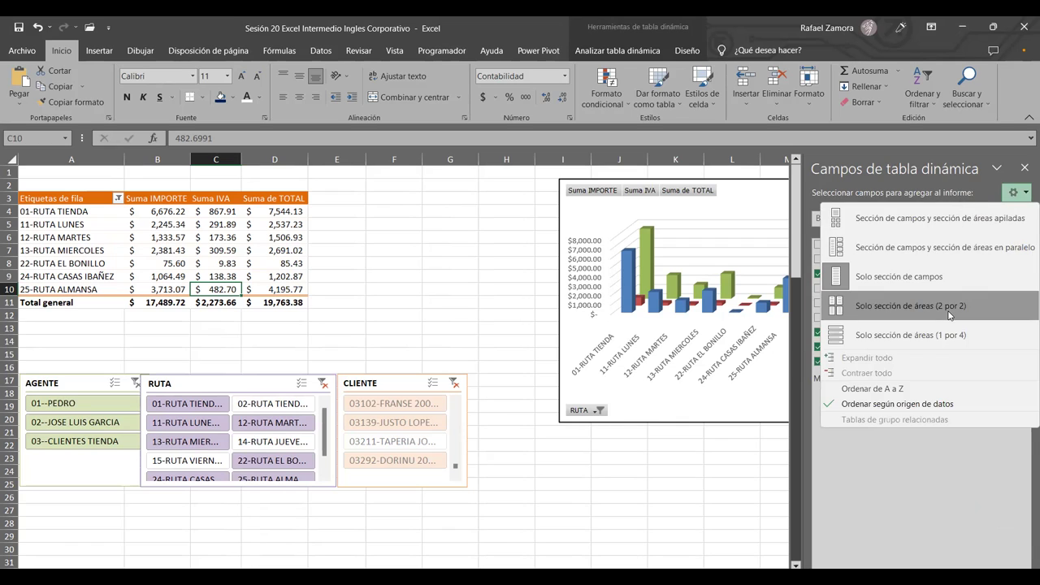
left_click(949, 309)
Restore the field list's standard layout and close it to reveal the full 3D chart and legend.
left_click(1025, 189)
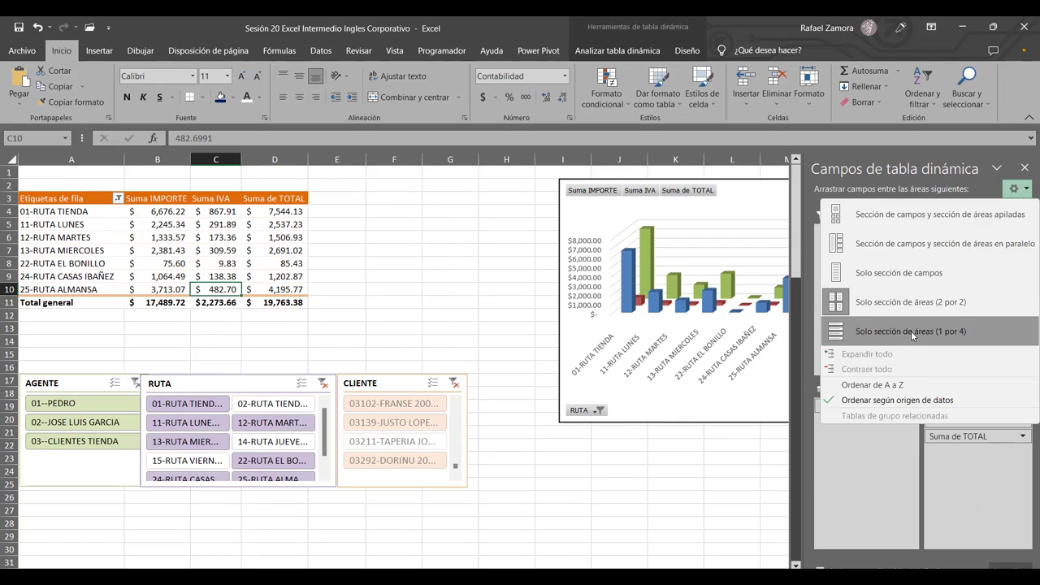
left_click(910, 331)
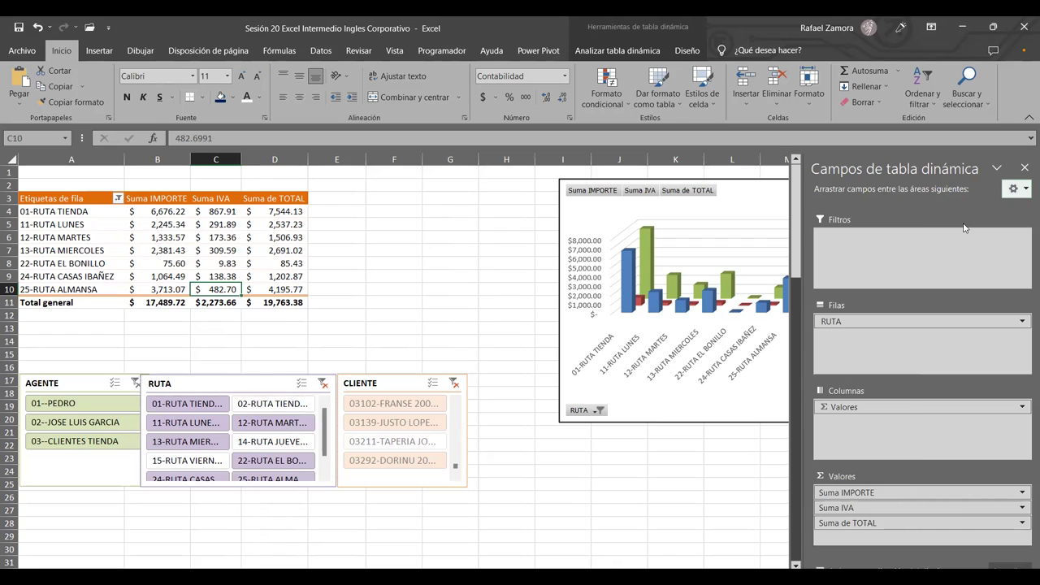
left_click(1022, 194)
left_click(954, 240)
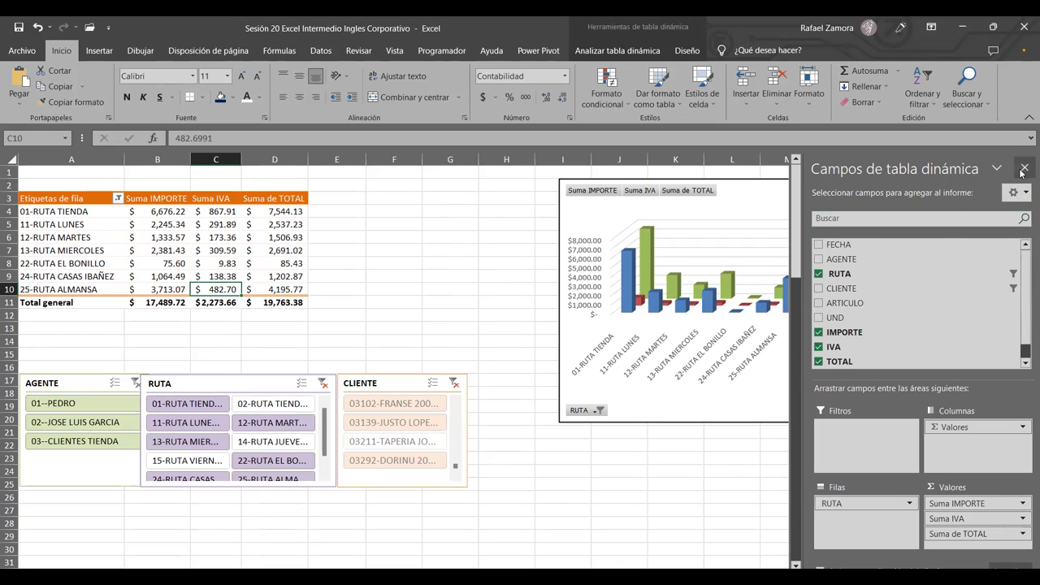
left_click(672, 471)
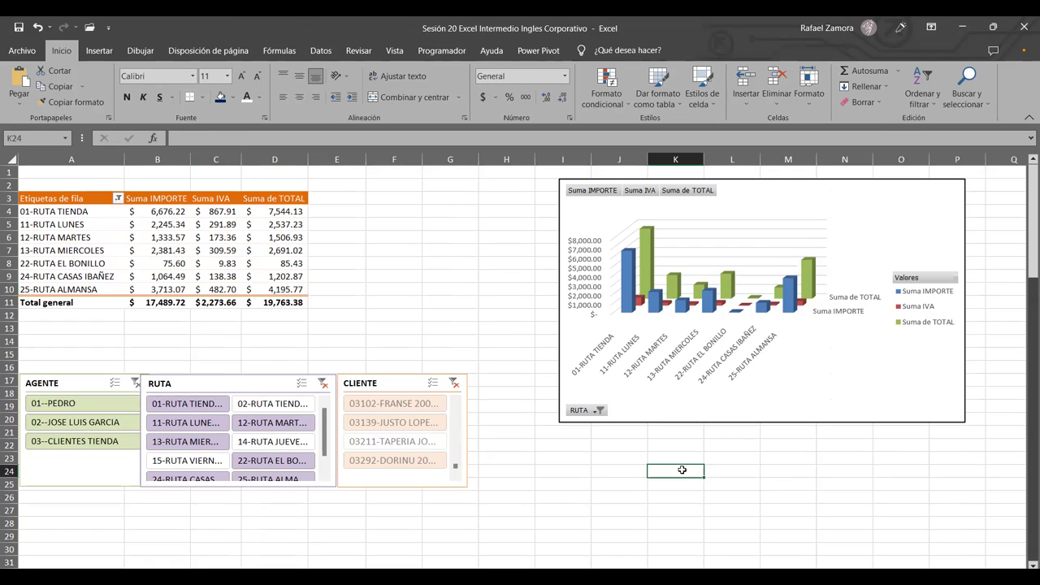
left_click(898, 502)
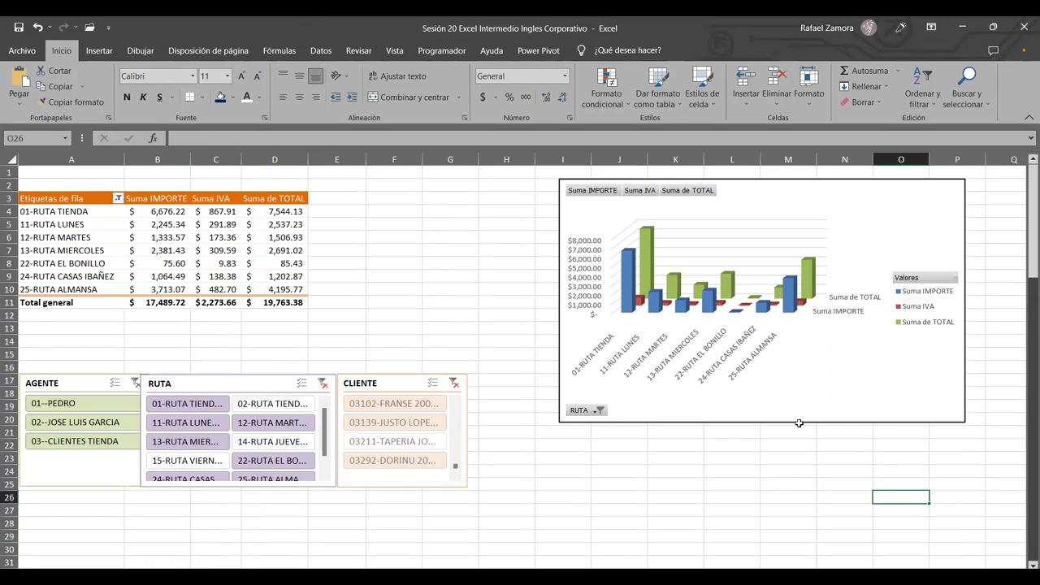
left_click(287, 275)
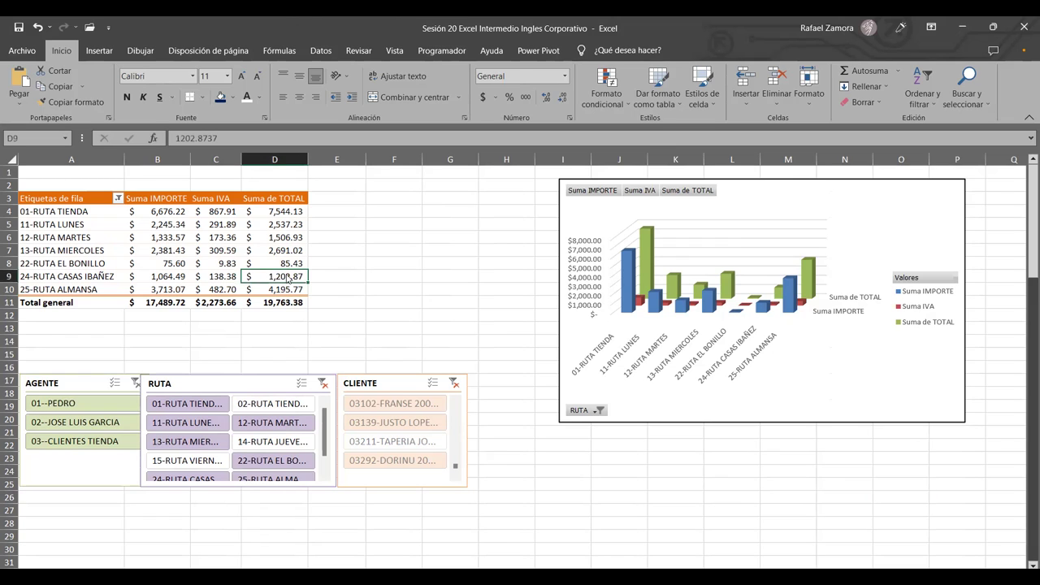
right_click(287, 277)
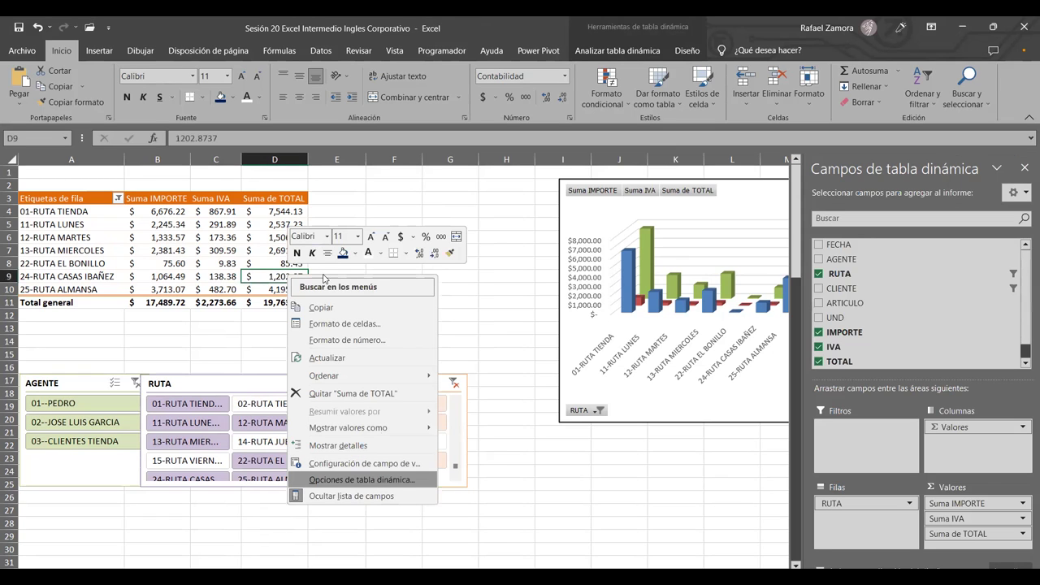
key("Return")
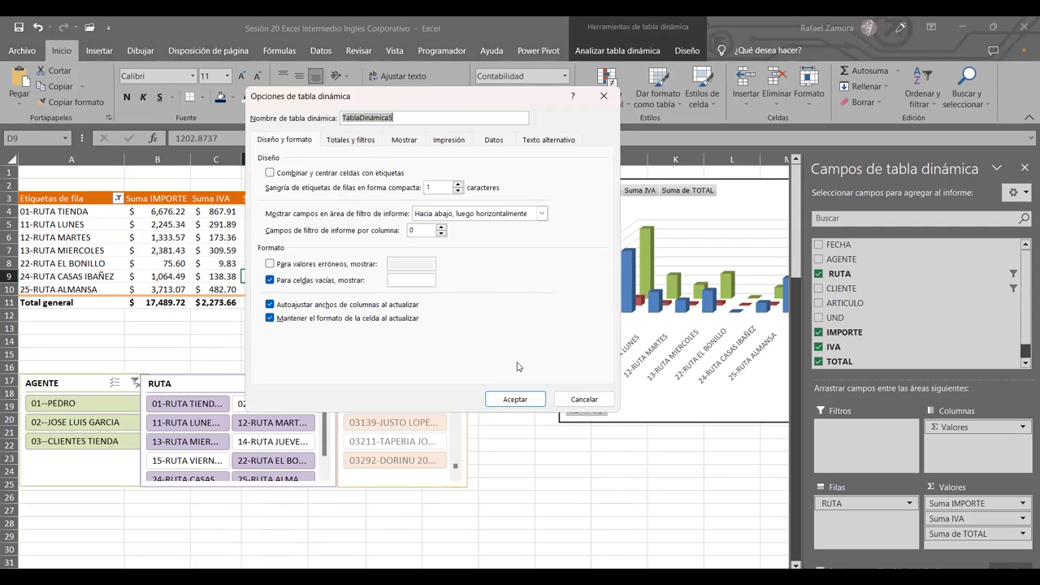
left_click(405, 307)
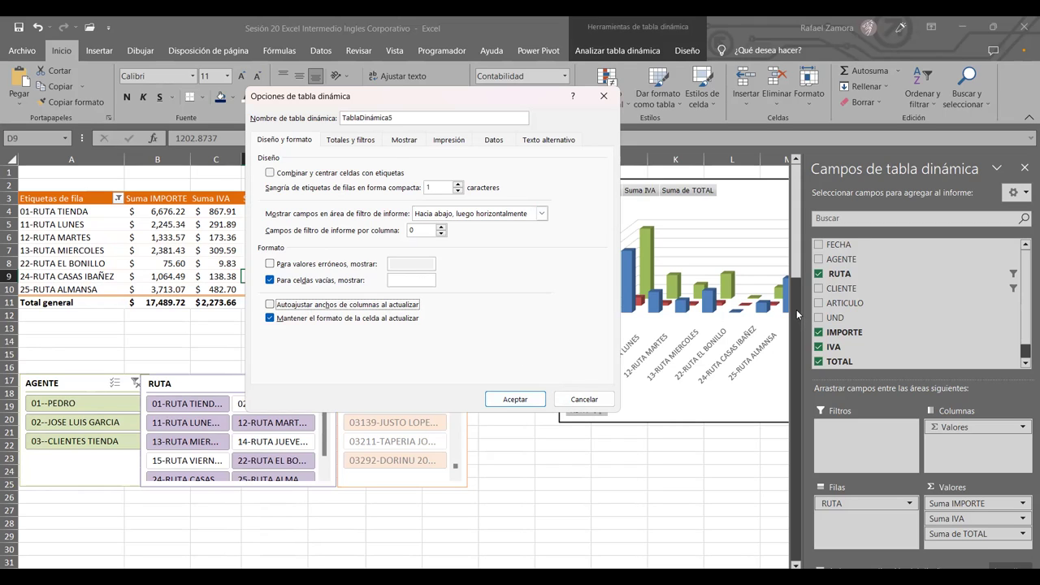
left_click(347, 146)
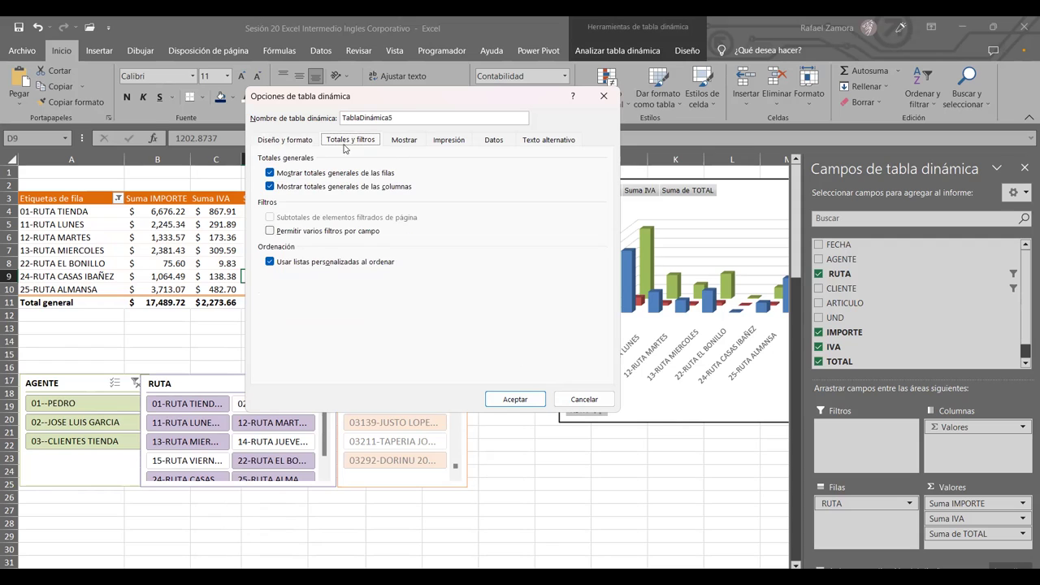
left_click(402, 143)
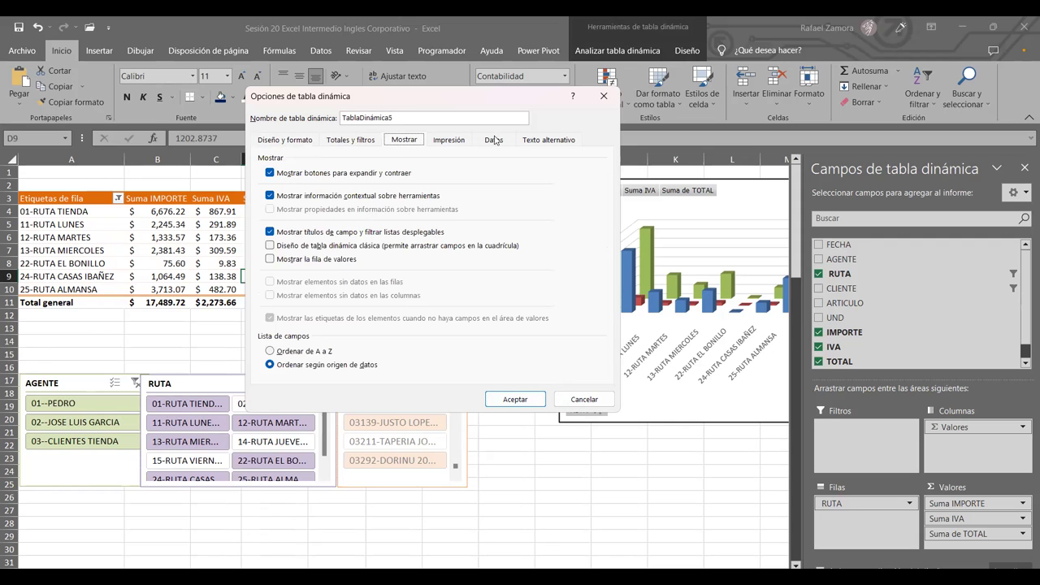
left_click(453, 146)
left_click(485, 147)
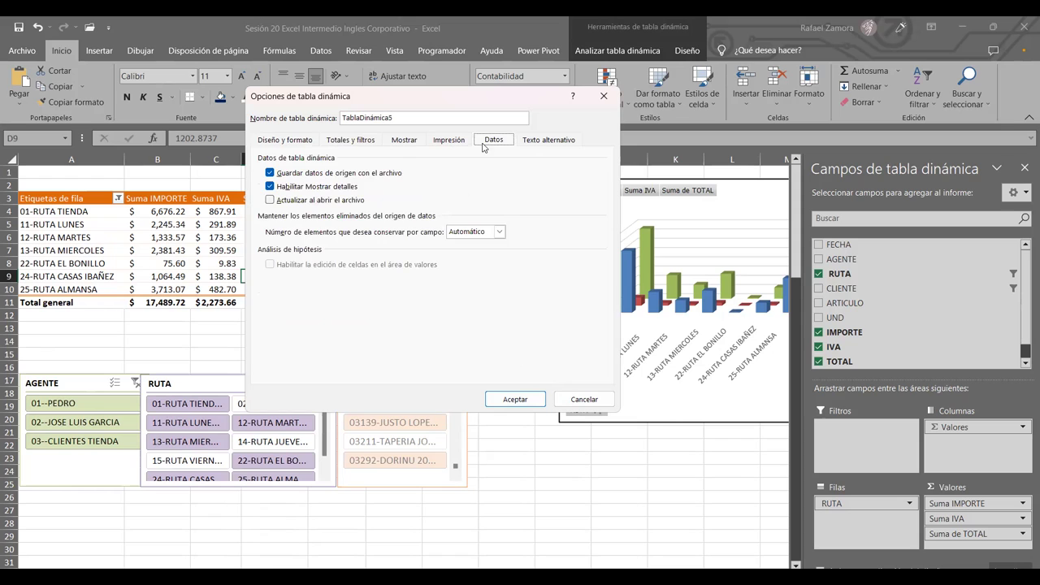
left_click(543, 142)
left_click(288, 143)
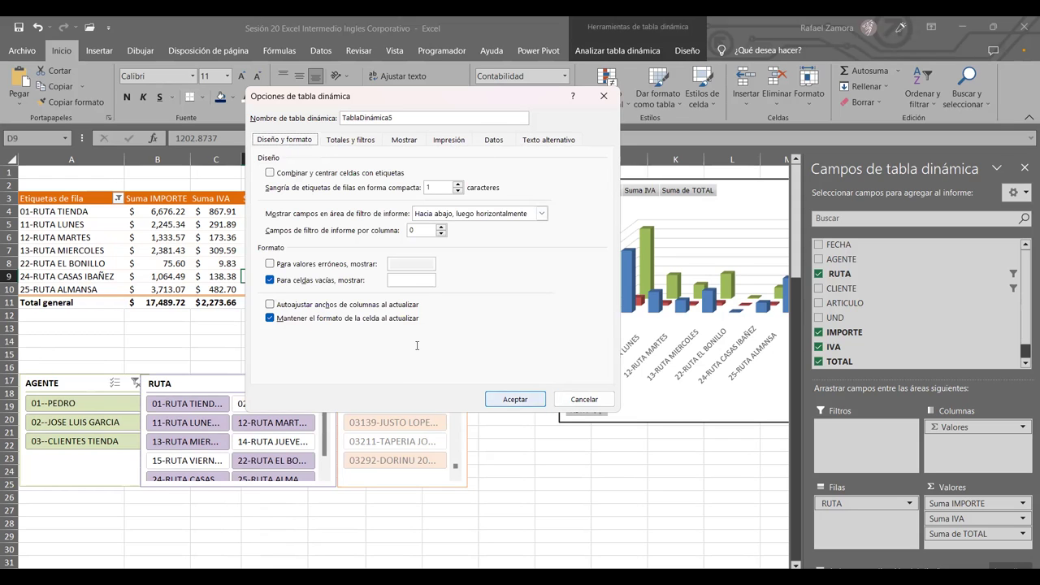
left_click(578, 399)
Nudge the RUTA and CLIENTE slicers so all three sit in line without overlapping.
left_click_drag(236, 390, 240, 386)
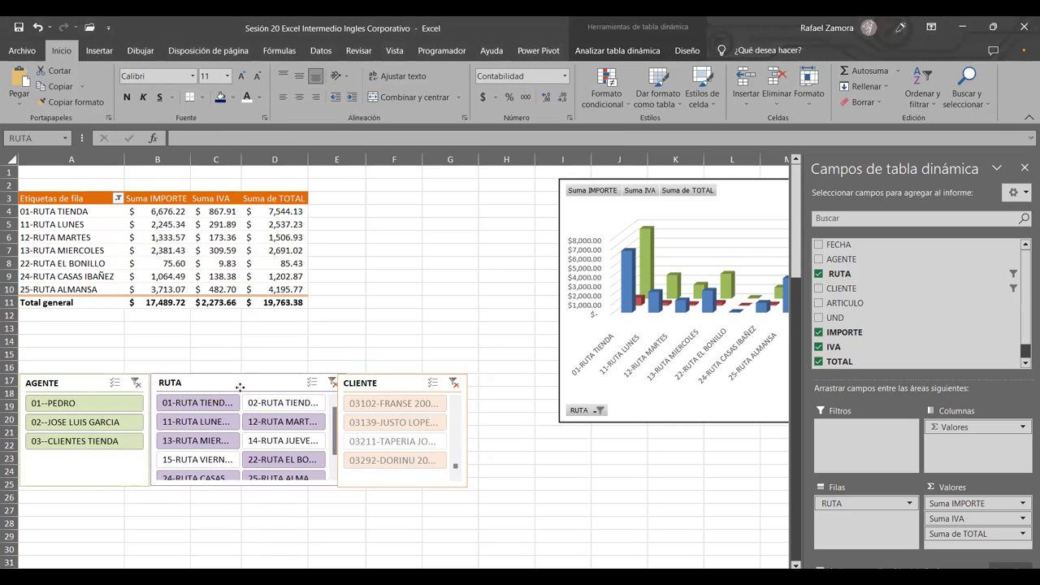
left_click_drag(398, 389, 404, 382)
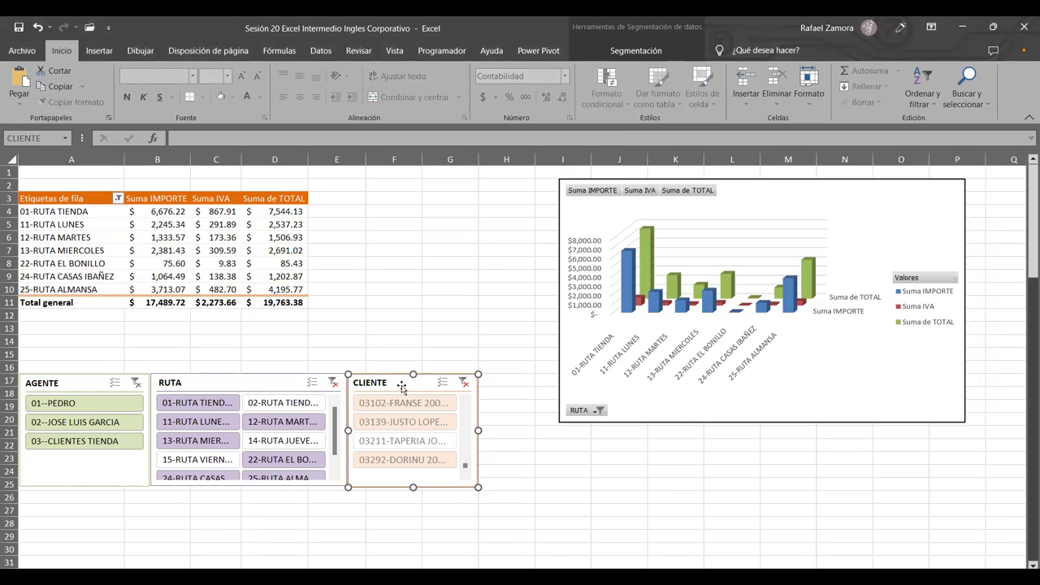
left_click(522, 455)
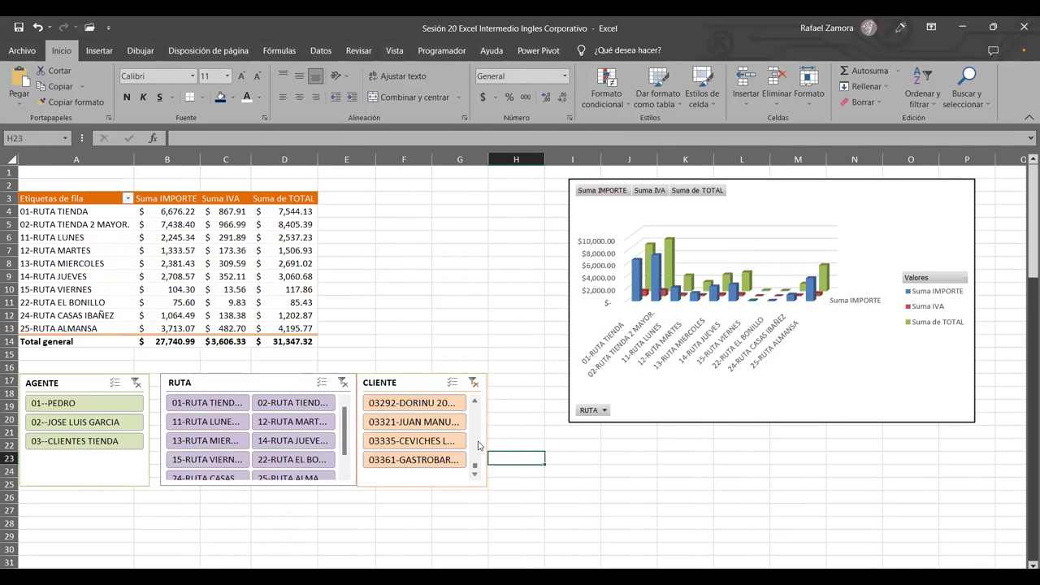
Clear the CLIENTE slicer's filter so the pivot shows all ten routes, TOTAL $ 32,861.79.
left_click(473, 382)
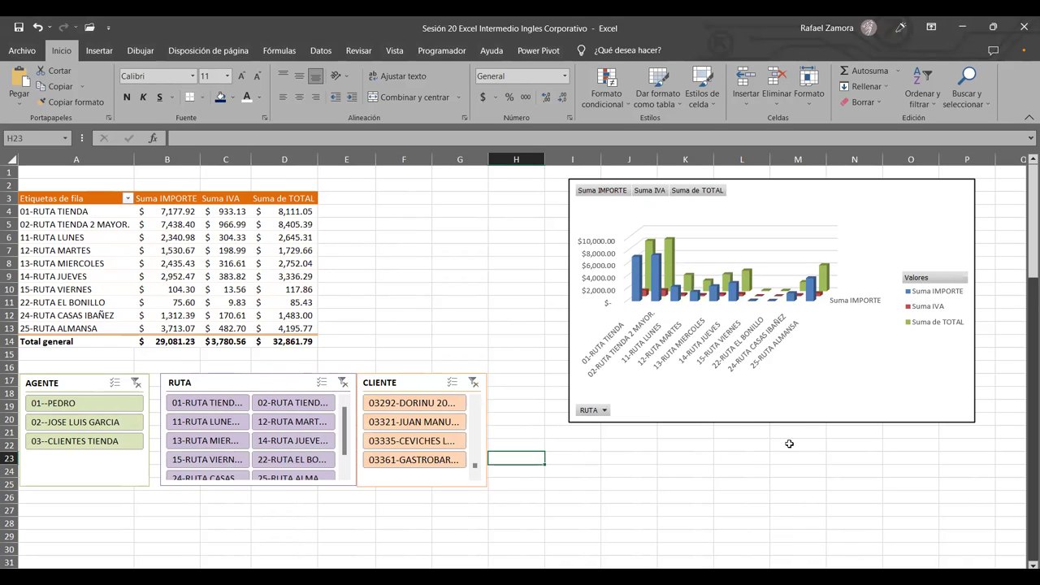
left_click(401, 383)
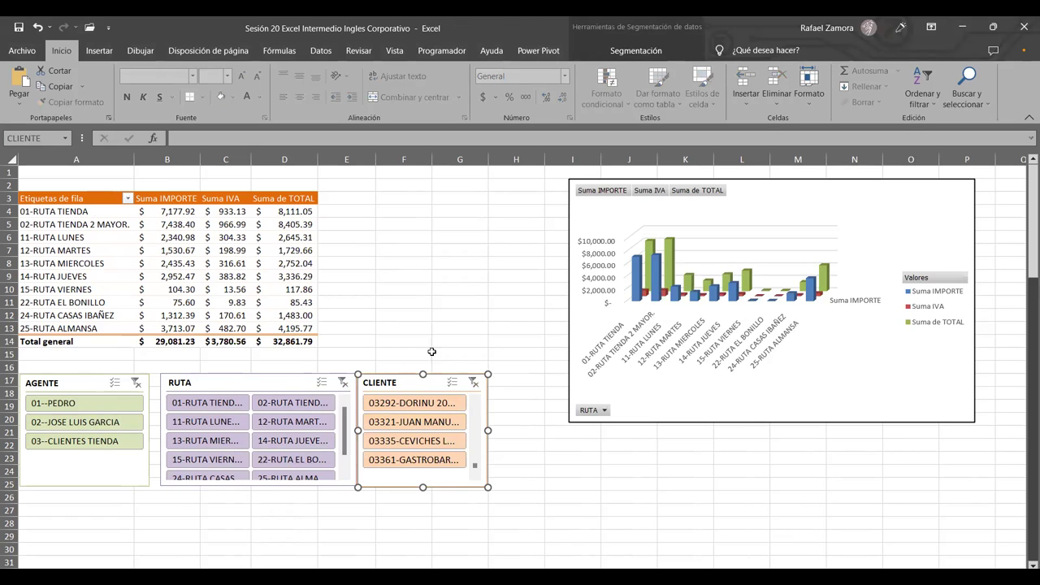
left_click(279, 380)
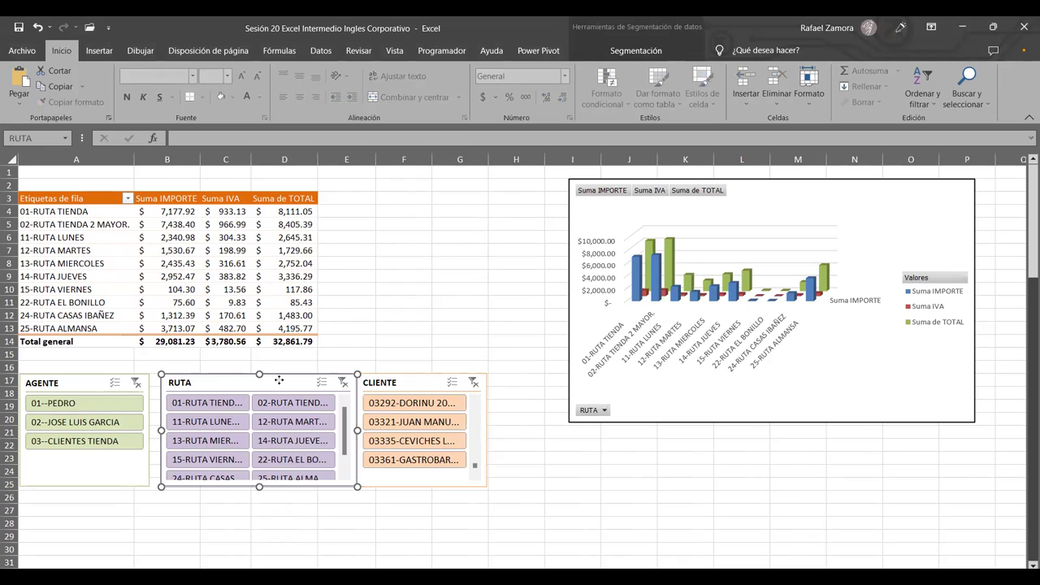
right_click(278, 380)
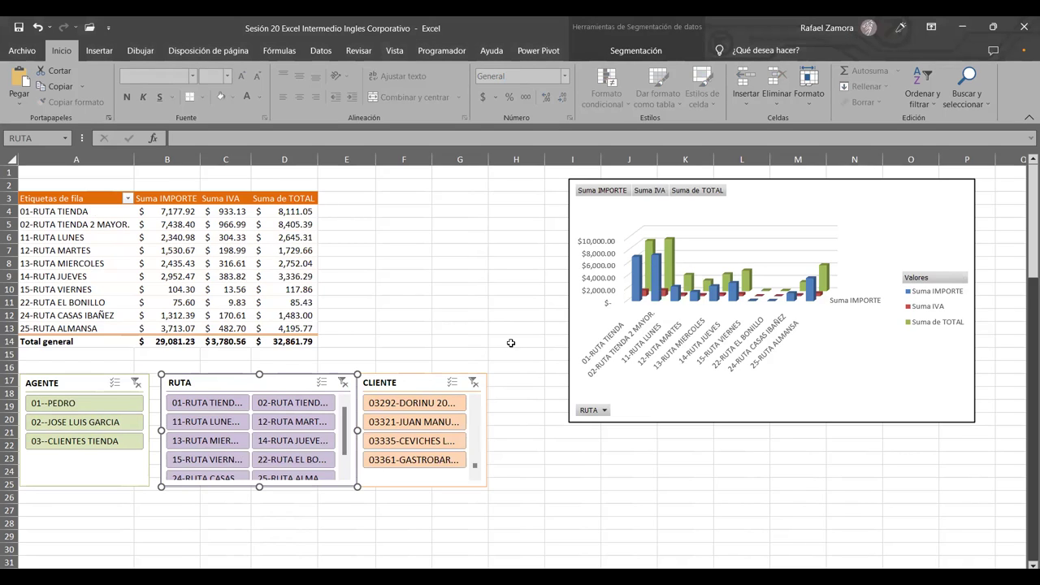
left_click(531, 342)
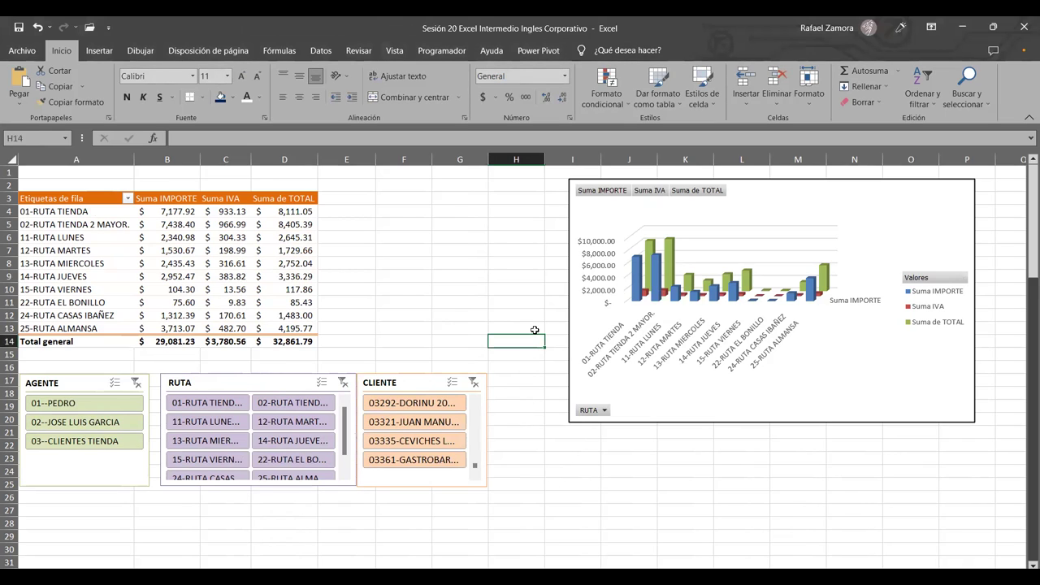
left_click(471, 296)
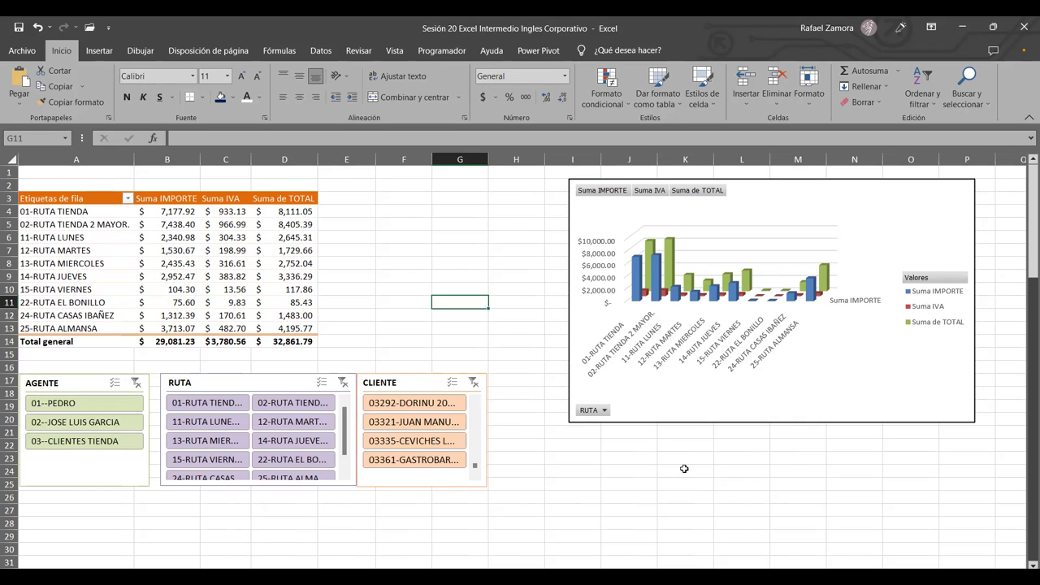
left_click(297, 261)
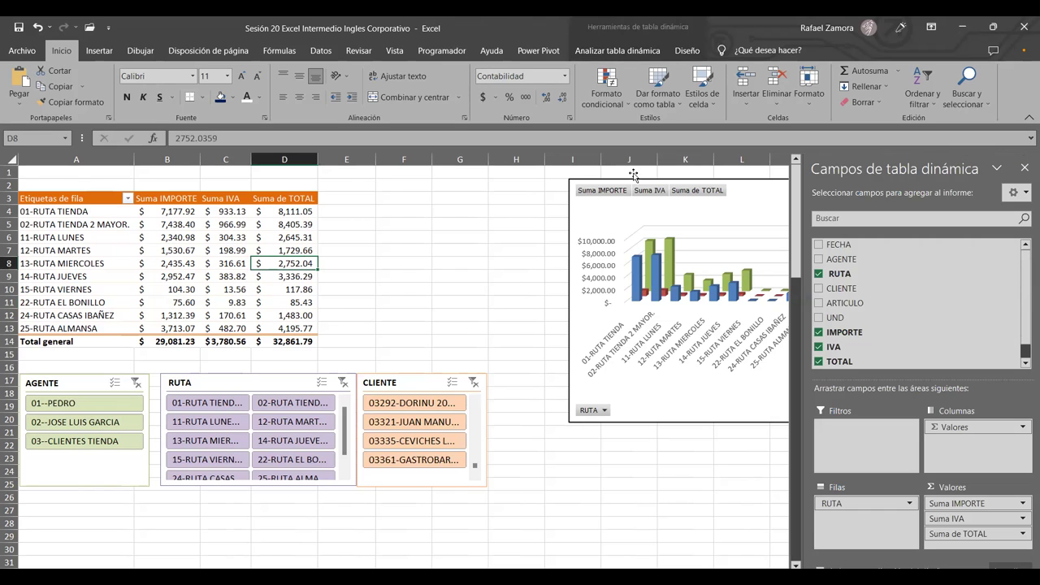
left_click(576, 204)
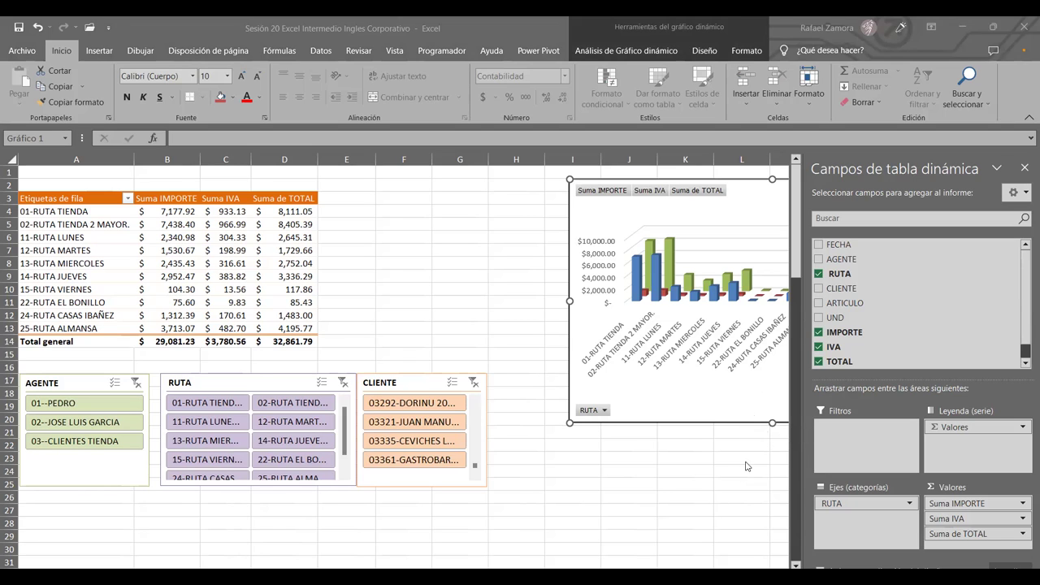
left_click(682, 457)
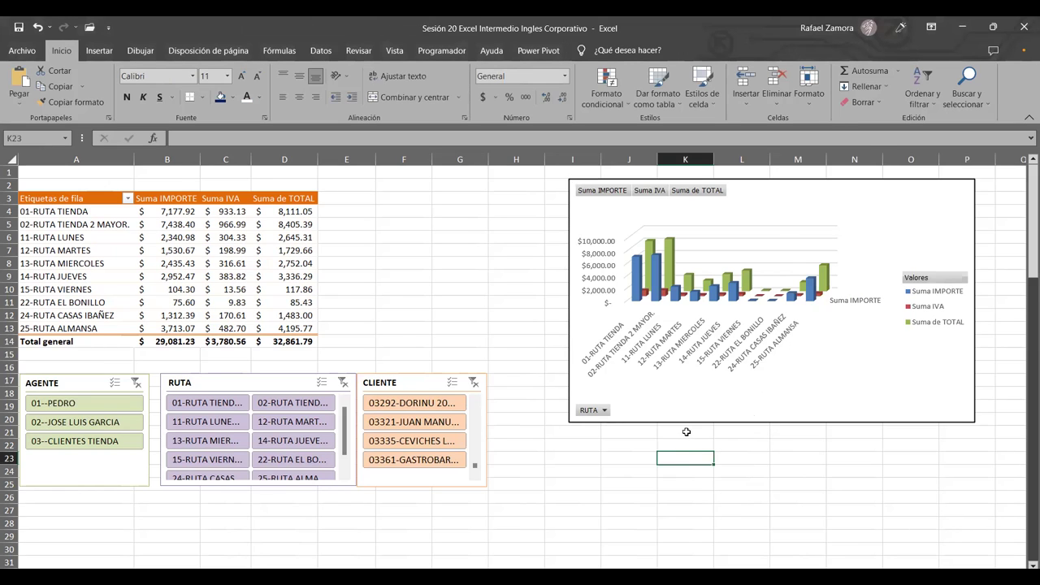
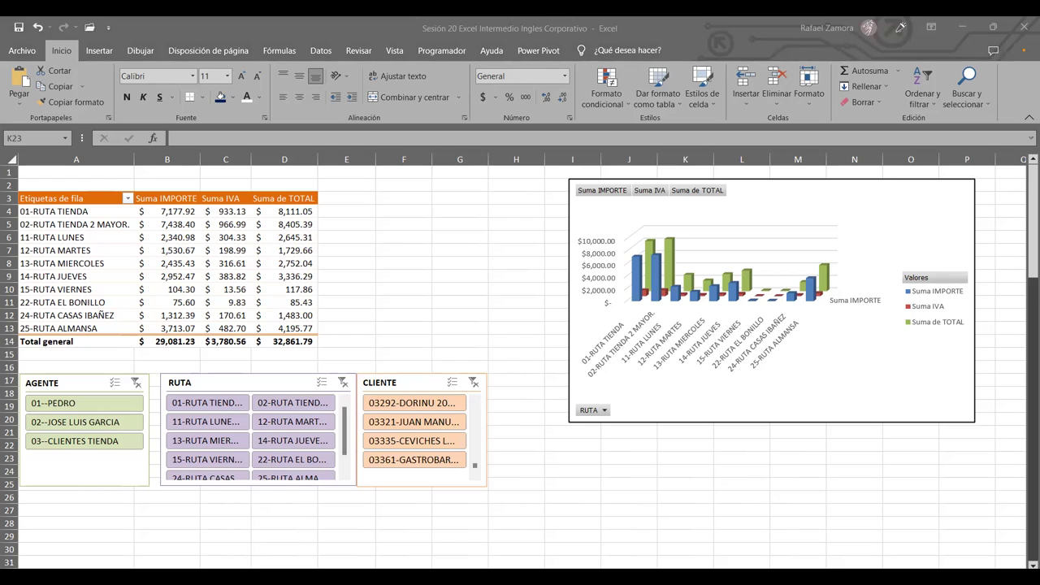
Select an empty cell on Hoja2 to clear the current selection.
left_click(530, 352)
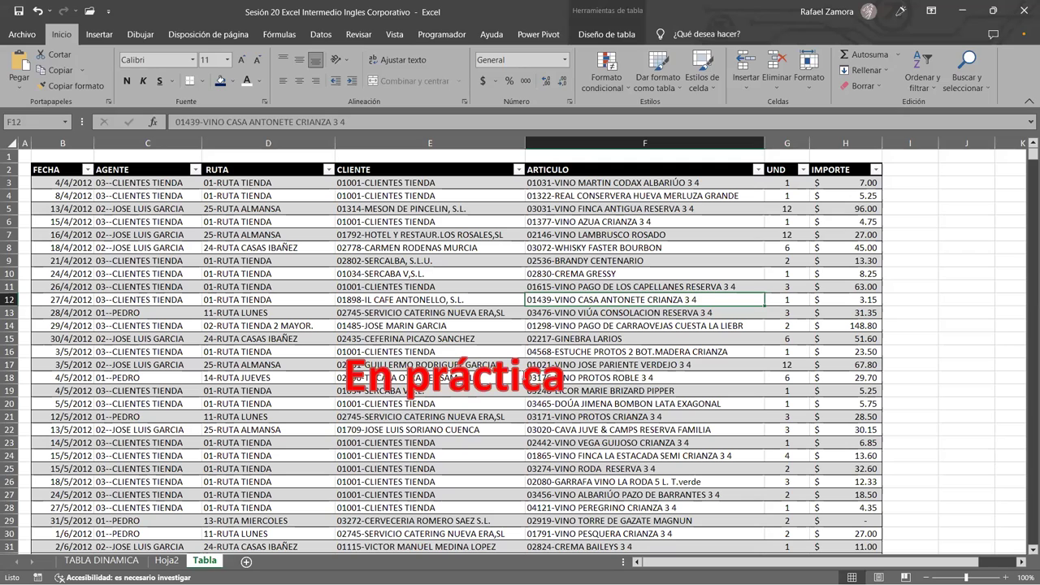
Move the En práctica rectangle onto Hoja2, placing it between the route pivot table and 3D chart.
left_click(523, 374)
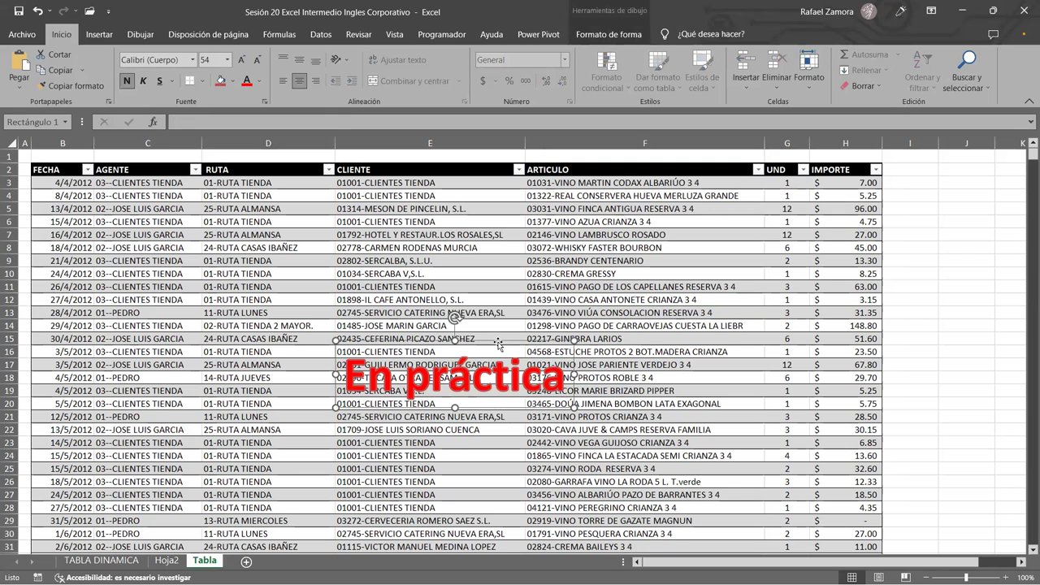
key("Delete")
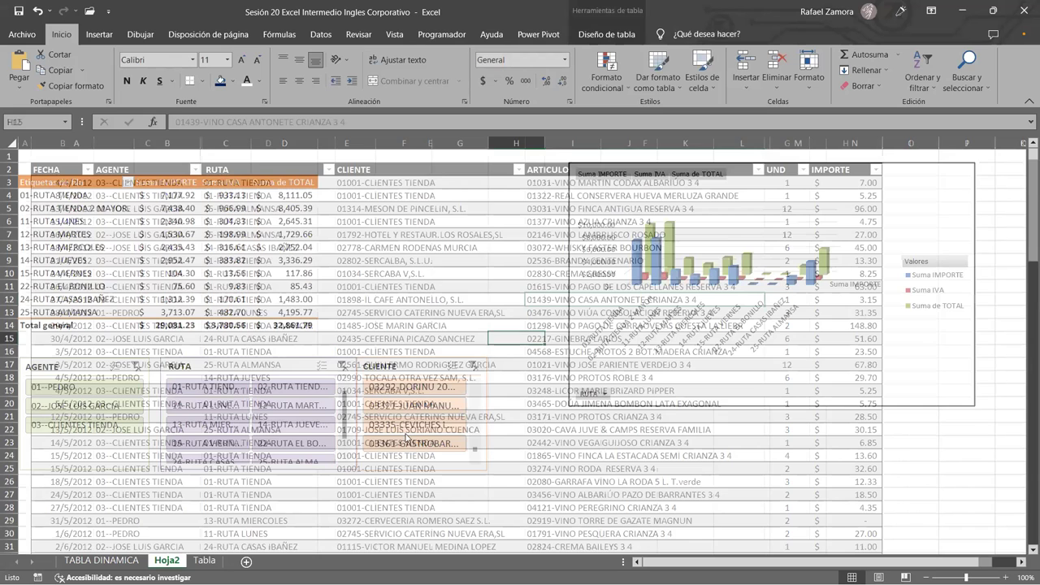
key("ctrl+v")
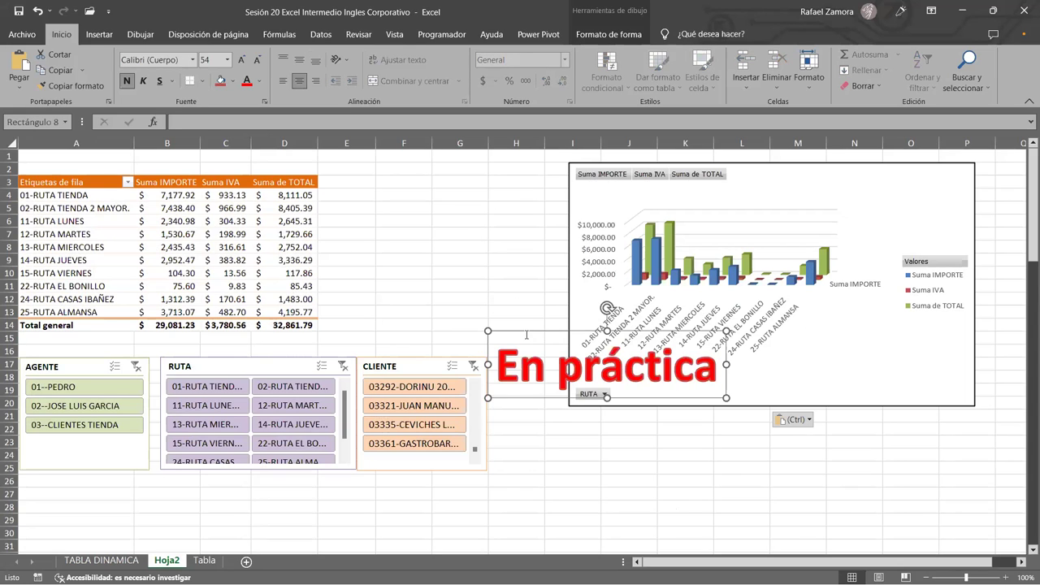
mouse_move(524, 329)
left_mouse_down()
mouse_move(418, 173)
mouse_move(366, 210)
left_mouse_up()
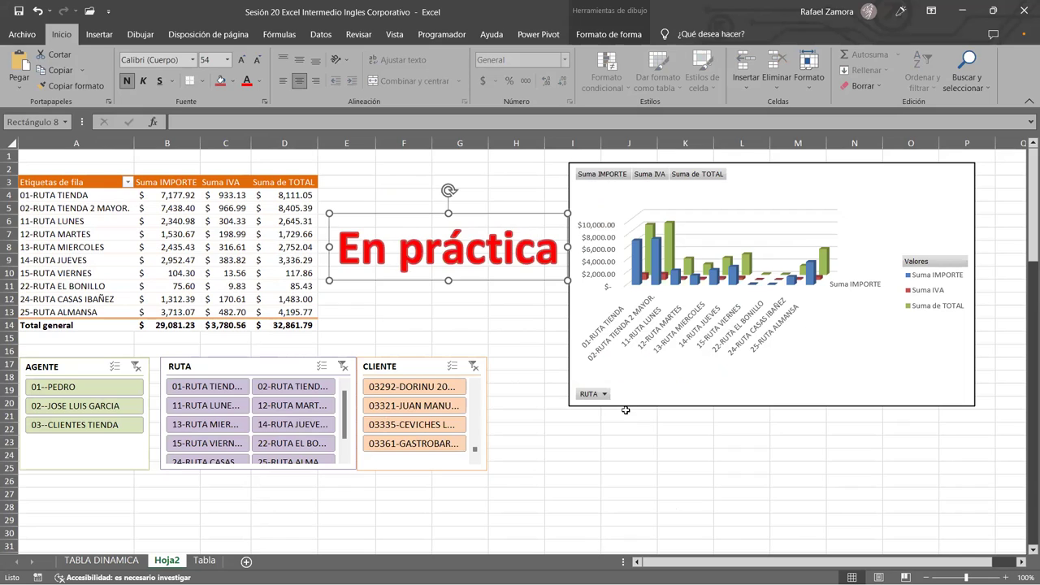
left_click(749, 470)
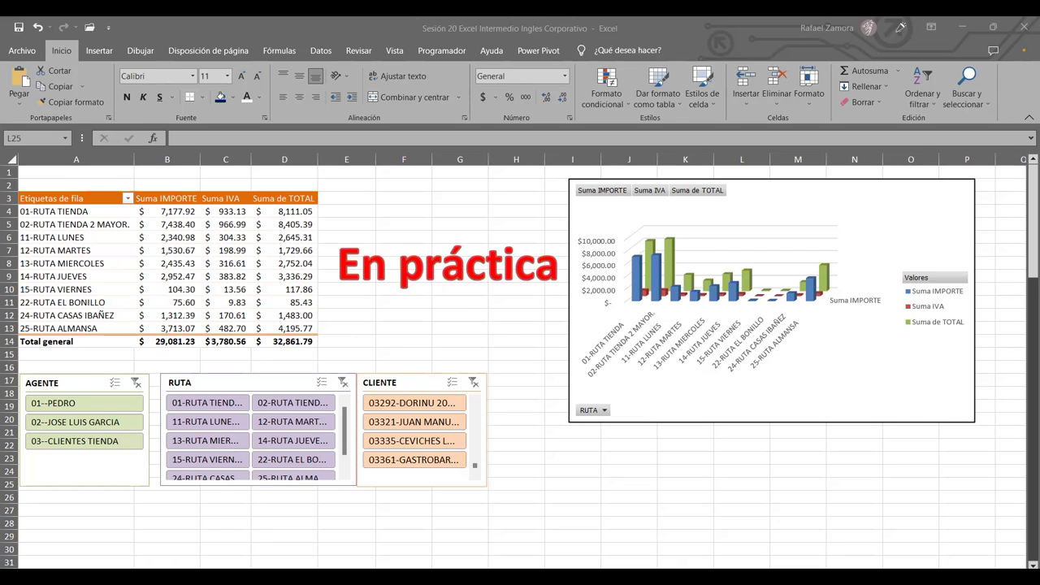
Select cells beside the pivot table, below the chart, and inside the route pivot table on Hoja2.
left_click(503, 353)
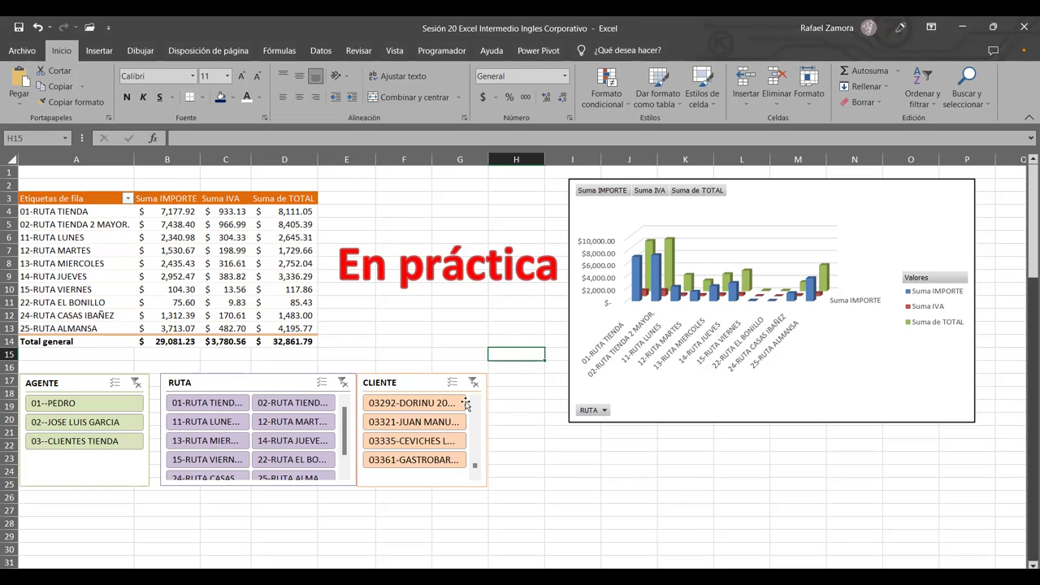
left_click(568, 483)
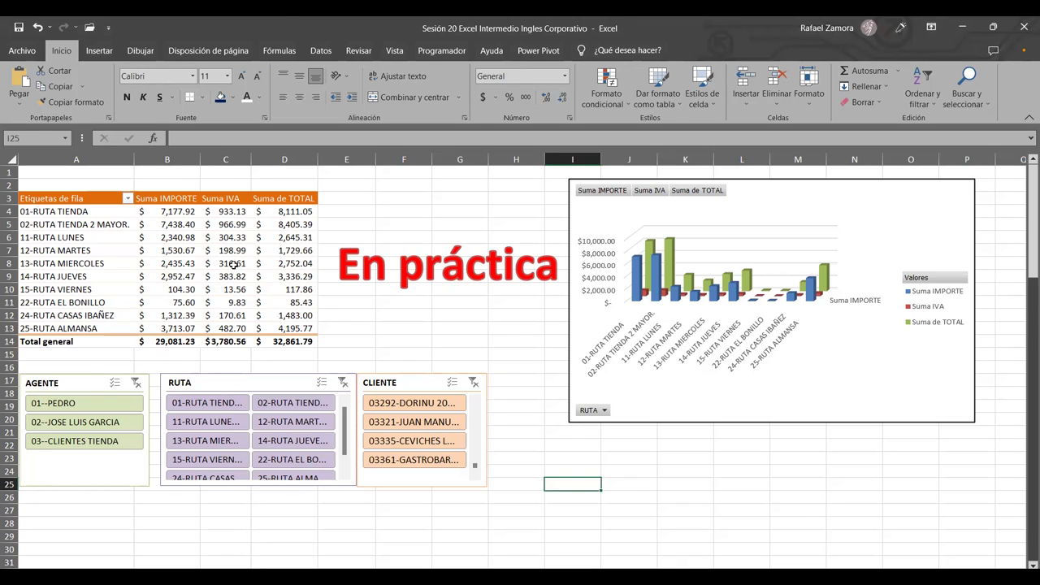
left_click(233, 265)
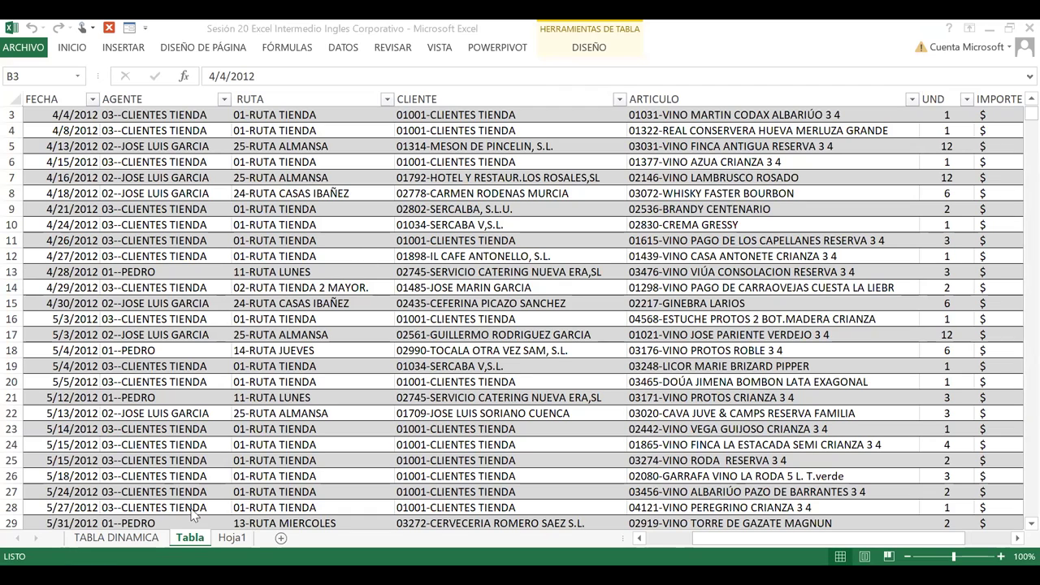
From the Tabla sheet, insert an empty pivot table based on Tabla1 into a new worksheet.
left_click(234, 538)
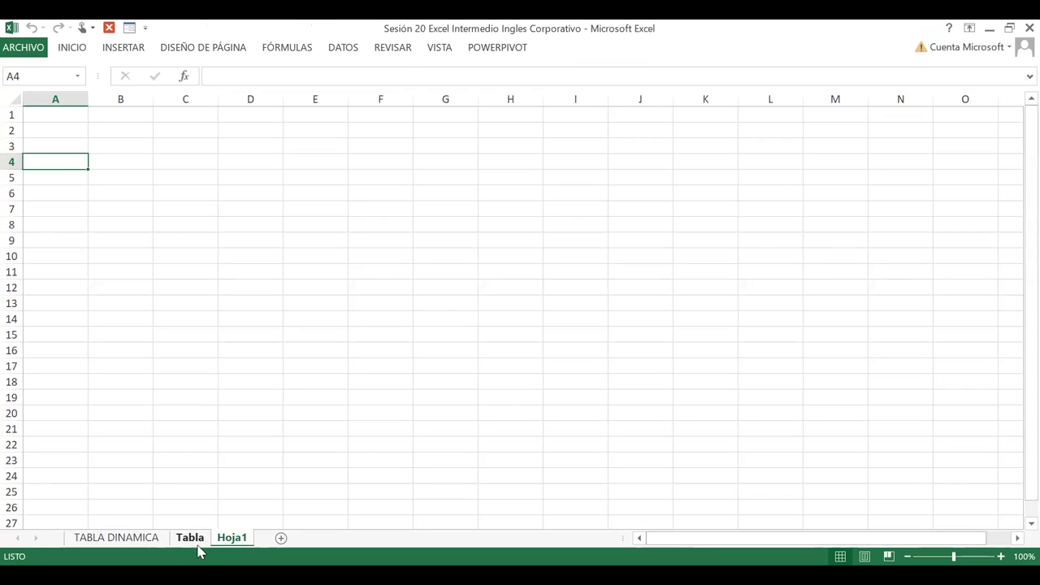
left_click(191, 538)
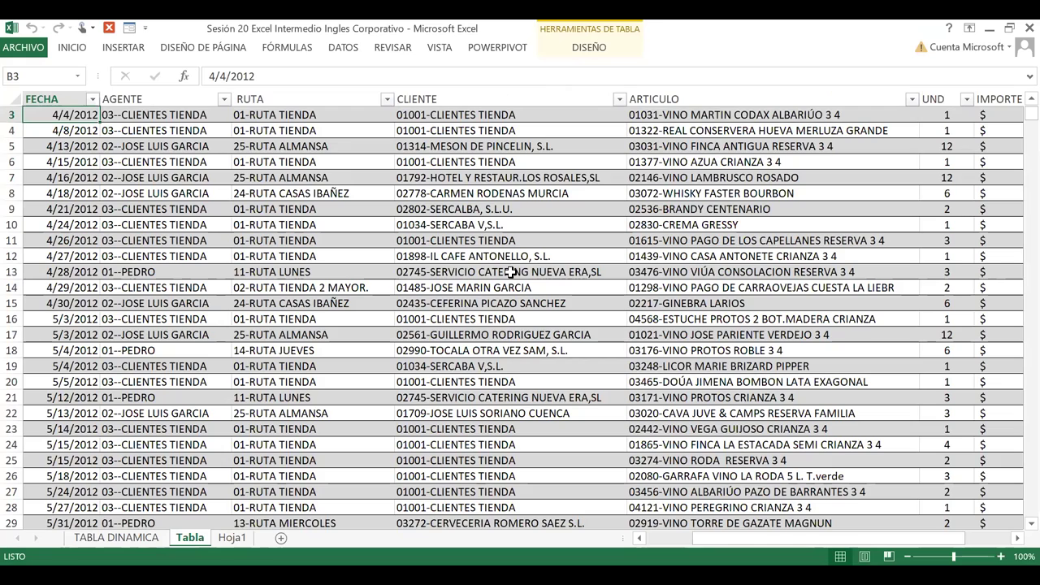
scroll(520, 239, "up", 1)
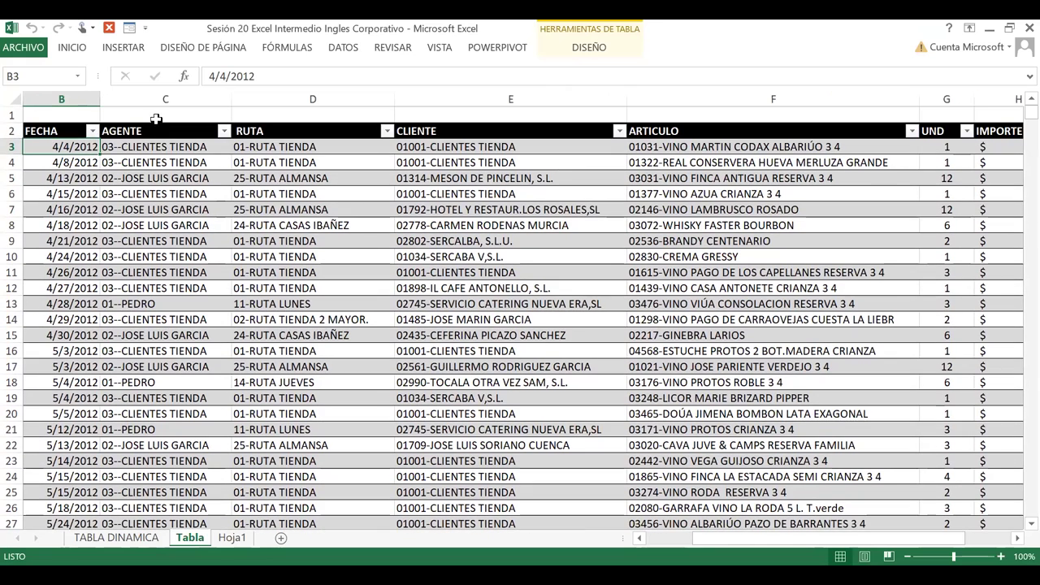
left_click(130, 51)
left_click(22, 77)
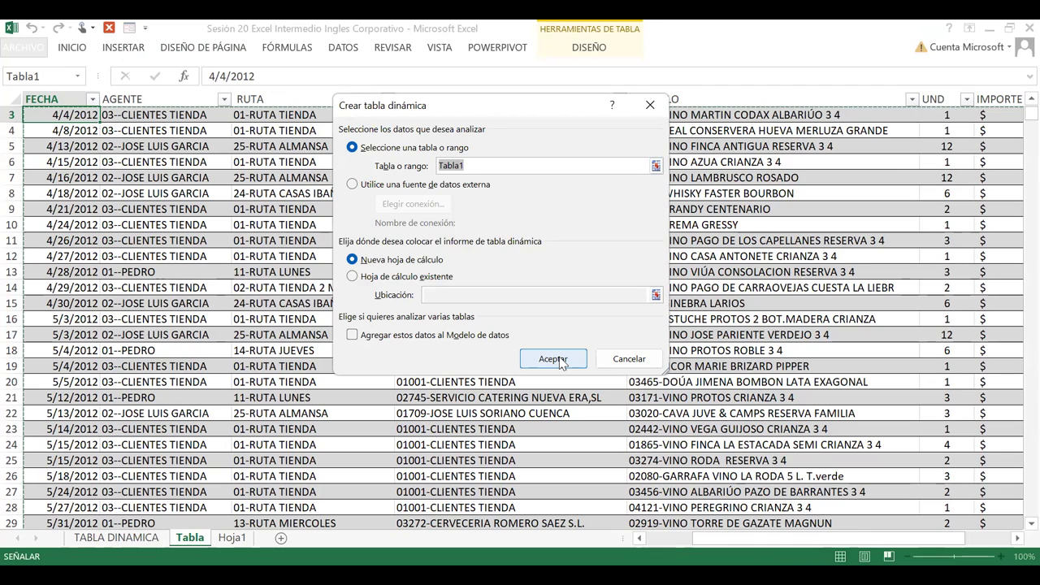
left_click(559, 362)
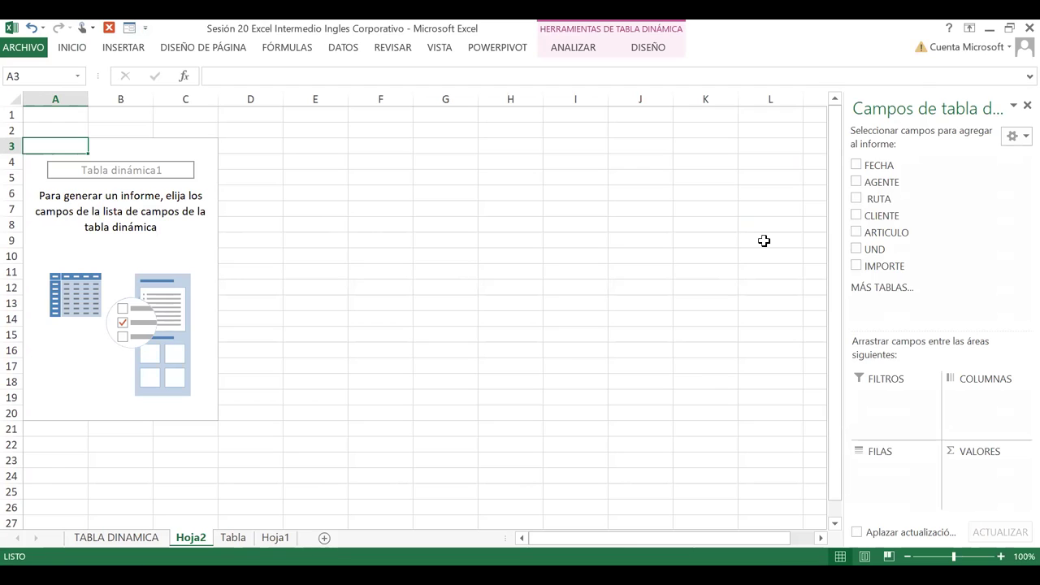
Place AGENTE in rows and IMPORTE in values, showing three agents totalling 29081.23.
mouse_move(943, 182)
left_mouse_down()
mouse_move(896, 205)
mouse_move(910, 491)
left_mouse_up()
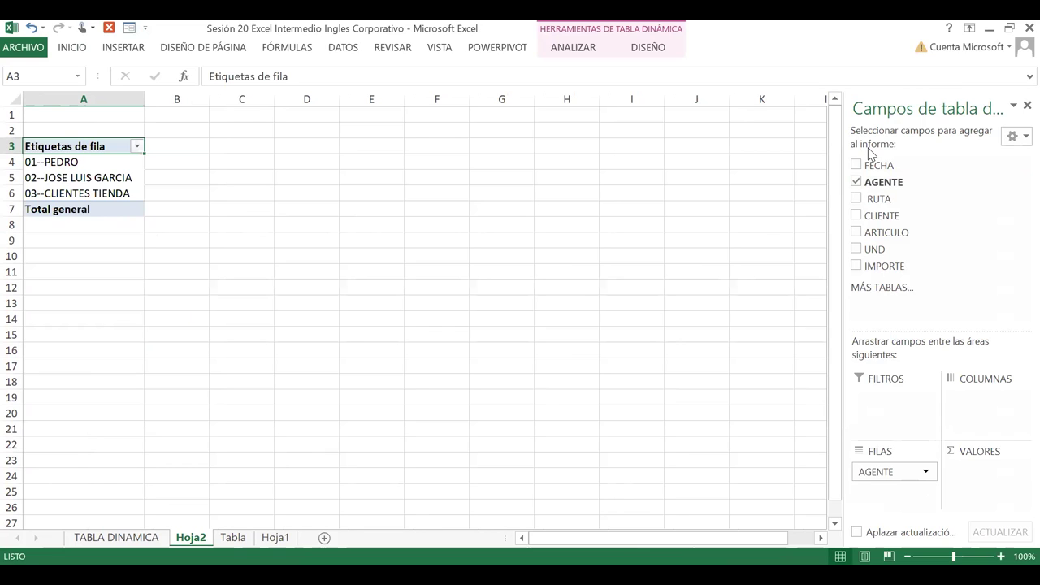
left_click_drag(884, 272, 985, 470)
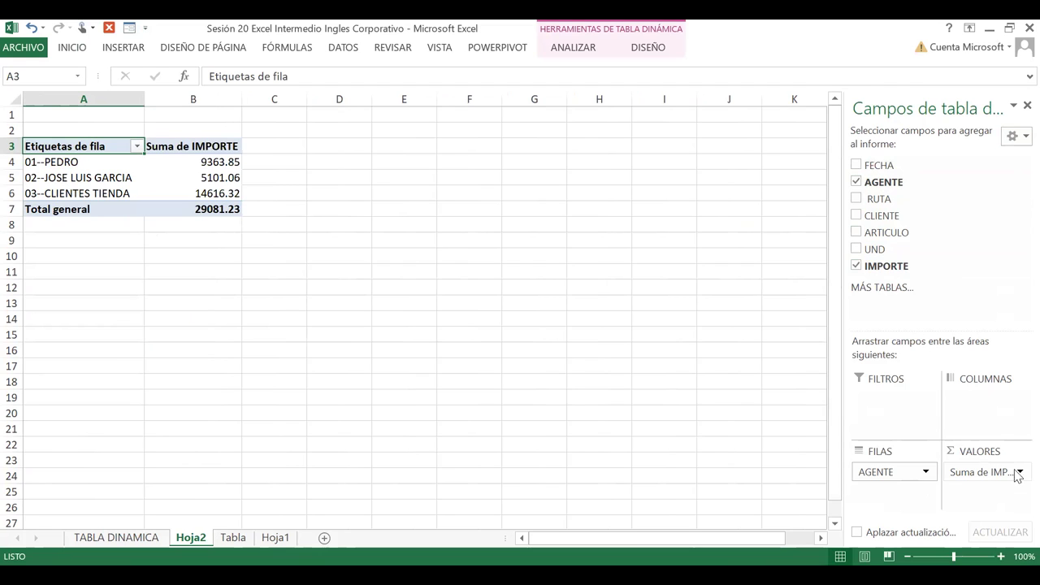
mouse_move(984, 472)
left_click(1015, 472)
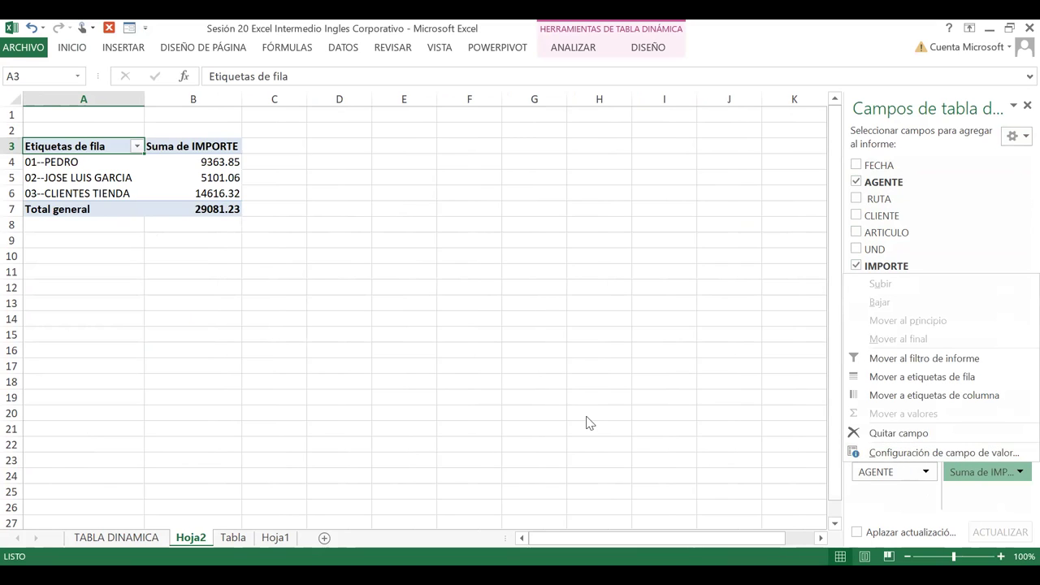
left_click(513, 351)
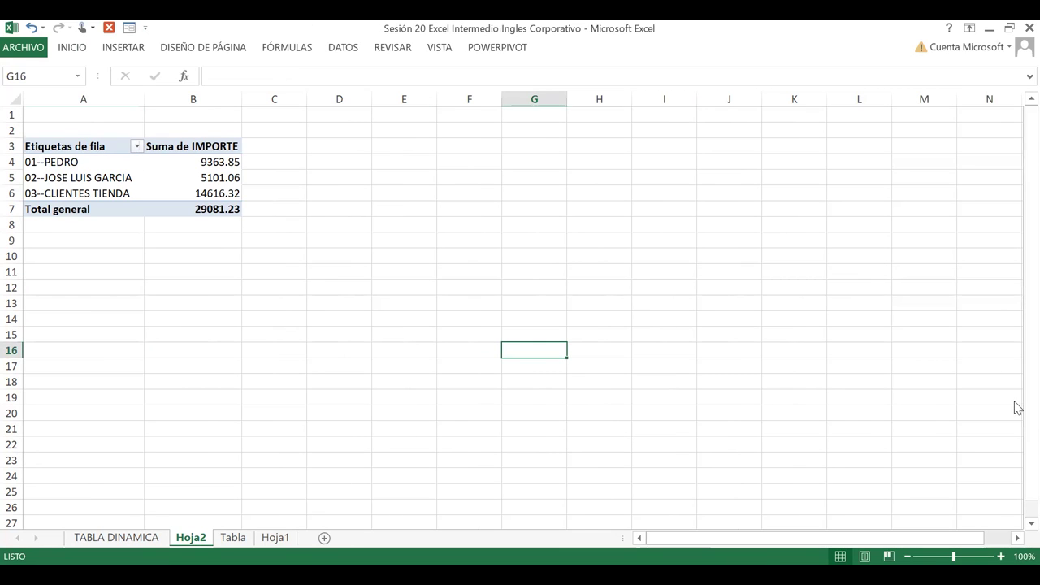
left_click(224, 176)
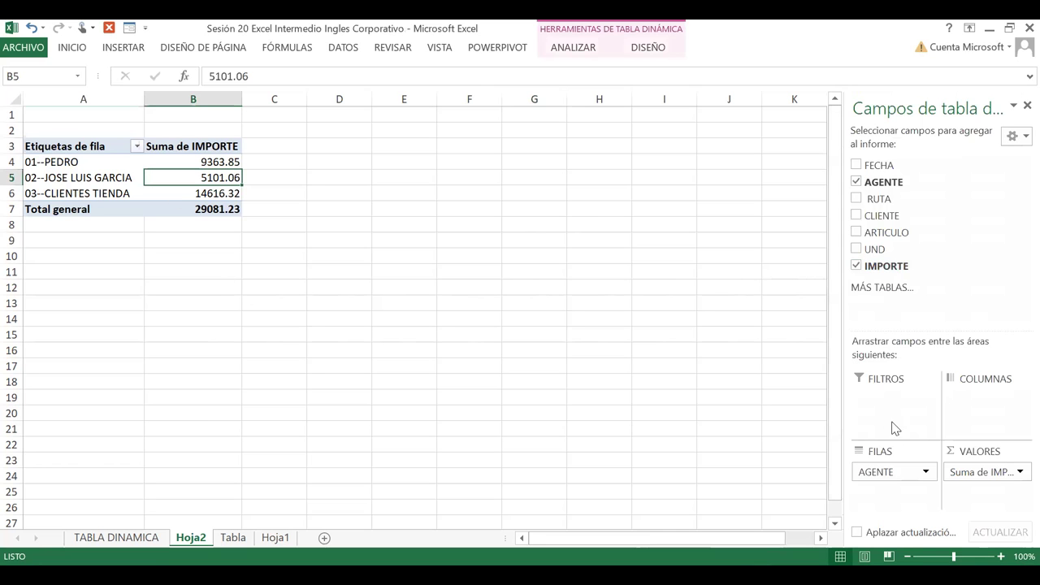
left_click(1018, 472)
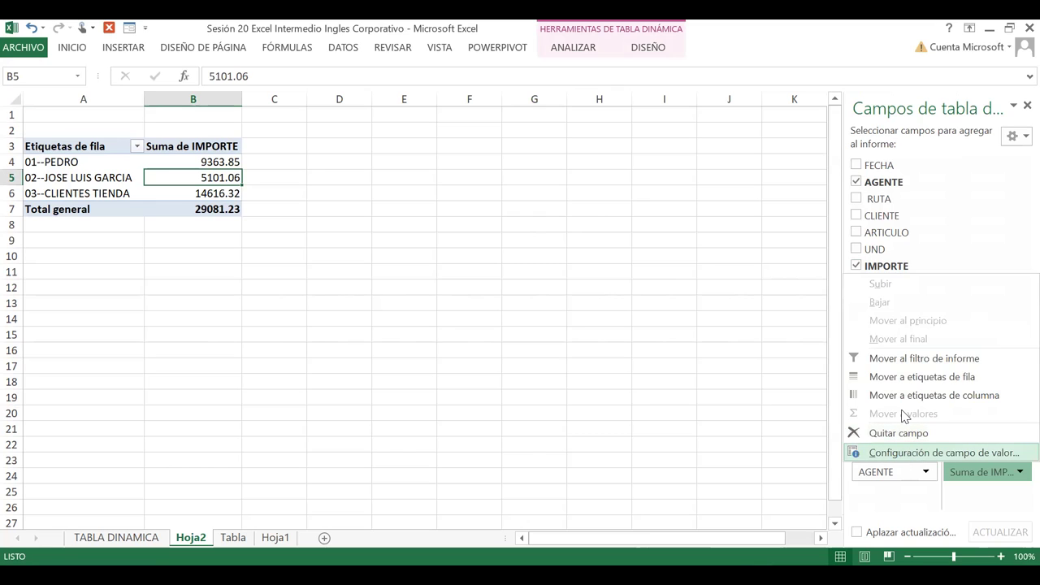
left_click(736, 181)
With a pivot table cell selected, open Insertar gráfico via INSERTAR > Gráfico dinámico.
left_click(593, 224)
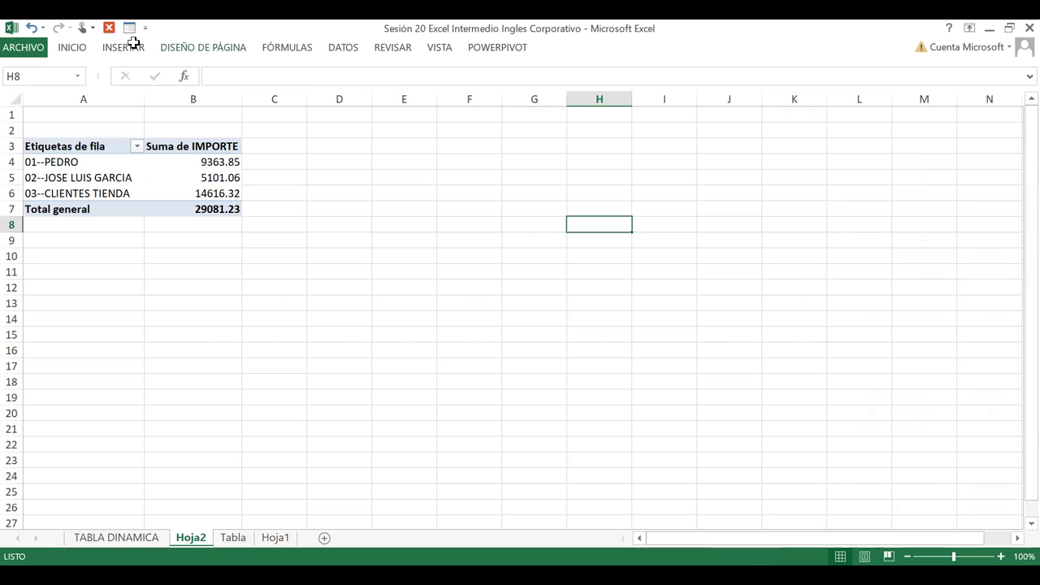
left_click(134, 44)
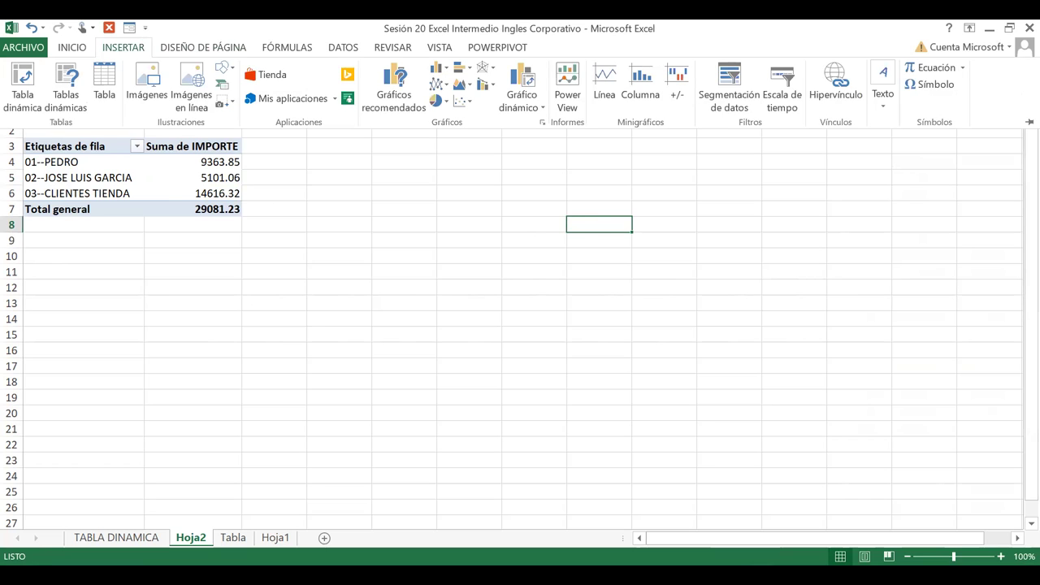
left_click(379, 36)
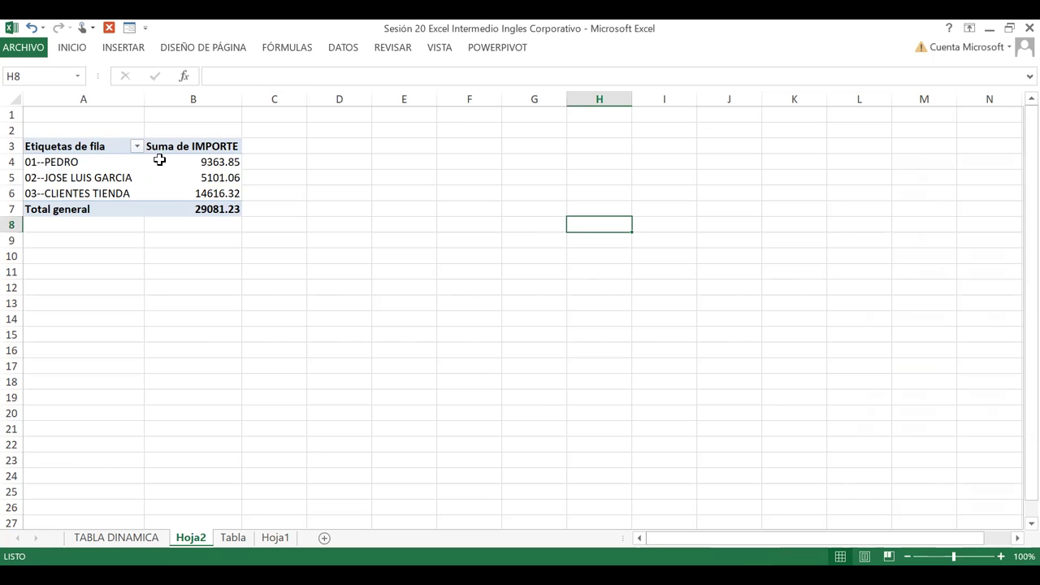
left_click(69, 161)
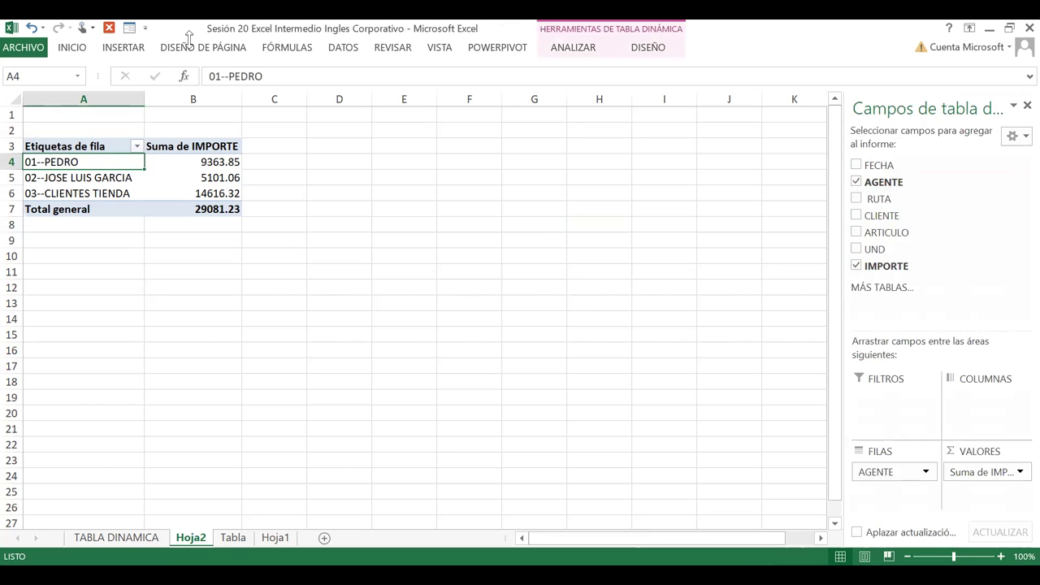
left_click(124, 47)
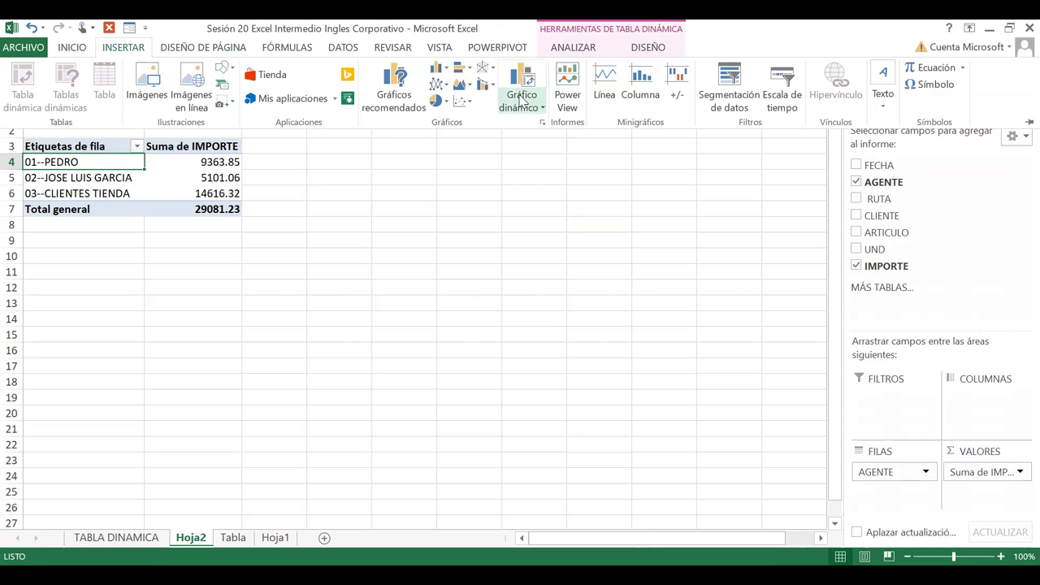
left_click(521, 99)
left_click(543, 130)
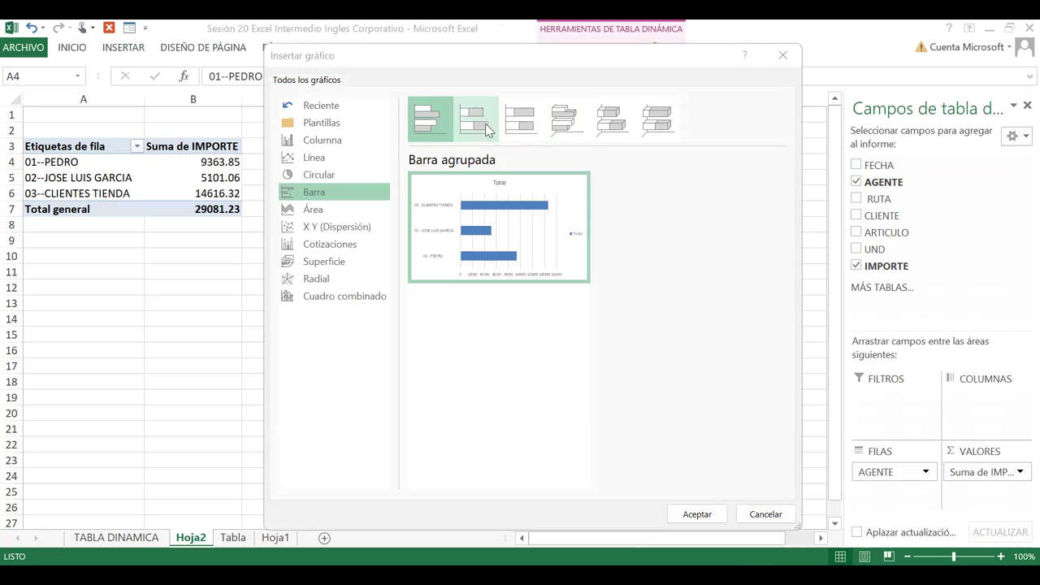
Insert a Columna 3D apilada pivot chart and position it beside the agent pivot table.
left_click(316, 144)
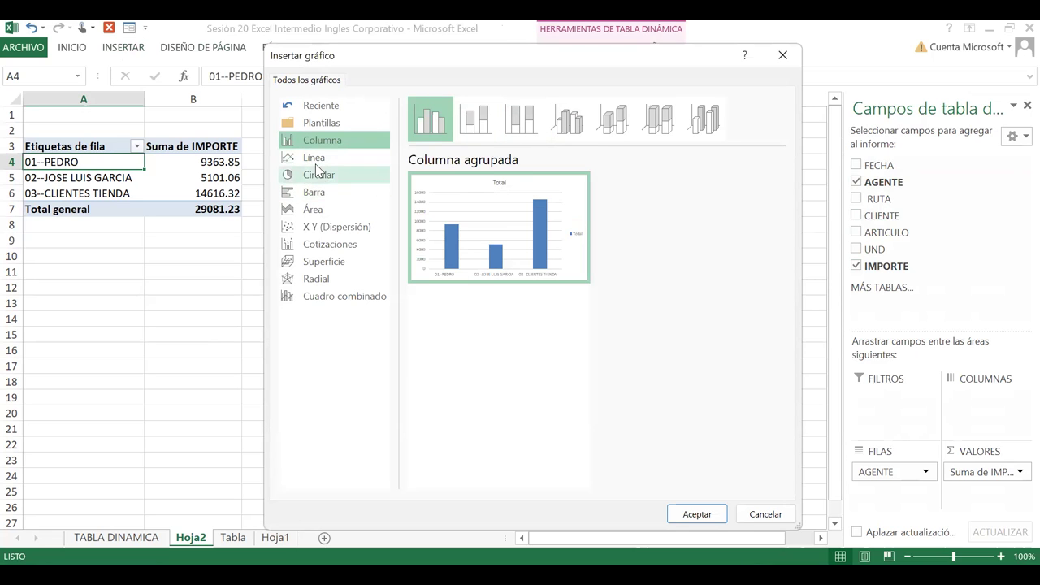
left_click(315, 160)
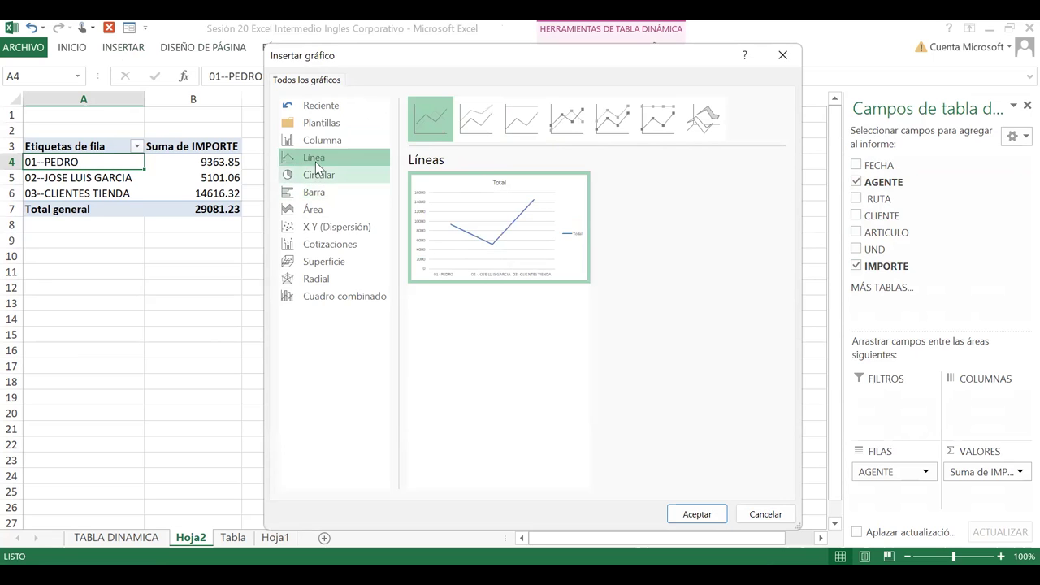
left_click(319, 141)
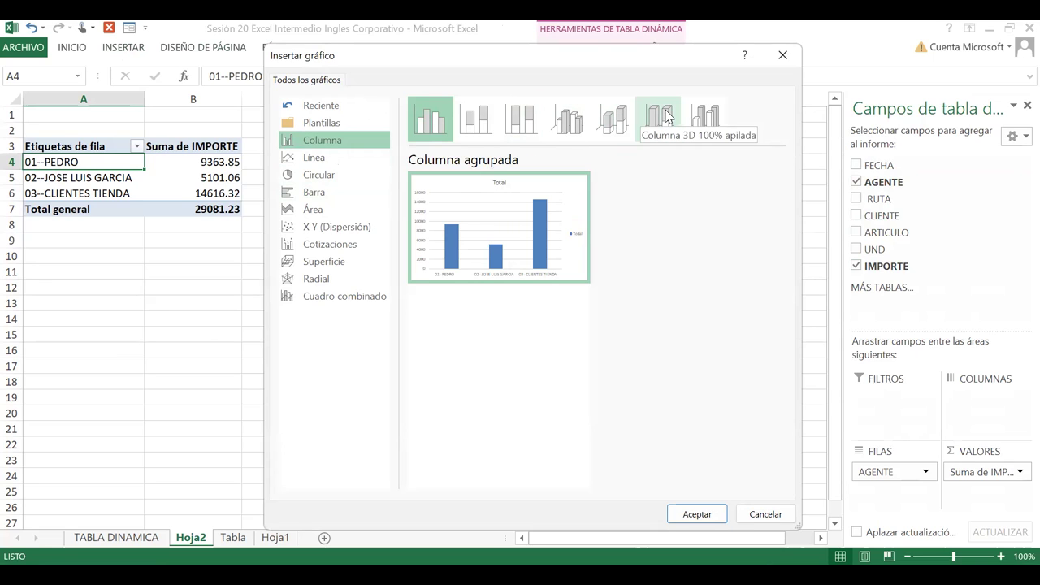
left_click(703, 120)
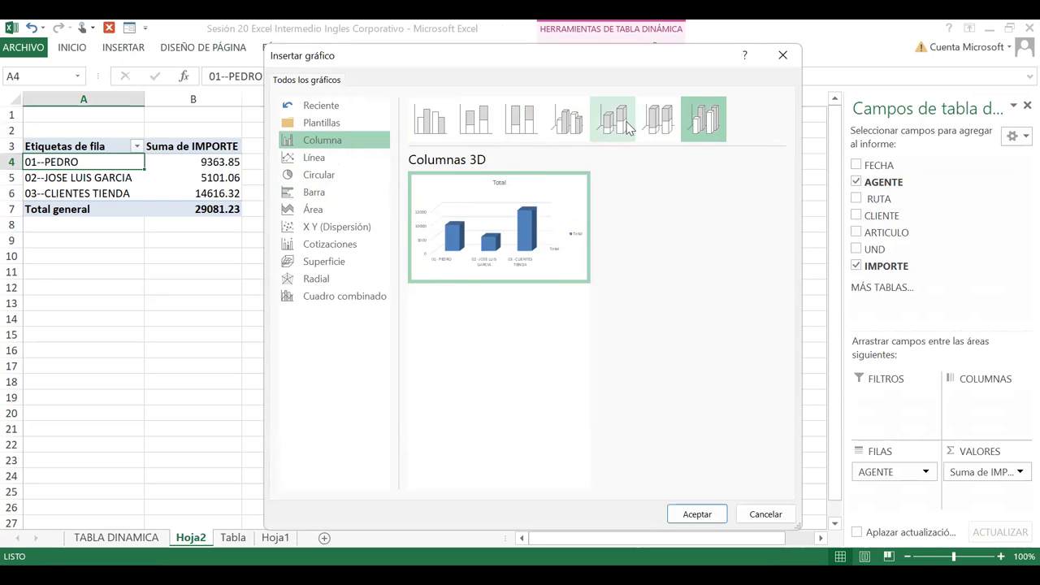
left_click(626, 122)
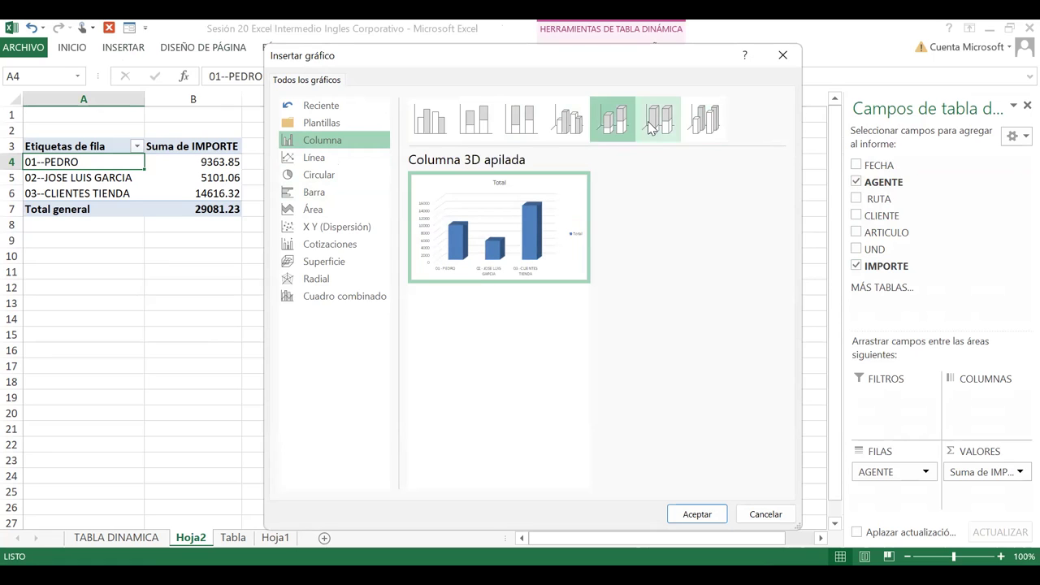
left_click(650, 126)
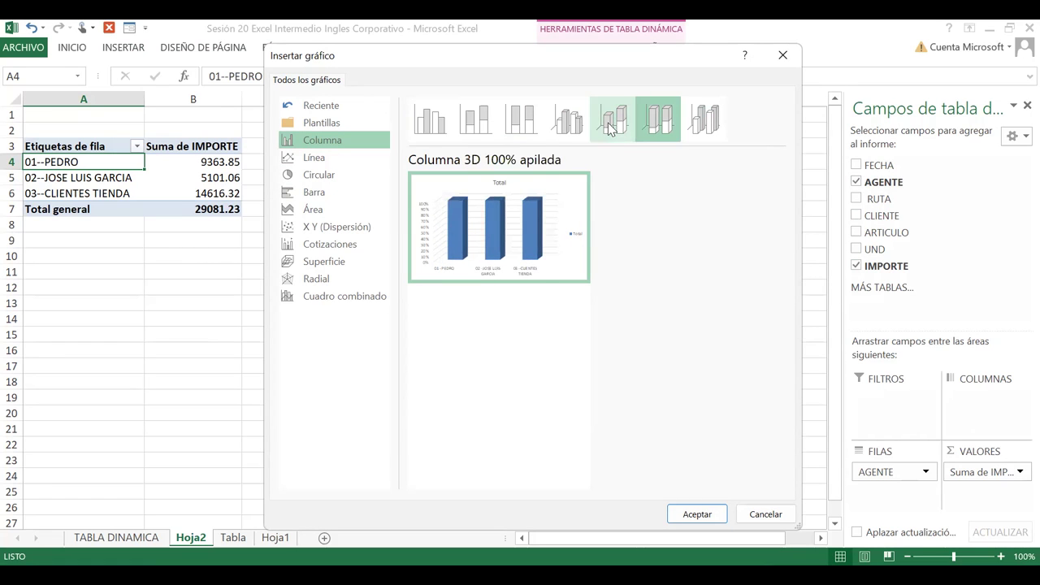
key("Left")
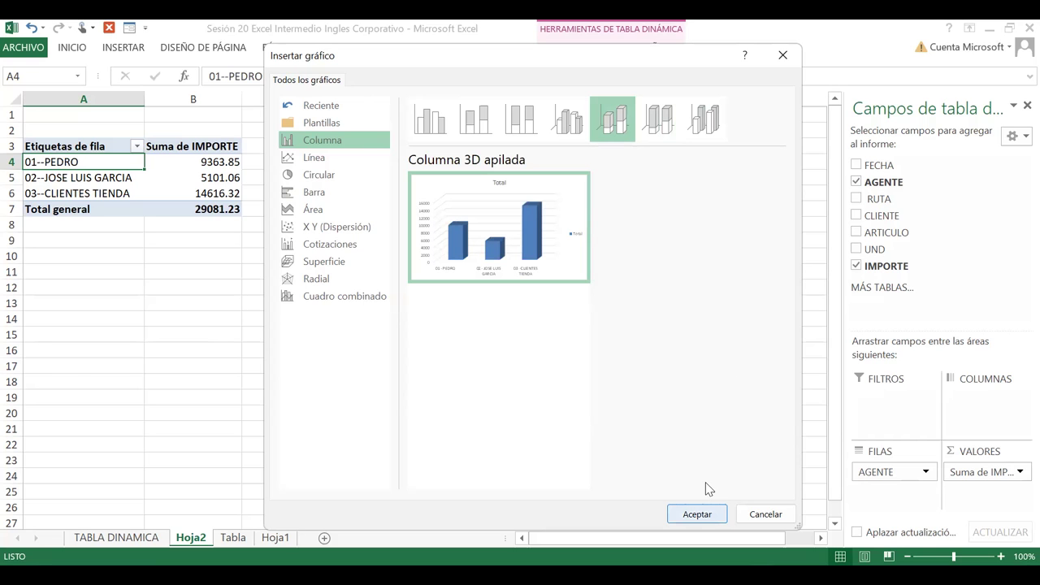
key("Return")
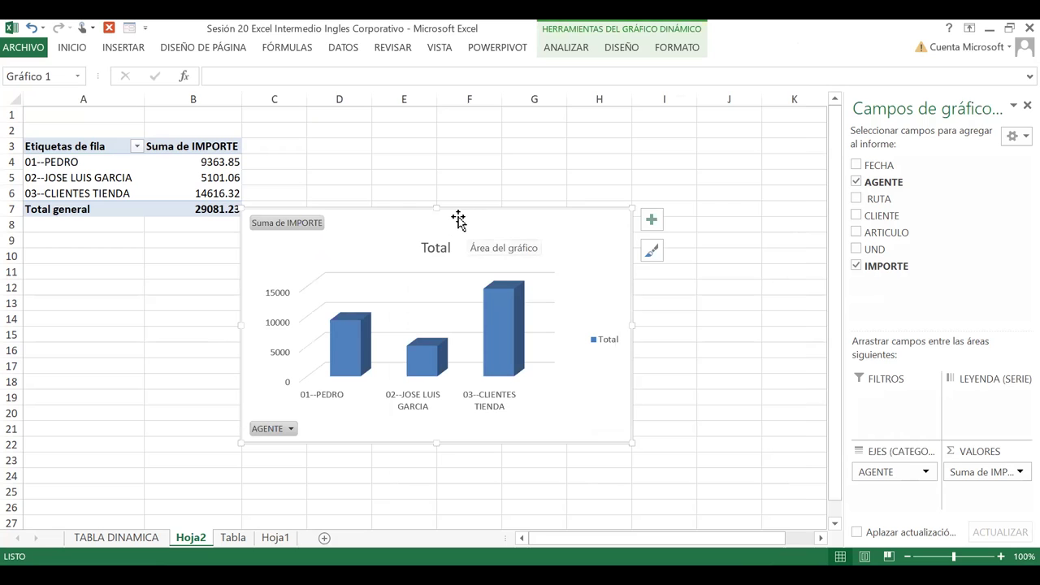
left_click_drag(459, 216, 511, 125)
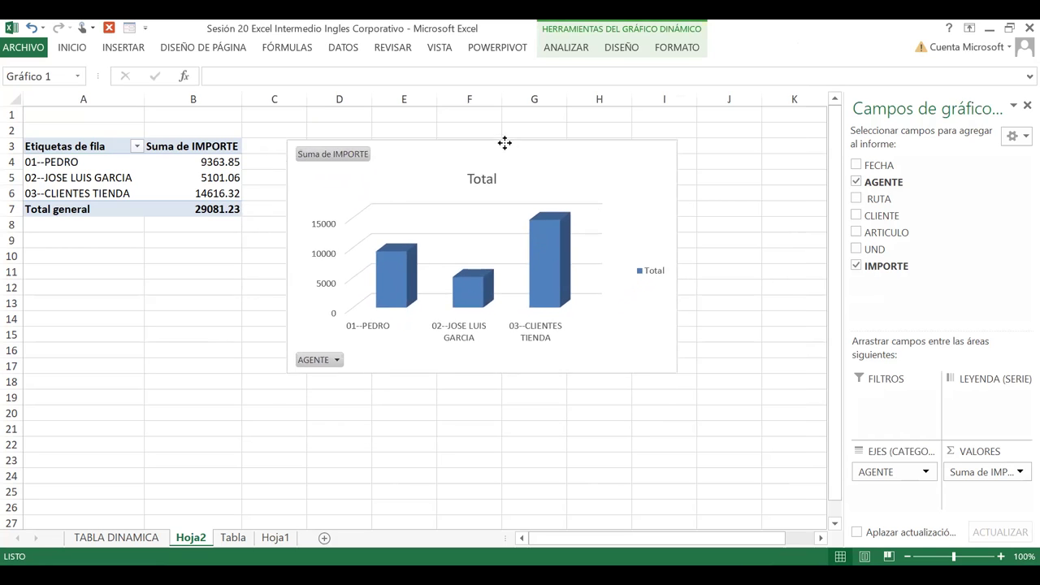
left_click_drag(511, 125, 513, 122)
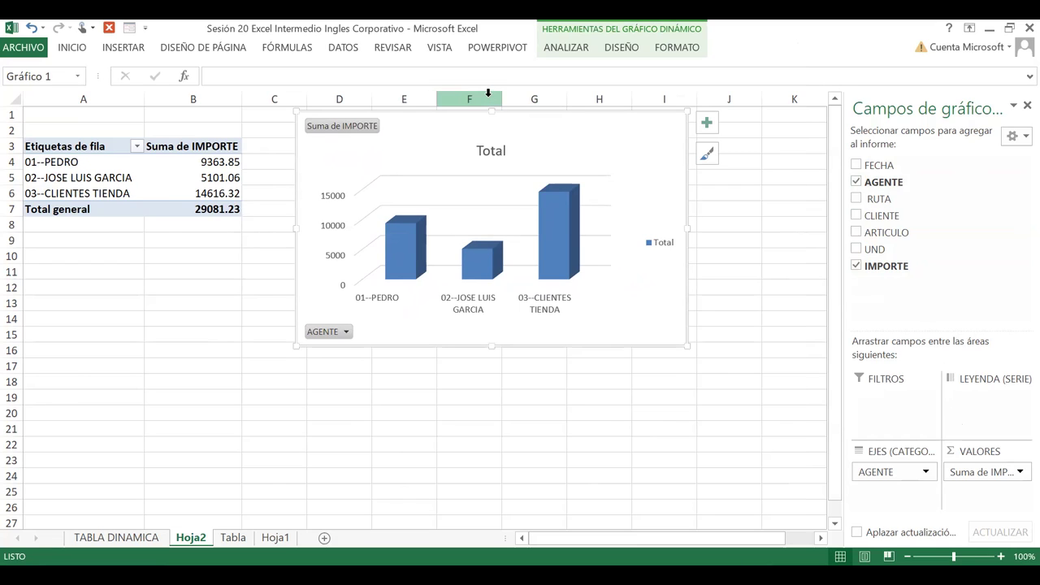
Insert slicers for the AGENTE and RUTA fields from the ANALIZAR tab.
left_click(567, 47)
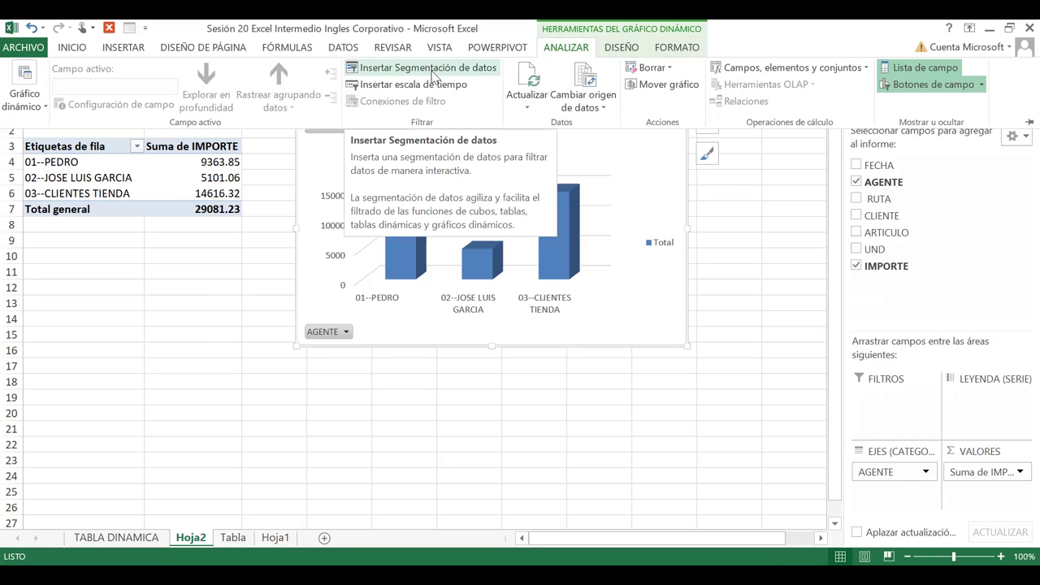
left_click(430, 69)
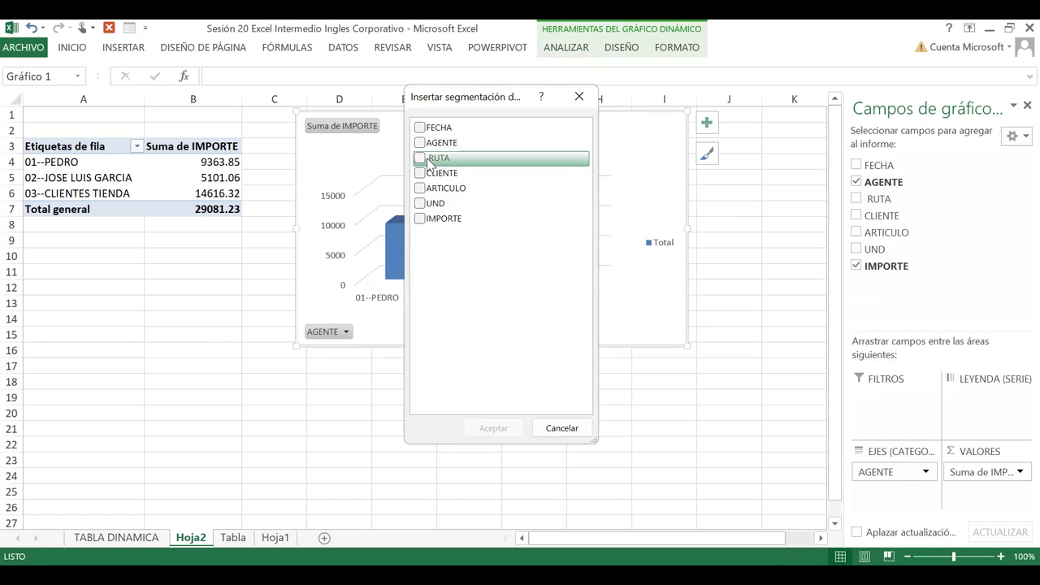
left_click(419, 143)
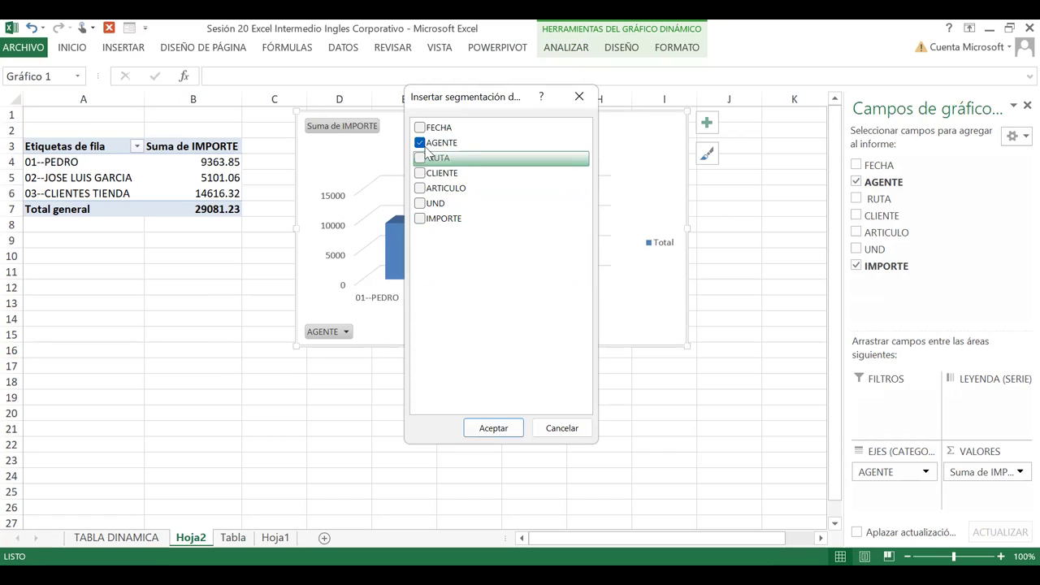
left_click(421, 158)
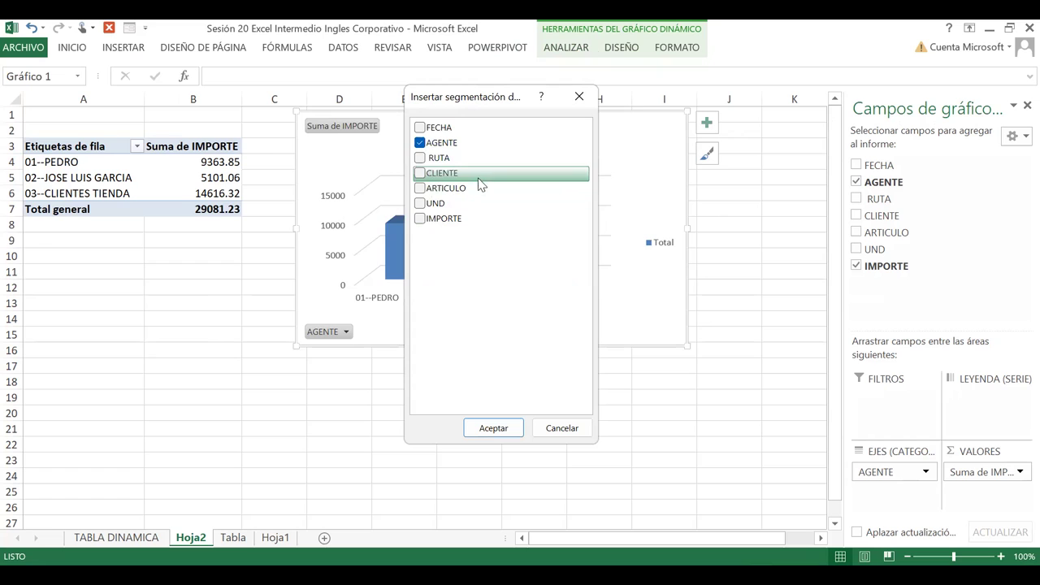
left_click(497, 430)
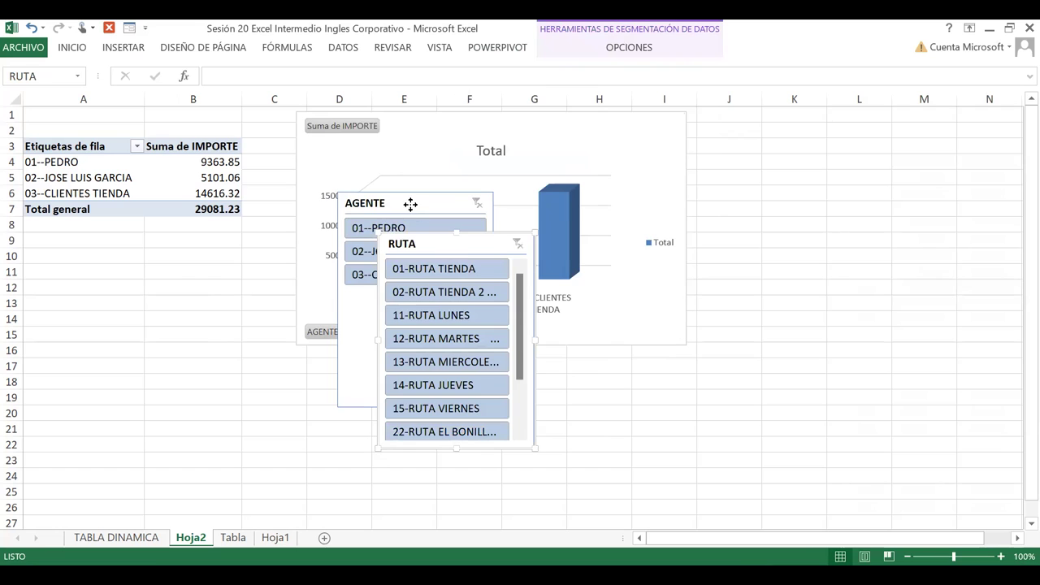
Line up the AGENTE and RUTA slicers under the pivot table and shift the chart right.
left_click_drag(410, 203, 89, 258)
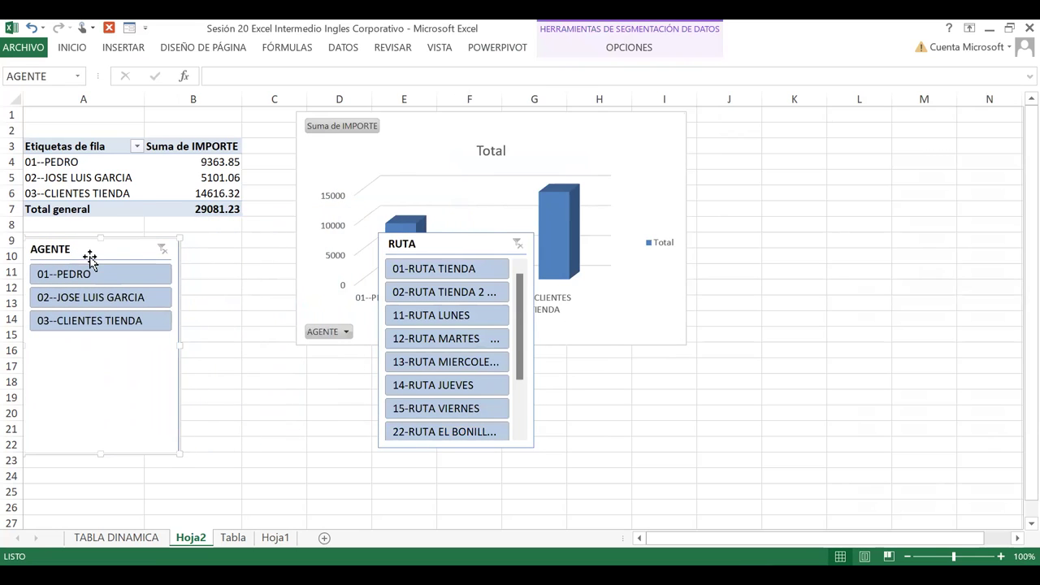
left_click_drag(432, 242, 245, 251)
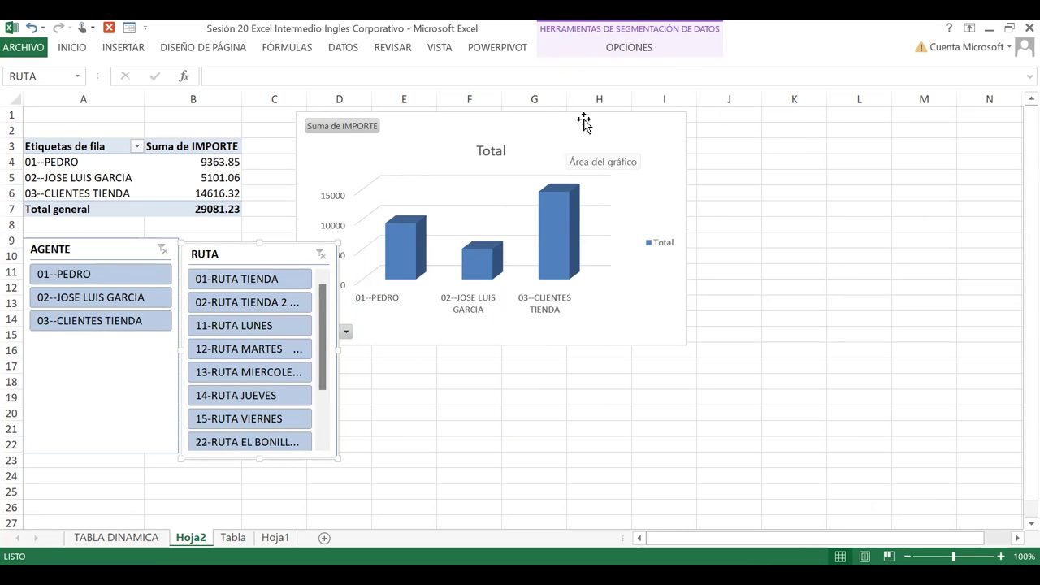
left_click_drag(585, 132, 649, 136)
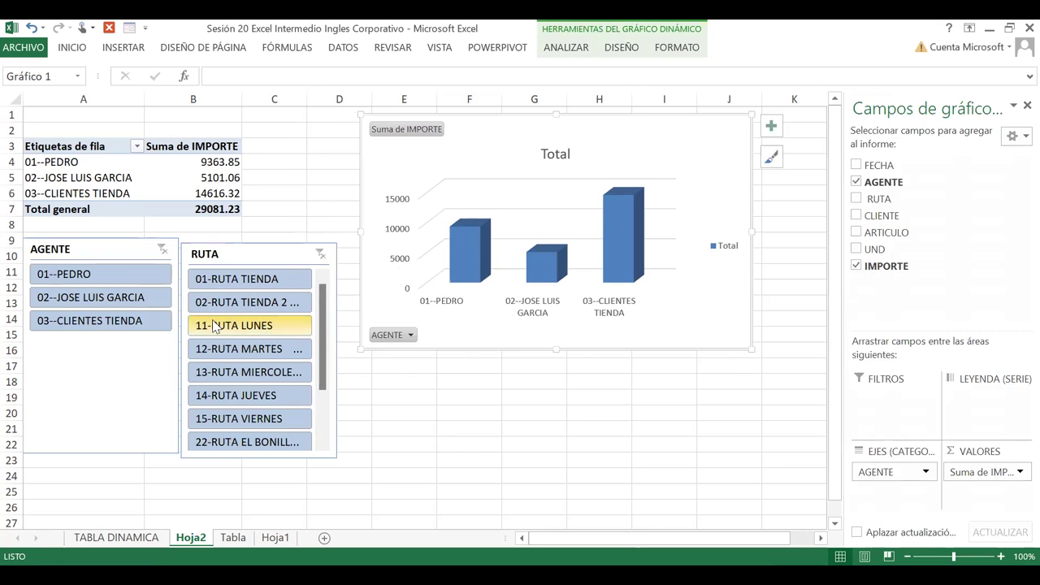
left_click(114, 276)
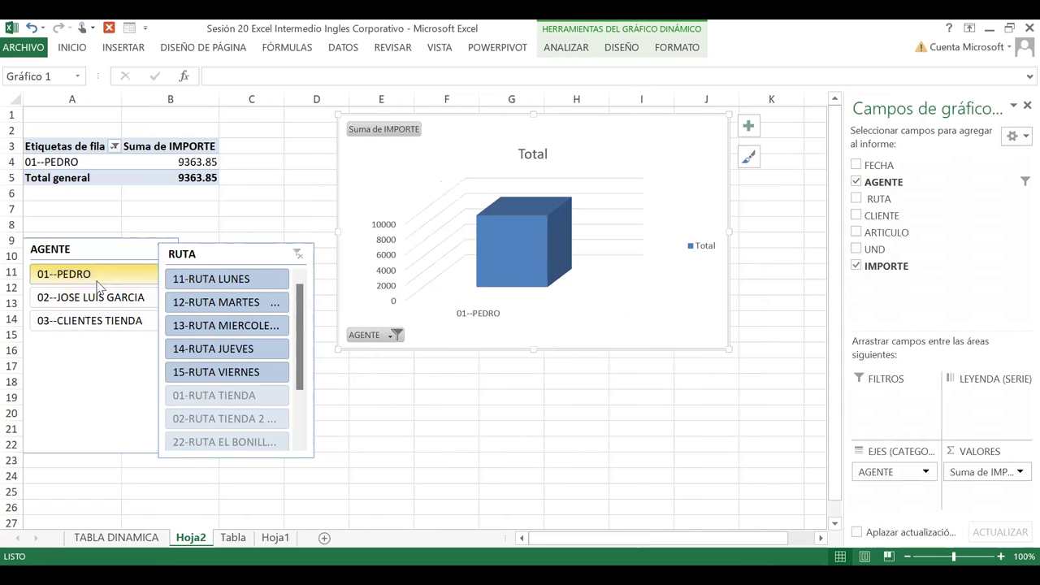
left_click_drag(98, 286, 91, 310)
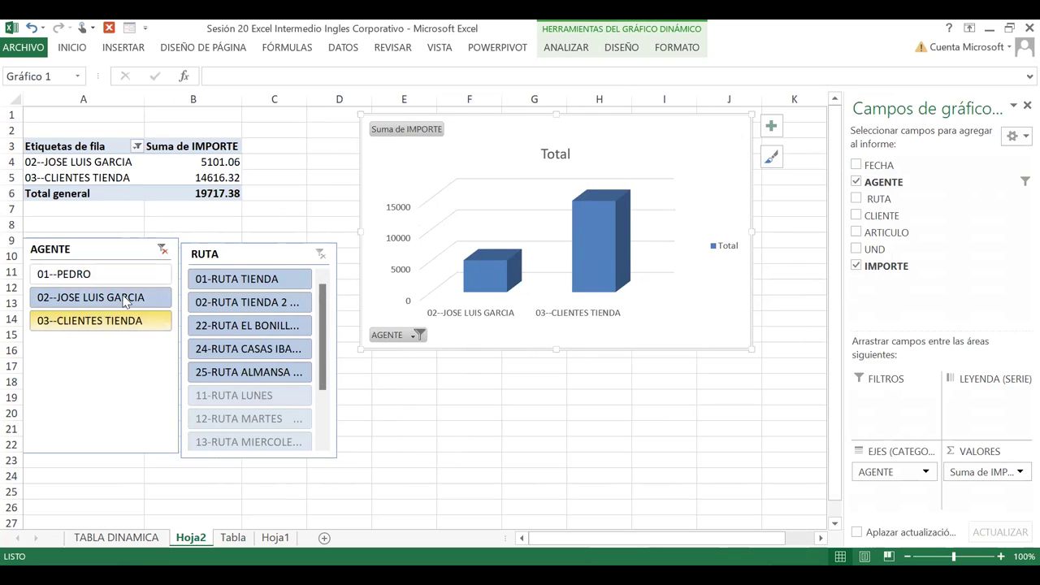
left_click_drag(77, 277, 73, 320)
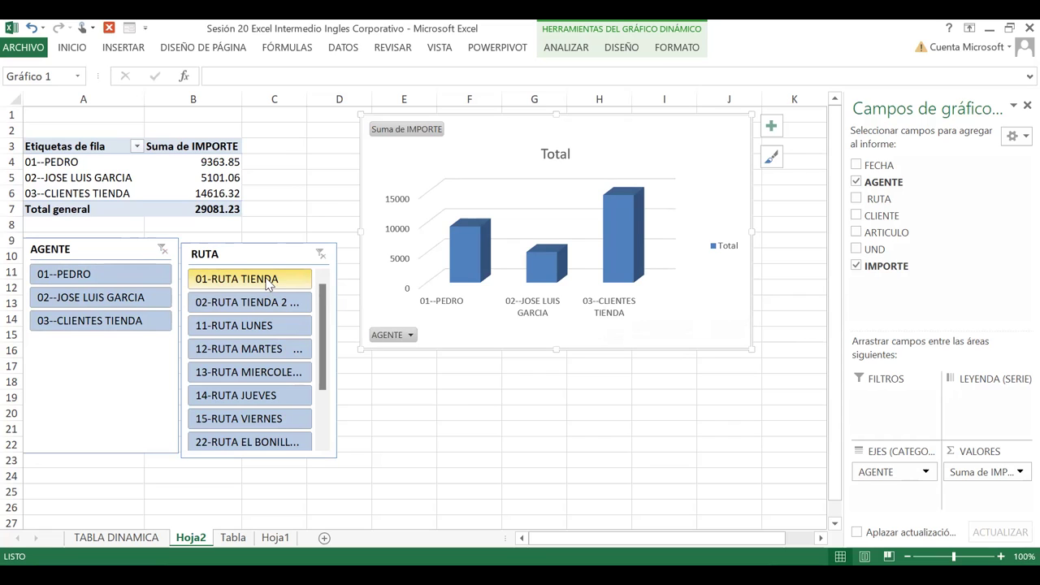
Try route selections in the RUTA slicer, finishing with only 11-RUTA LUNES selected.
left_click(268, 283)
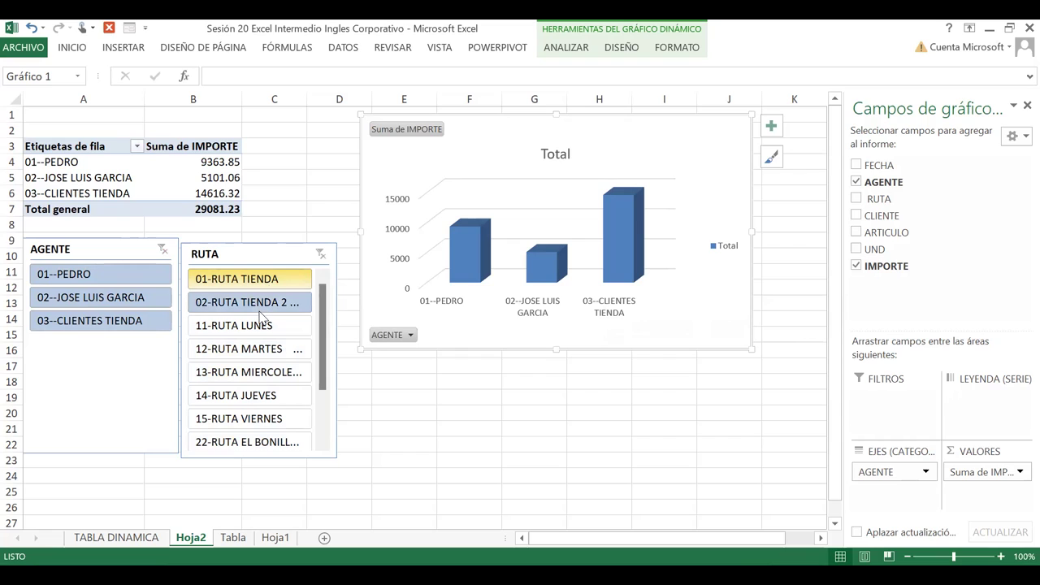
left_click_drag(261, 319, 265, 331)
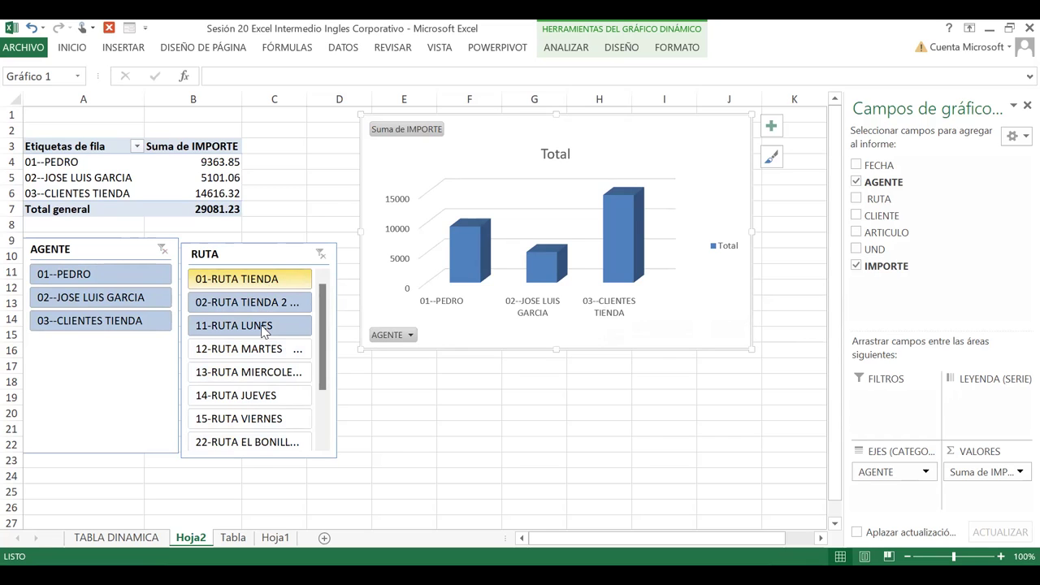
left_click_drag(262, 327, 277, 307)
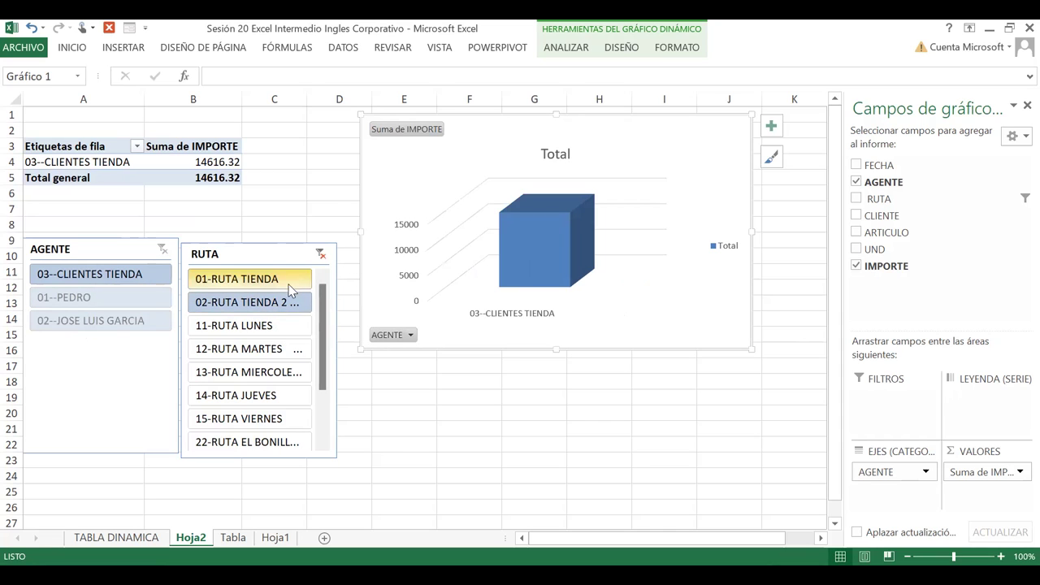
left_click(240, 329)
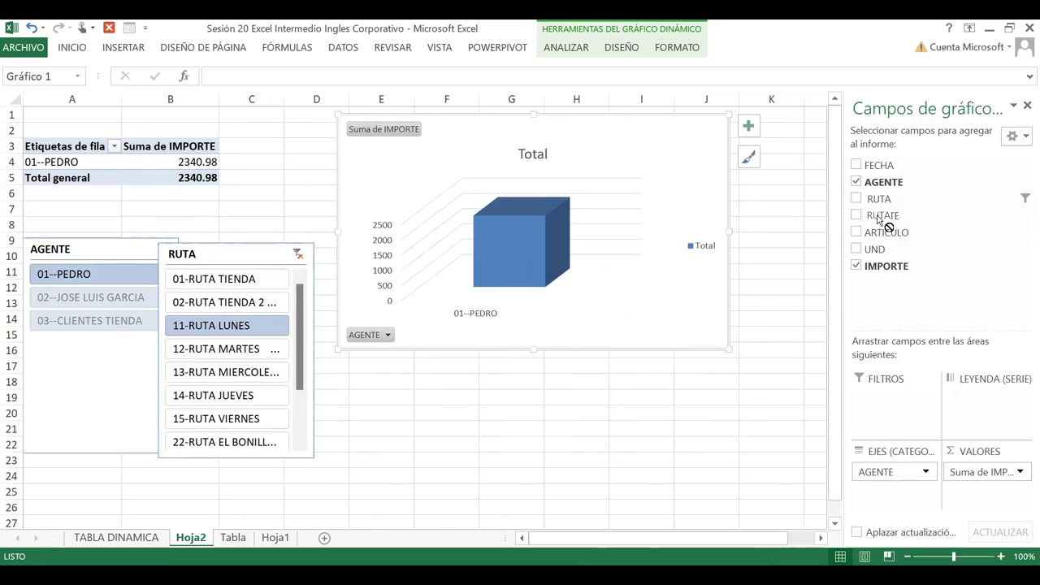
Add RUTA to the pivot chart so 11-RUTA LUNES is the row and the agents become the legend series.
mouse_move(877, 199)
left_mouse_down()
mouse_move(866, 203)
mouse_move(875, 479)
mouse_move(967, 404)
left_mouse_up()
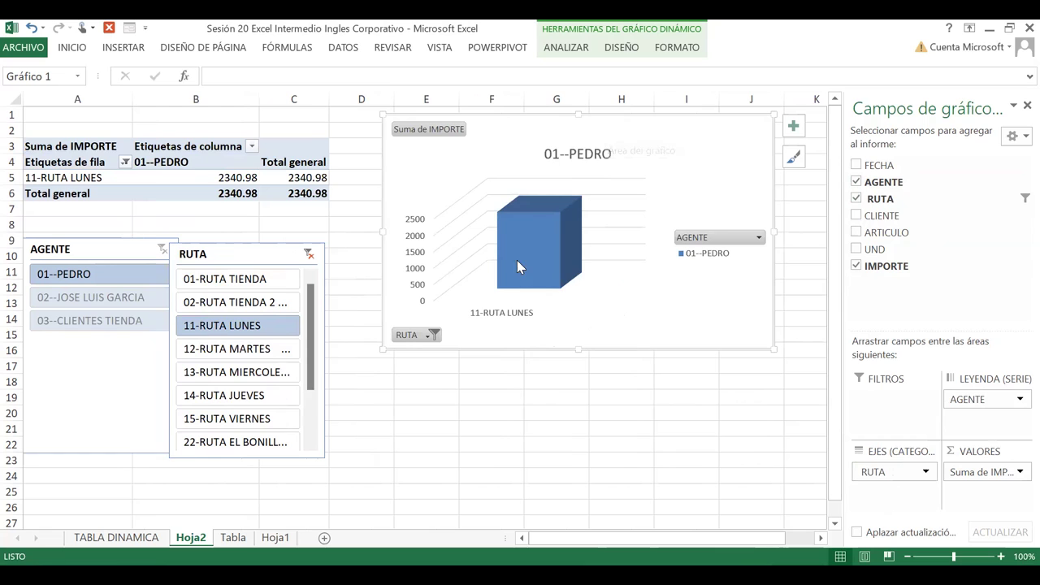
left_click(758, 238)
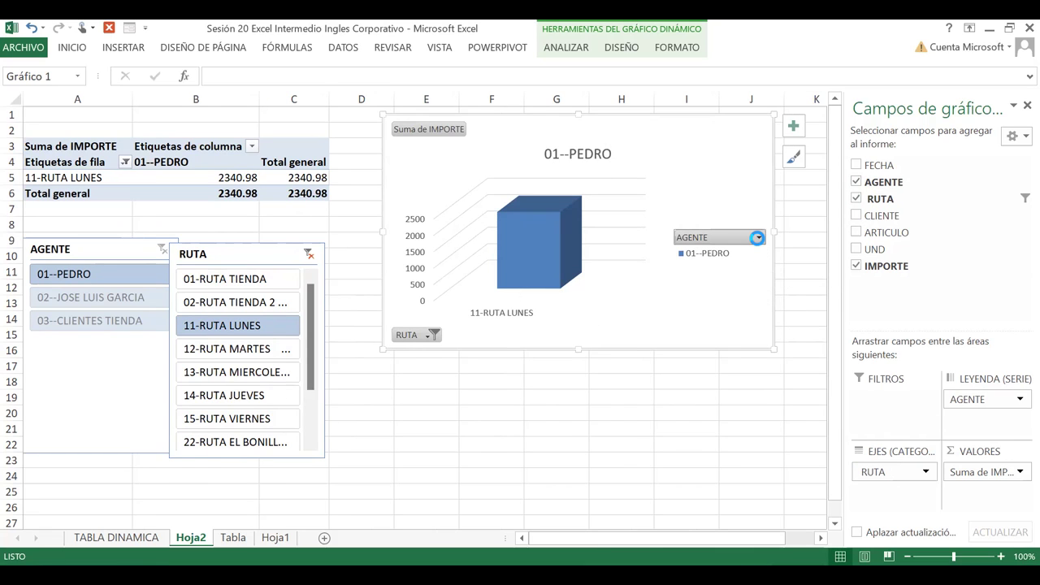
left_click(758, 237)
Nudge the RUTA and AGENTE slicers, then clear the RUTA slicer's filter to show all routes.
left_click_drag(211, 247, 262, 258)
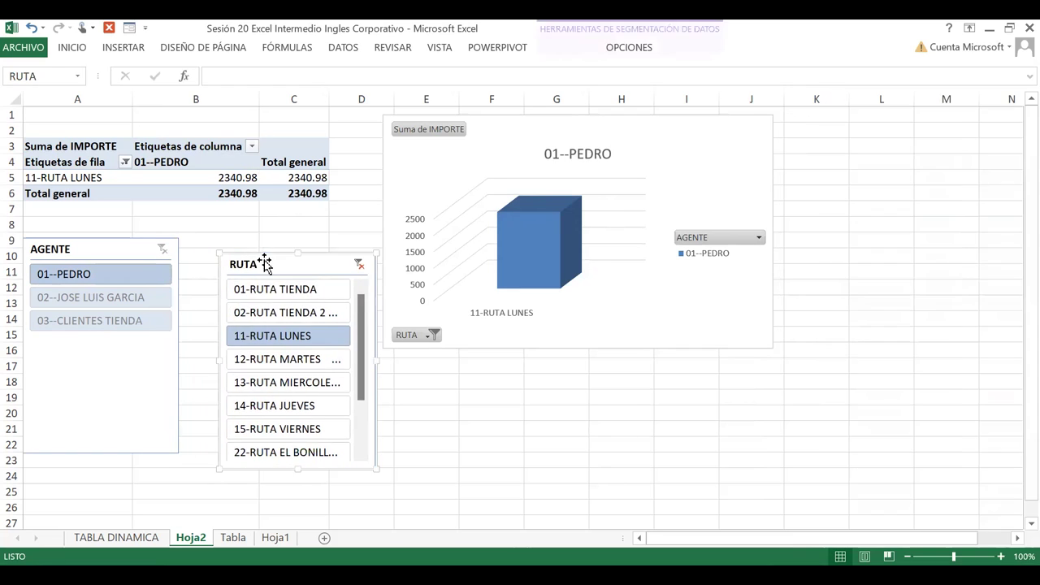
left_click(161, 254)
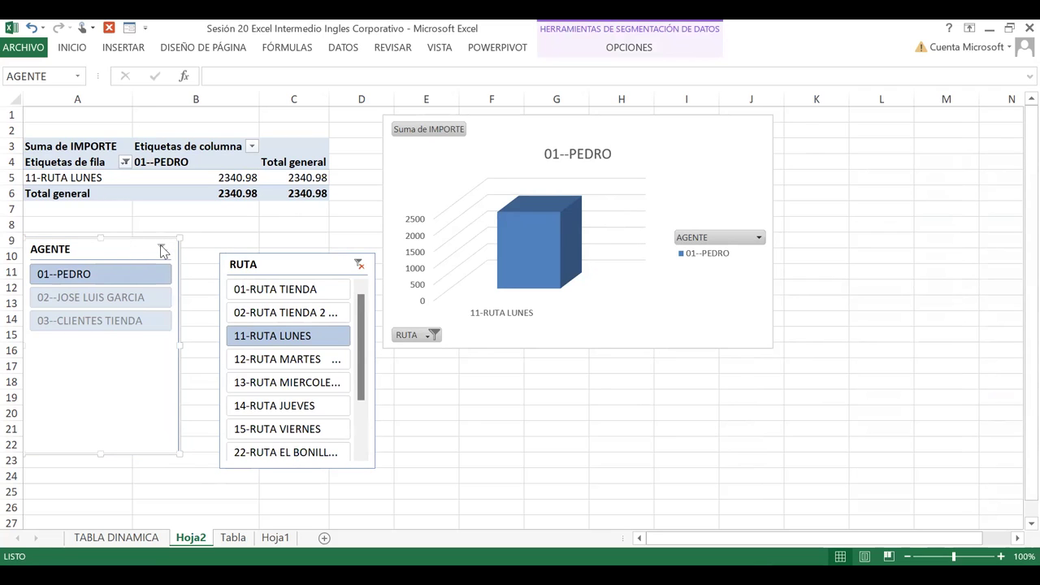
left_click_drag(161, 250, 171, 253)
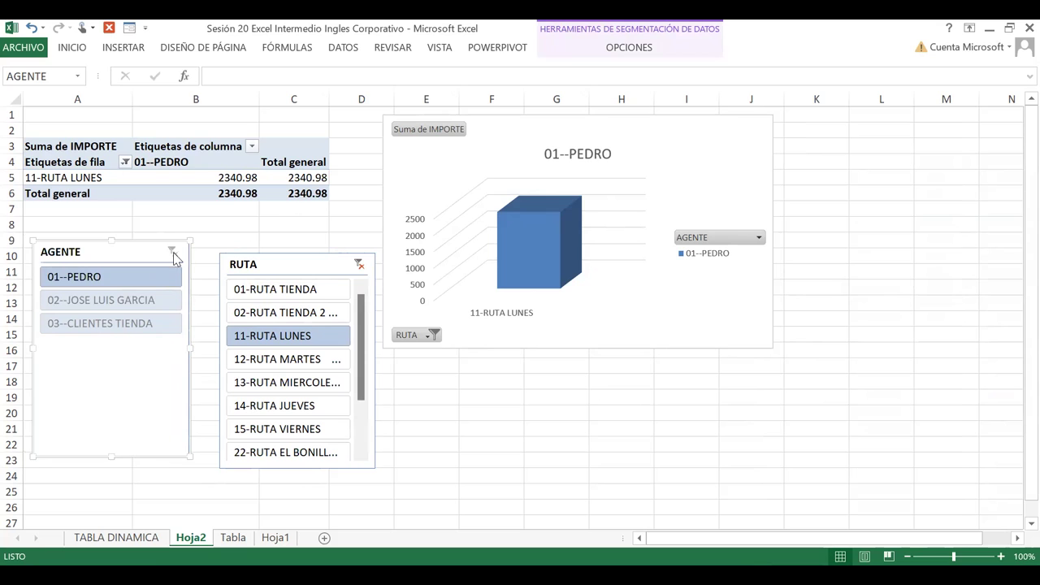
left_click(358, 265)
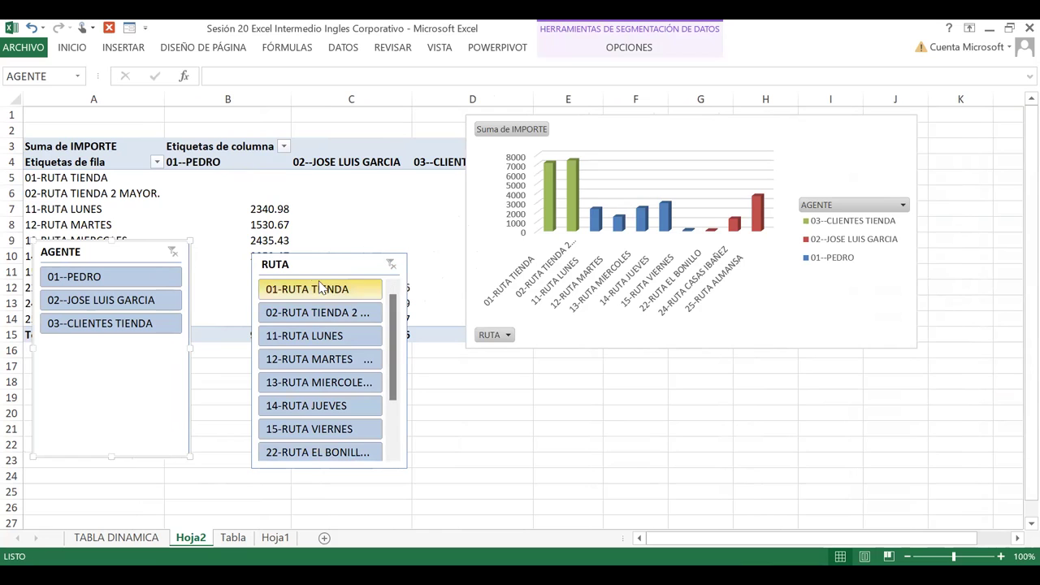
Move the RUTA and AGENTE slicers below the pivot table and shift the chart to reveal the 29081.23 total.
left_click_drag(356, 339, 354, 367)
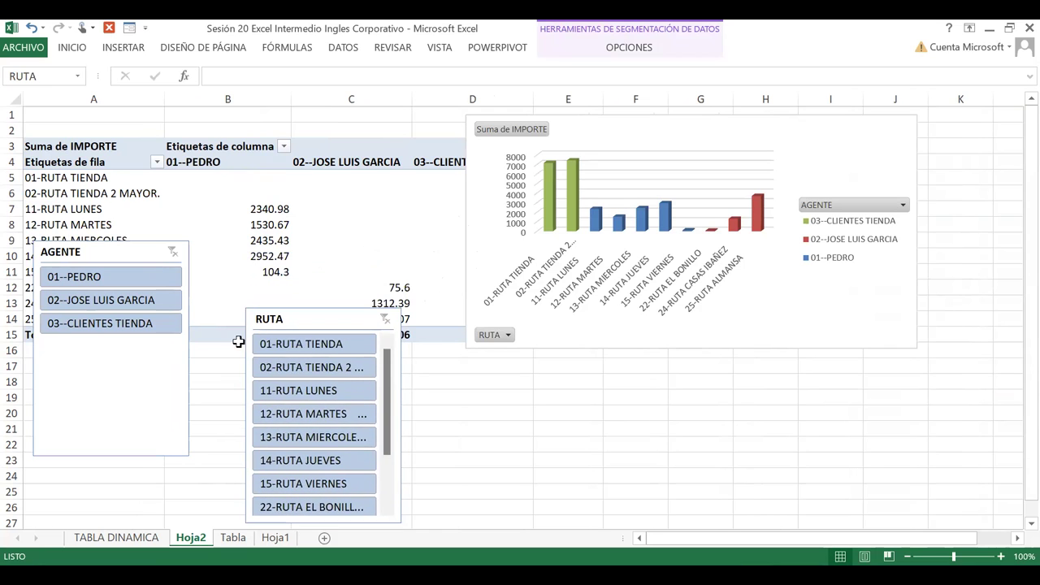
left_click(144, 379)
left_click_drag(201, 373, 266, 489)
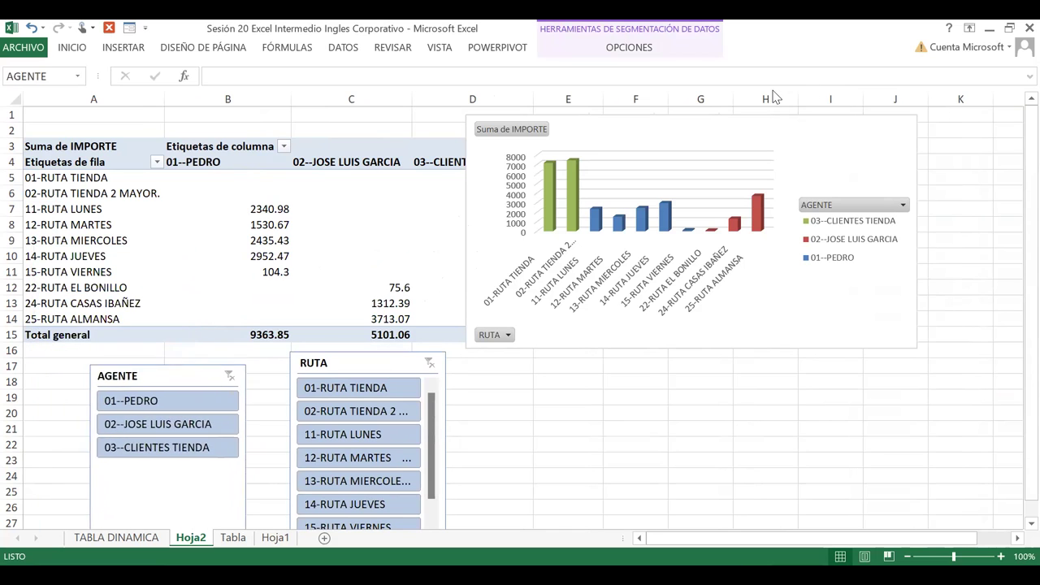
mouse_move(905, 165)
left_mouse_down()
mouse_move(747, 120)
mouse_move(735, 148)
left_mouse_up()
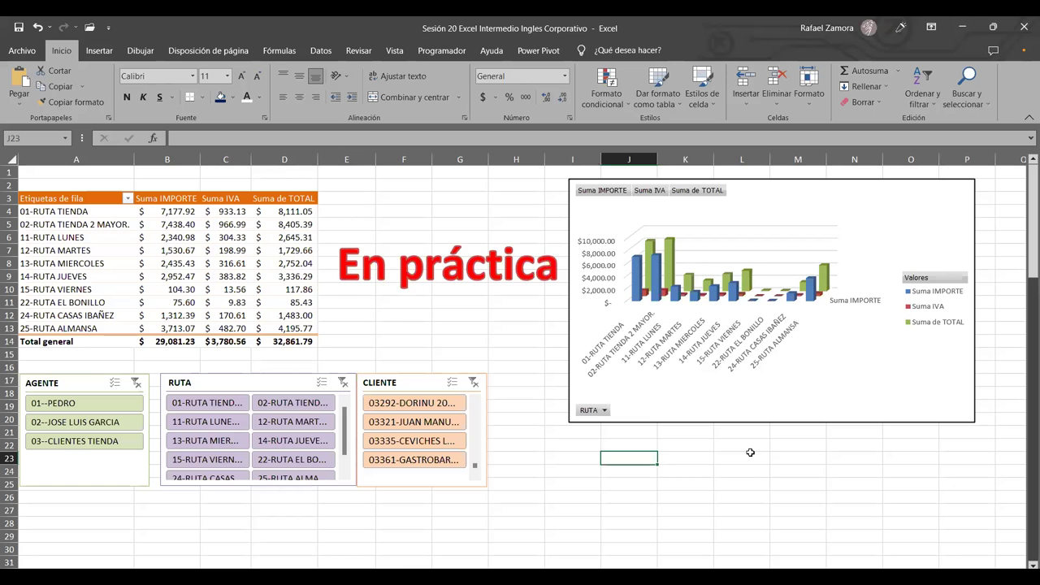
Switch to the Excel window showing Hoja1's route pivot table and bar pivot chart.
left_click(748, 456)
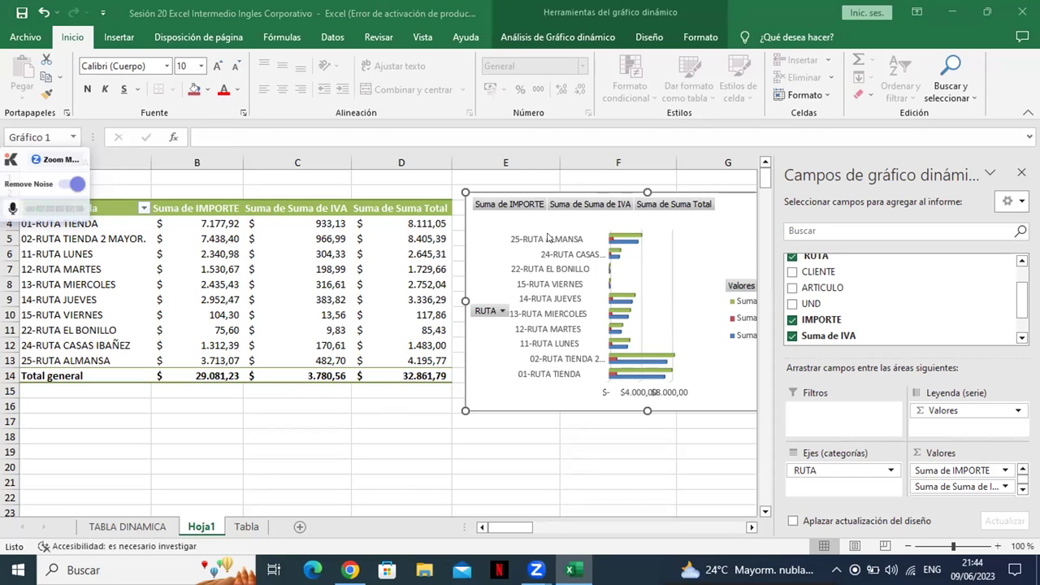
Insert AGENTE, RUTA and ARTICULO slicers from the Análisis de Gráfico dinámico tab.
left_click(543, 37)
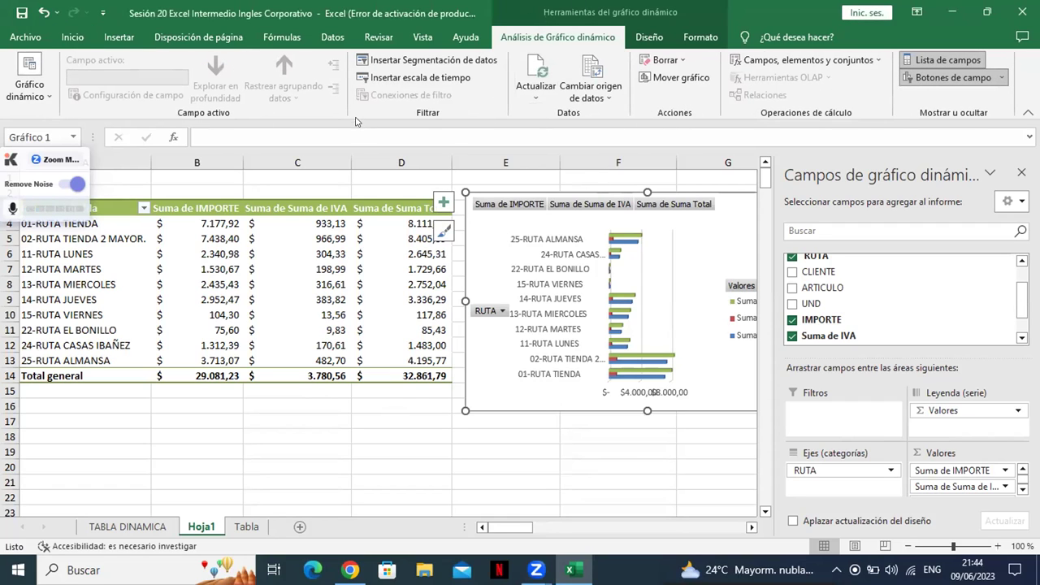
left_click(452, 60)
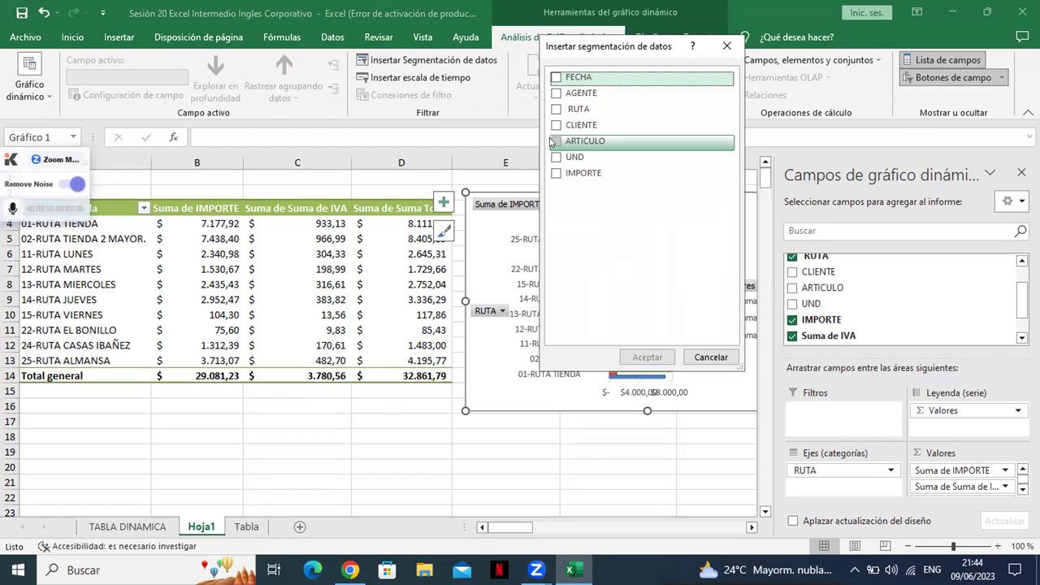
left_click(556, 93)
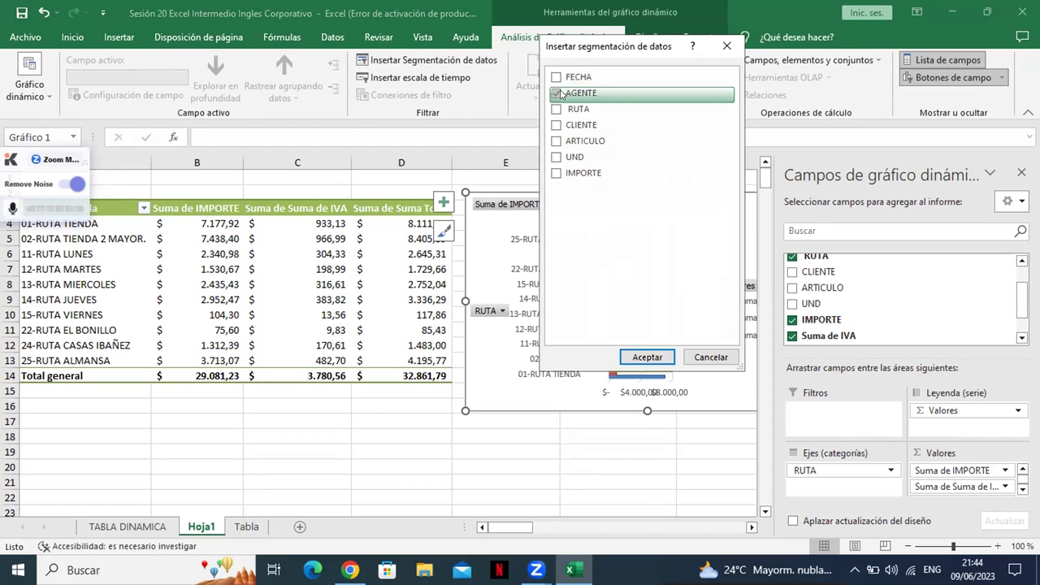
left_click(556, 110)
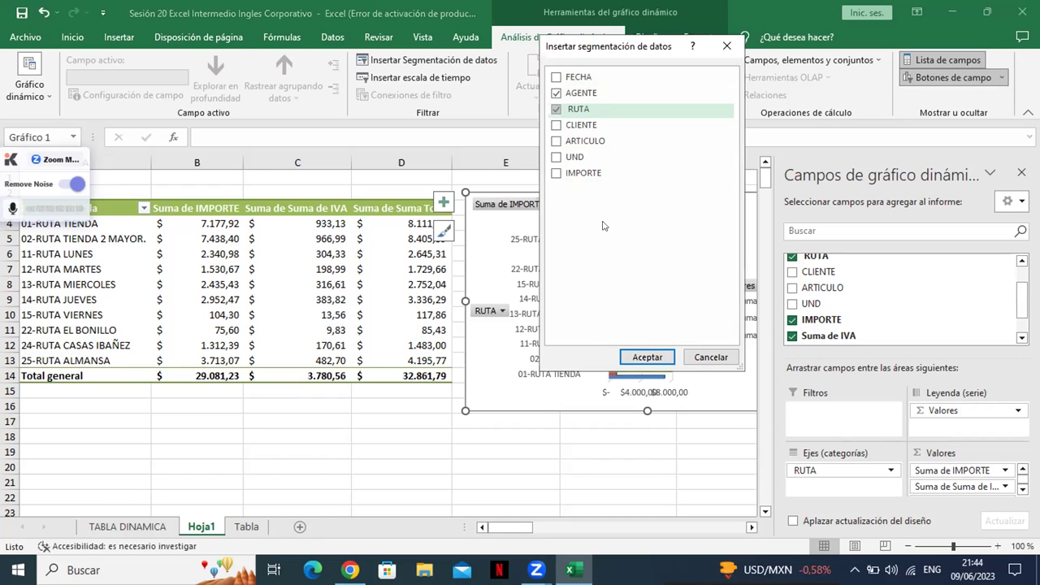
left_click(555, 142)
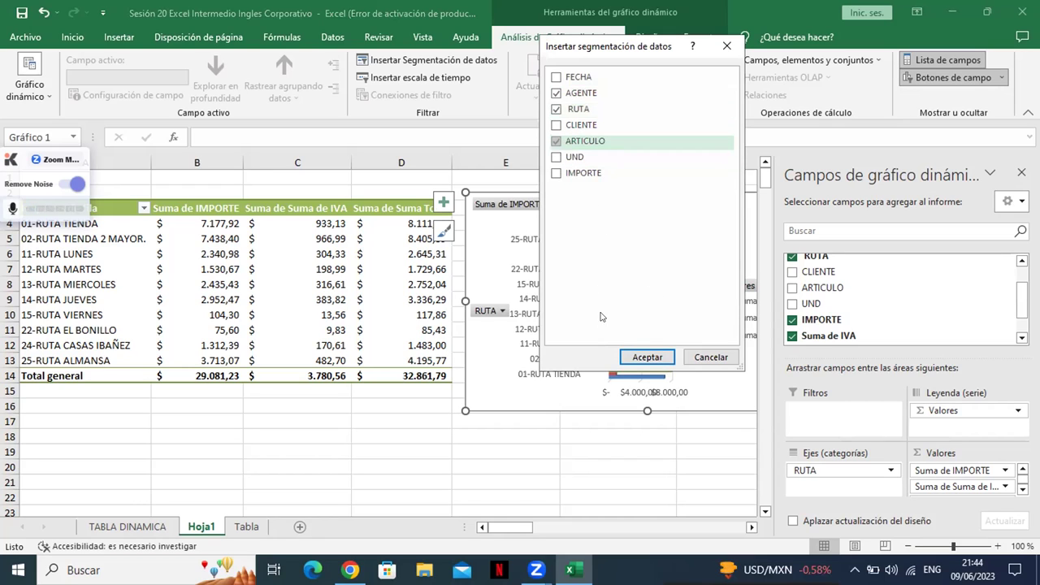
left_click(639, 358)
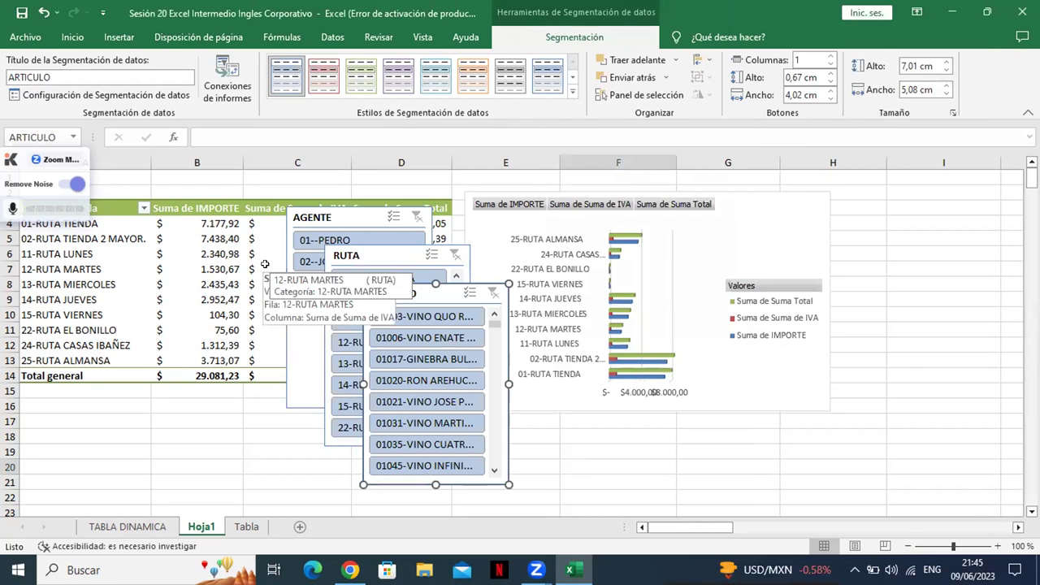
Drag the AGENTE, RUTA and ARTICULO slicers to the lower-left area under the pivot table.
left_click_drag(296, 218, 33, 411)
left_click(424, 358)
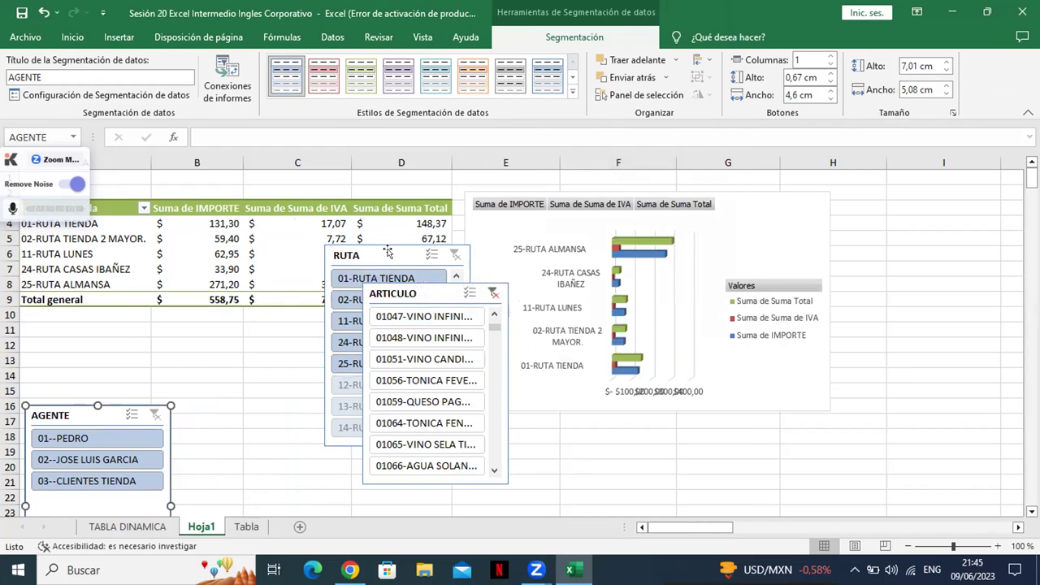
mouse_move(370, 272)
left_mouse_down()
mouse_move(298, 294)
mouse_move(235, 384)
left_mouse_up()
mouse_move(436, 291)
left_mouse_down()
mouse_move(391, 339)
mouse_move(402, 361)
left_mouse_up()
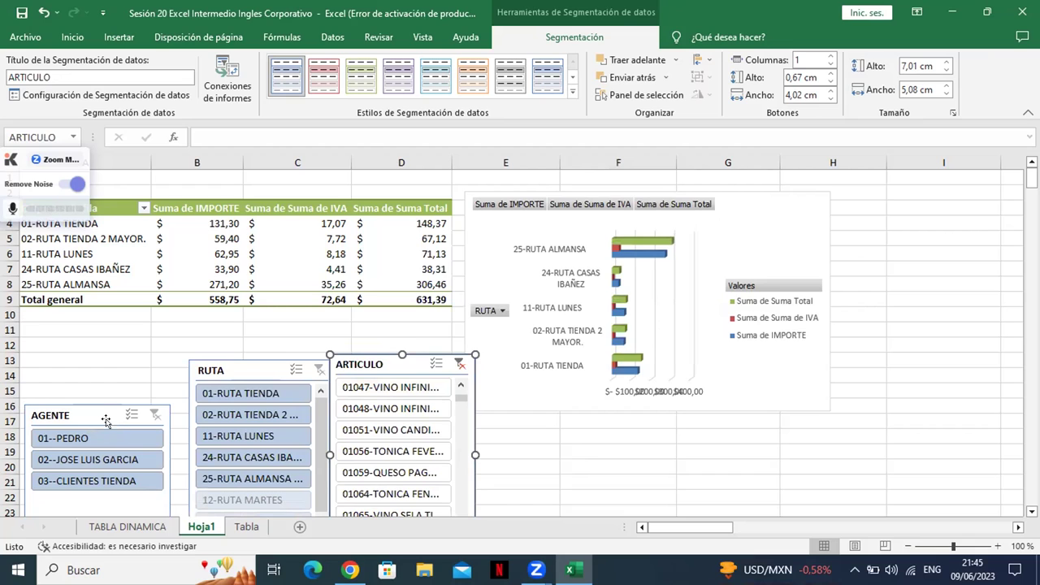
Align the AGENTE, RUTA and ARTICULO slicers side by side at row 13.
left_click_drag(97, 414, 91, 371)
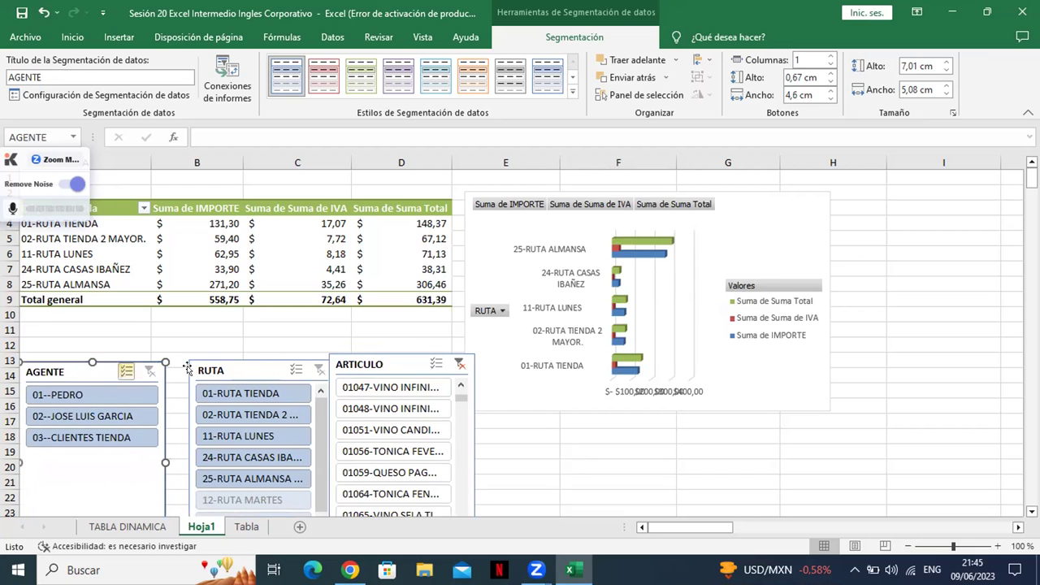
left_click_drag(256, 363, 231, 351)
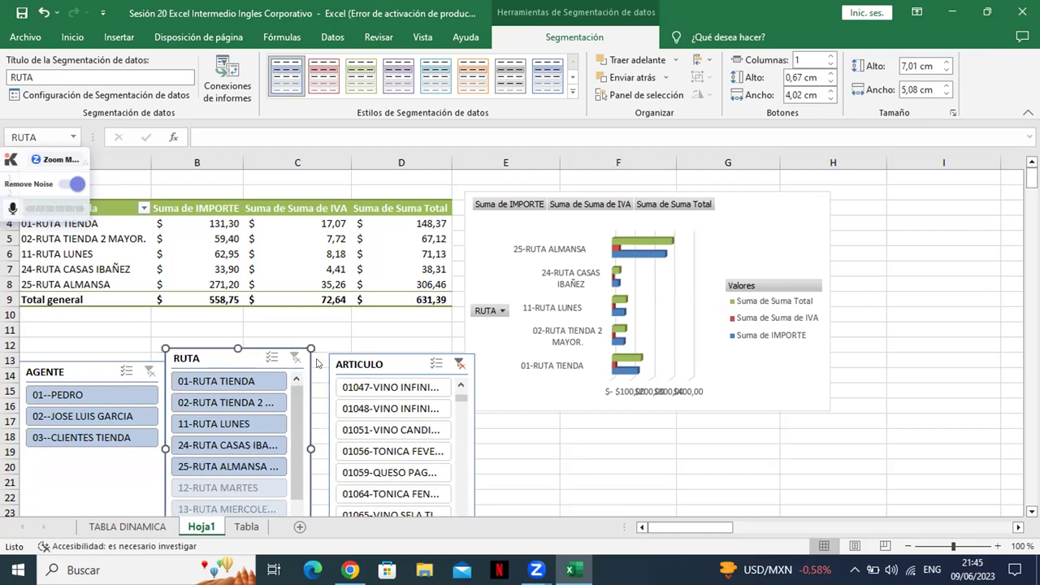
left_click_drag(398, 355, 376, 337)
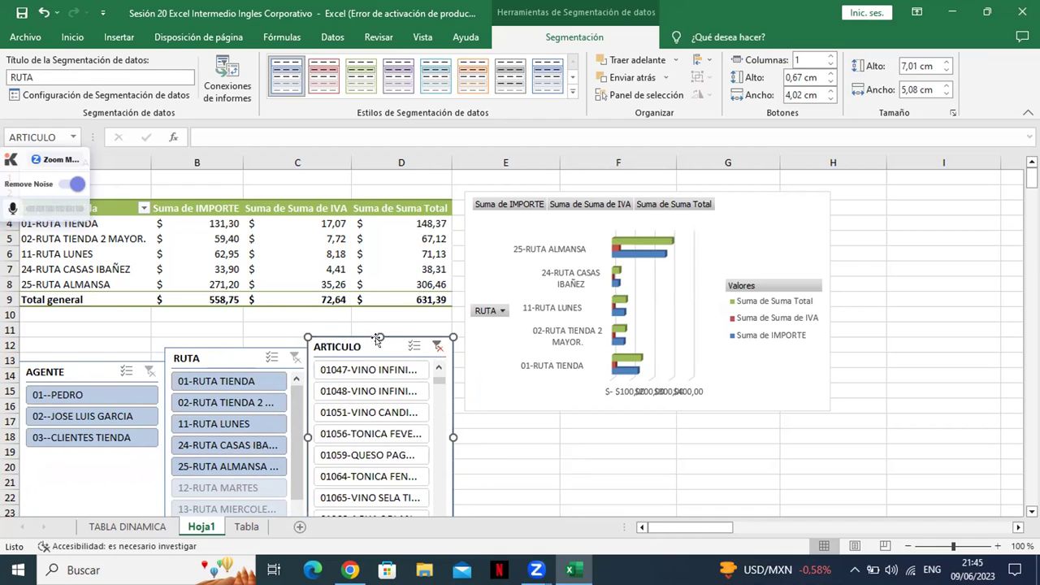
Try several agents in the AGENTE slicer, ending on 03--CLIENTES TIENDA, then filter to article 01047.
left_click(51, 397)
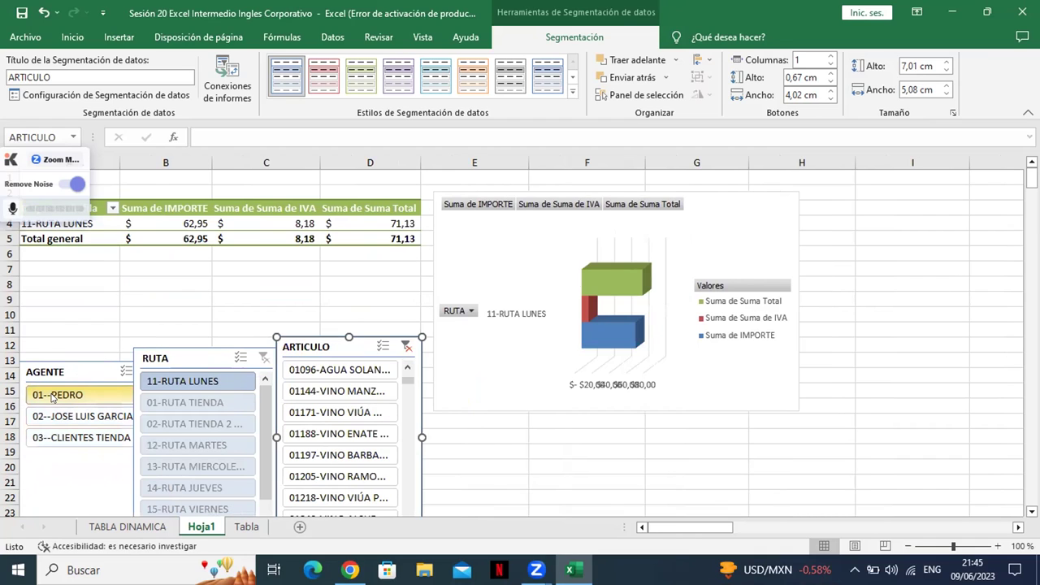
left_click(64, 417)
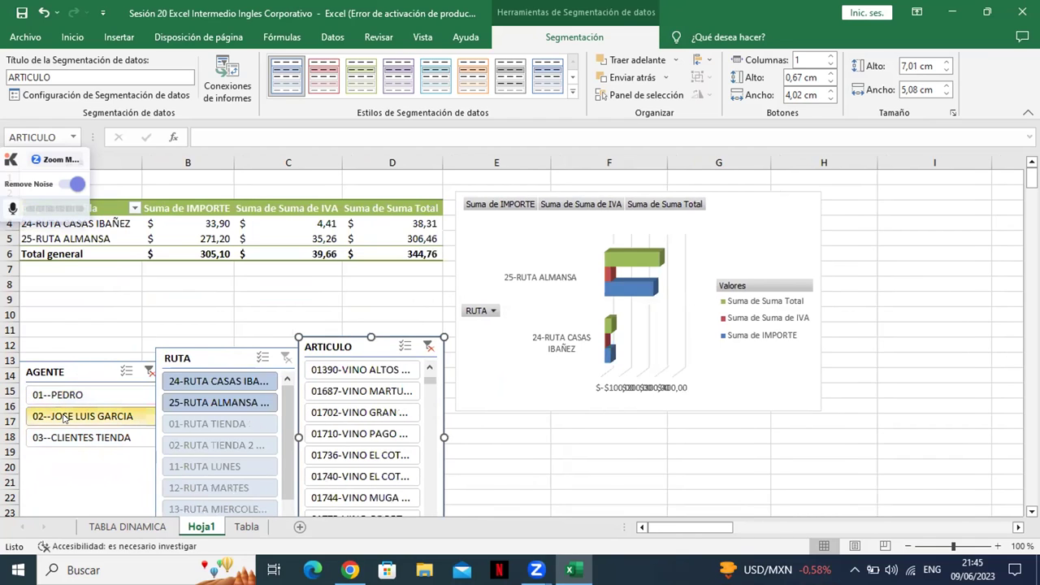
left_click(63, 396)
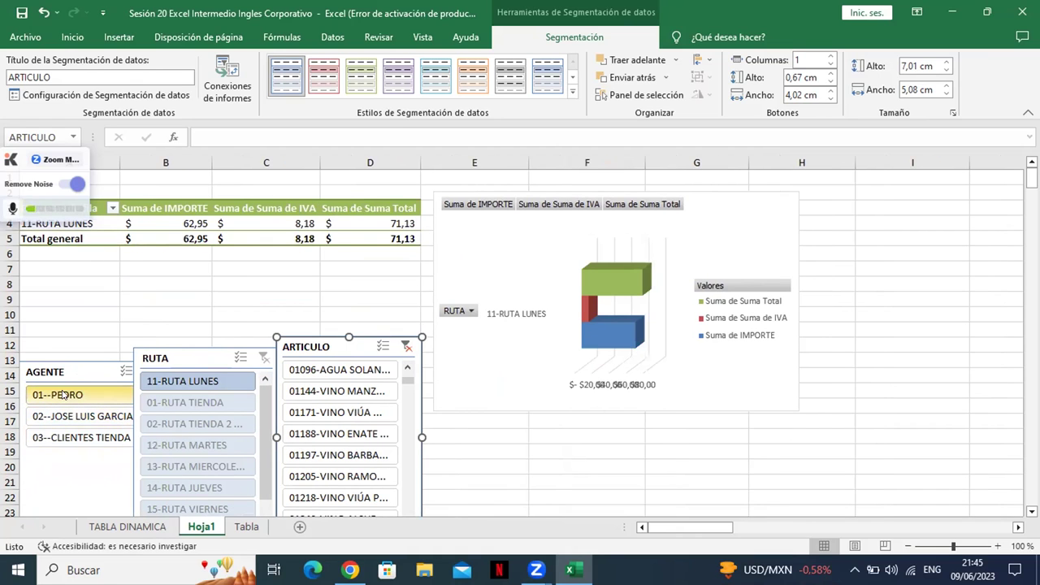
left_click(75, 437)
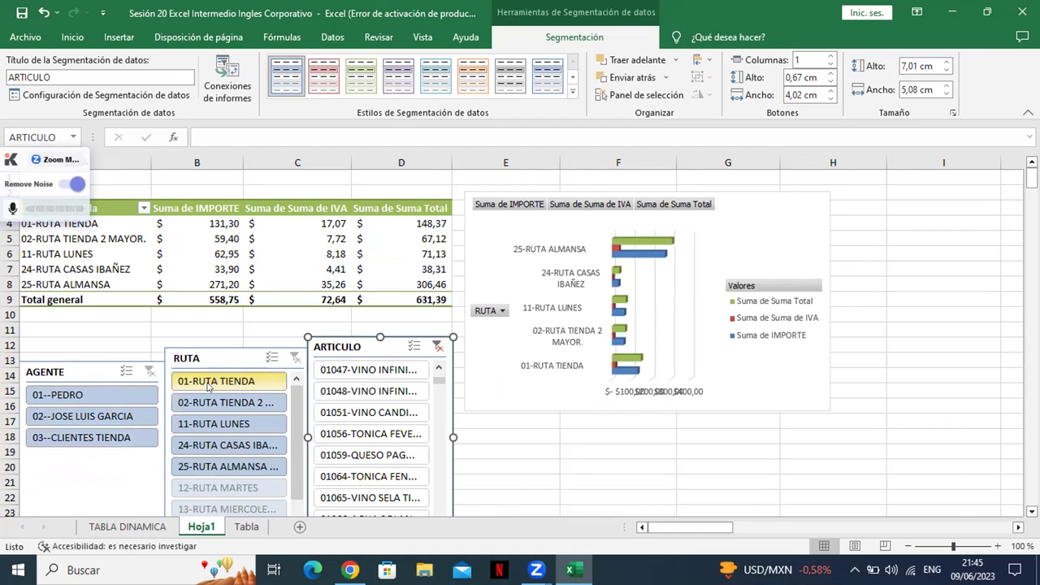
left_click(383, 370)
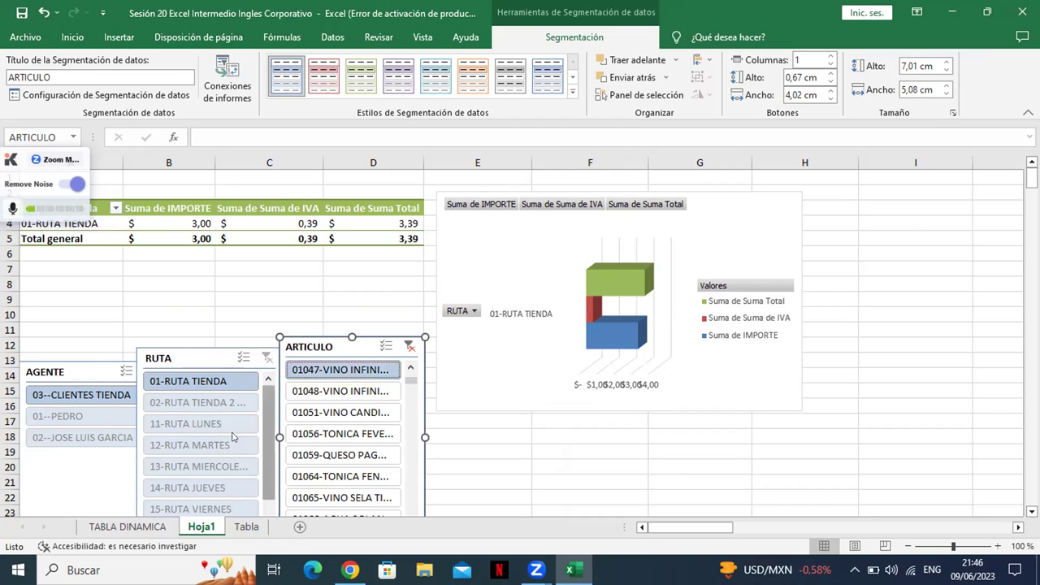
Add articles 01051, 01048, 01056, 01059 and 01045 to the ARTICULO filter.
left_click(333, 413, "ctrl")
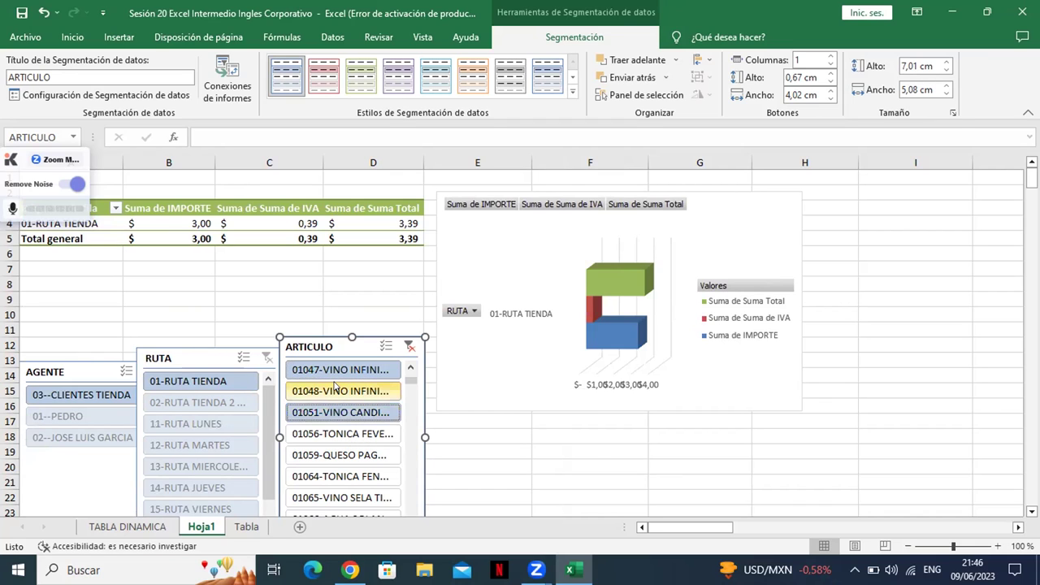
left_click(334, 388, "ctrl")
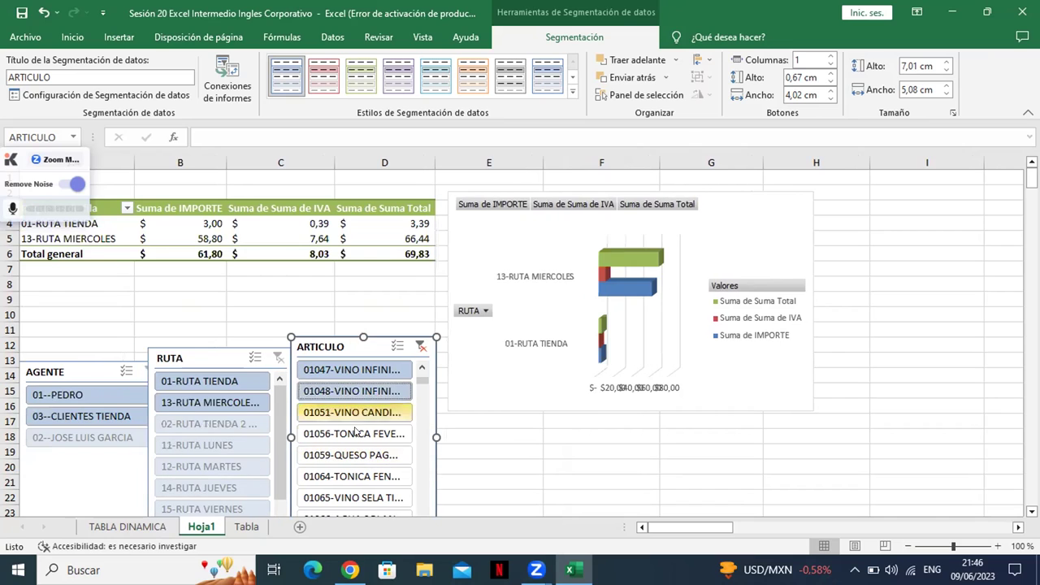
left_click(355, 434, "ctrl")
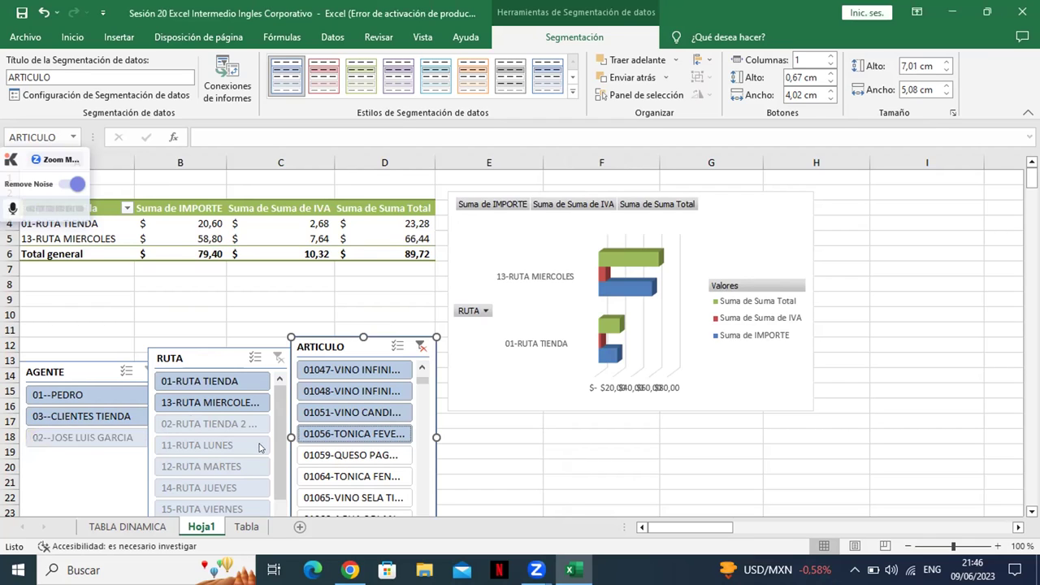
left_click(365, 454)
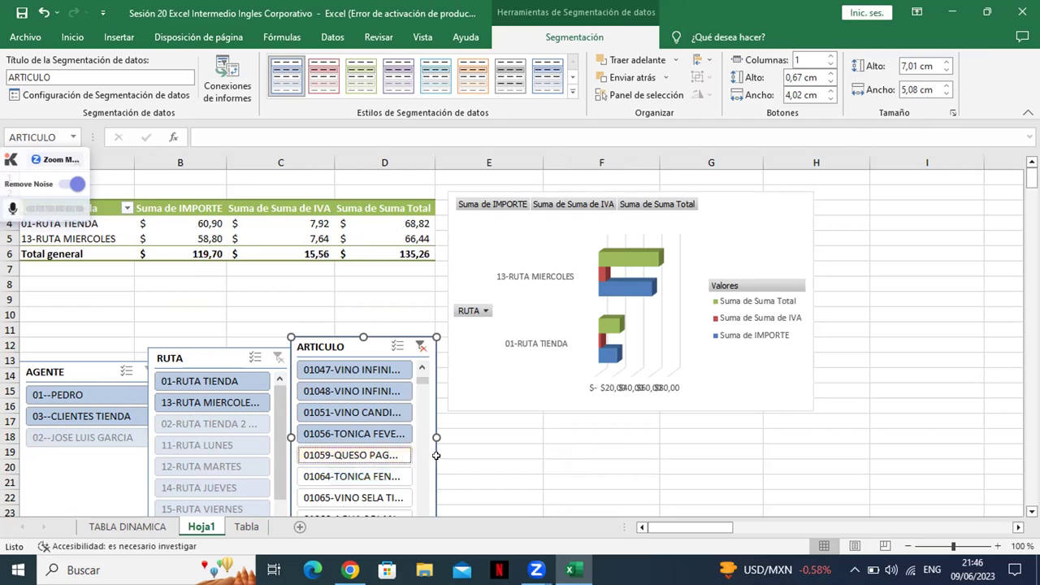
left_click(421, 368)
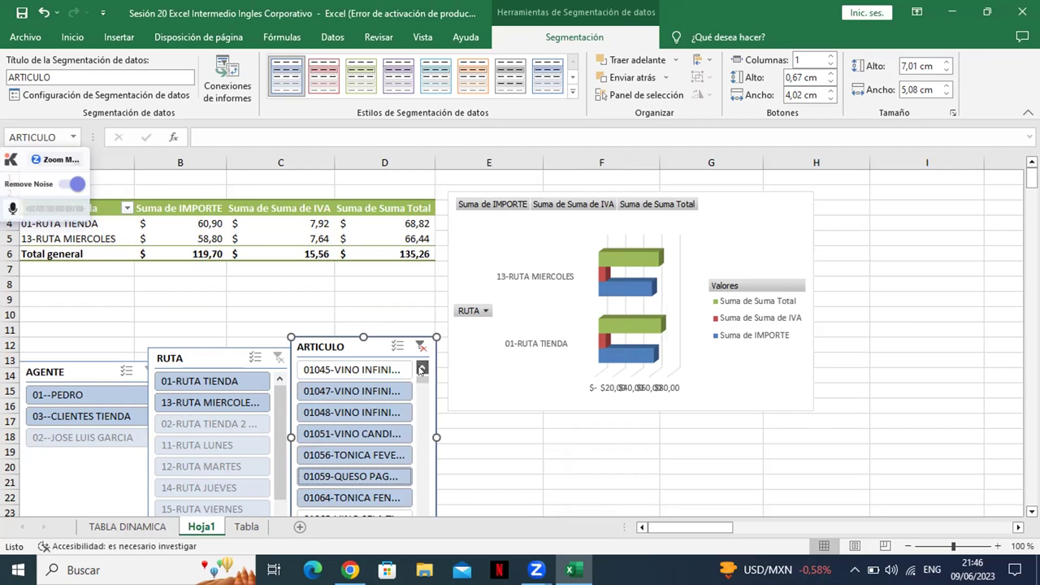
left_click(373, 370)
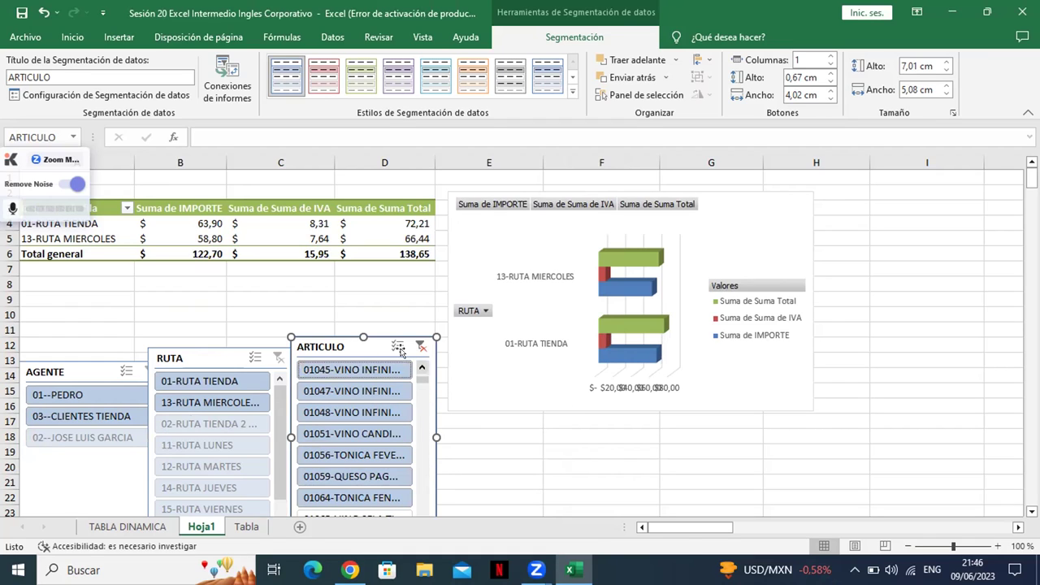
Add articles 01065 and 01066 and extend the ARTICULO selection through 01084.
left_click_drag(397, 341, 396, 307)
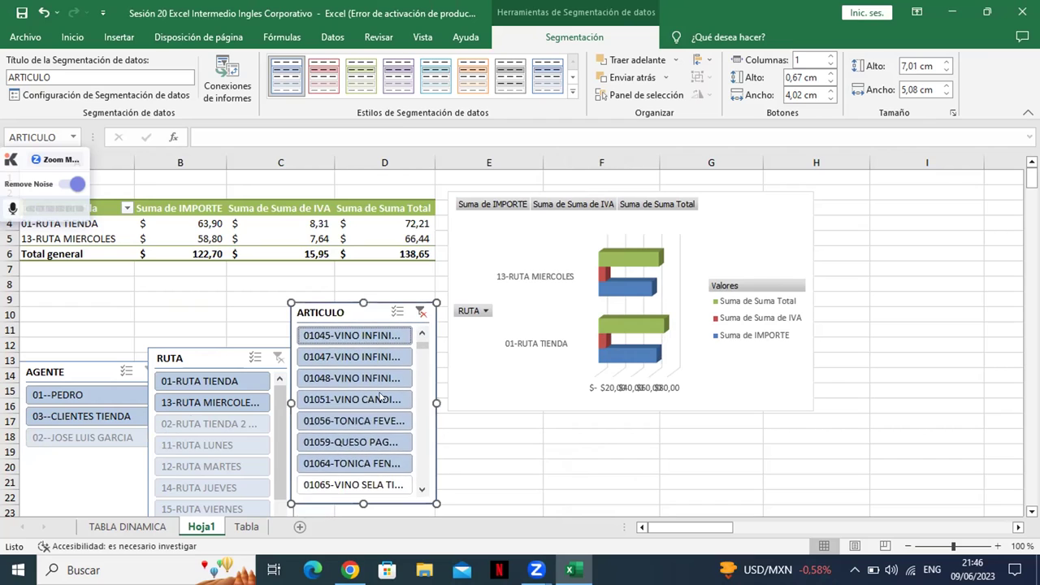
left_click(369, 484)
scroll(418, 491, "down", 1)
scroll(418, 492, "down", 2)
scroll(419, 492, "down", 2)
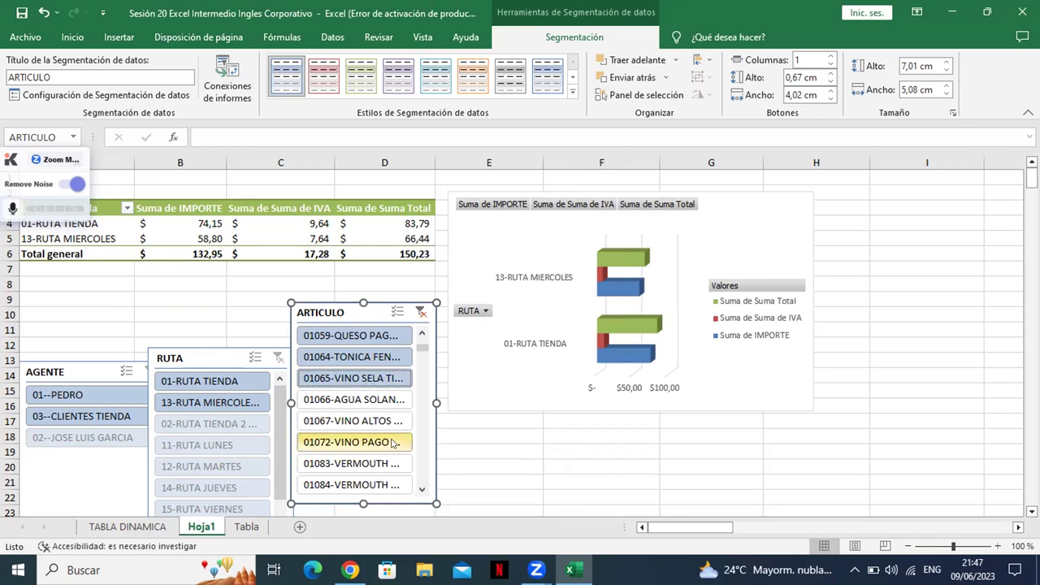
left_click(363, 403)
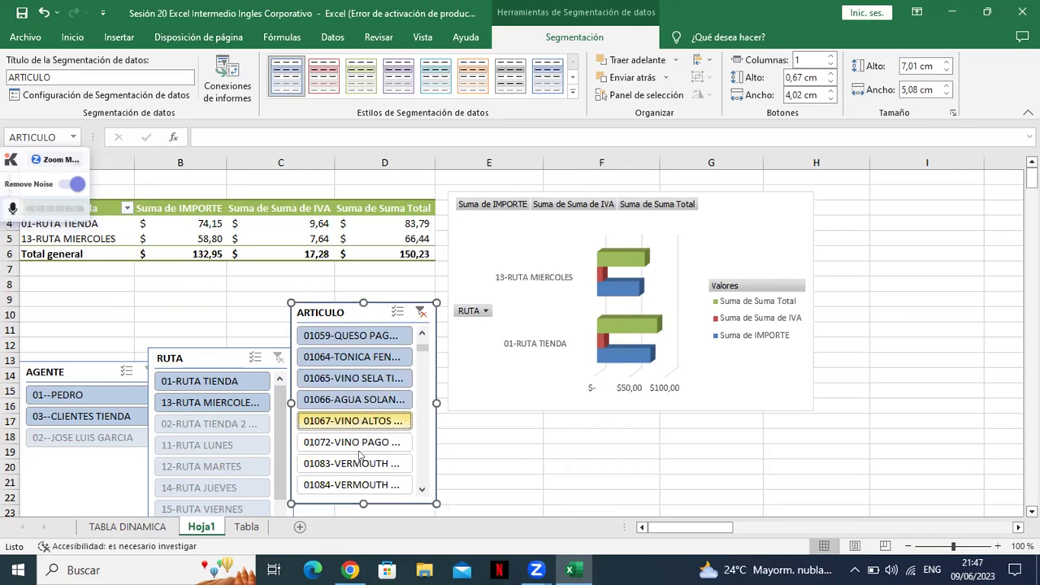
left_click_drag(359, 449, 357, 485)
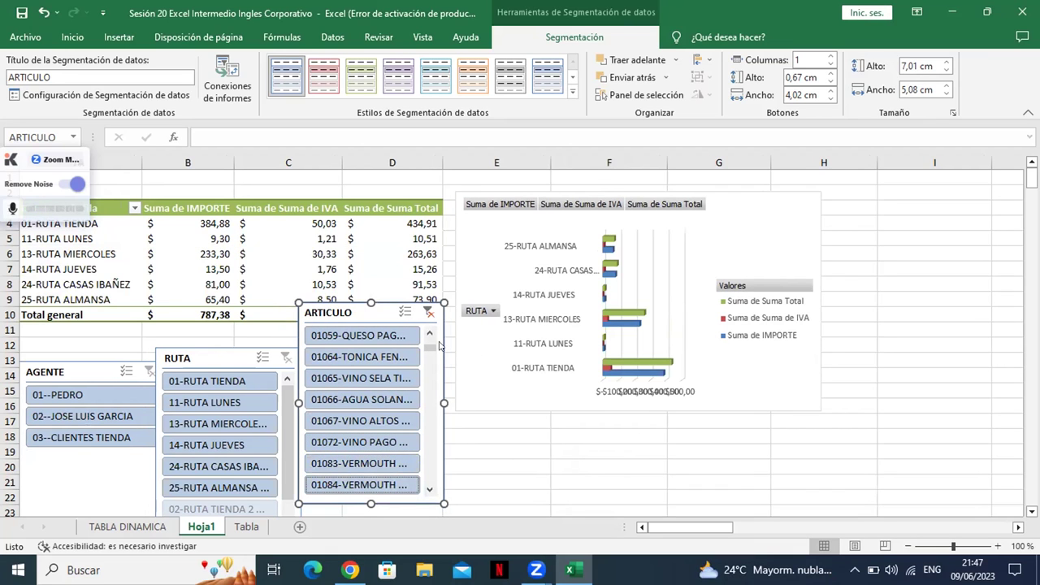
left_click_drag(398, 314, 397, 335)
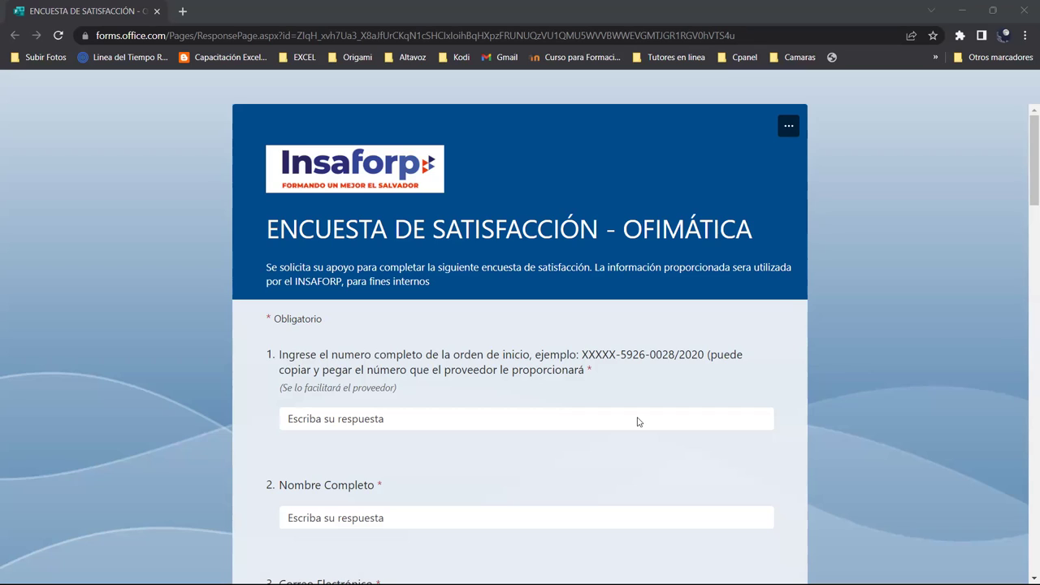
Paste the start-order number into question 1's answer box of the survey.
left_click(685, 285)
left_click(524, 414)
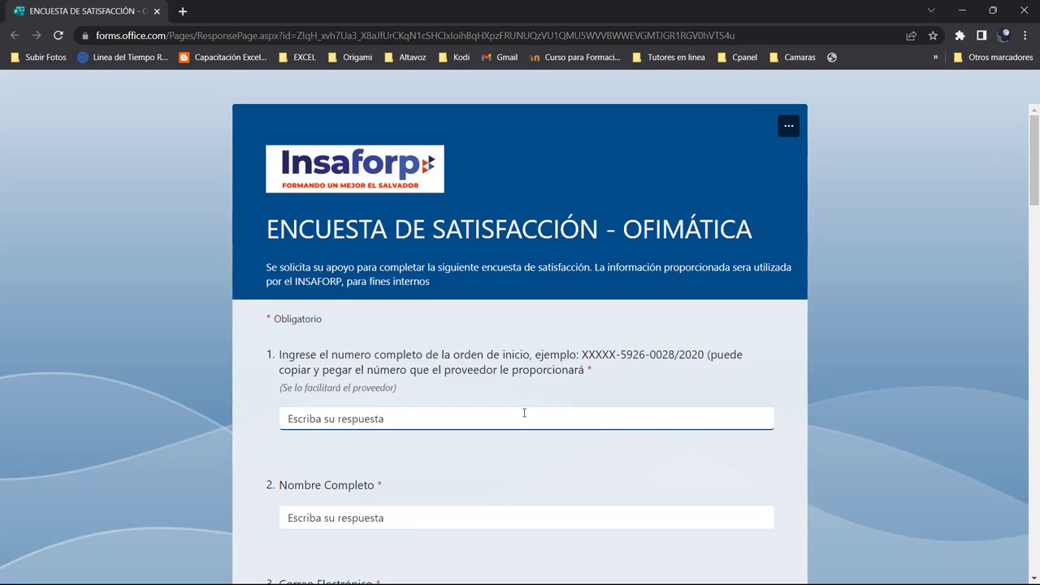
scroll(524, 415, "down", 1)
scroll(524, 414, "down", 1)
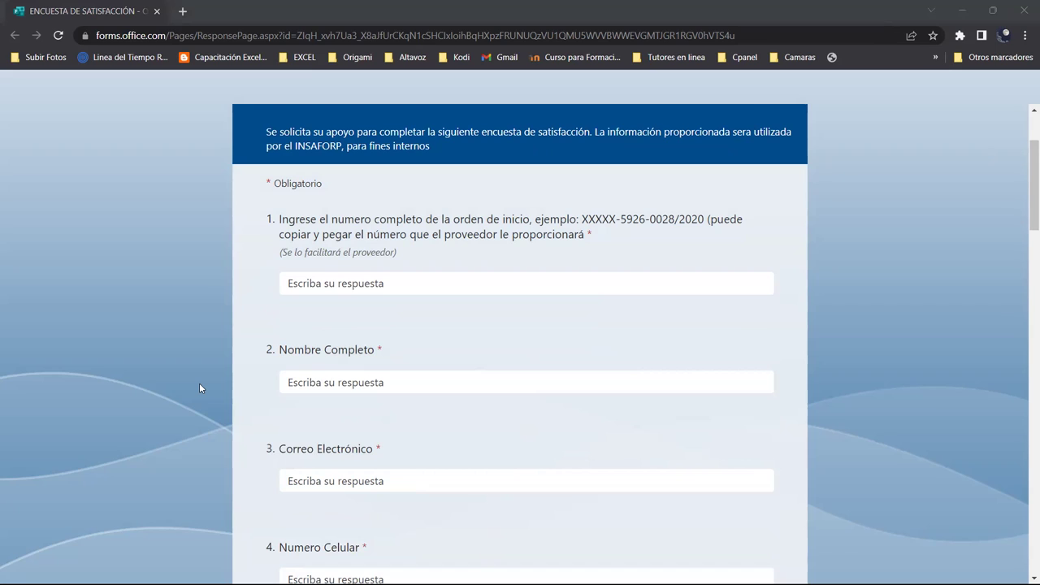
left_click(368, 283)
left_click(261, 291)
left_click(451, 276)
key("ctrl+v")
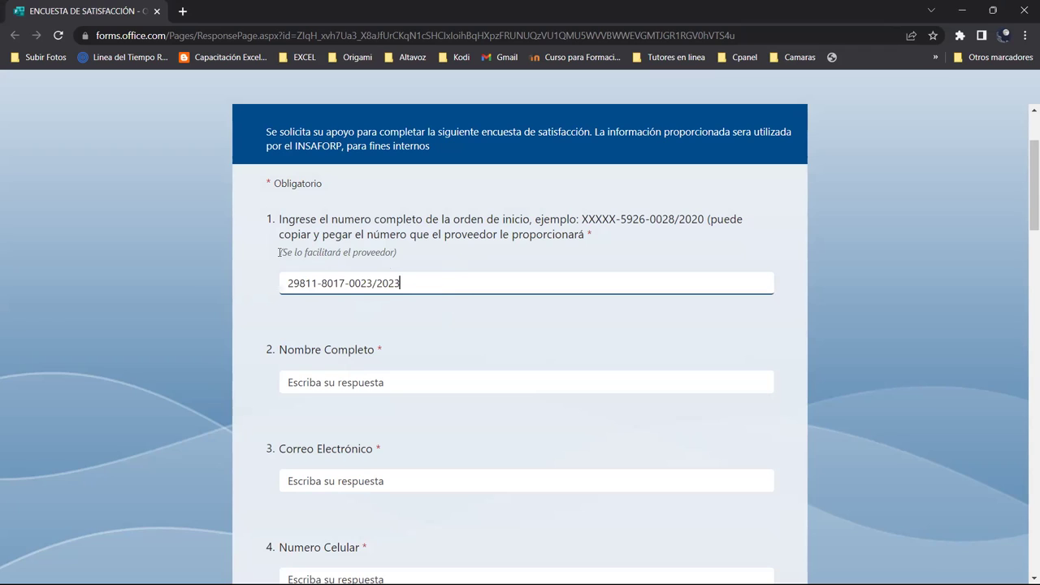
left_click(326, 377)
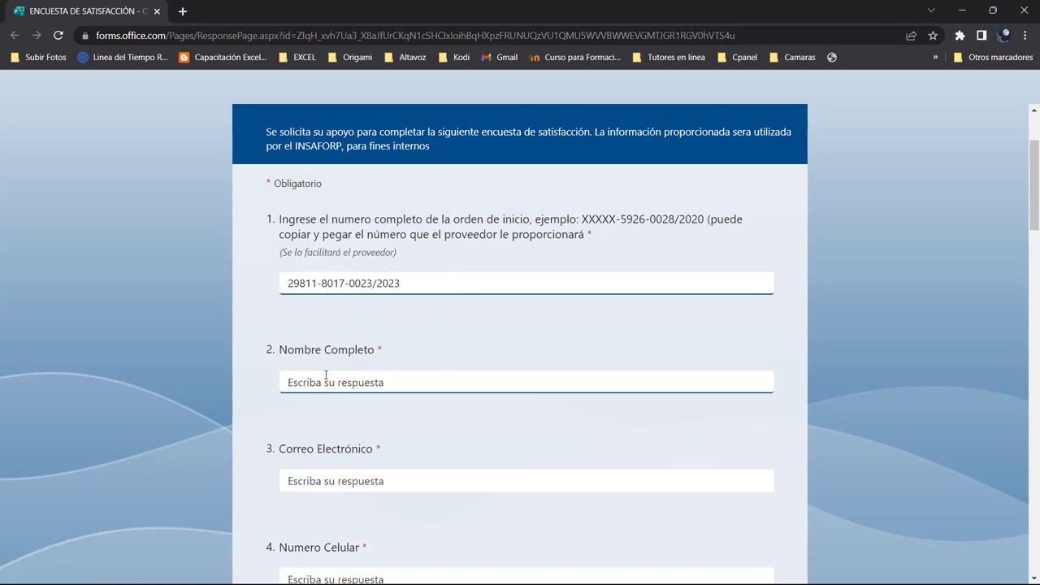
left_click(446, 376)
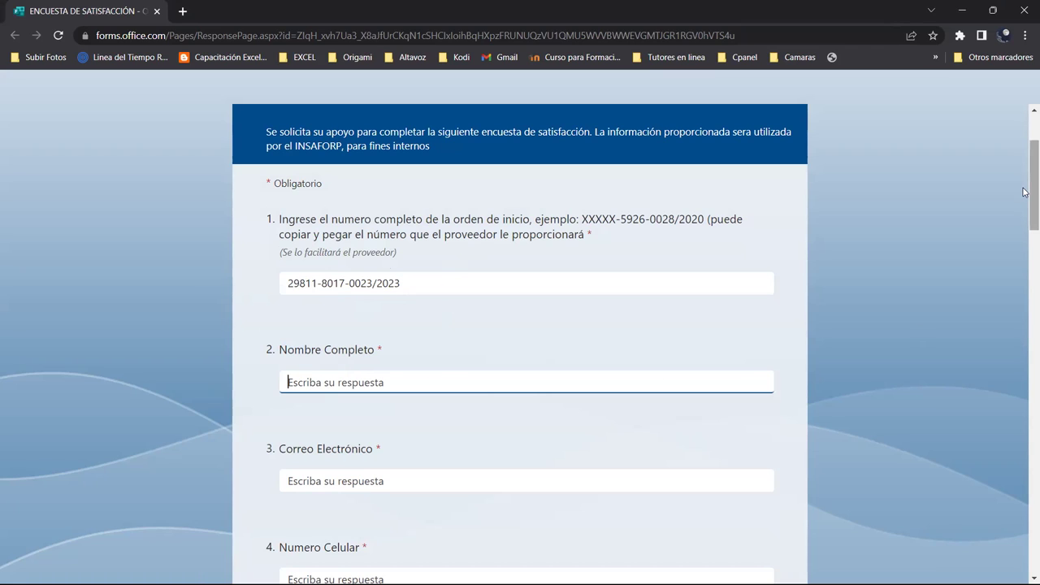
scroll(1024, 220, "down", 1)
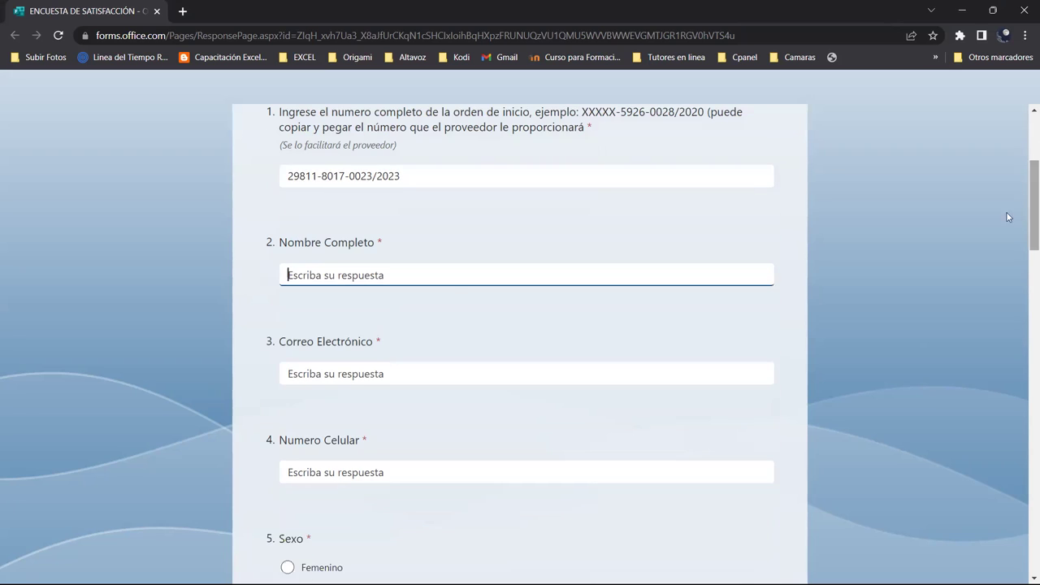
left_click(302, 174)
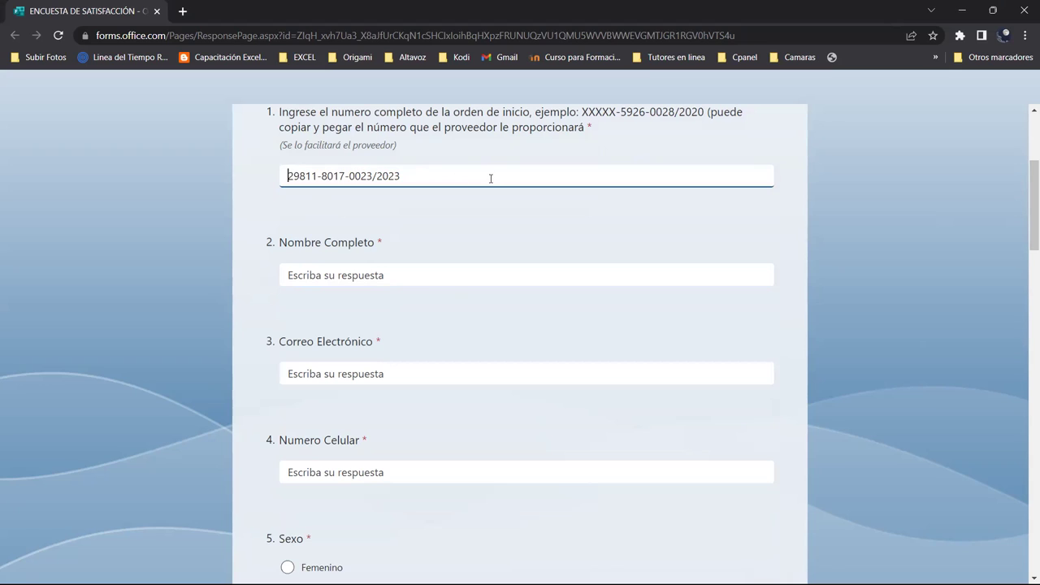
Scroll down to questions 8–11 and place the cursor in the Nombre del curso box.
left_click(286, 176)
left_click_drag(1024, 204, 1024, 227)
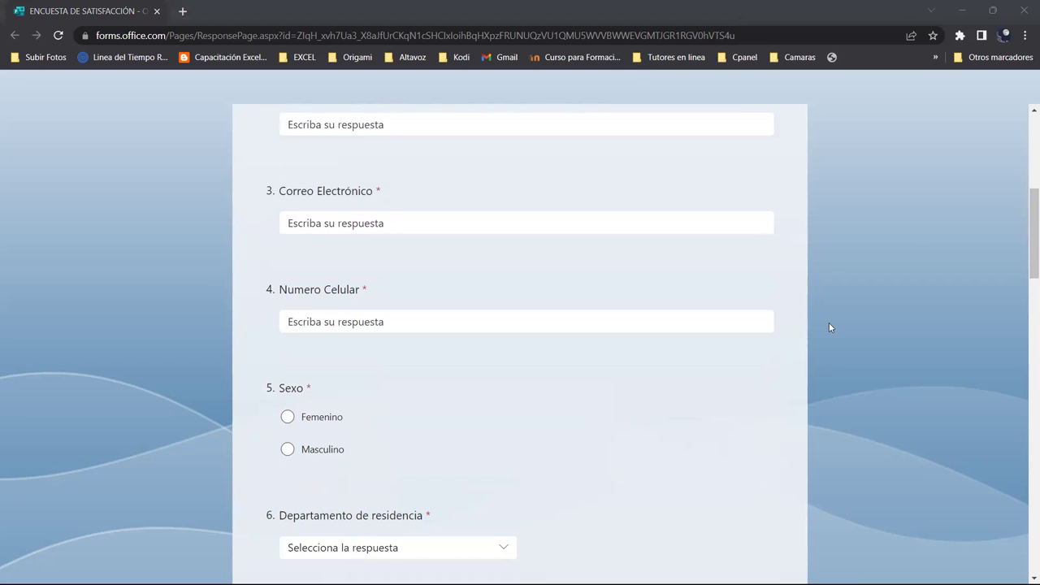
left_click_drag(1033, 234, 1033, 243)
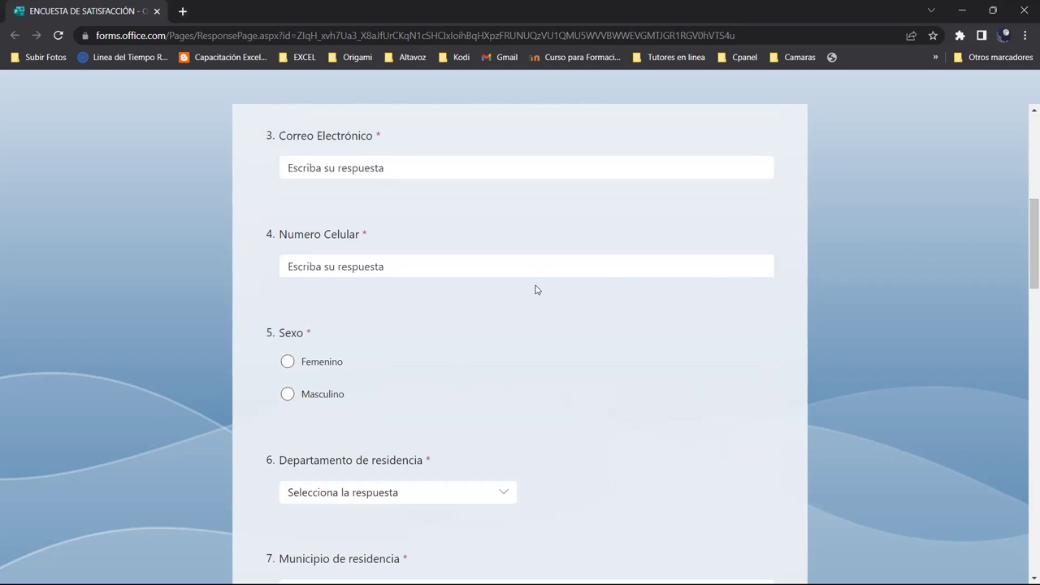
scroll(1023, 282, "down", 2)
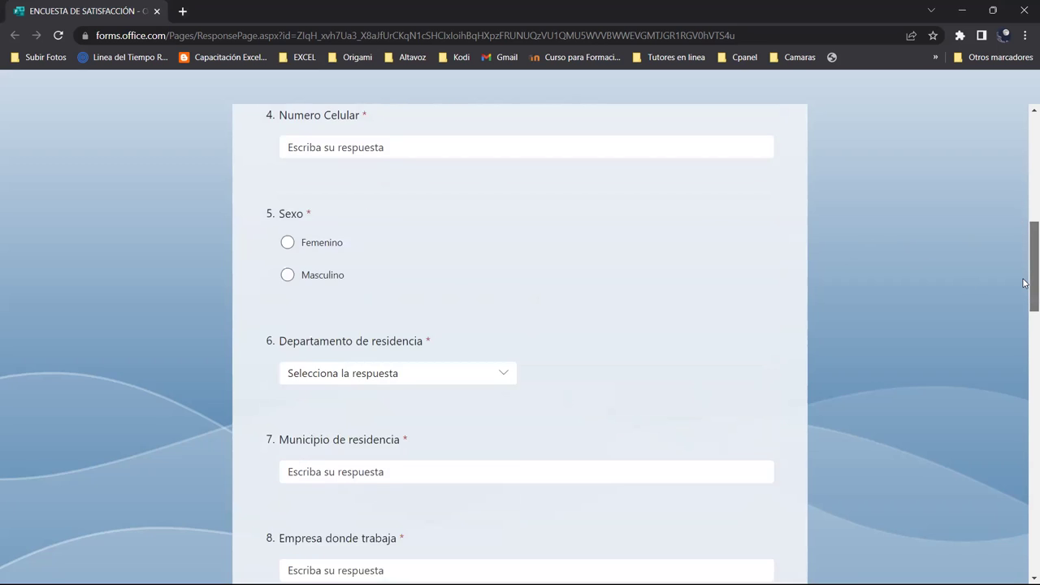
scroll(1023, 288, "down", 1)
scroll(1023, 293, "down", 1)
scroll(1024, 305, "down", 1)
scroll(1023, 321, "down", 1)
scroll(1023, 329, "down", 1)
scroll(1023, 335, "down", 1)
scroll(1023, 348, "down", 1)
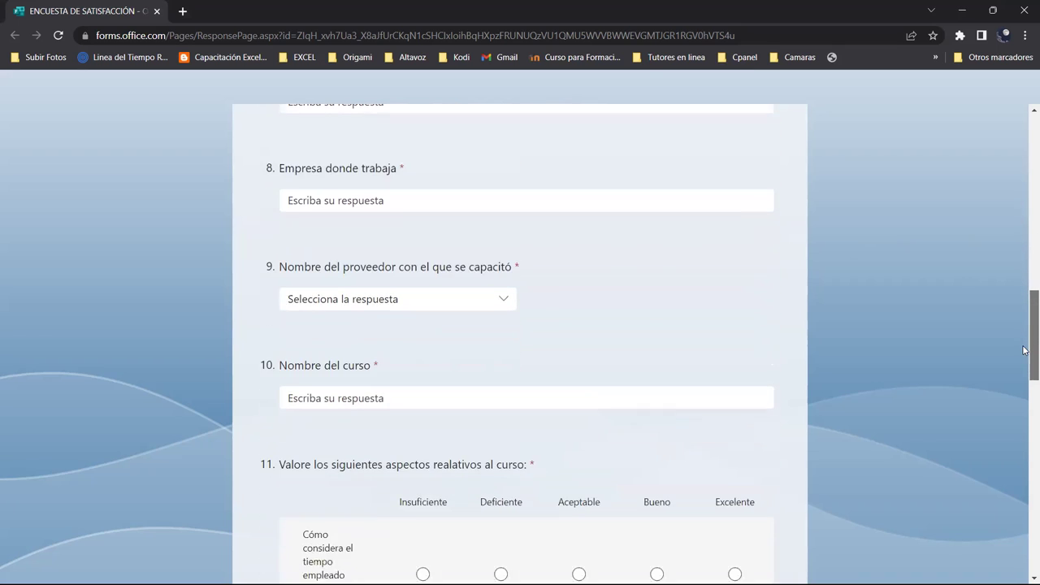
scroll(1024, 350, "down", 1)
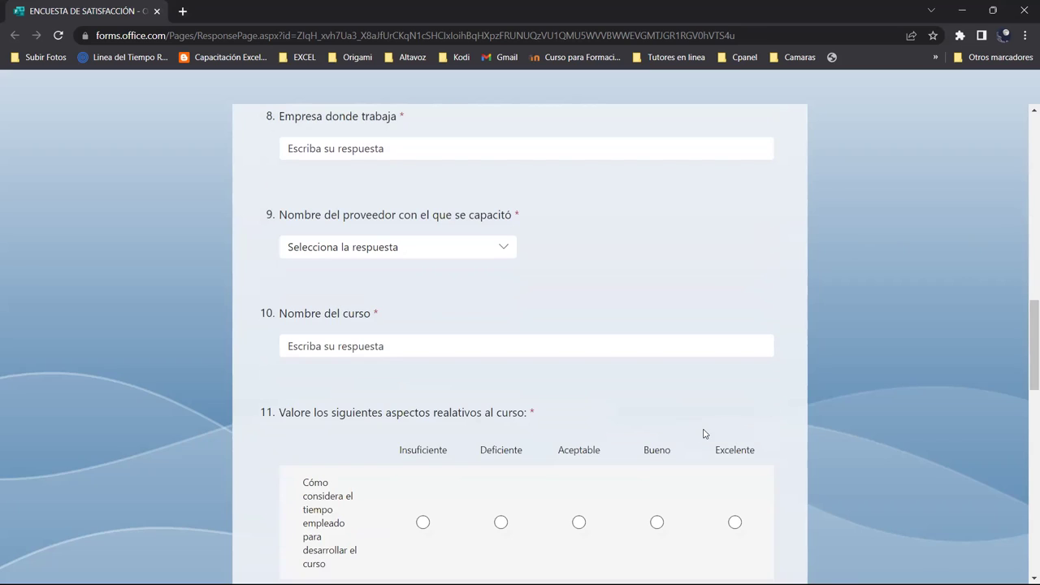
left_click(681, 352)
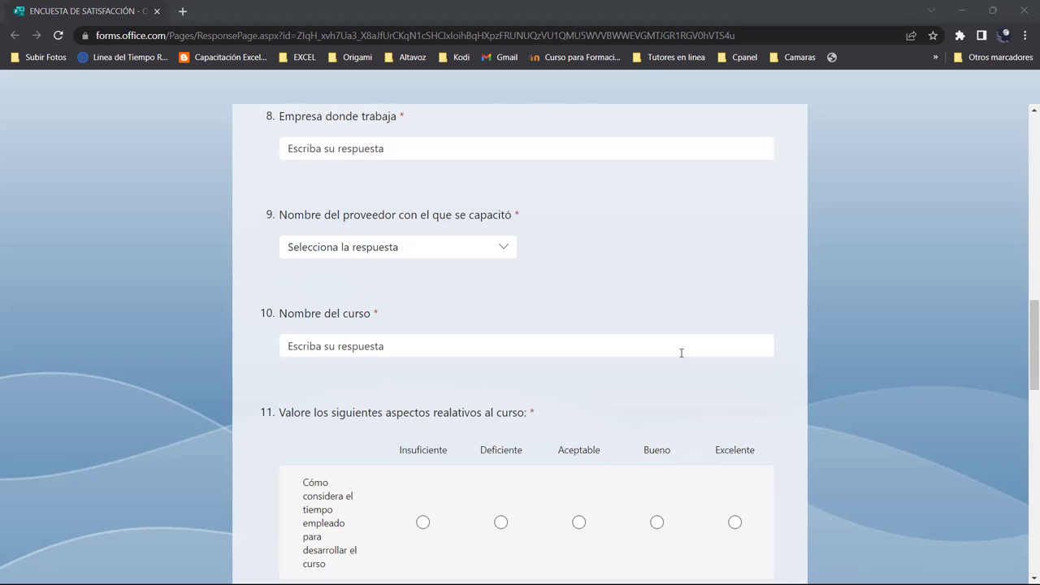
Choose REGAL PRODUCTS INC. EL SALVADOR INTERNATIONAL, S.A. DE C.V. as the question 9 provider.
left_click(509, 253)
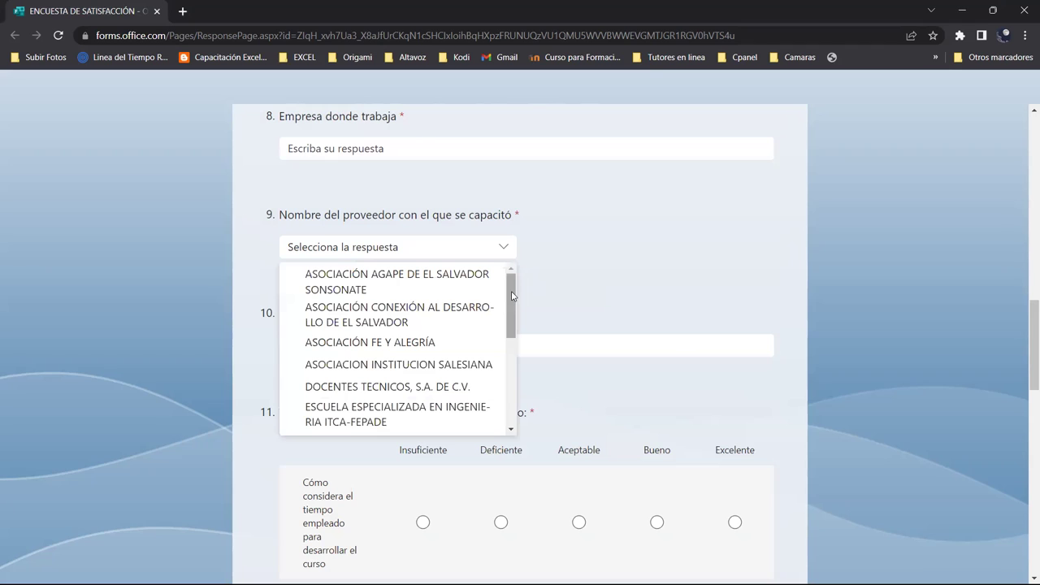
left_click_drag(512, 296, 501, 385)
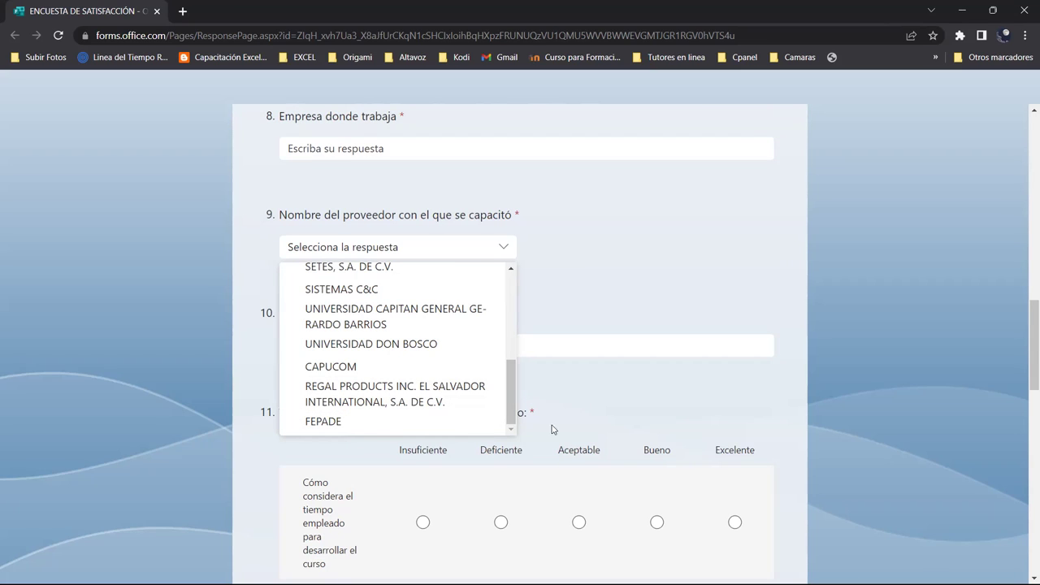
left_click(416, 395)
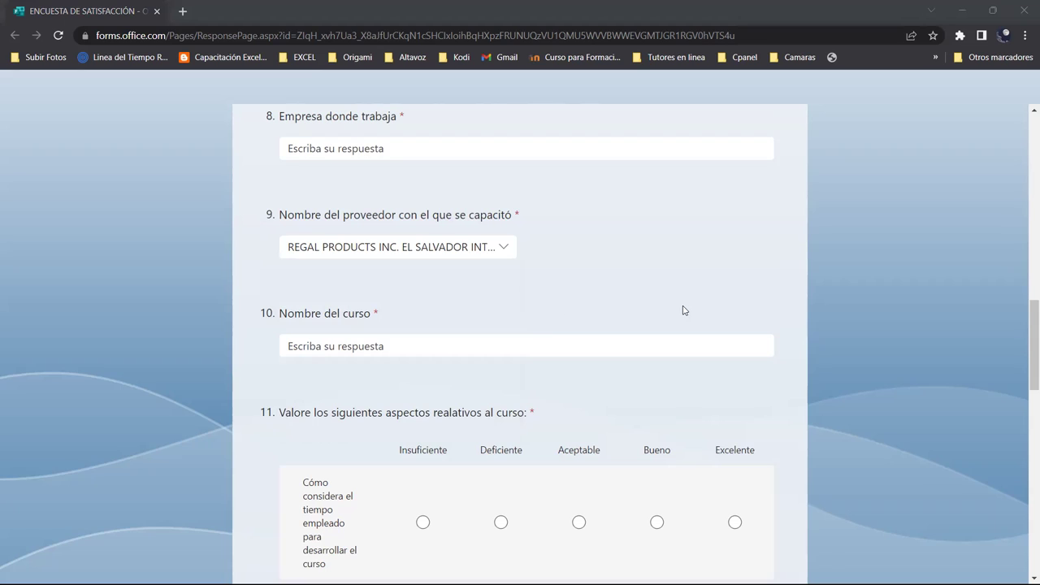
Enter EXCEL INTERMEDIO as the course name and return to the top of the form.
left_click(443, 355)
type("EXCEL INTERMEDIO")
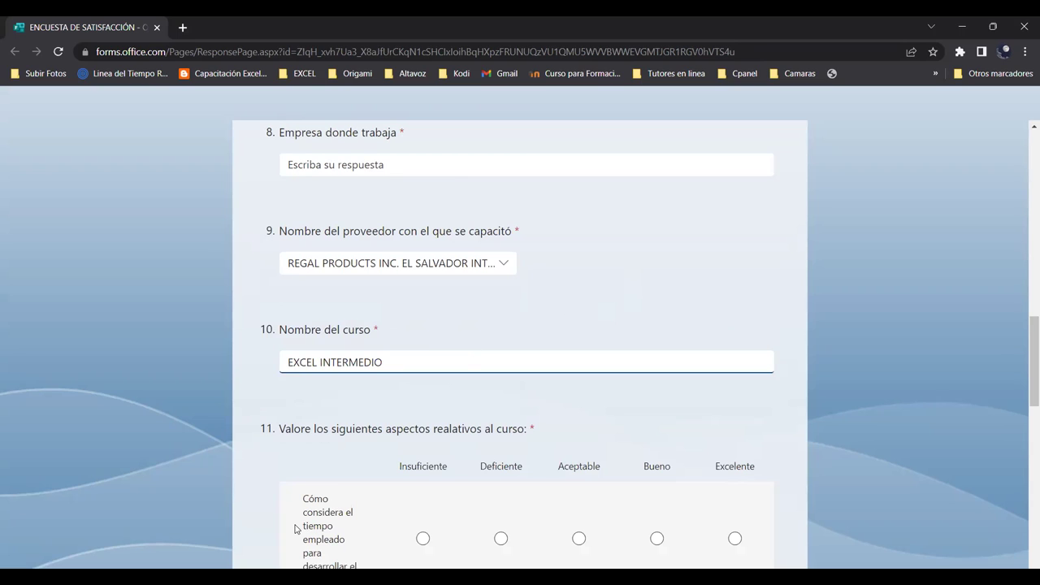
scroll(582, 346, "up", 1)
scroll(812, 345, "down", 1)
mouse_move(1025, 358)
left_mouse_down()
mouse_move(1024, 409)
mouse_move(1024, 349)
left_mouse_up()
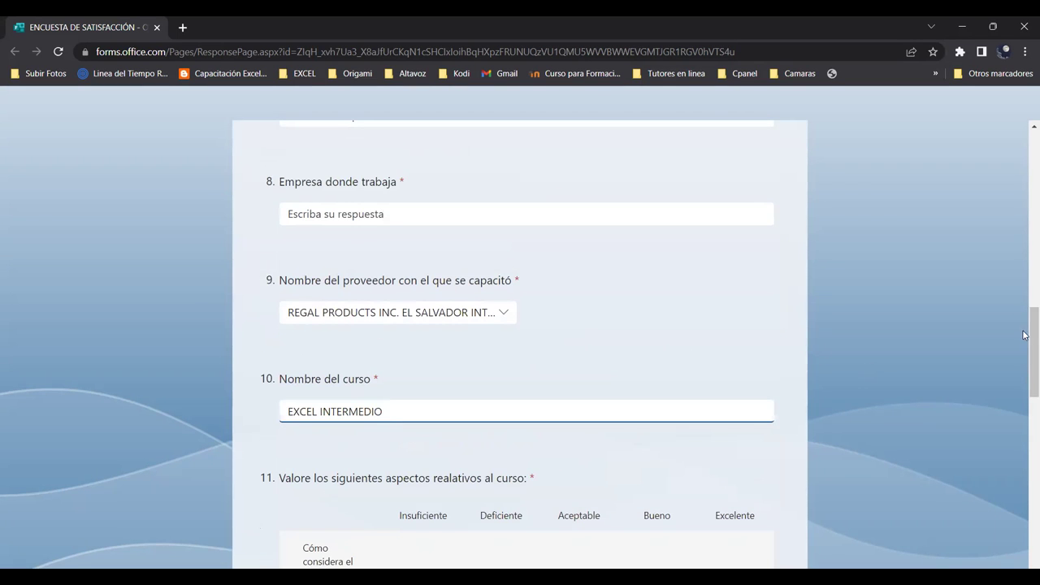
left_click_drag(1023, 354, 1024, 325)
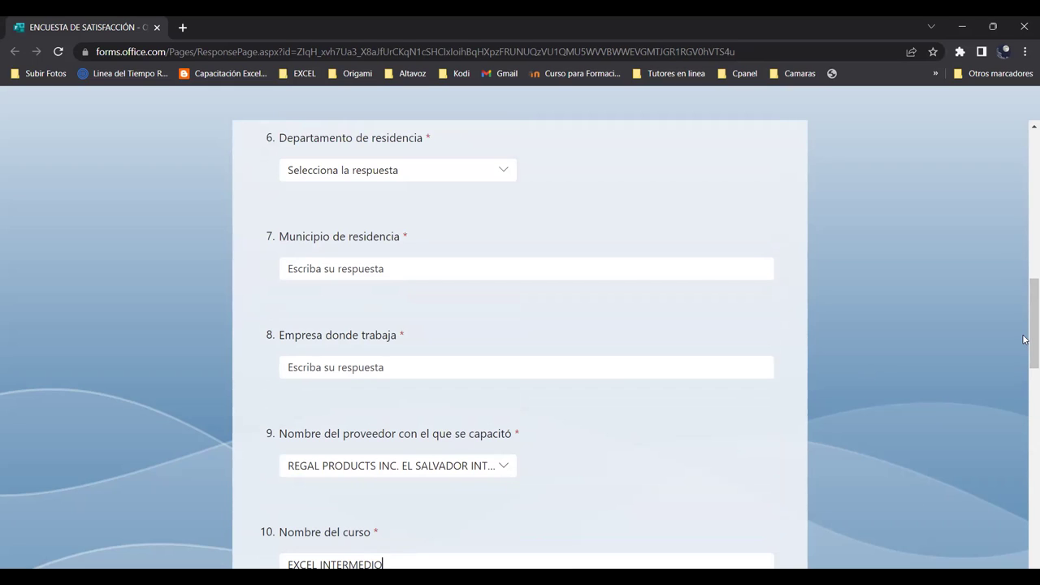
left_click_drag(1024, 338, 1024, 201)
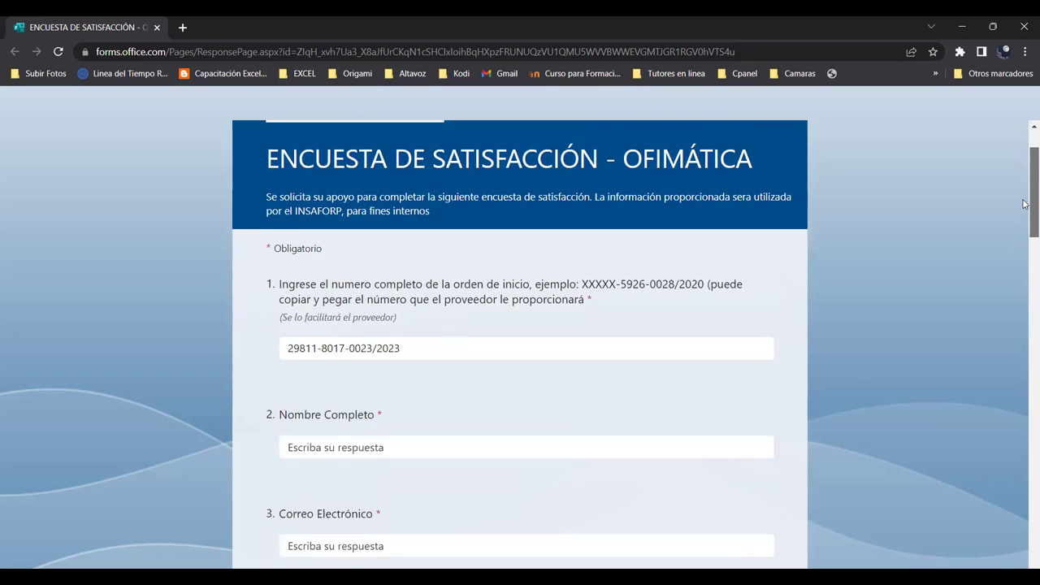
left_click_drag(1025, 202, 1024, 195)
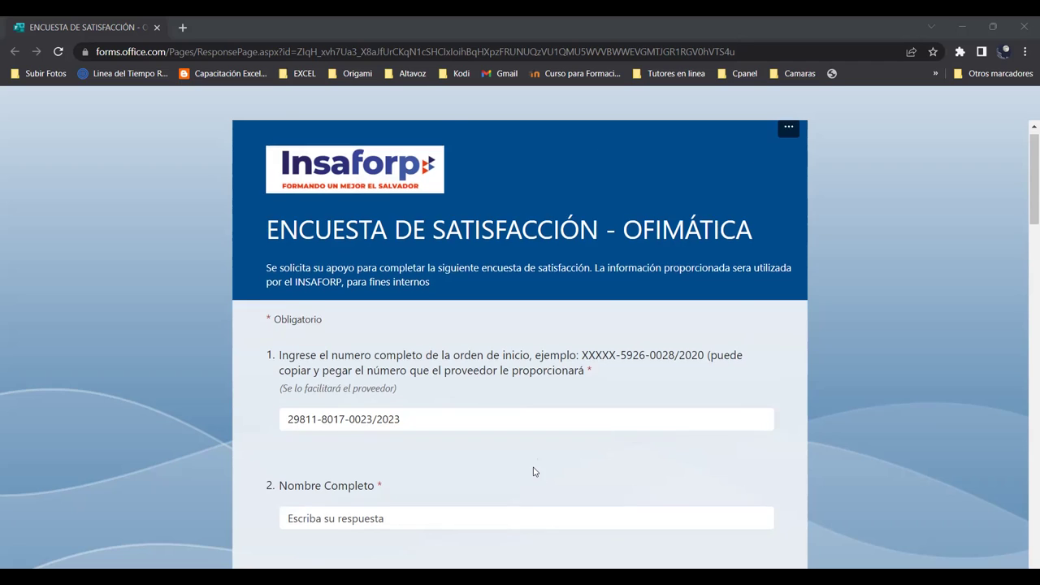
scroll(536, 471, "down", 2)
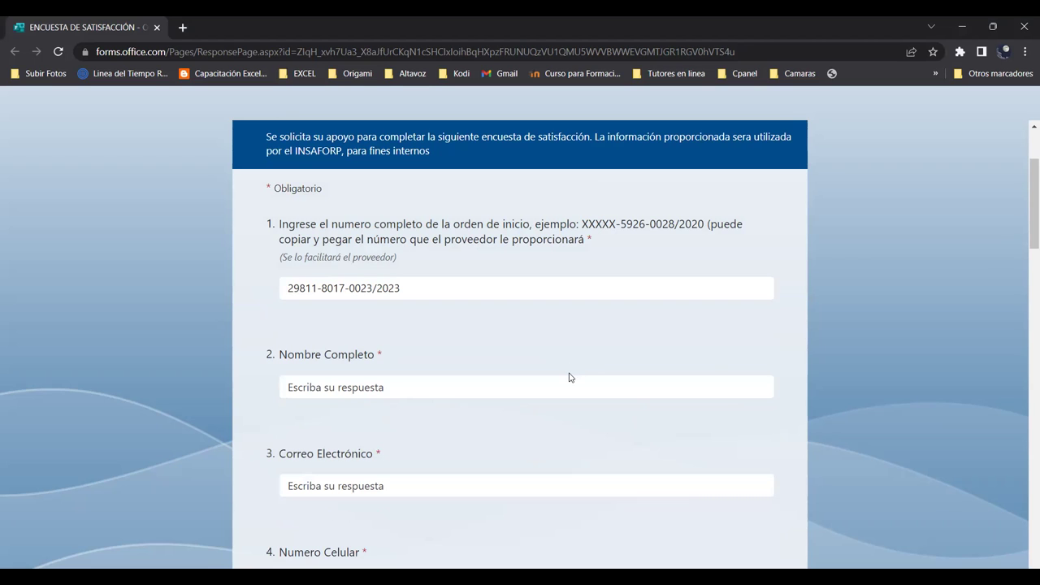
scroll(561, 390, "down", 1)
scroll(553, 415, "down", 1)
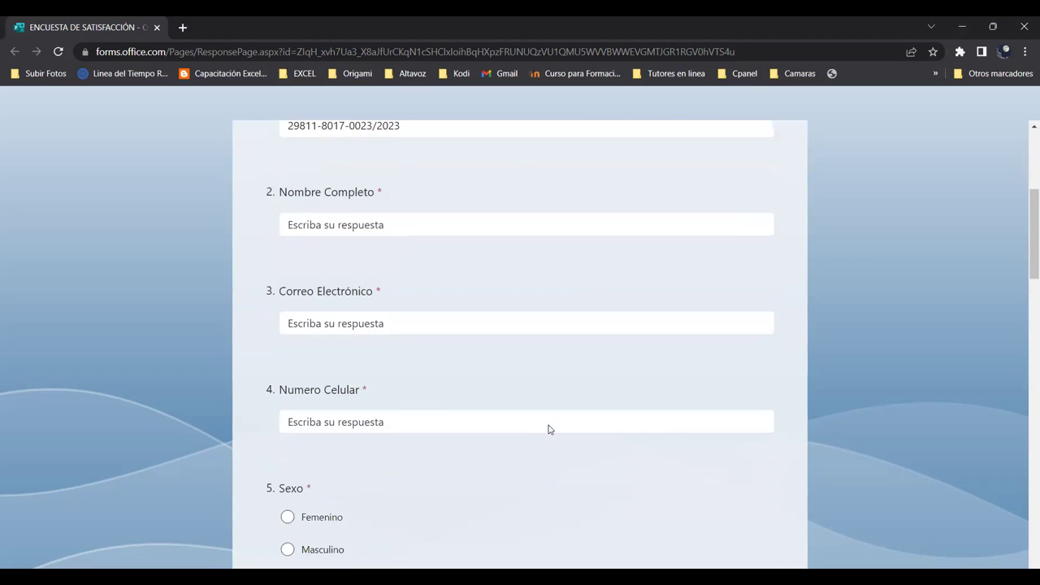
scroll(547, 419, "up", 4)
scroll(547, 413, "down", 6)
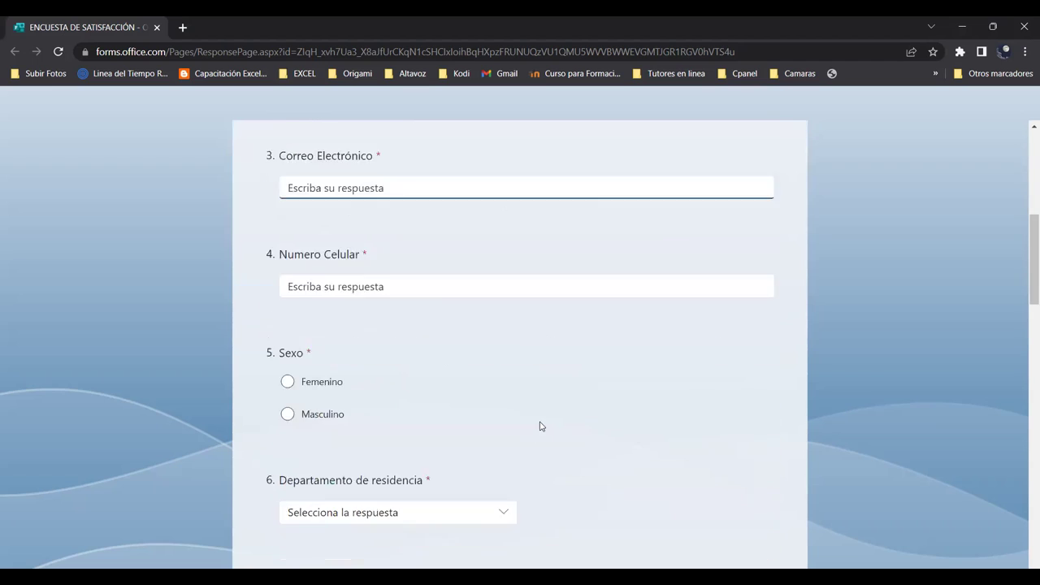
scroll(539, 430, "down", 2)
scroll(541, 439, "up", 1)
scroll(540, 438, "down", 1)
scroll(540, 439, "down", 3)
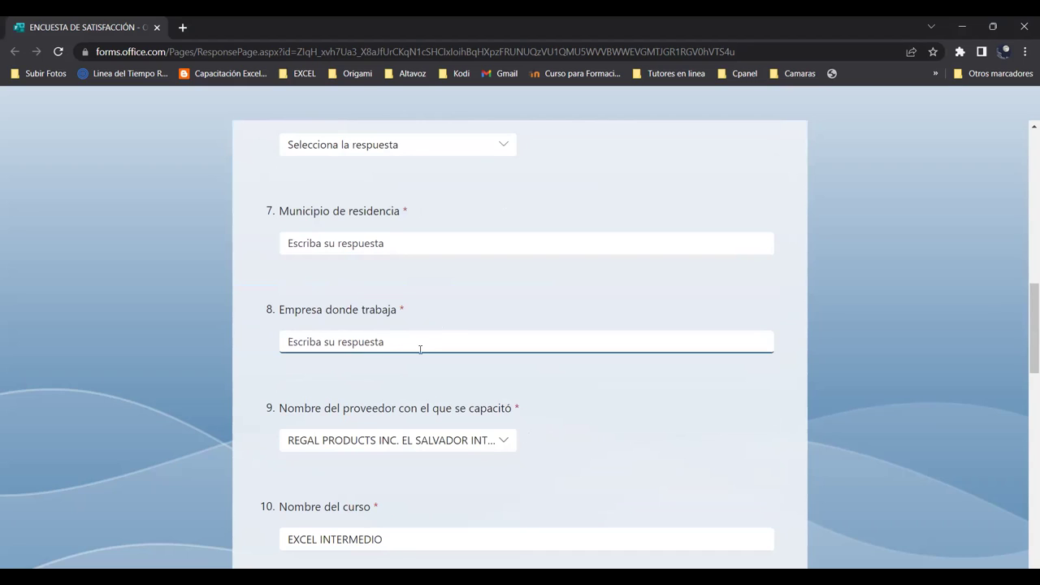
left_click(332, 336)
key("alt+Tab")
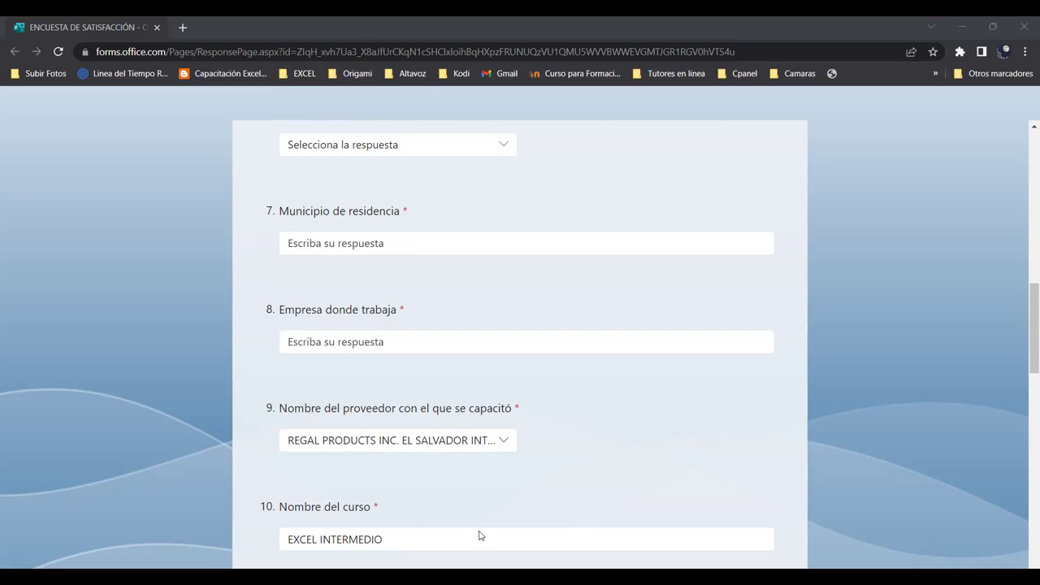
scroll(547, 388, "down", 1)
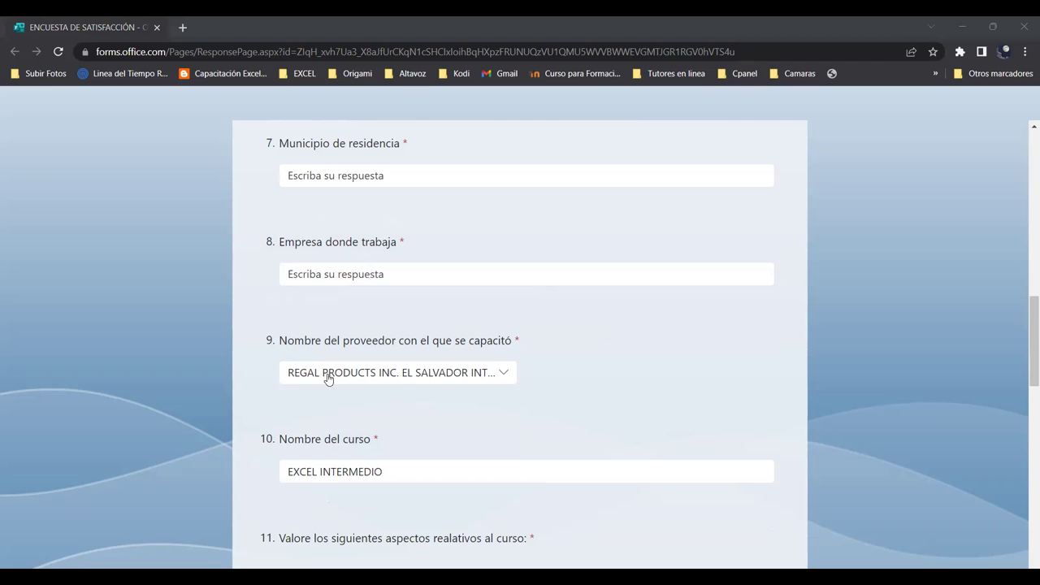
left_click(505, 374)
scroll(548, 451, "down", 4)
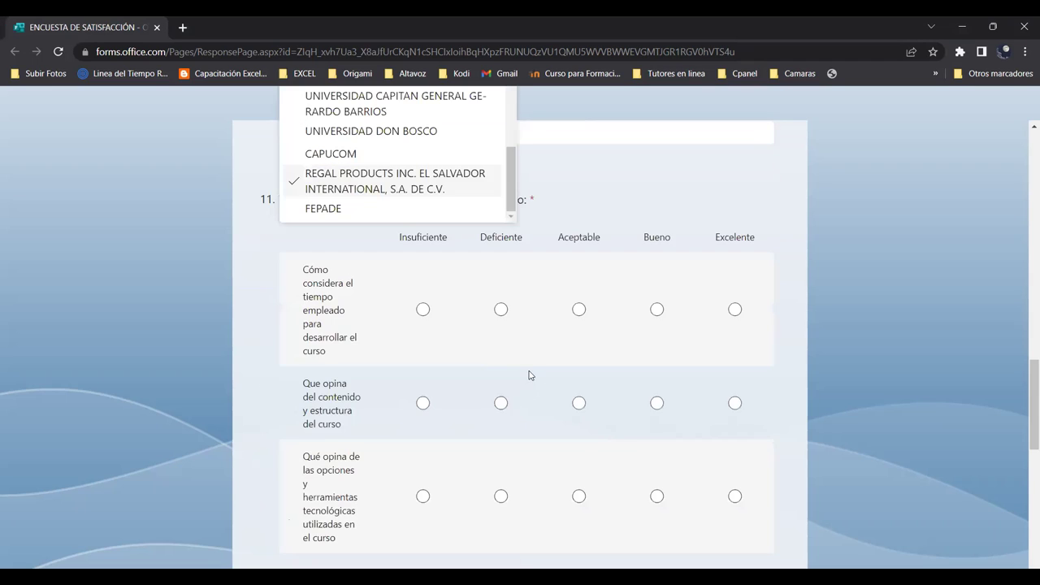
scroll(573, 313, "up", 2)
scroll(618, 288, "down", 1)
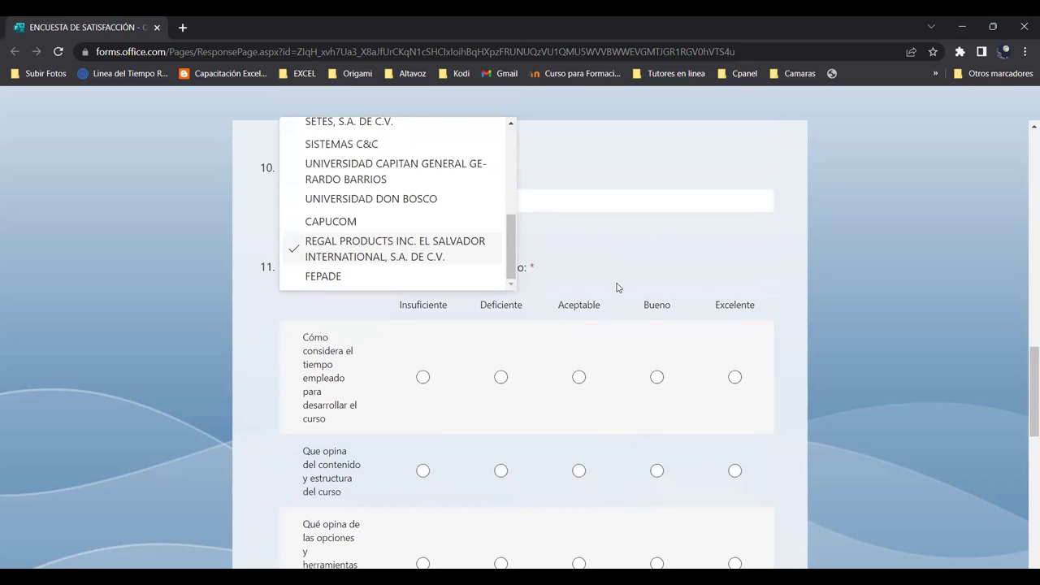
scroll(617, 288, "up", 2)
left_click(617, 291)
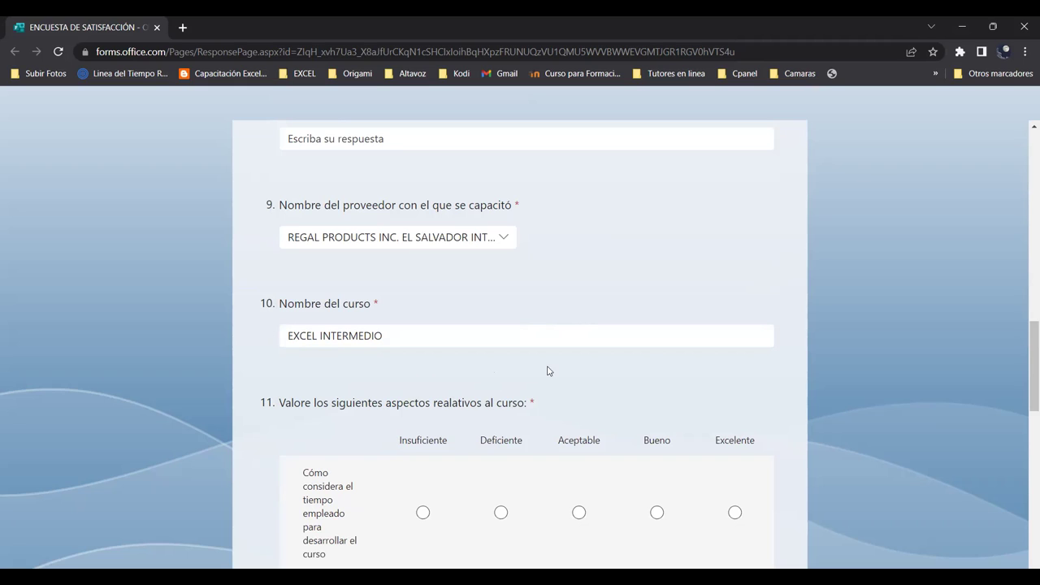
scroll(548, 371, "down", 3)
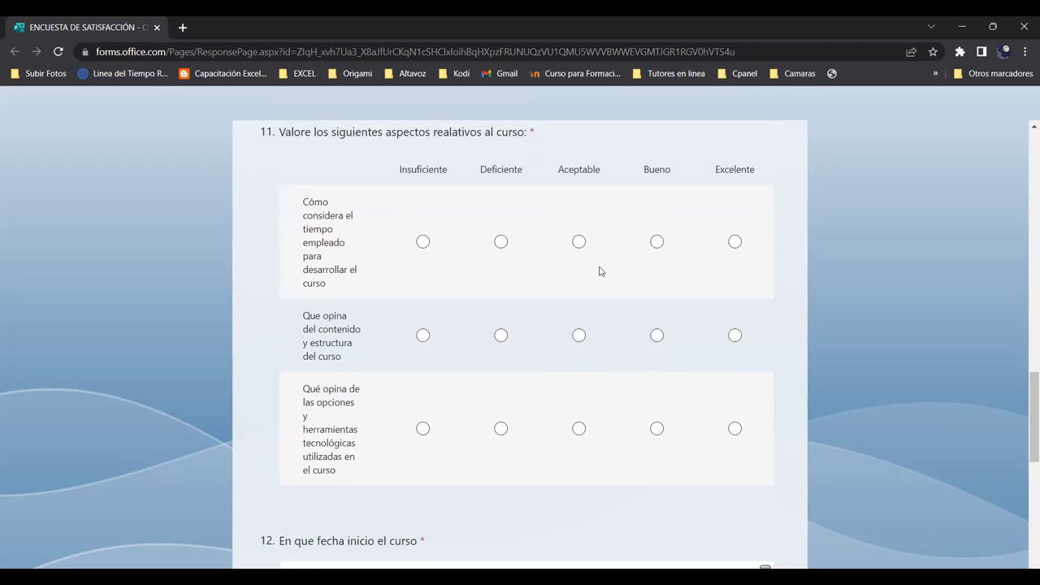
scroll(561, 244, "down", 1)
scroll(498, 277, "down", 1)
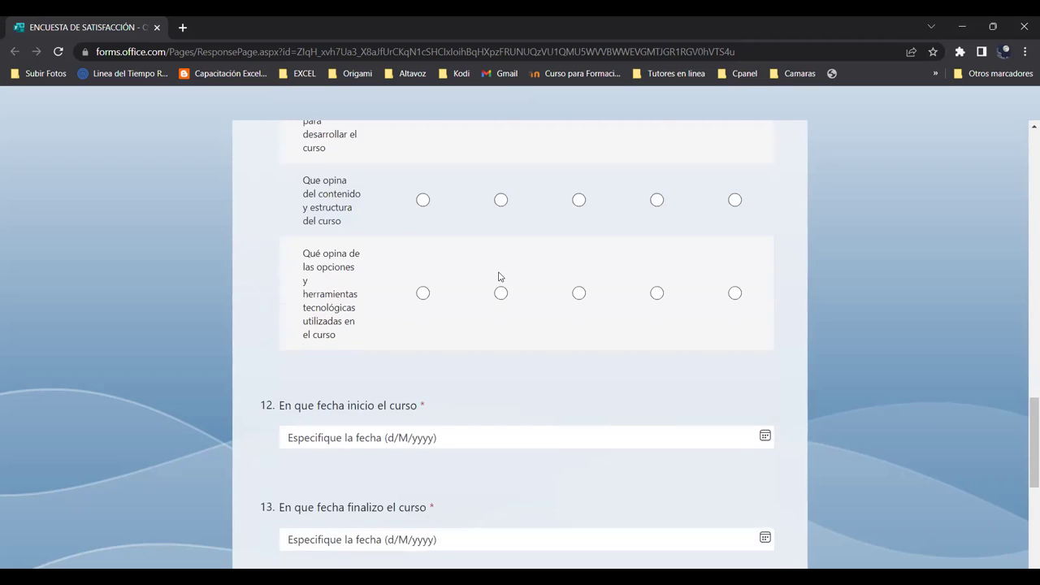
scroll(499, 277, "up", 3)
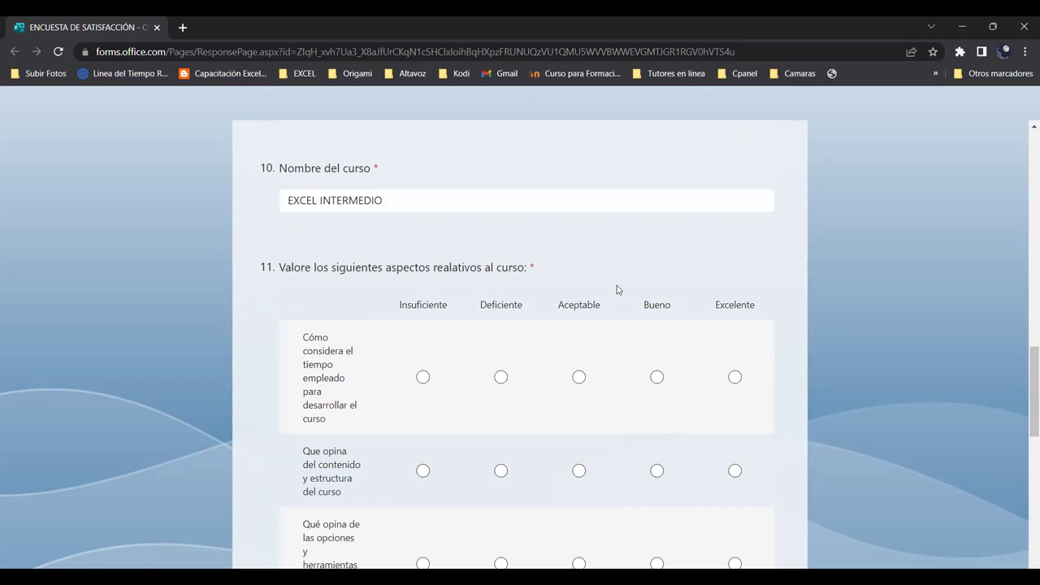
scroll(590, 300, "down", 5)
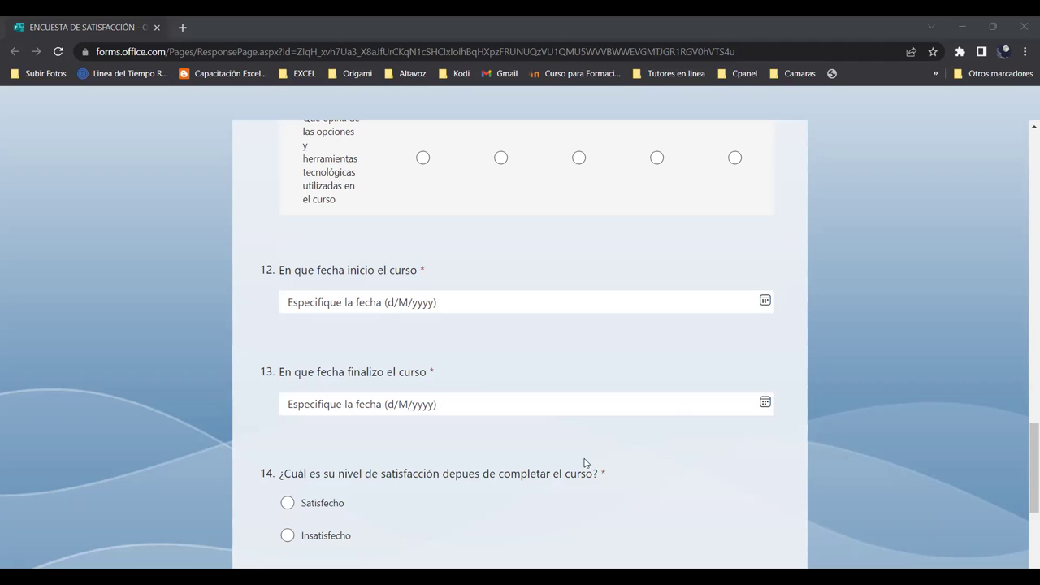
Set question 12's course start date to 15/5/2023 in its calendar.
left_click(766, 301)
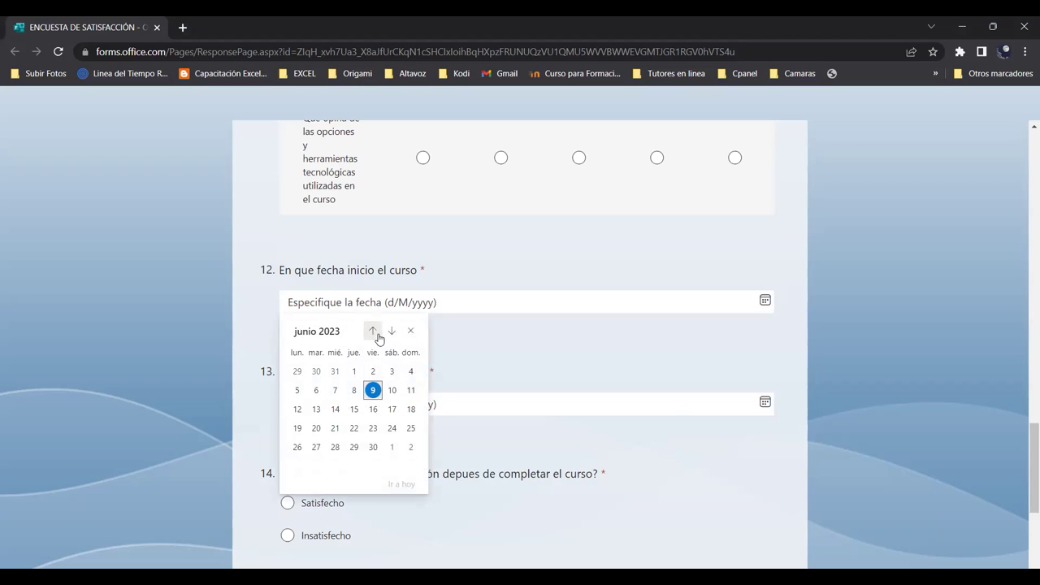
left_click(539, 338)
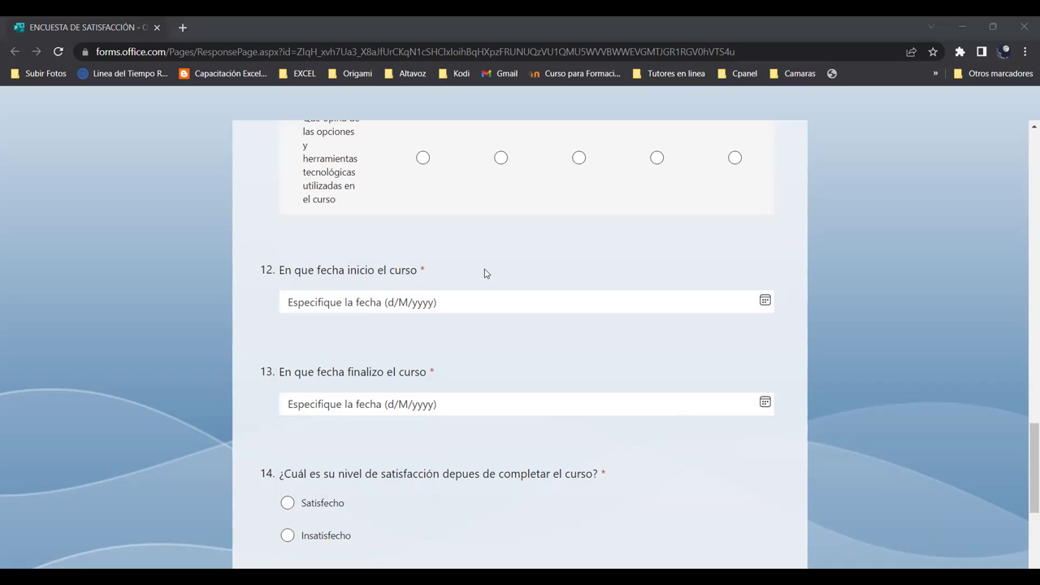
left_click(765, 301)
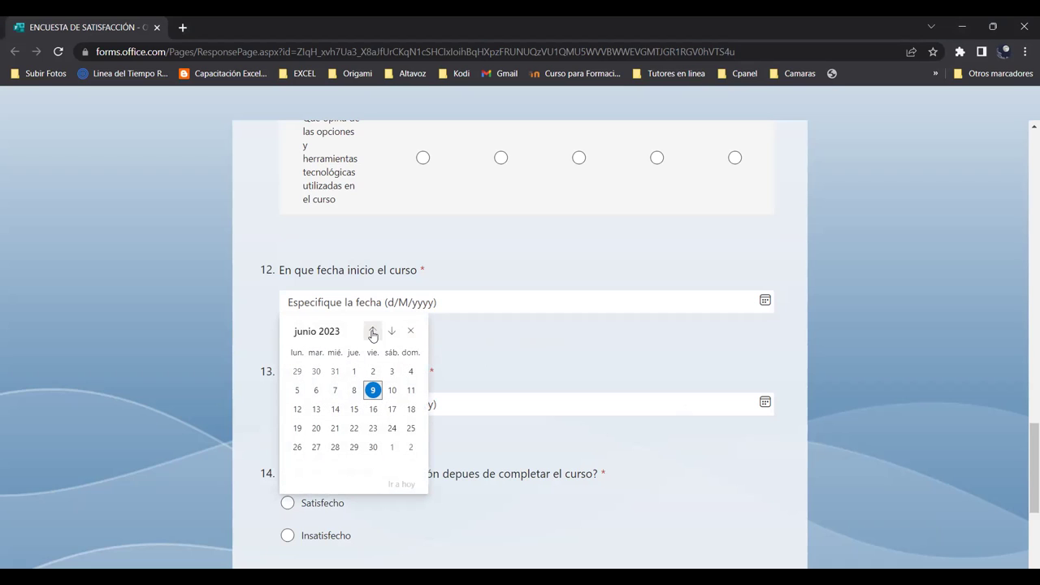
left_click(372, 332)
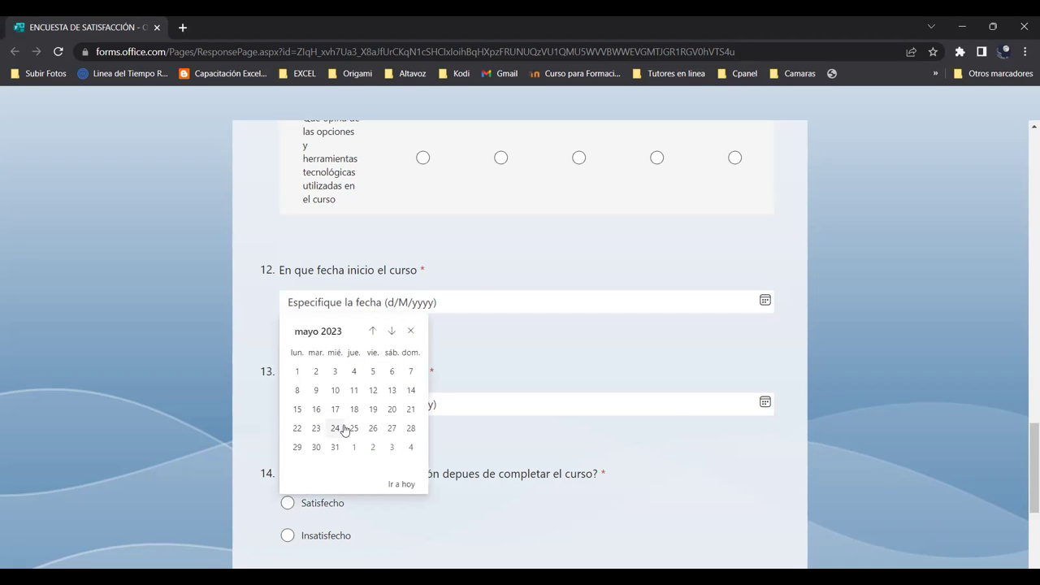
left_click(297, 409)
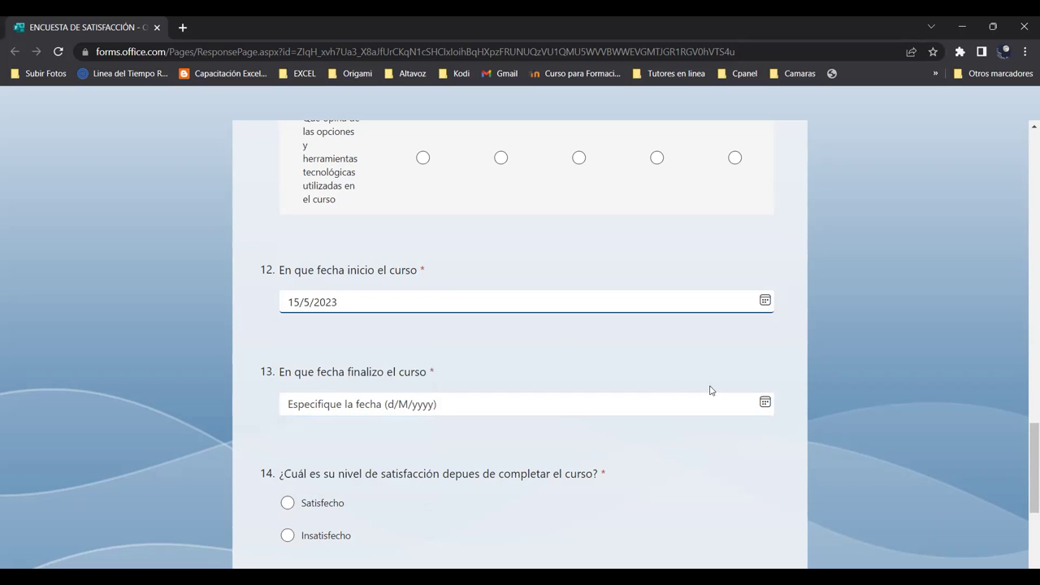
Set question 13's course end date to 9/6/2023.
left_click(765, 401)
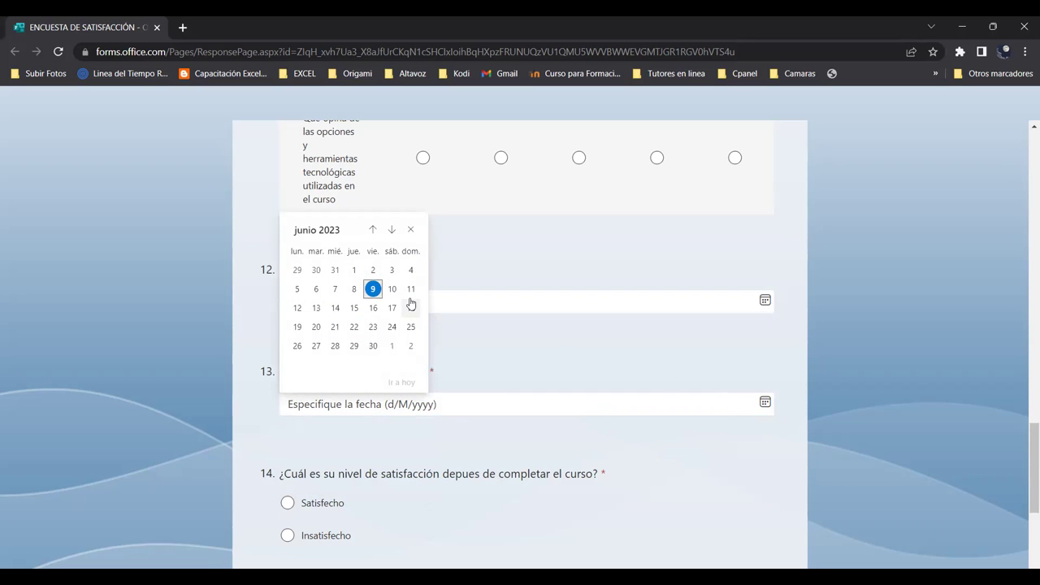
left_click(373, 289)
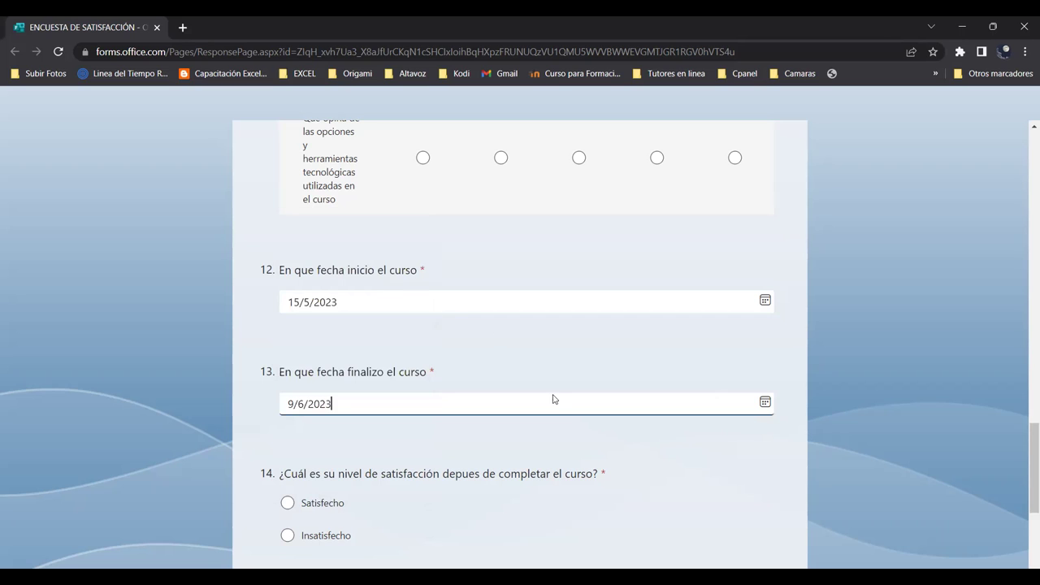
scroll(678, 431, "down", 3)
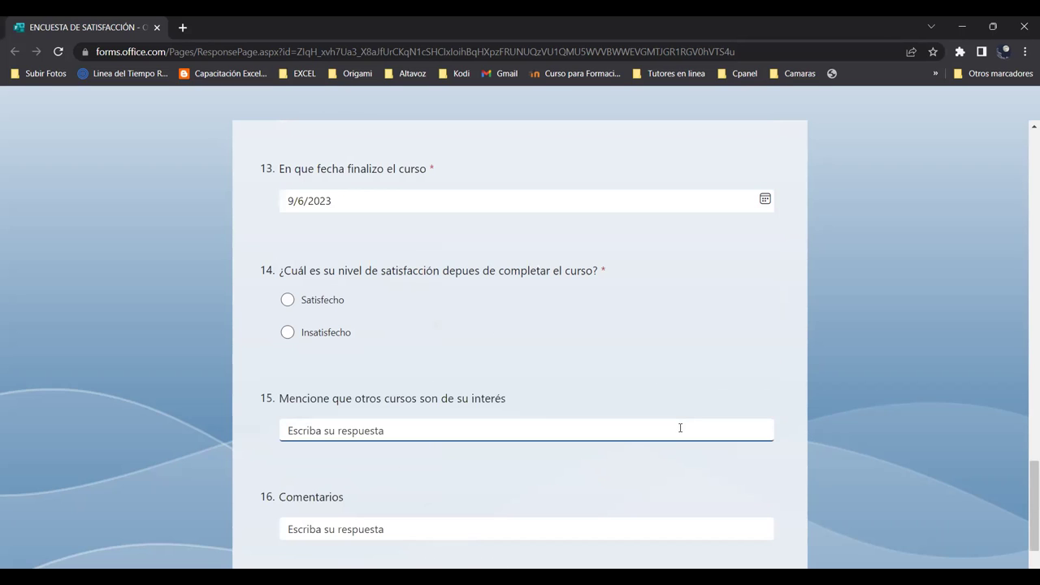
left_click(601, 433)
scroll(605, 439, "down", 2)
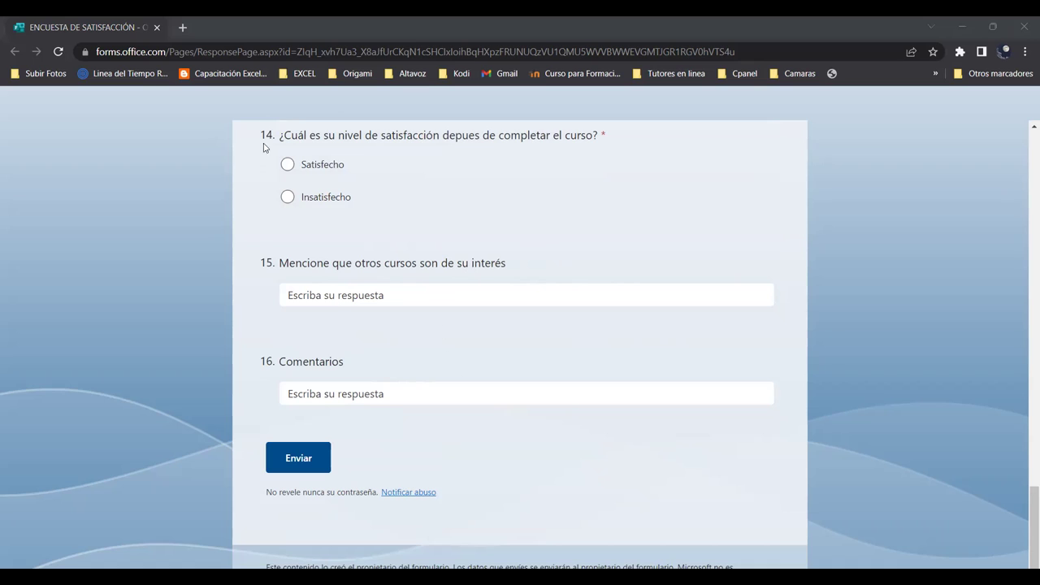
scroll(640, 345, "up", 3)
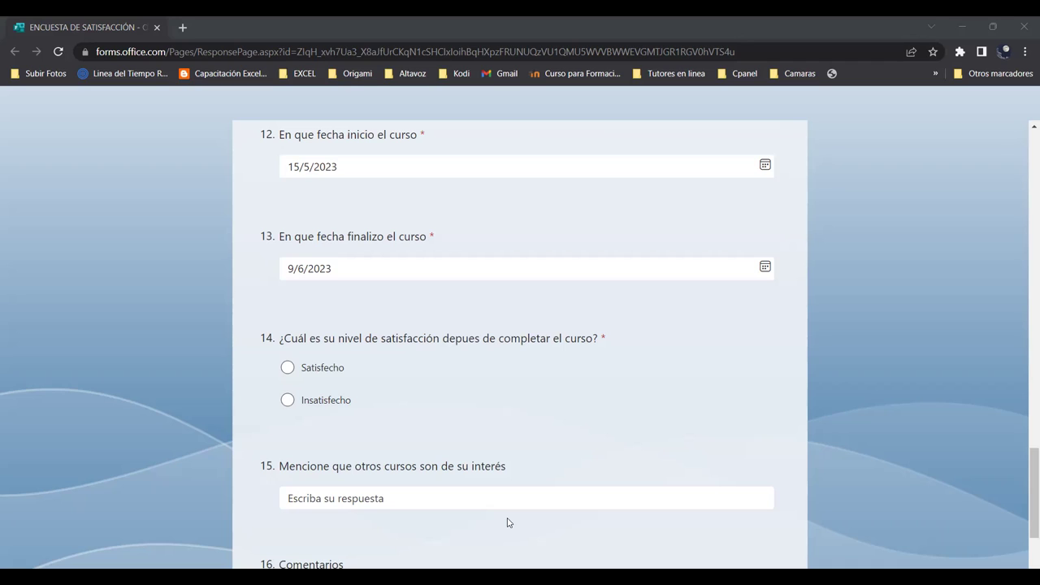
scroll(679, 417, "up", 5)
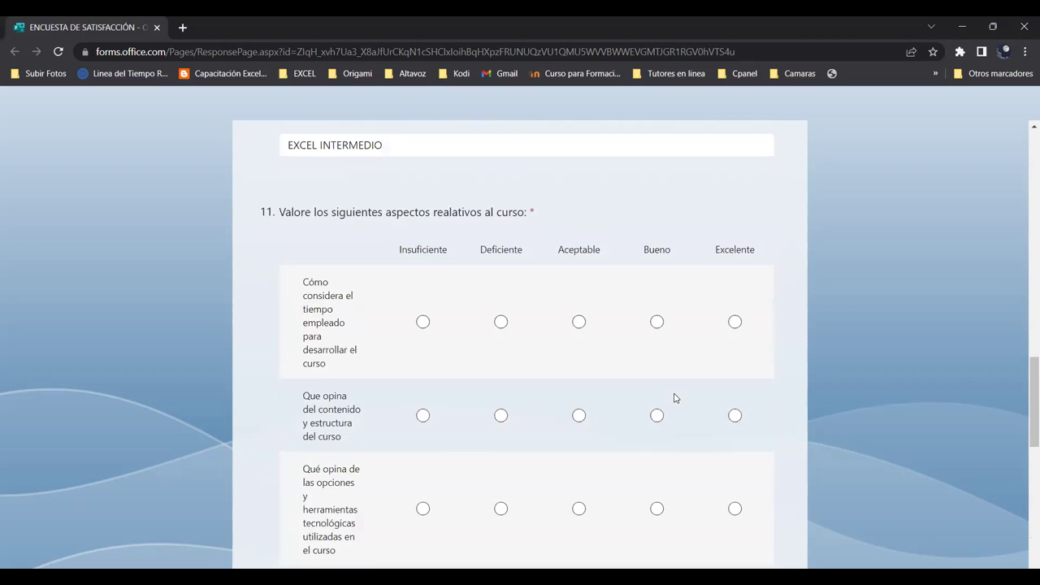
scroll(674, 399, "down", 3)
scroll(674, 395, "down", 5)
scroll(691, 297, "up", 2)
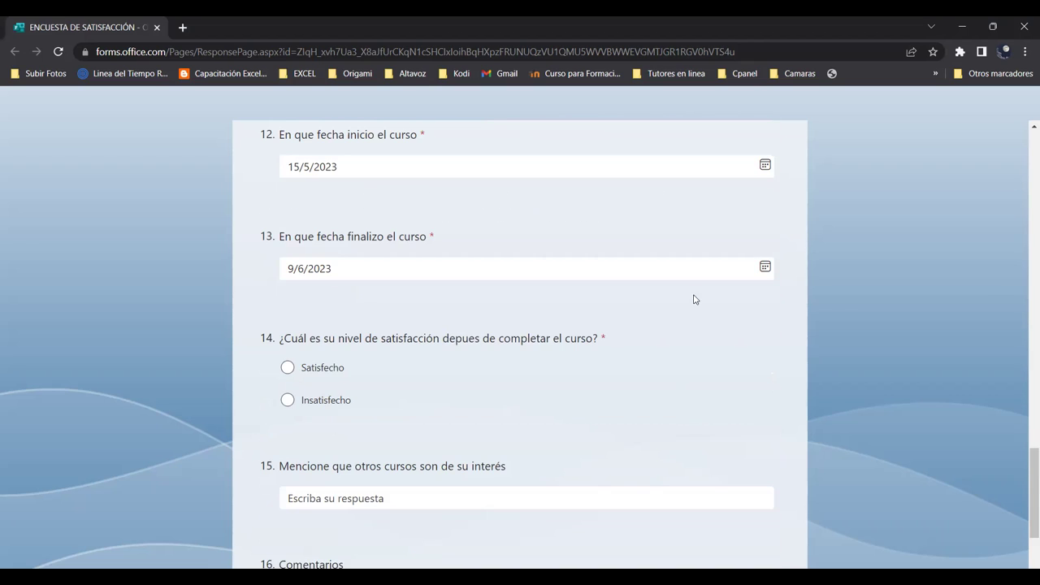
scroll(704, 297, "up", 1)
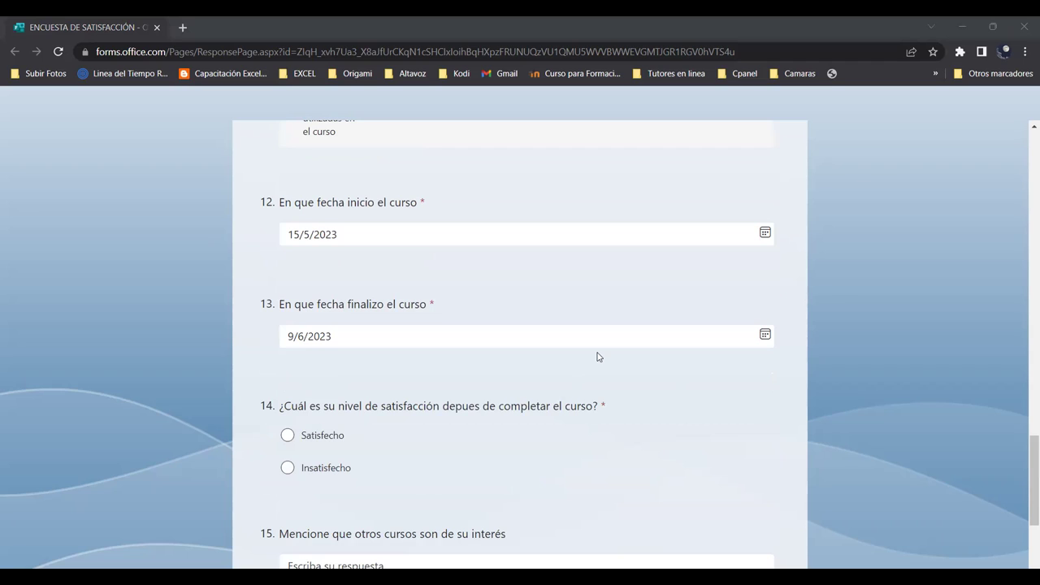
left_click(512, 306)
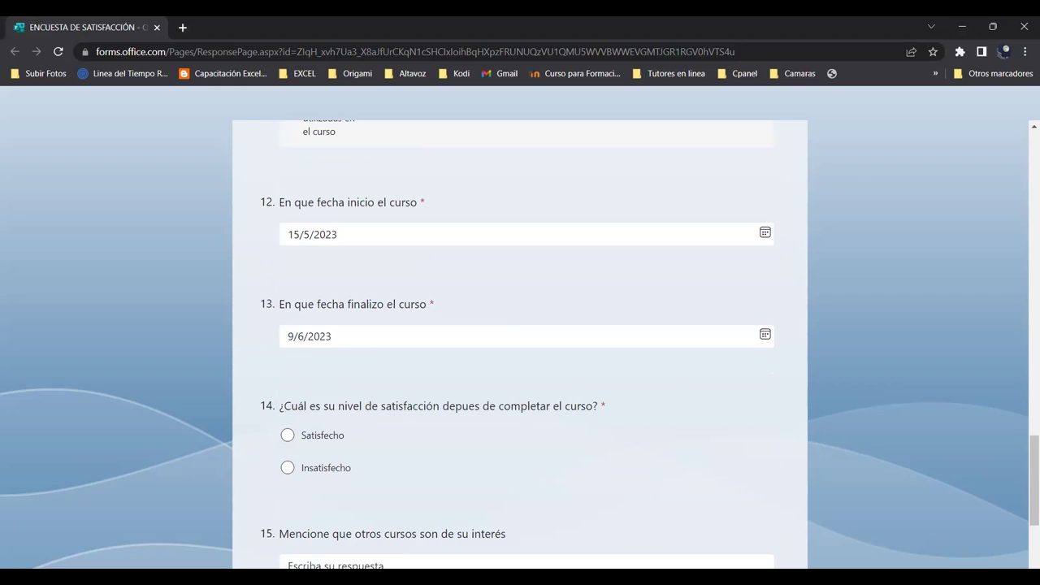